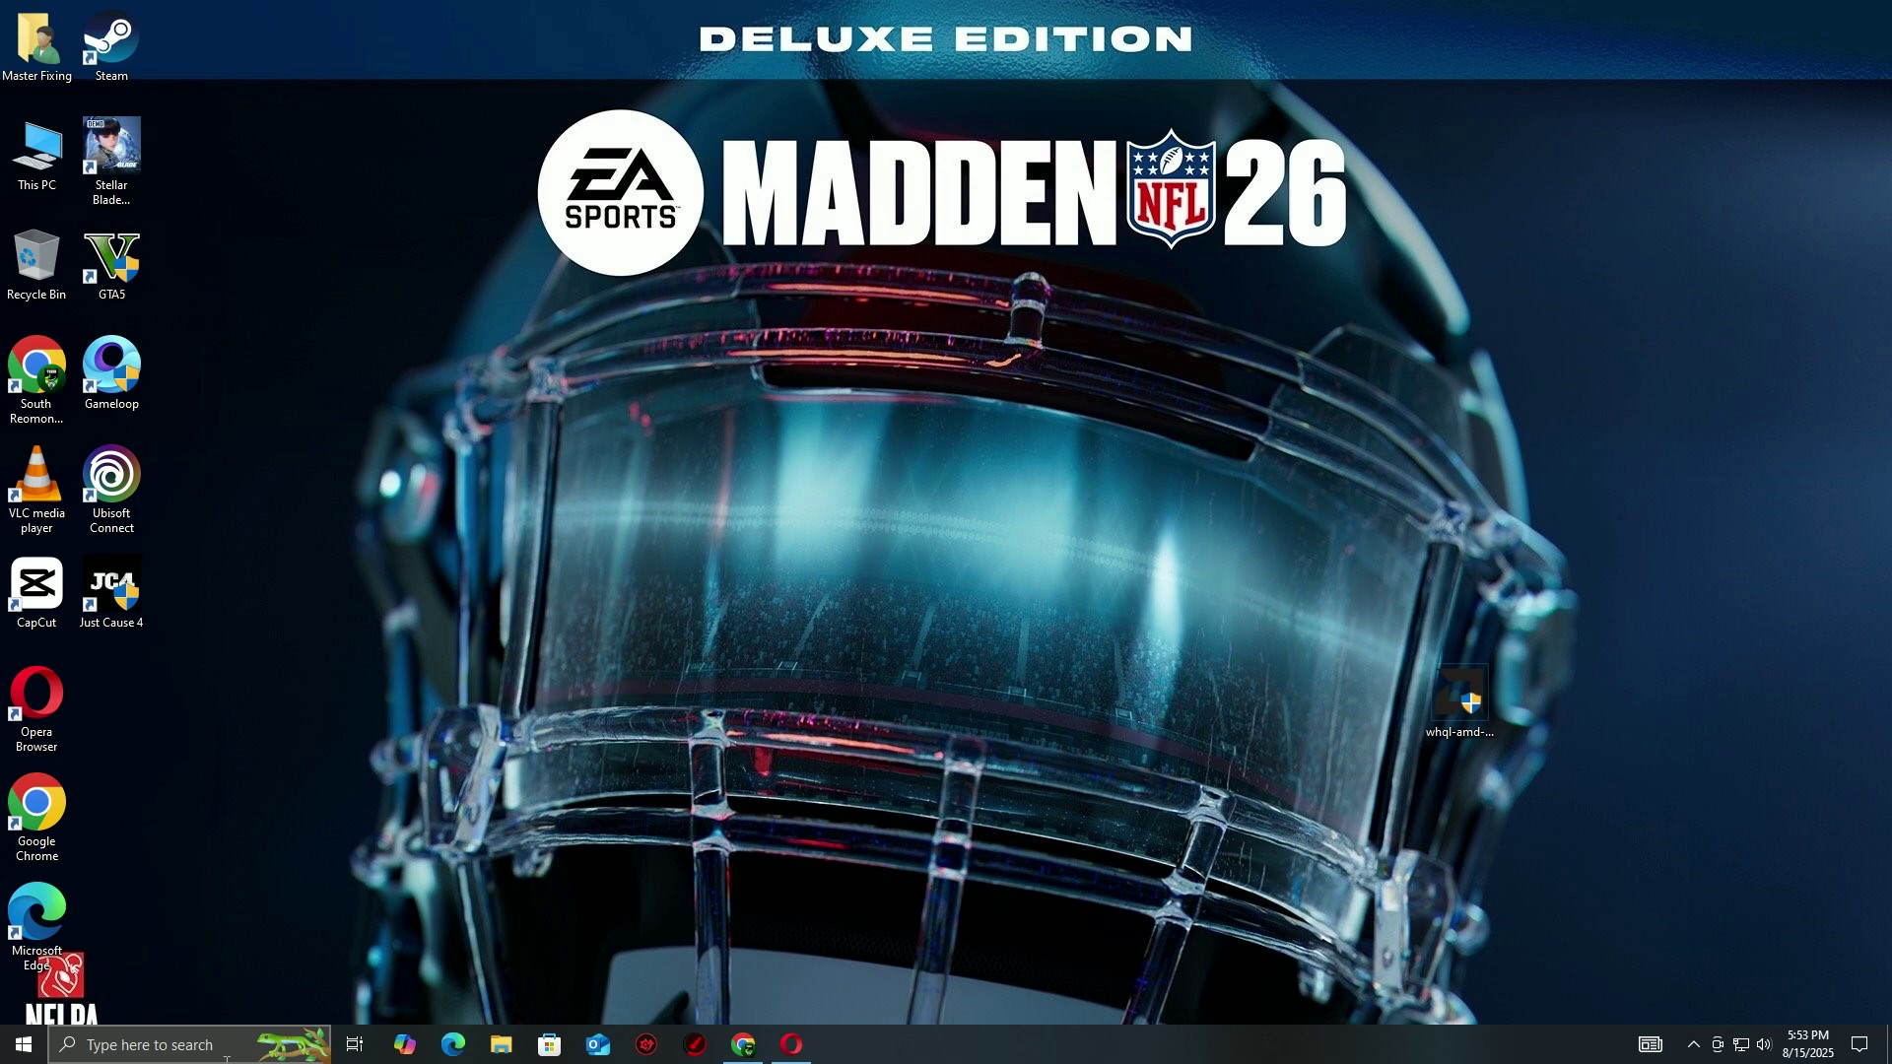
- Open Device Manager and start a driver update for the Radeon RX 470 Series display adapter
{"action": "left_click", "coordinate": [225, 1058]}
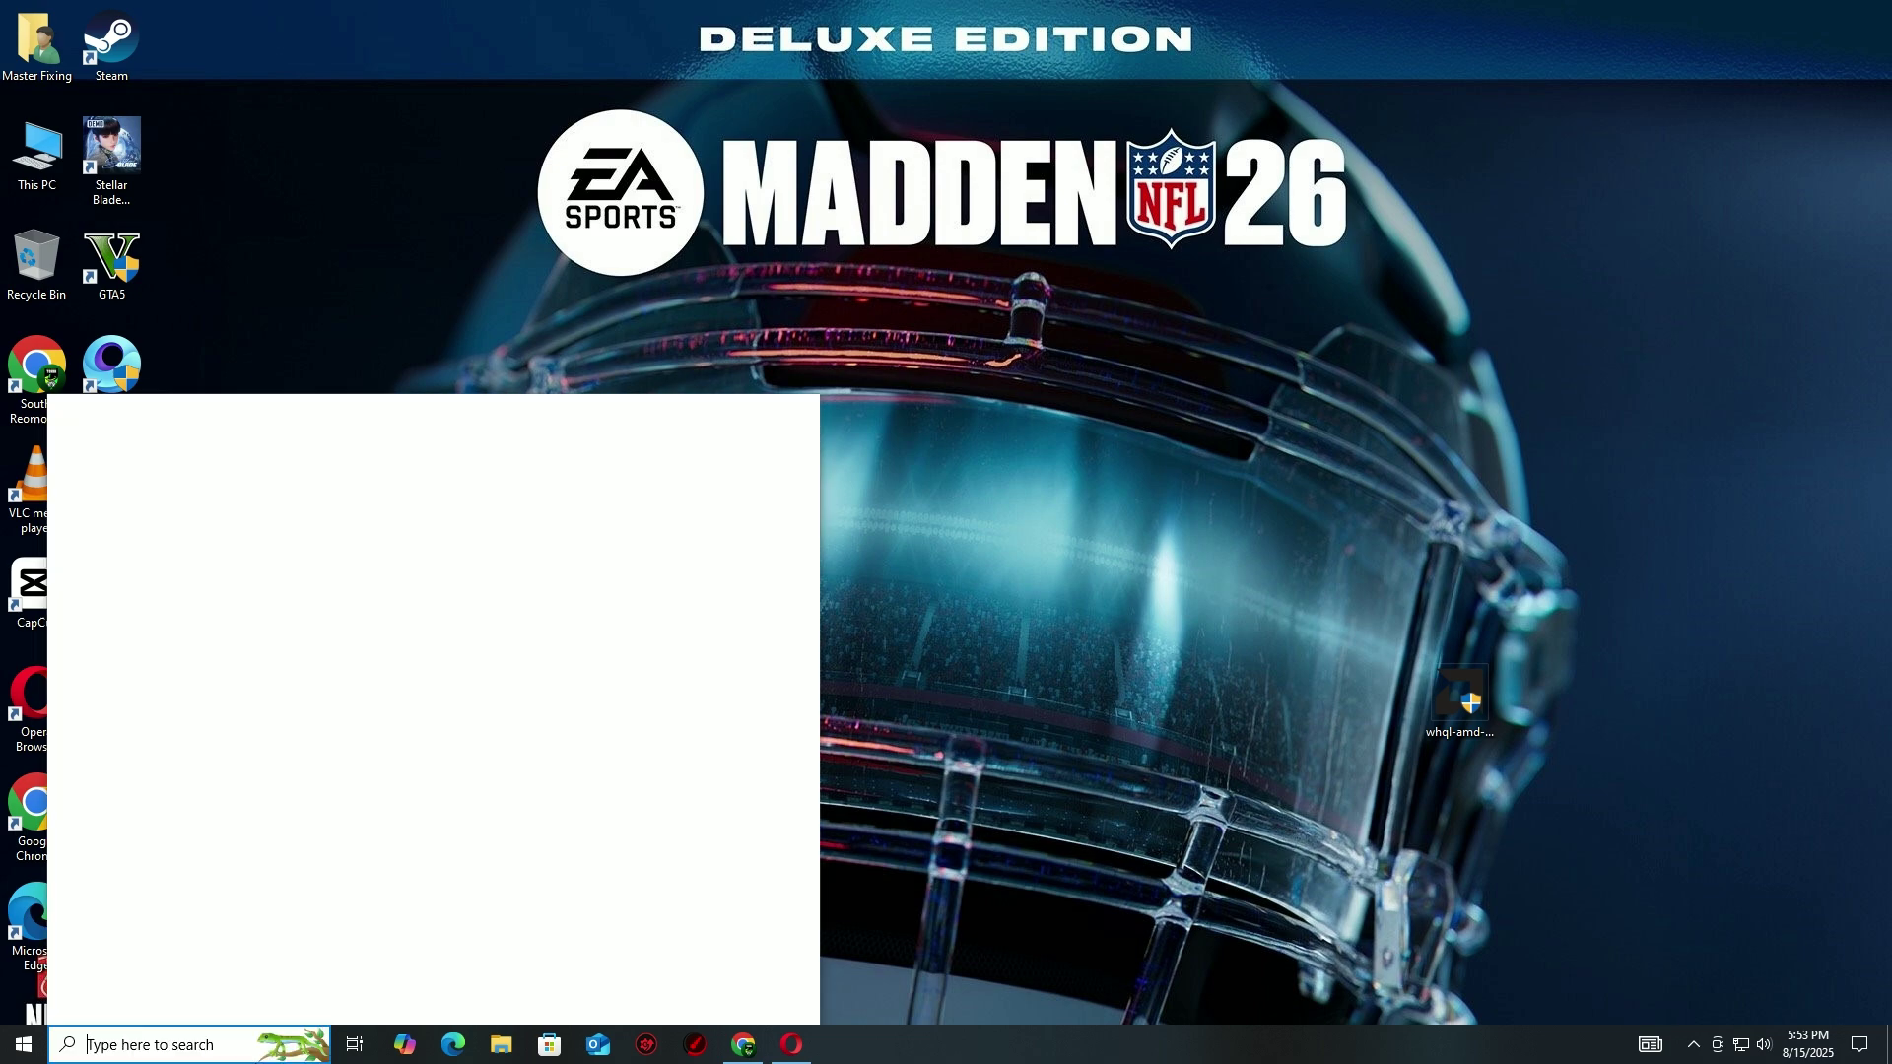
{"action": "type", "text": "device"}
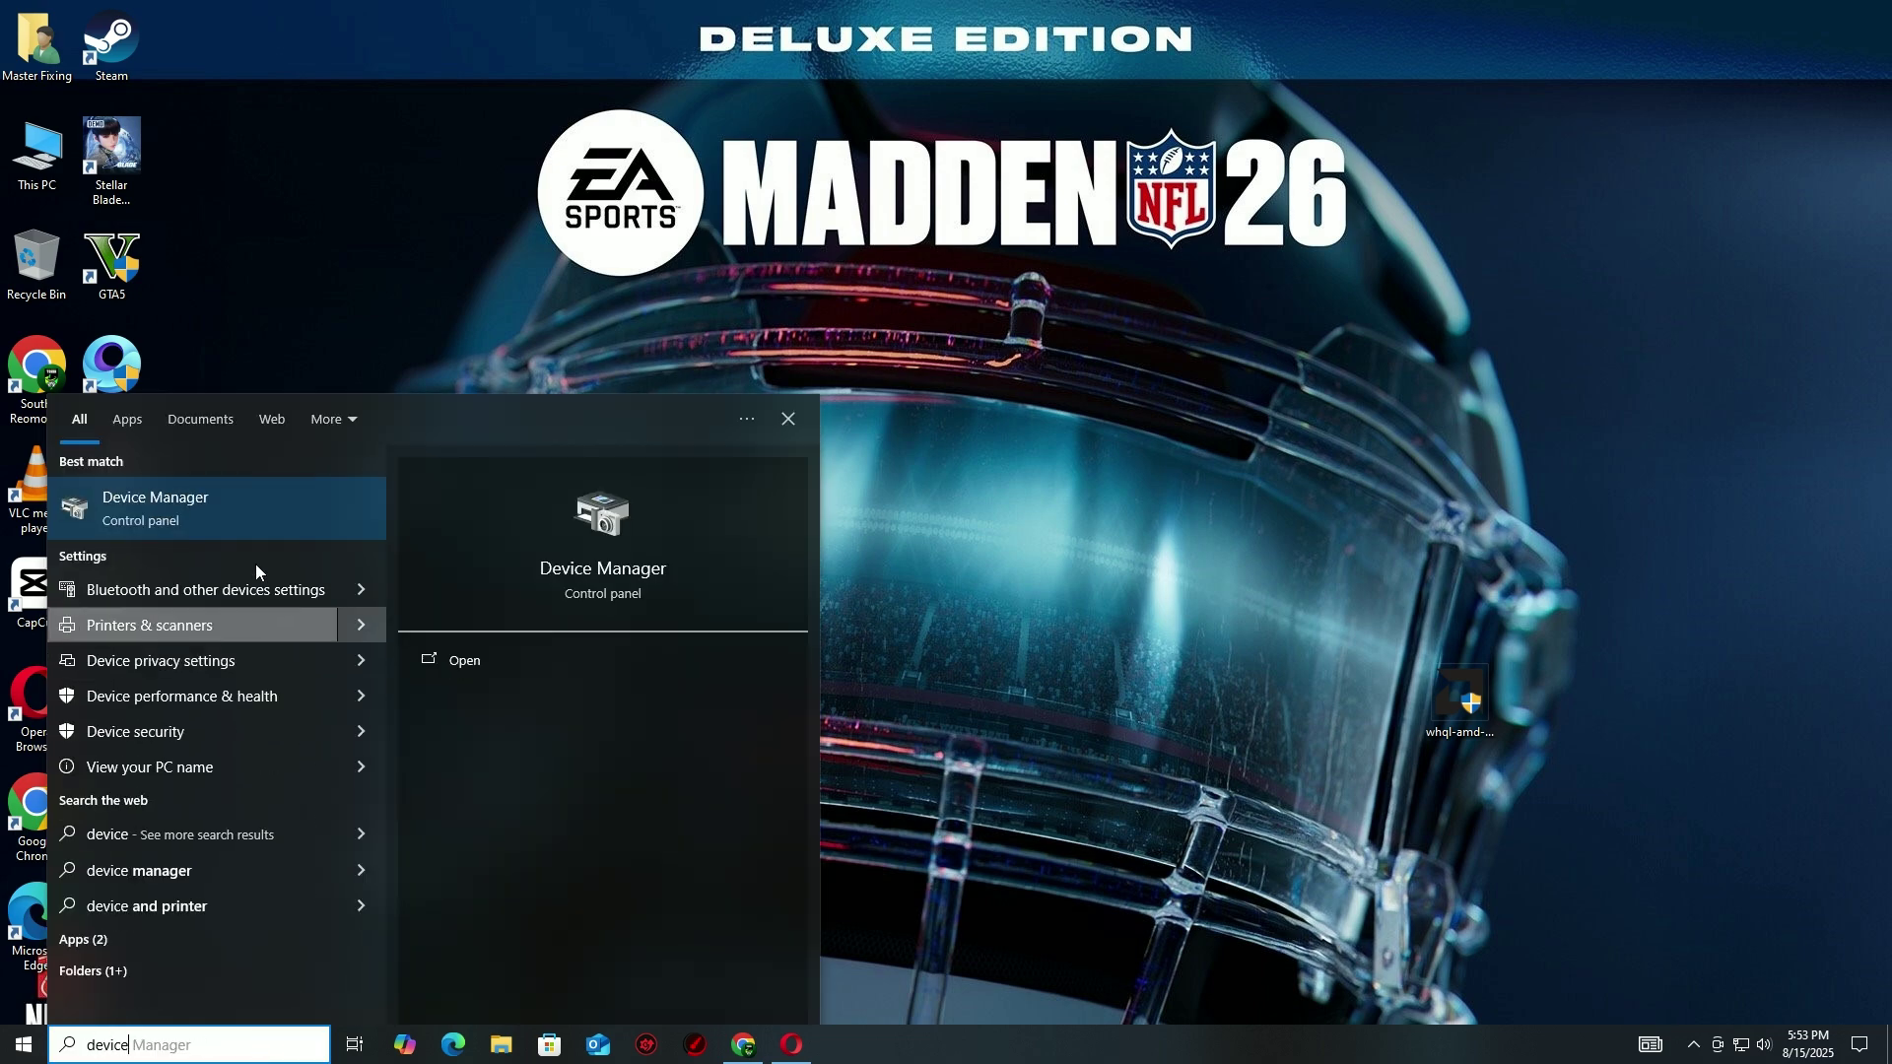
{"action": "left_click", "coordinate": [211, 522]}
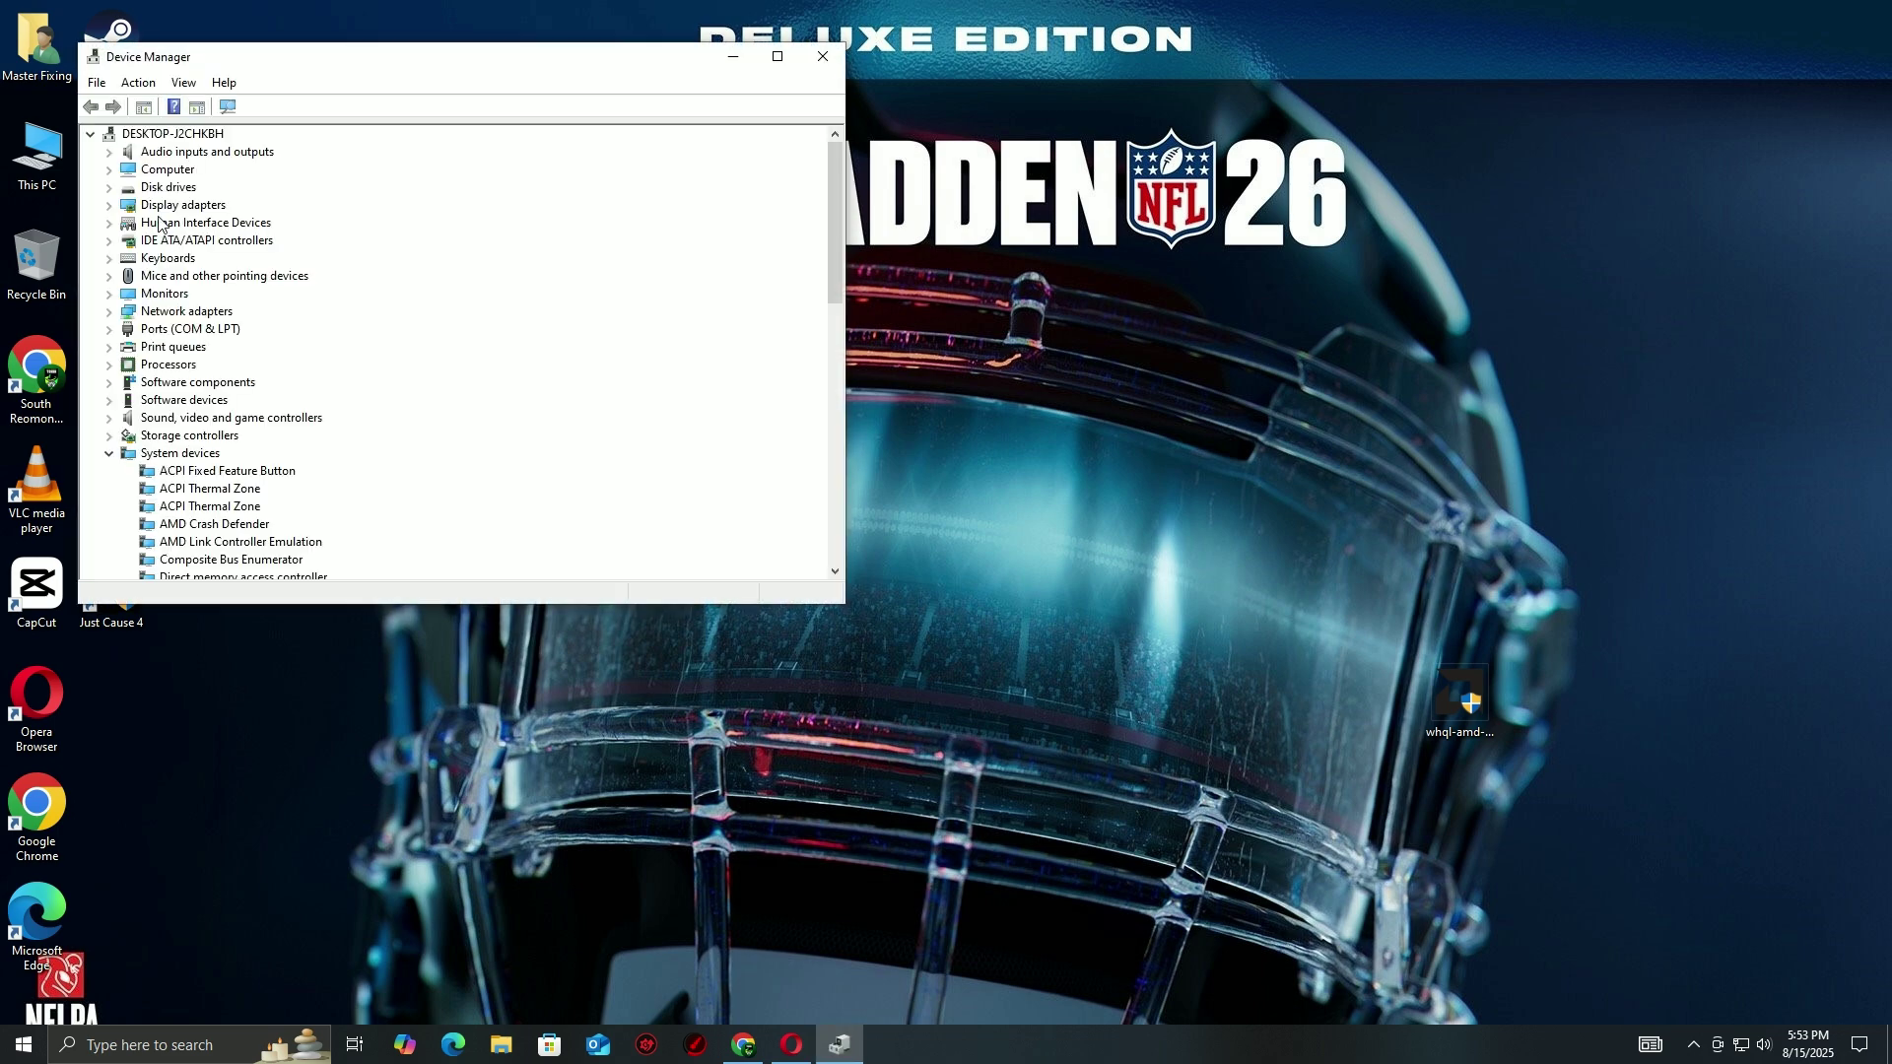
{"action": "double_click", "coordinate": [163, 207]}
{"action": "left_click", "coordinate": [200, 226]}
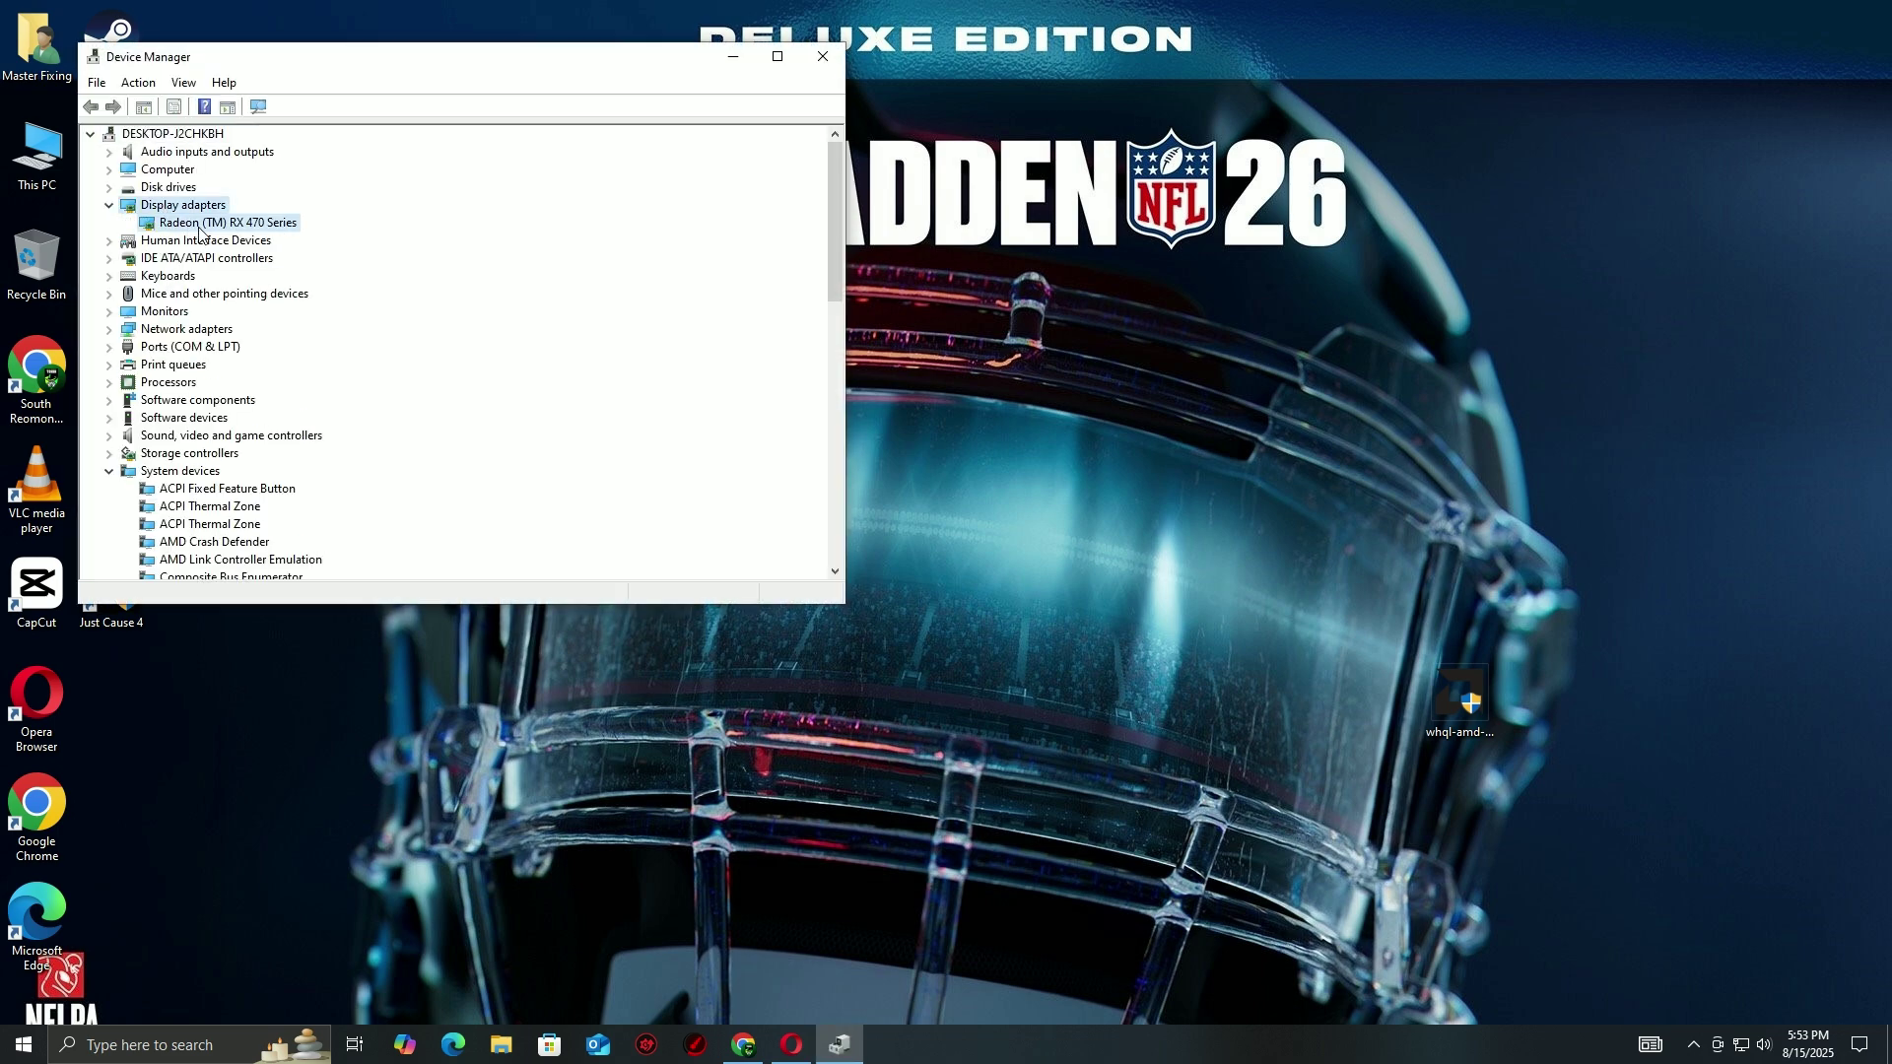
{"action": "right_click", "coordinate": [202, 229]}
{"action": "left_click", "coordinate": [261, 246]}
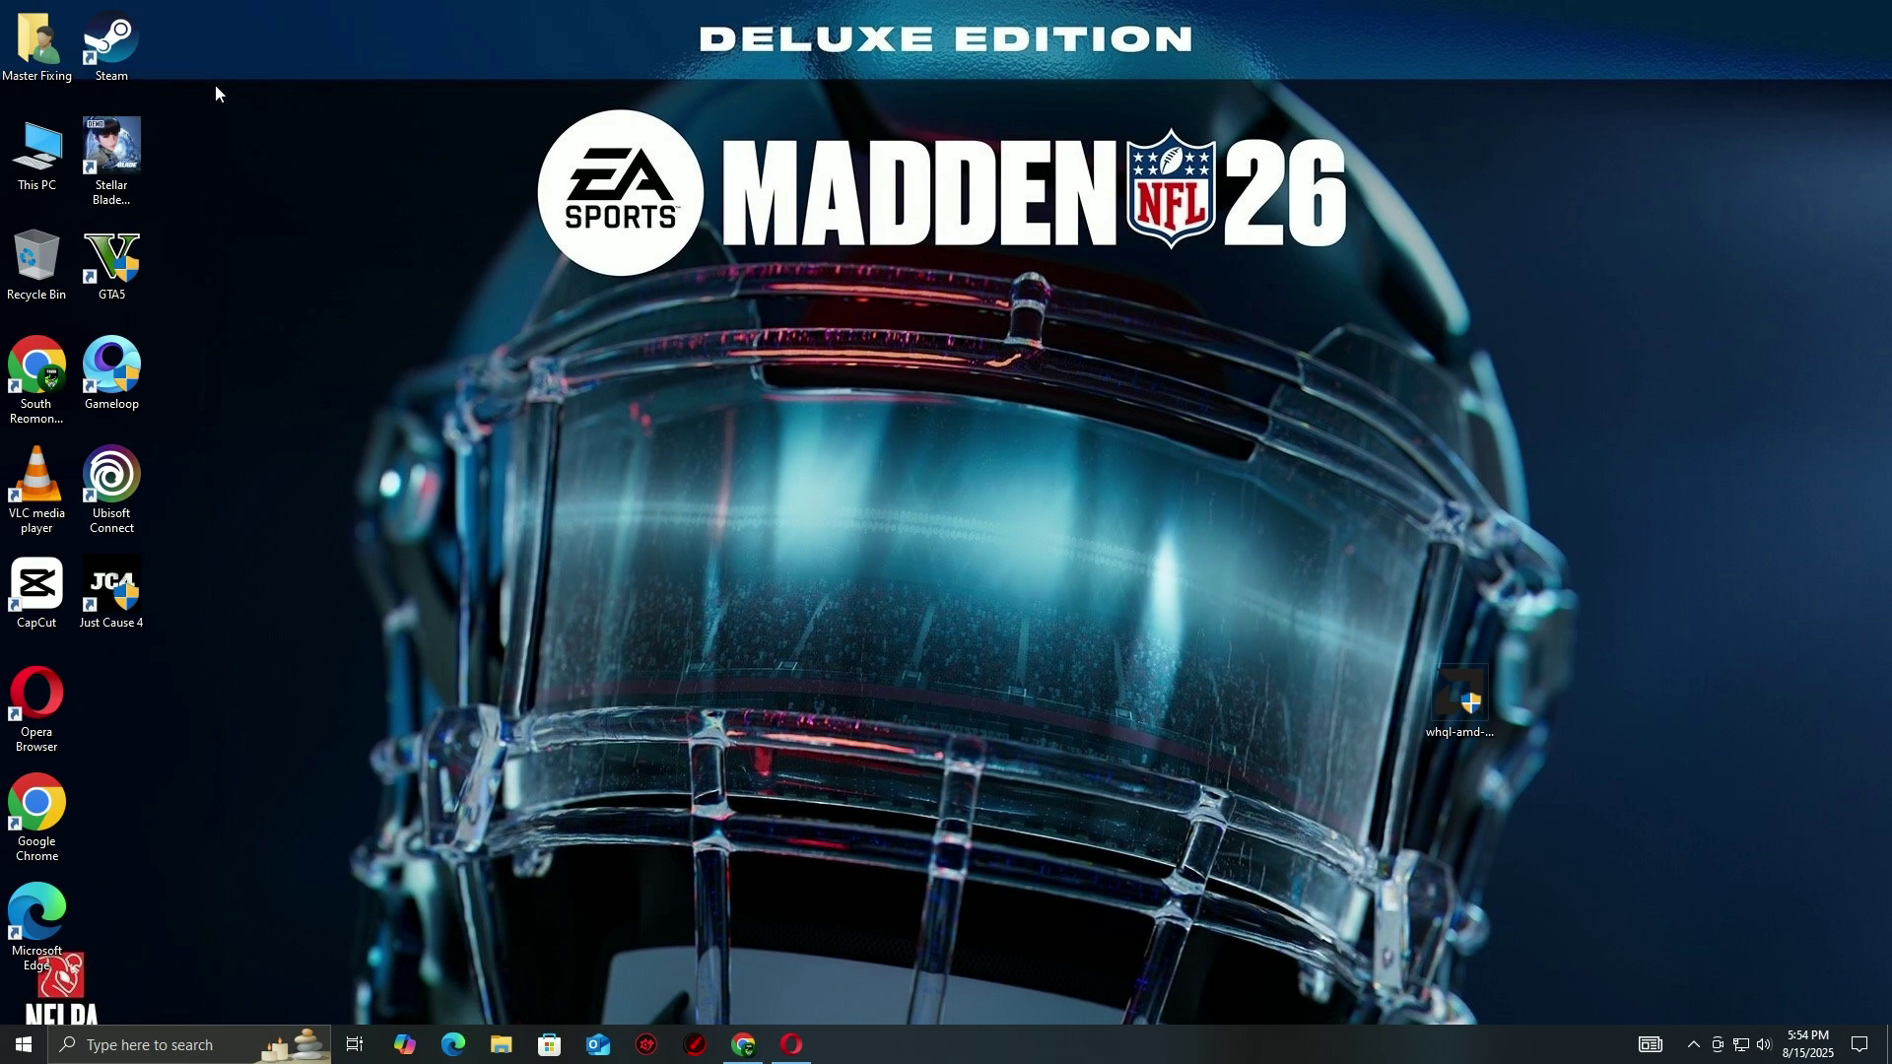
- Open Steam and bring up the installed files section in the properties of Stellar Blade Demo from the library
{"action": "double_click", "coordinate": [112, 39]}
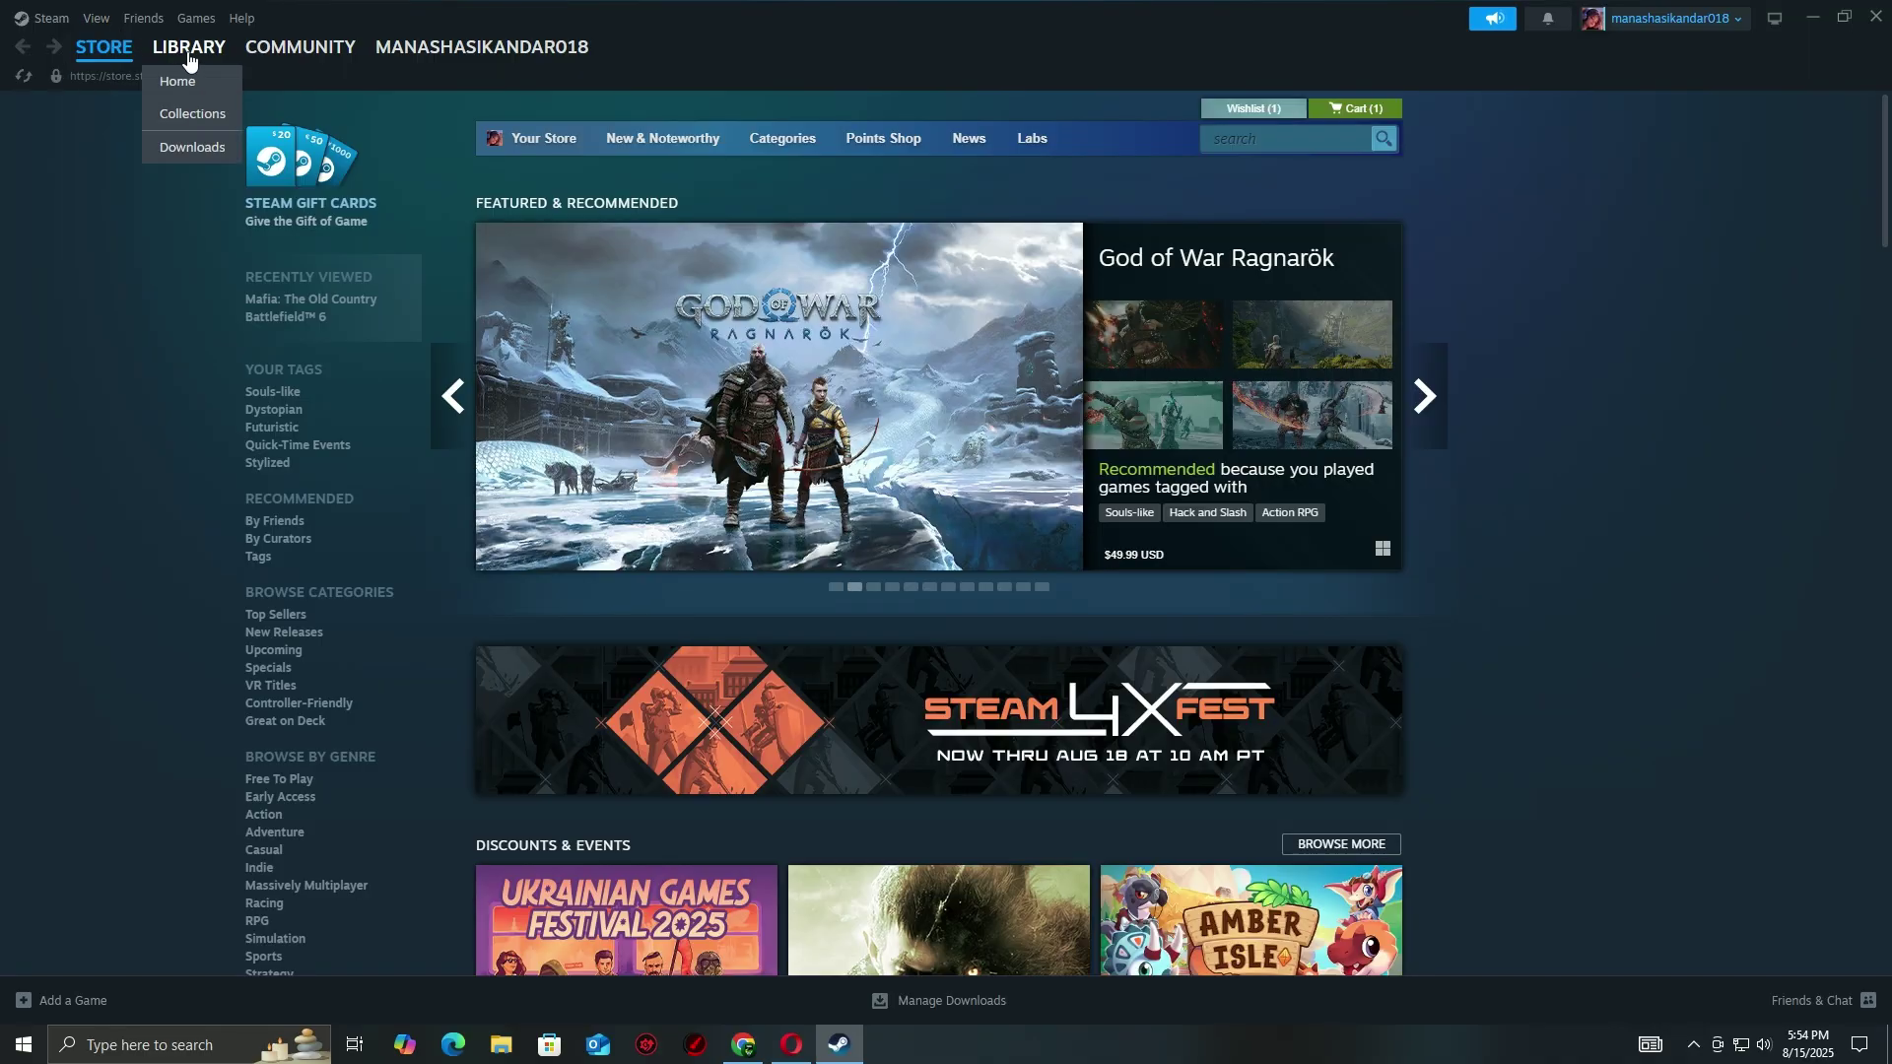
{"action": "left_click", "coordinate": [193, 80]}
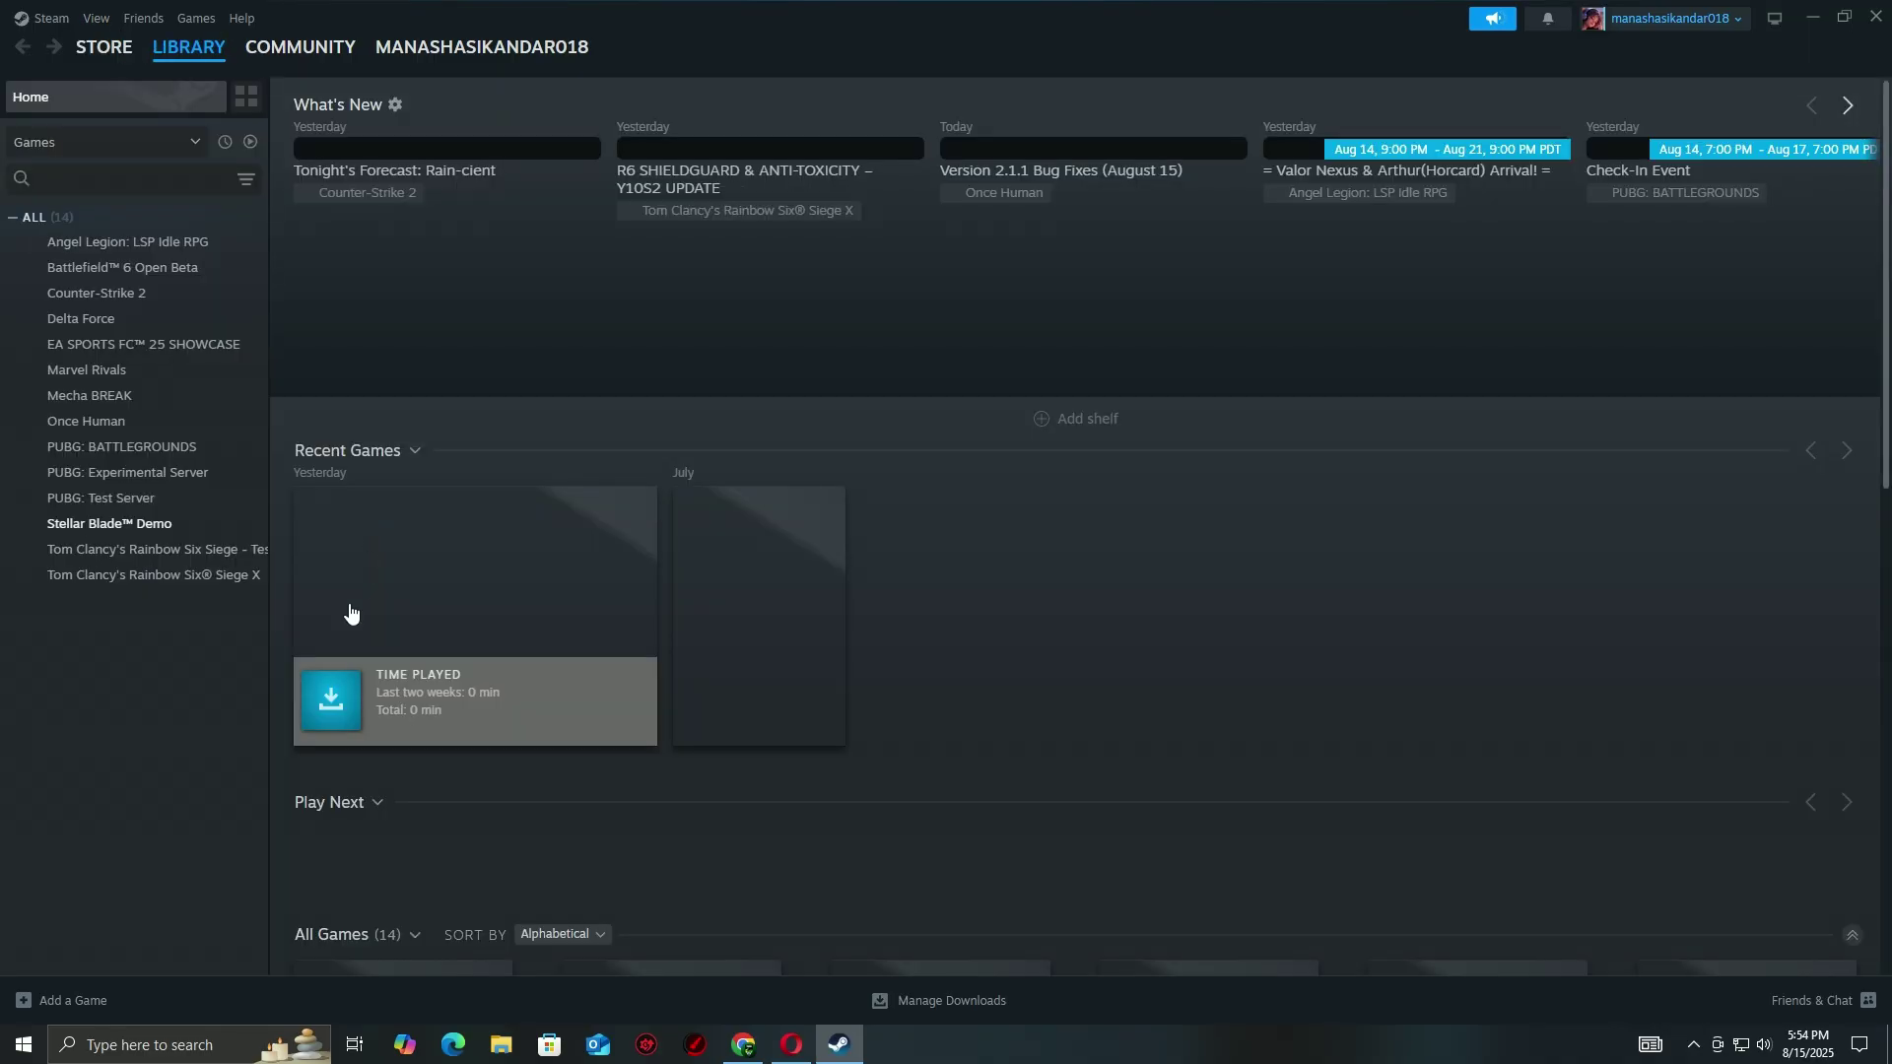
{"action": "right_click", "coordinate": [113, 529]}
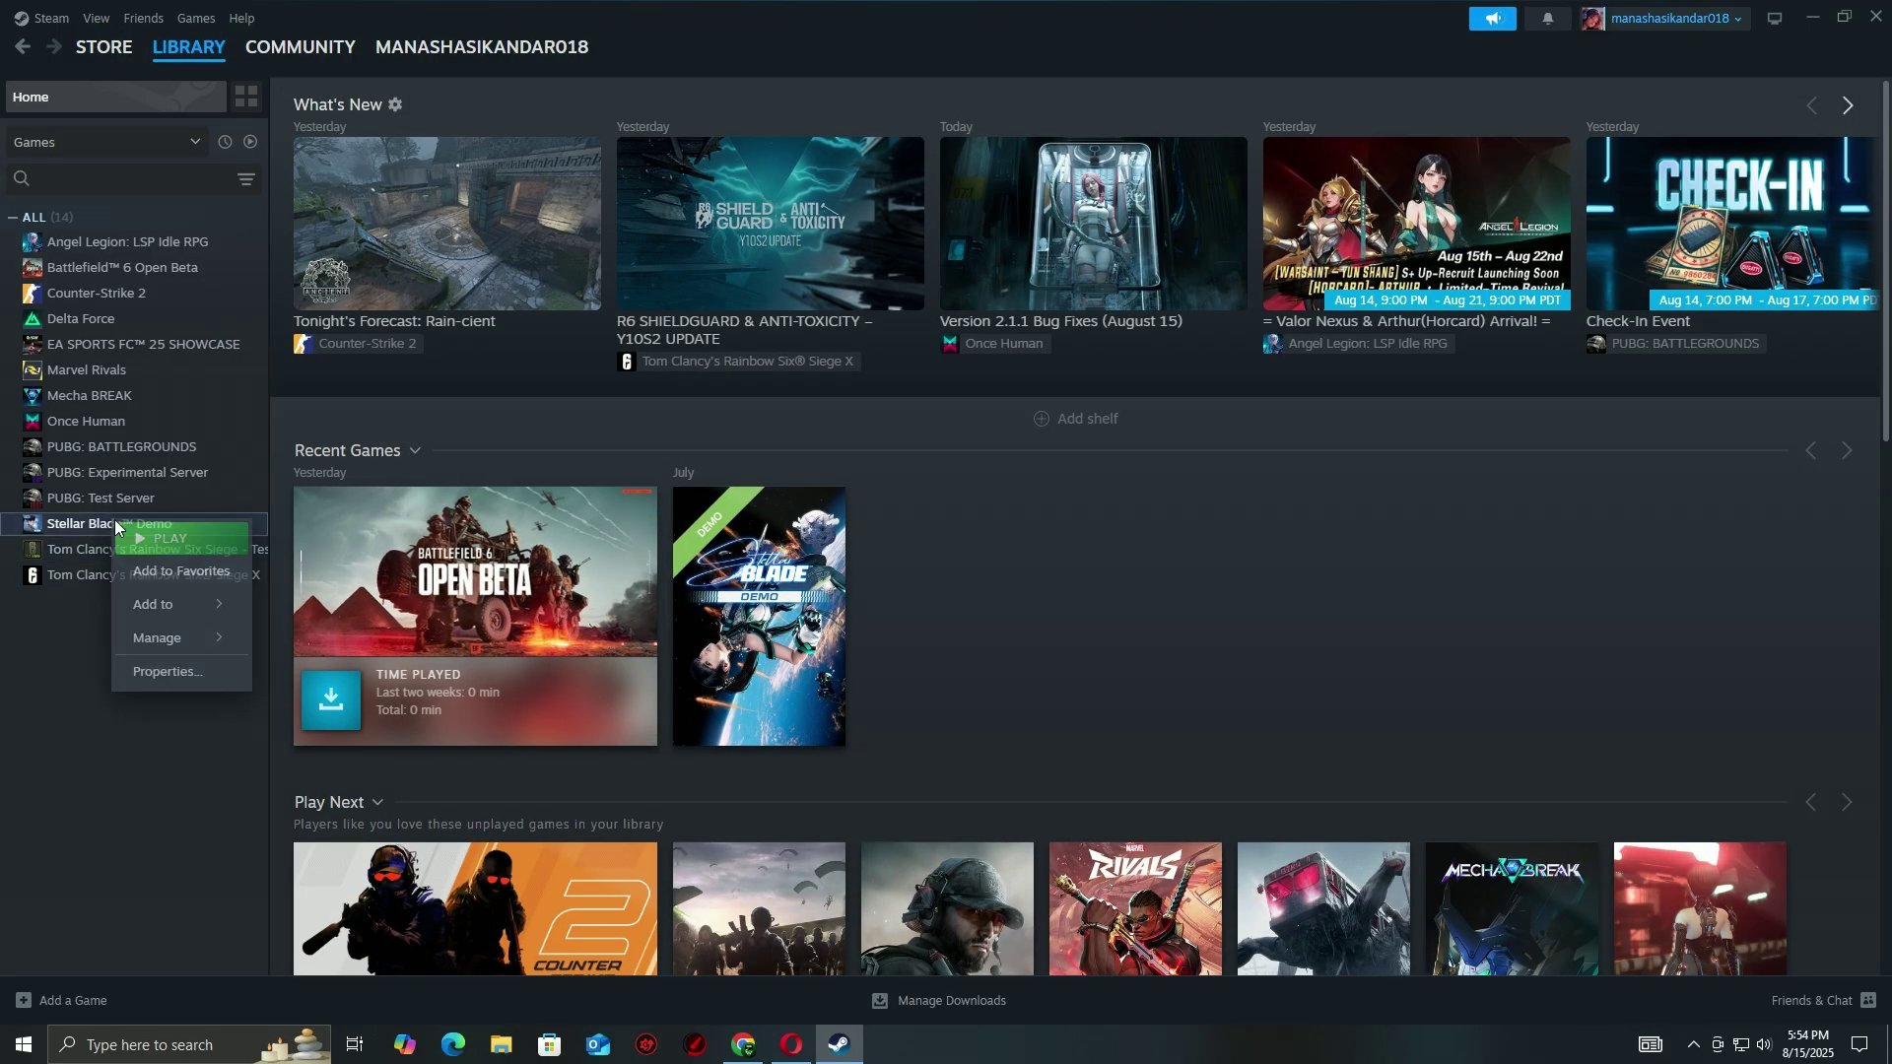
{"action": "left_click", "coordinate": [170, 674]}
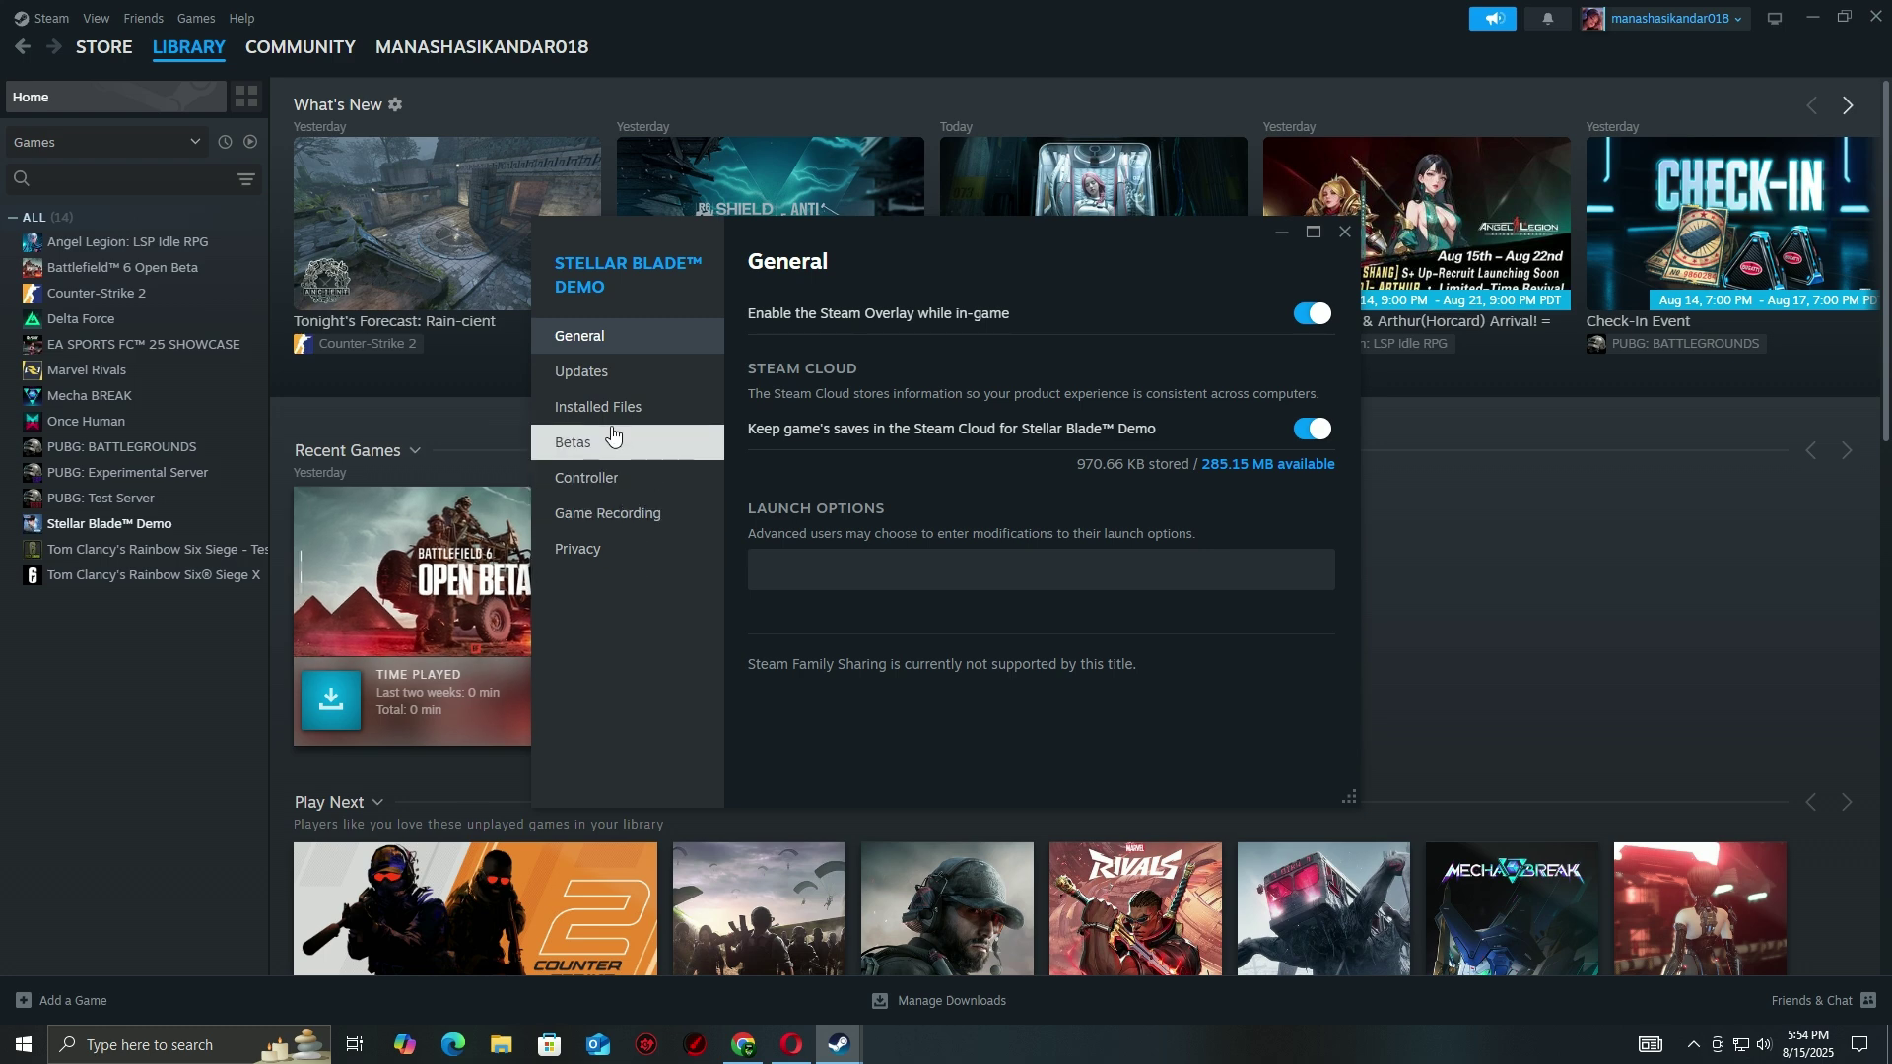
{"action": "left_click", "coordinate": [652, 416]}
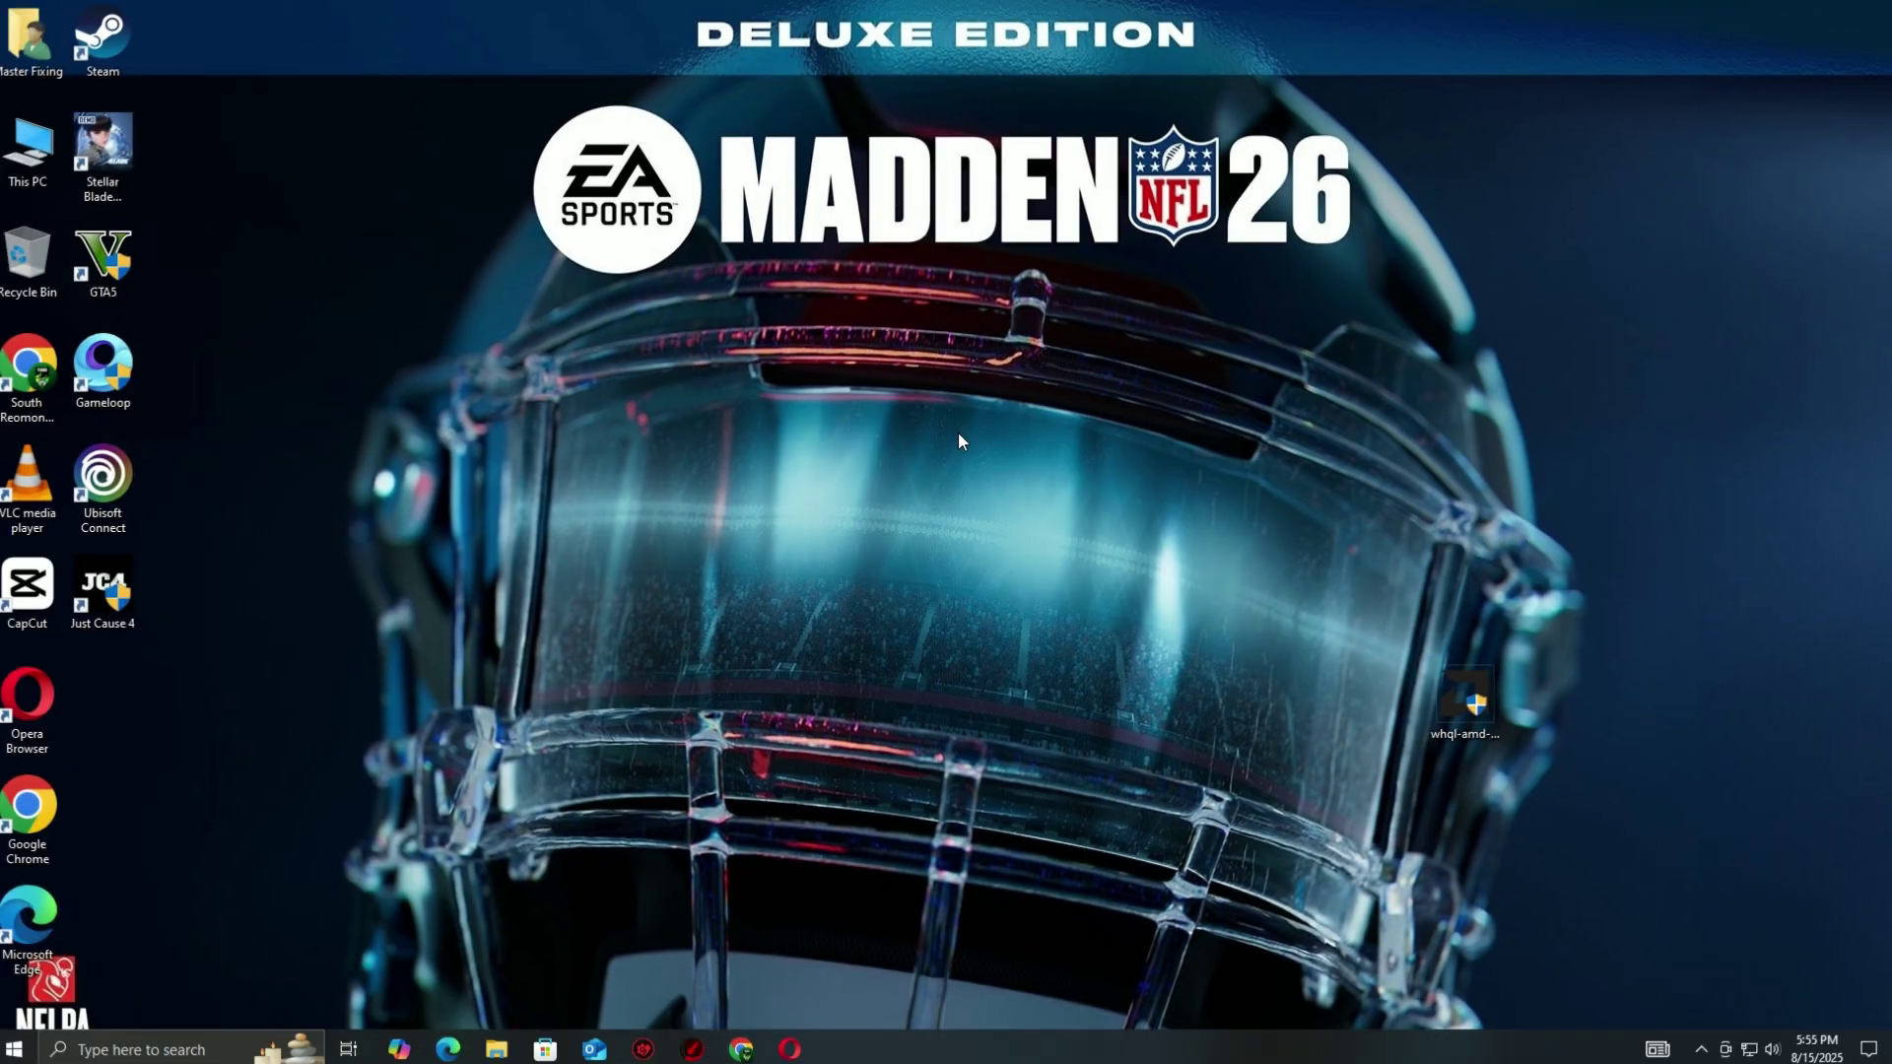
- Run sysdm.cpl and open the virtual memory settings from the advanced performance options
{"action": "key", "text": "super+r"}
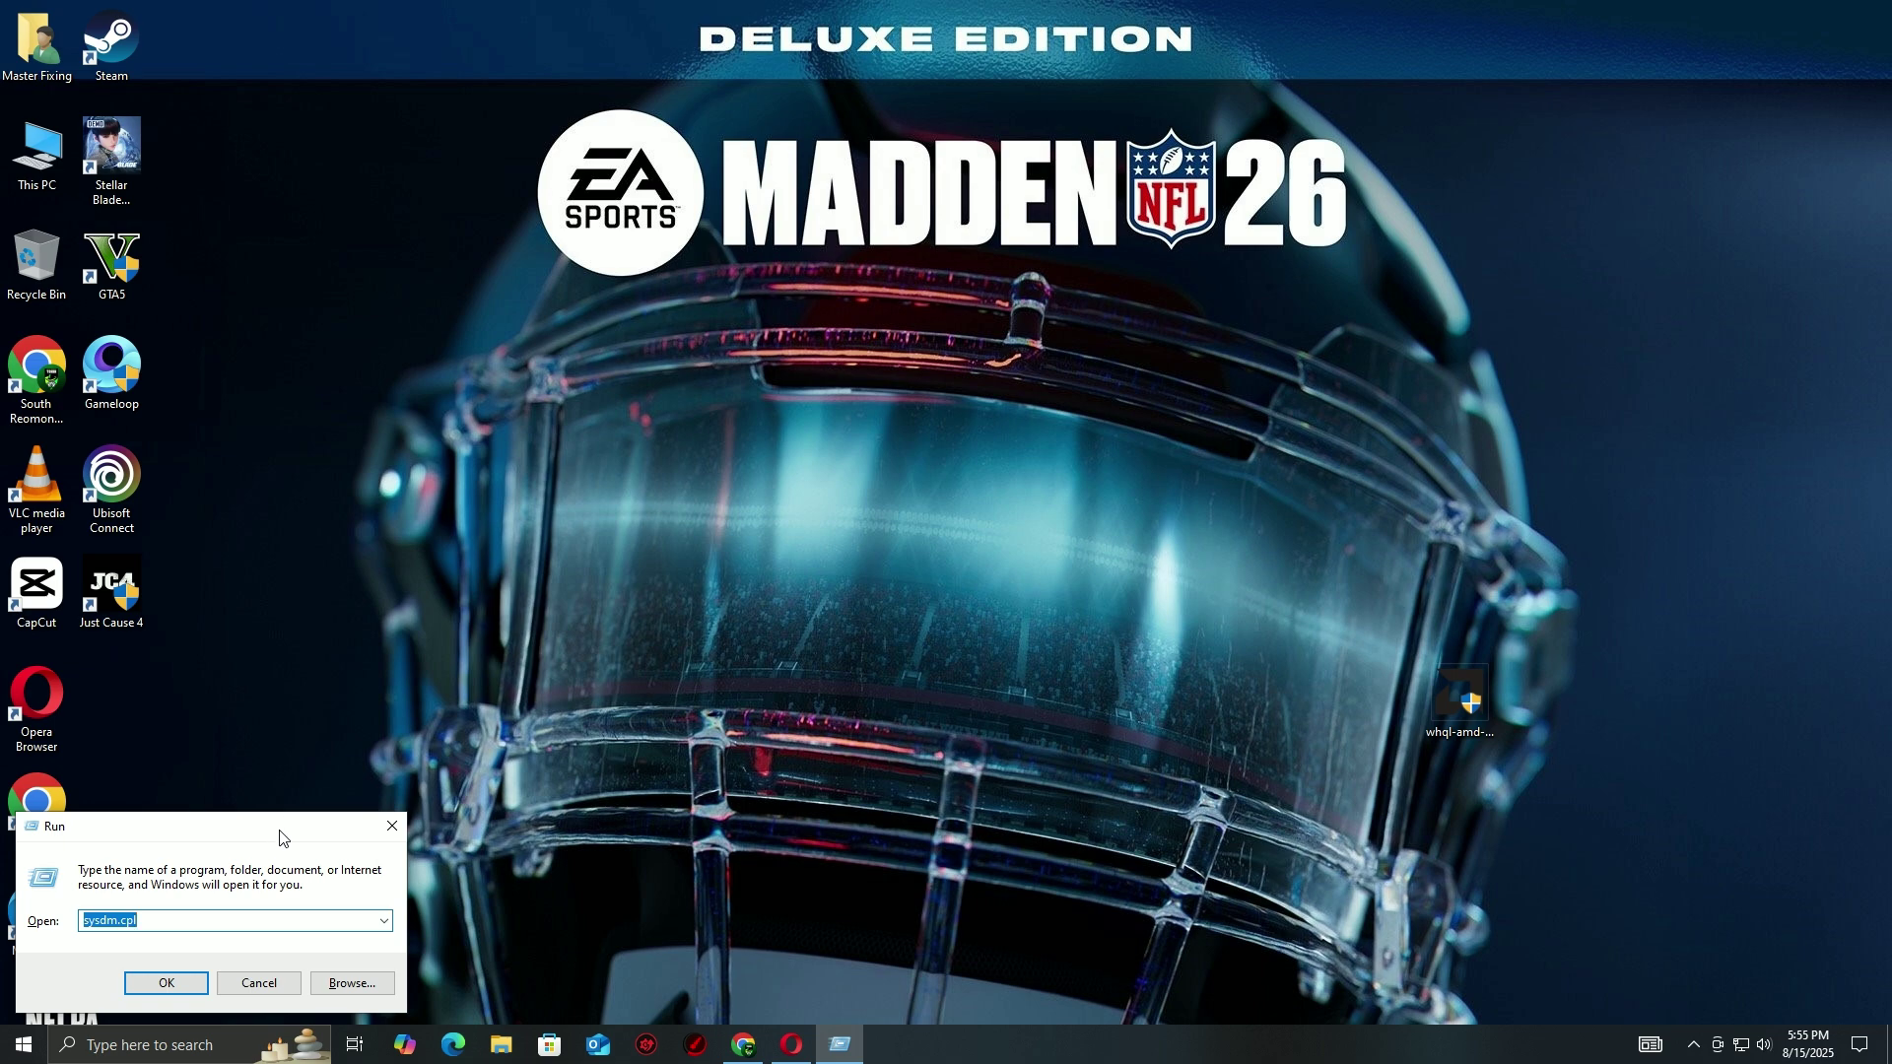
{"action": "left_click_drag", "start_coordinate": [280, 837], "coordinate": [773, 448]}
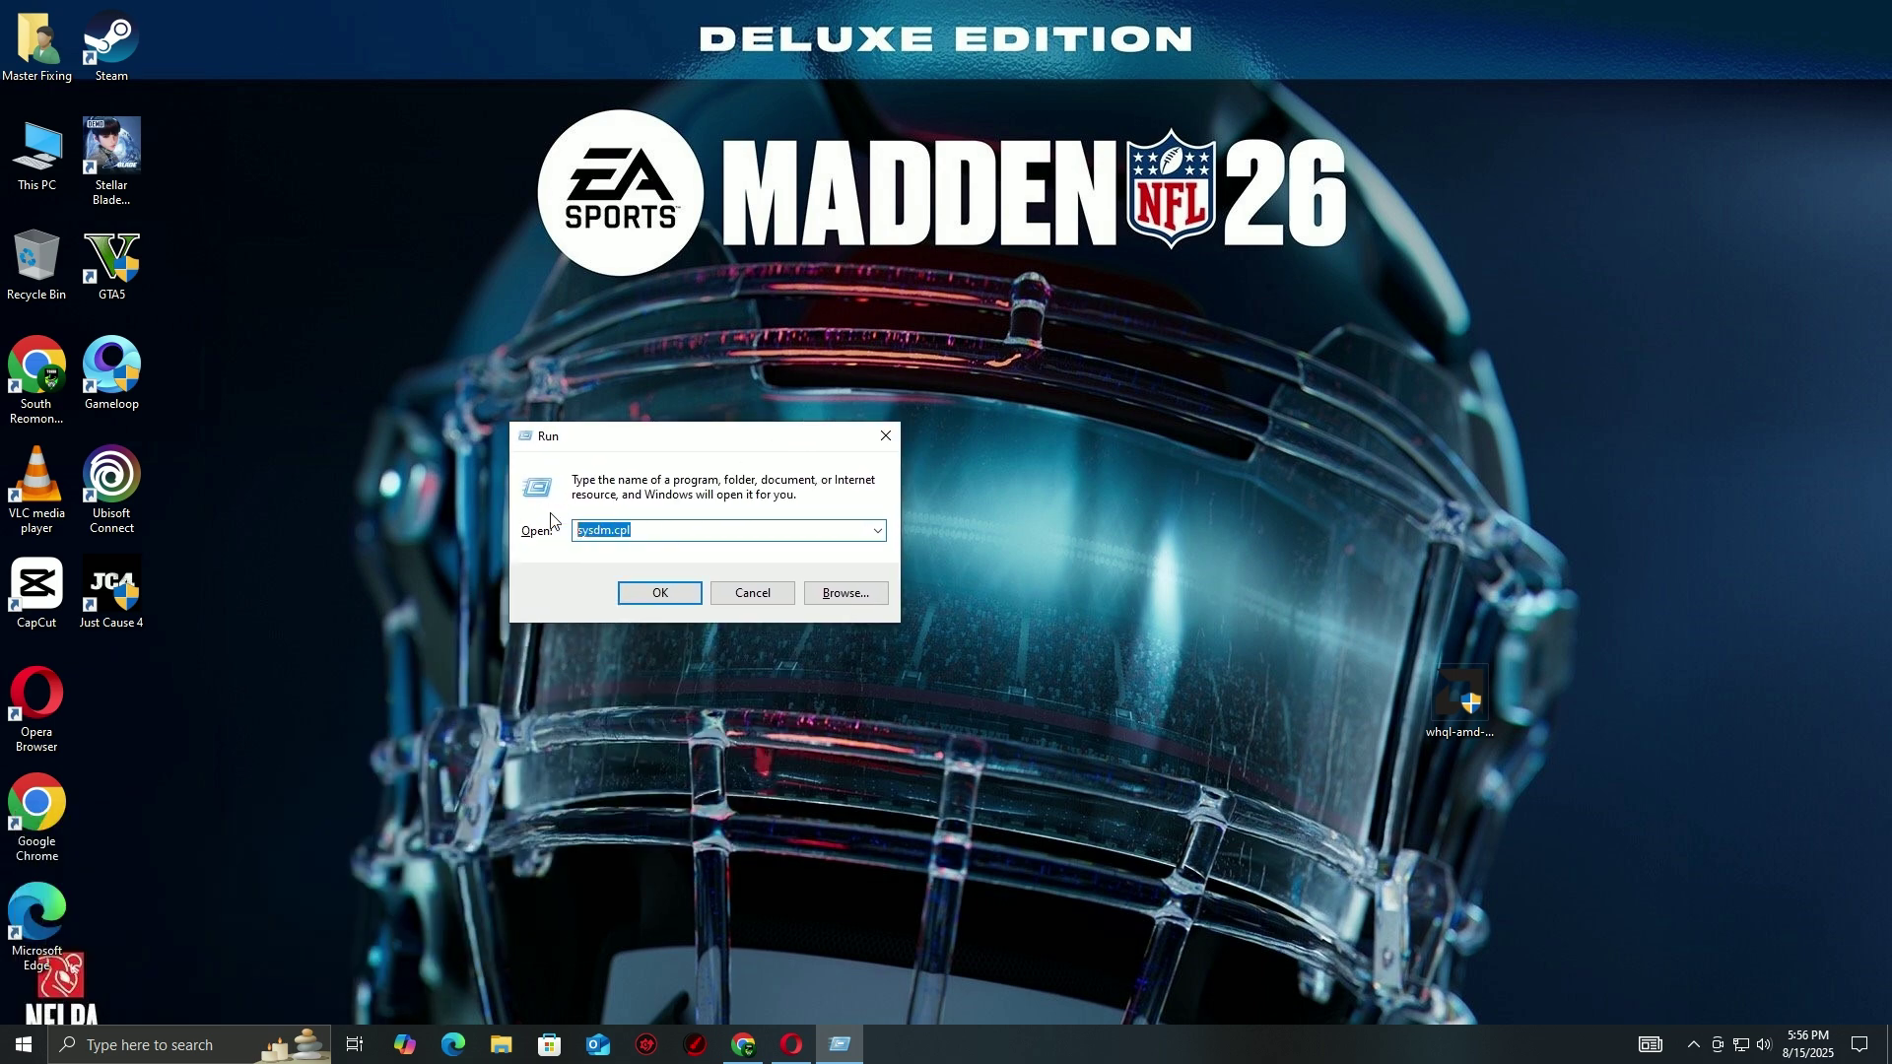
{"action": "left_click", "coordinate": [651, 596]}
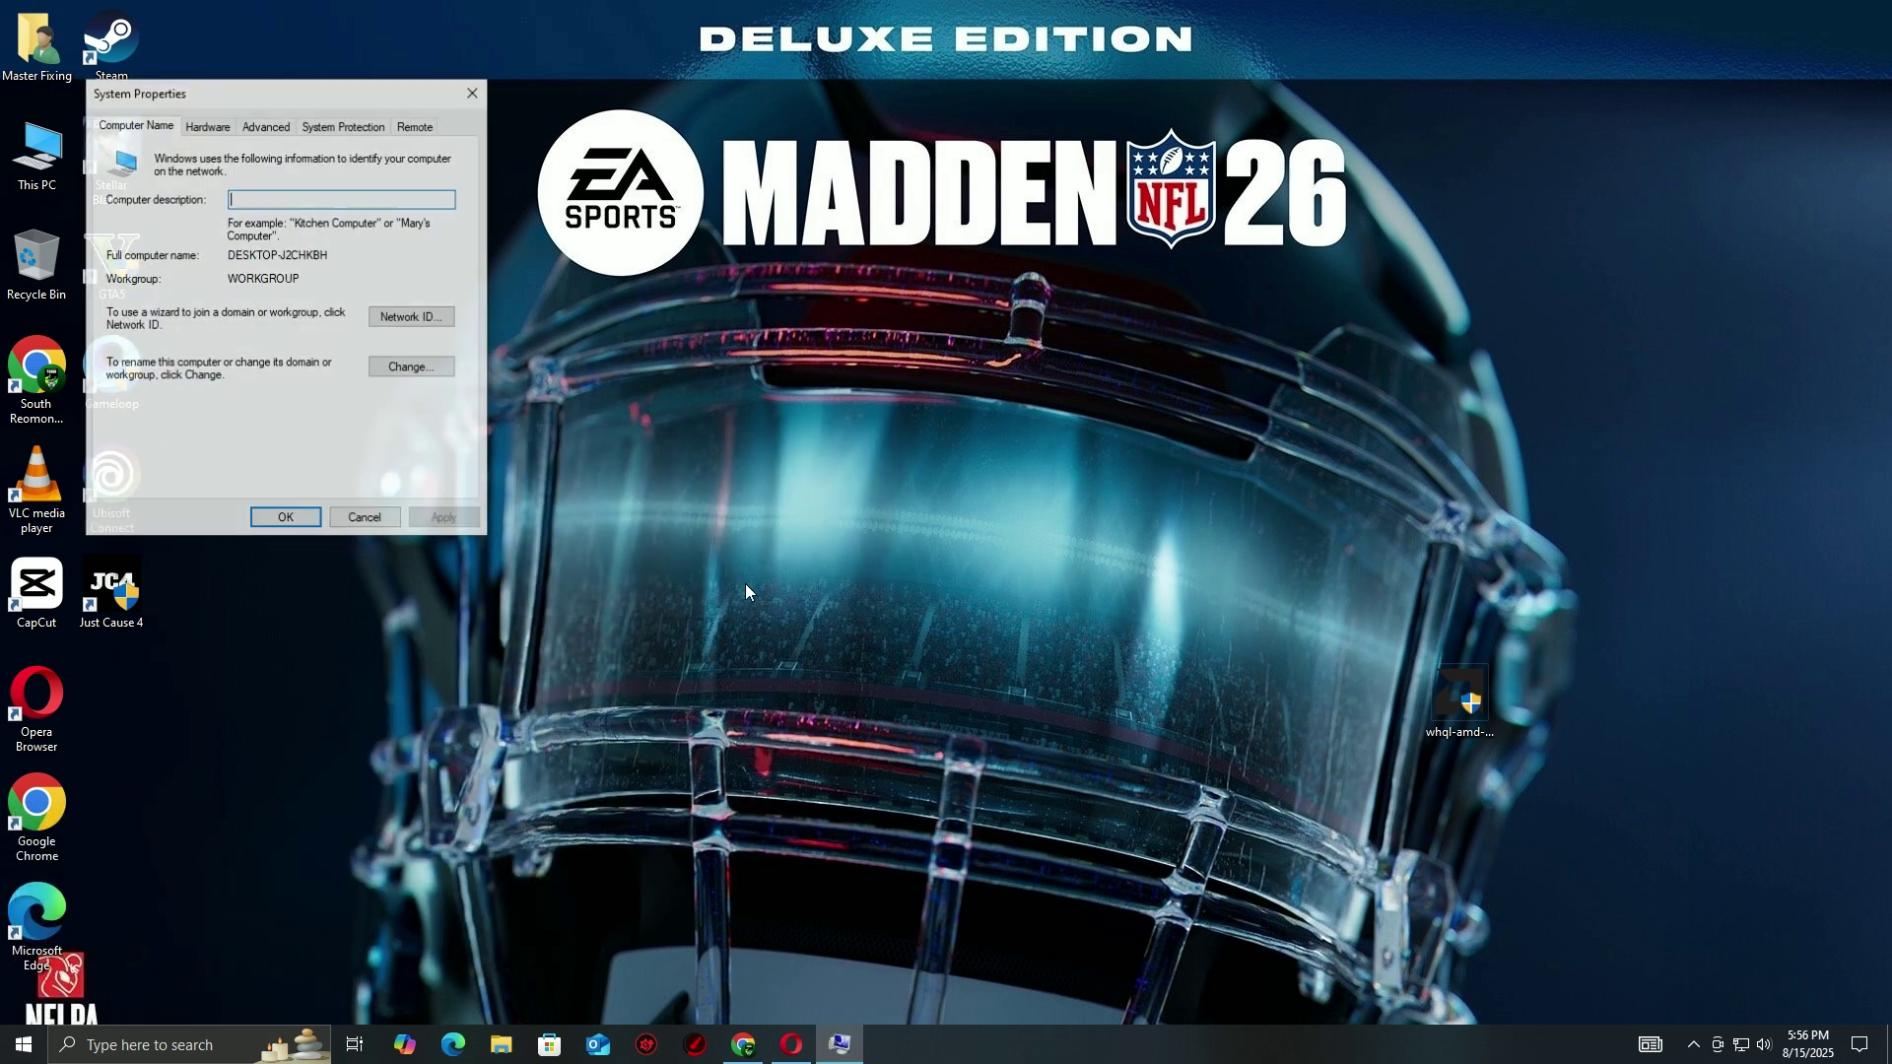
{"action": "left_click", "coordinate": [272, 125]}
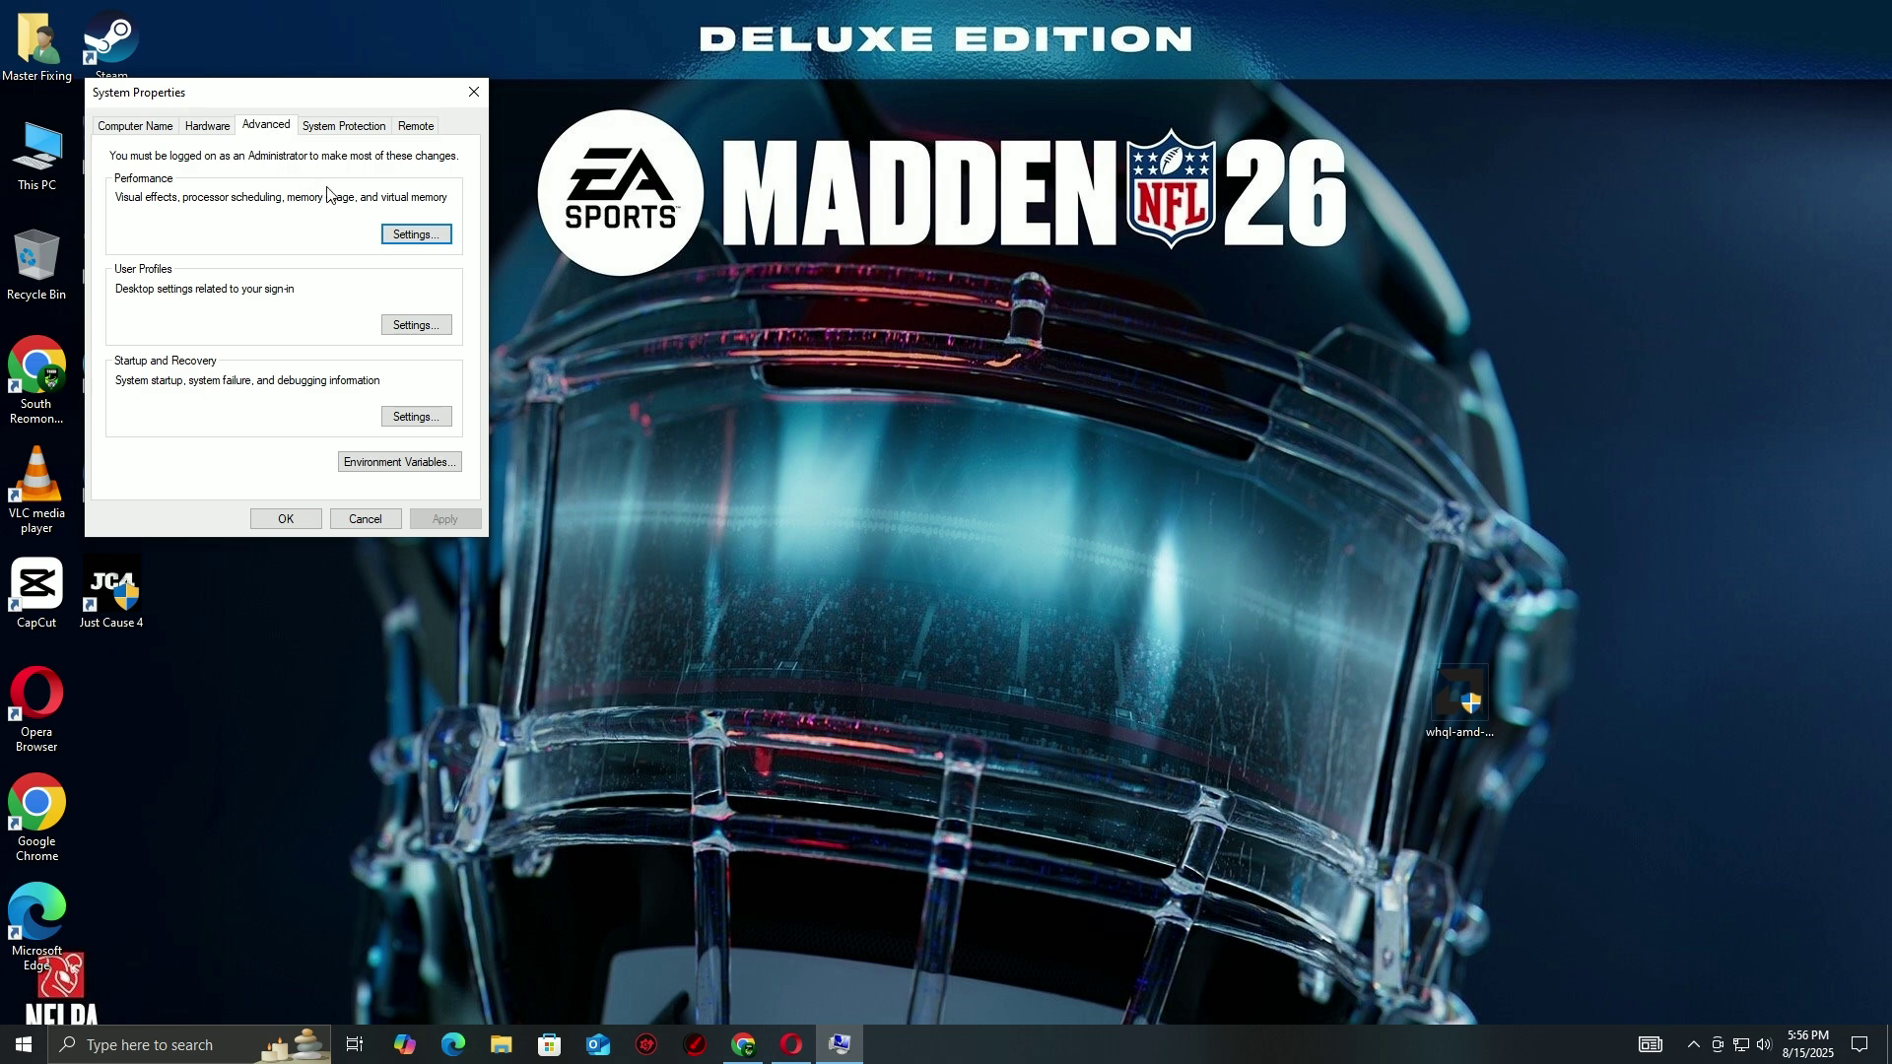
{"action": "left_click", "coordinate": [399, 237]}
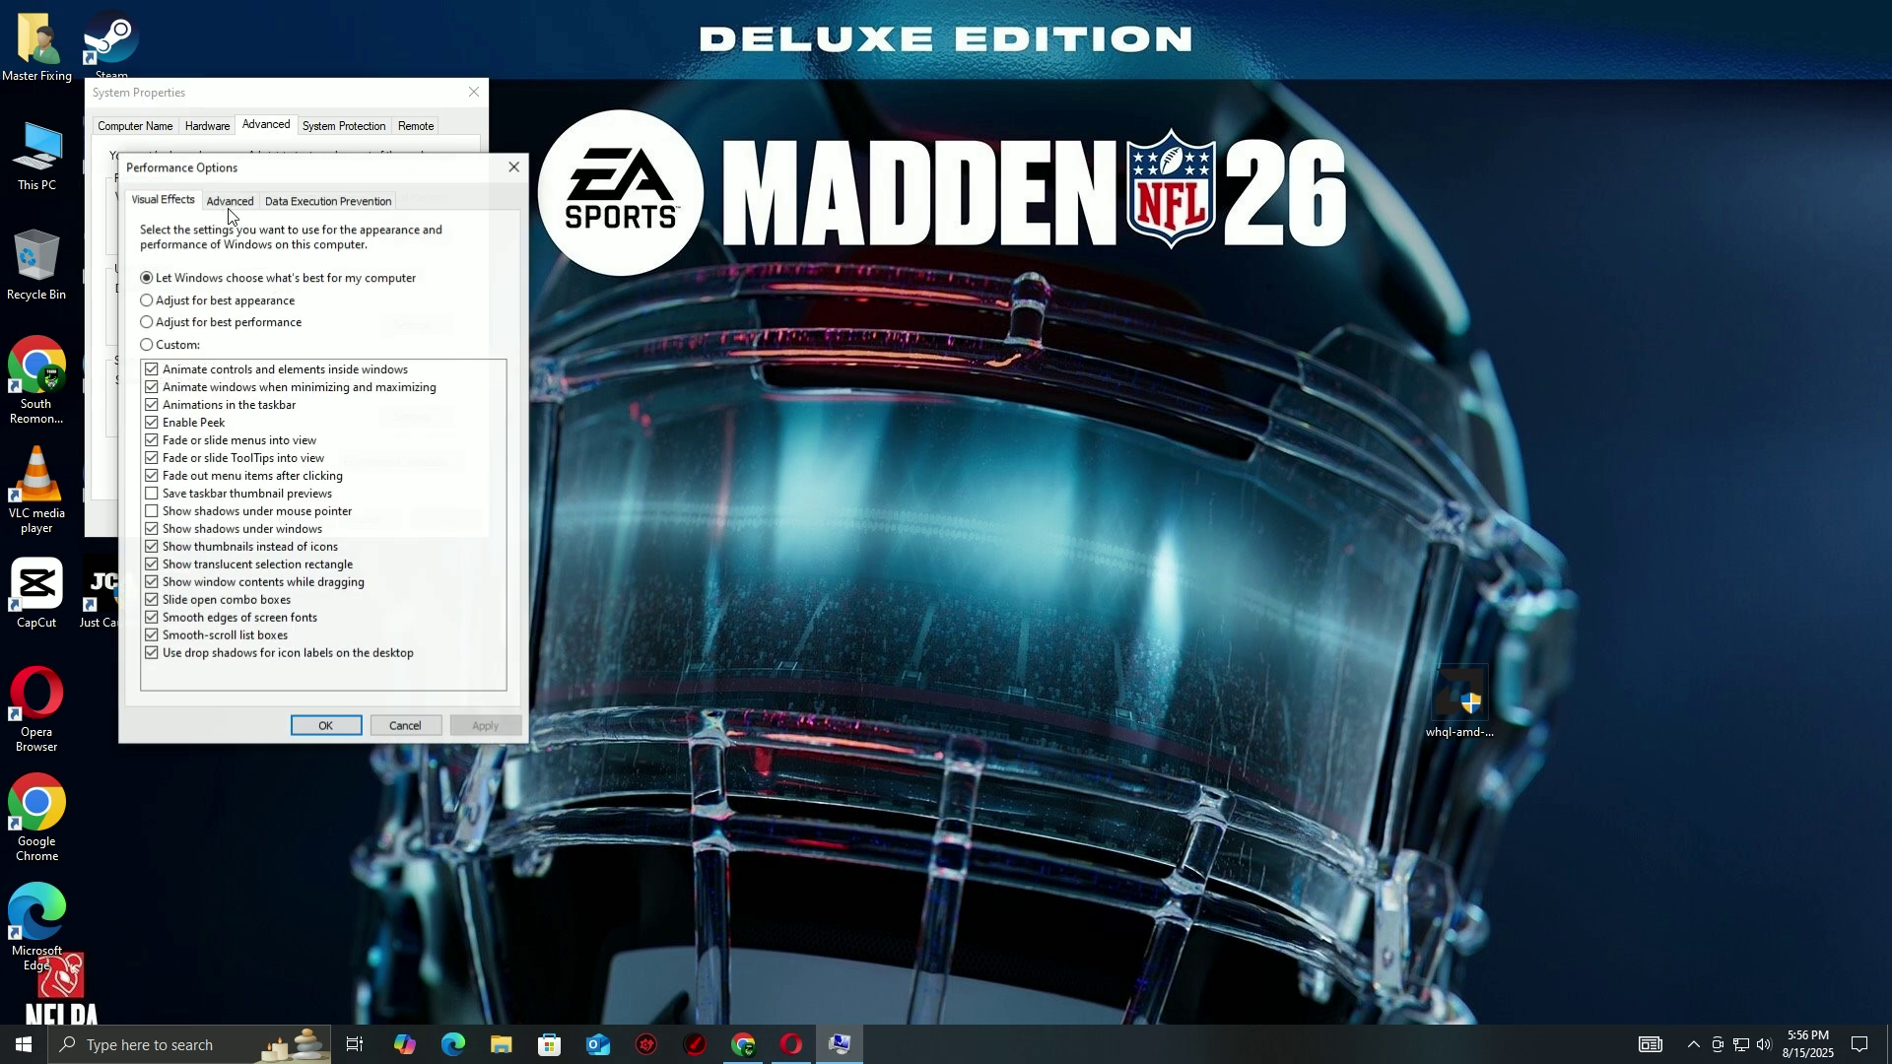
{"action": "left_click", "coordinate": [228, 202]}
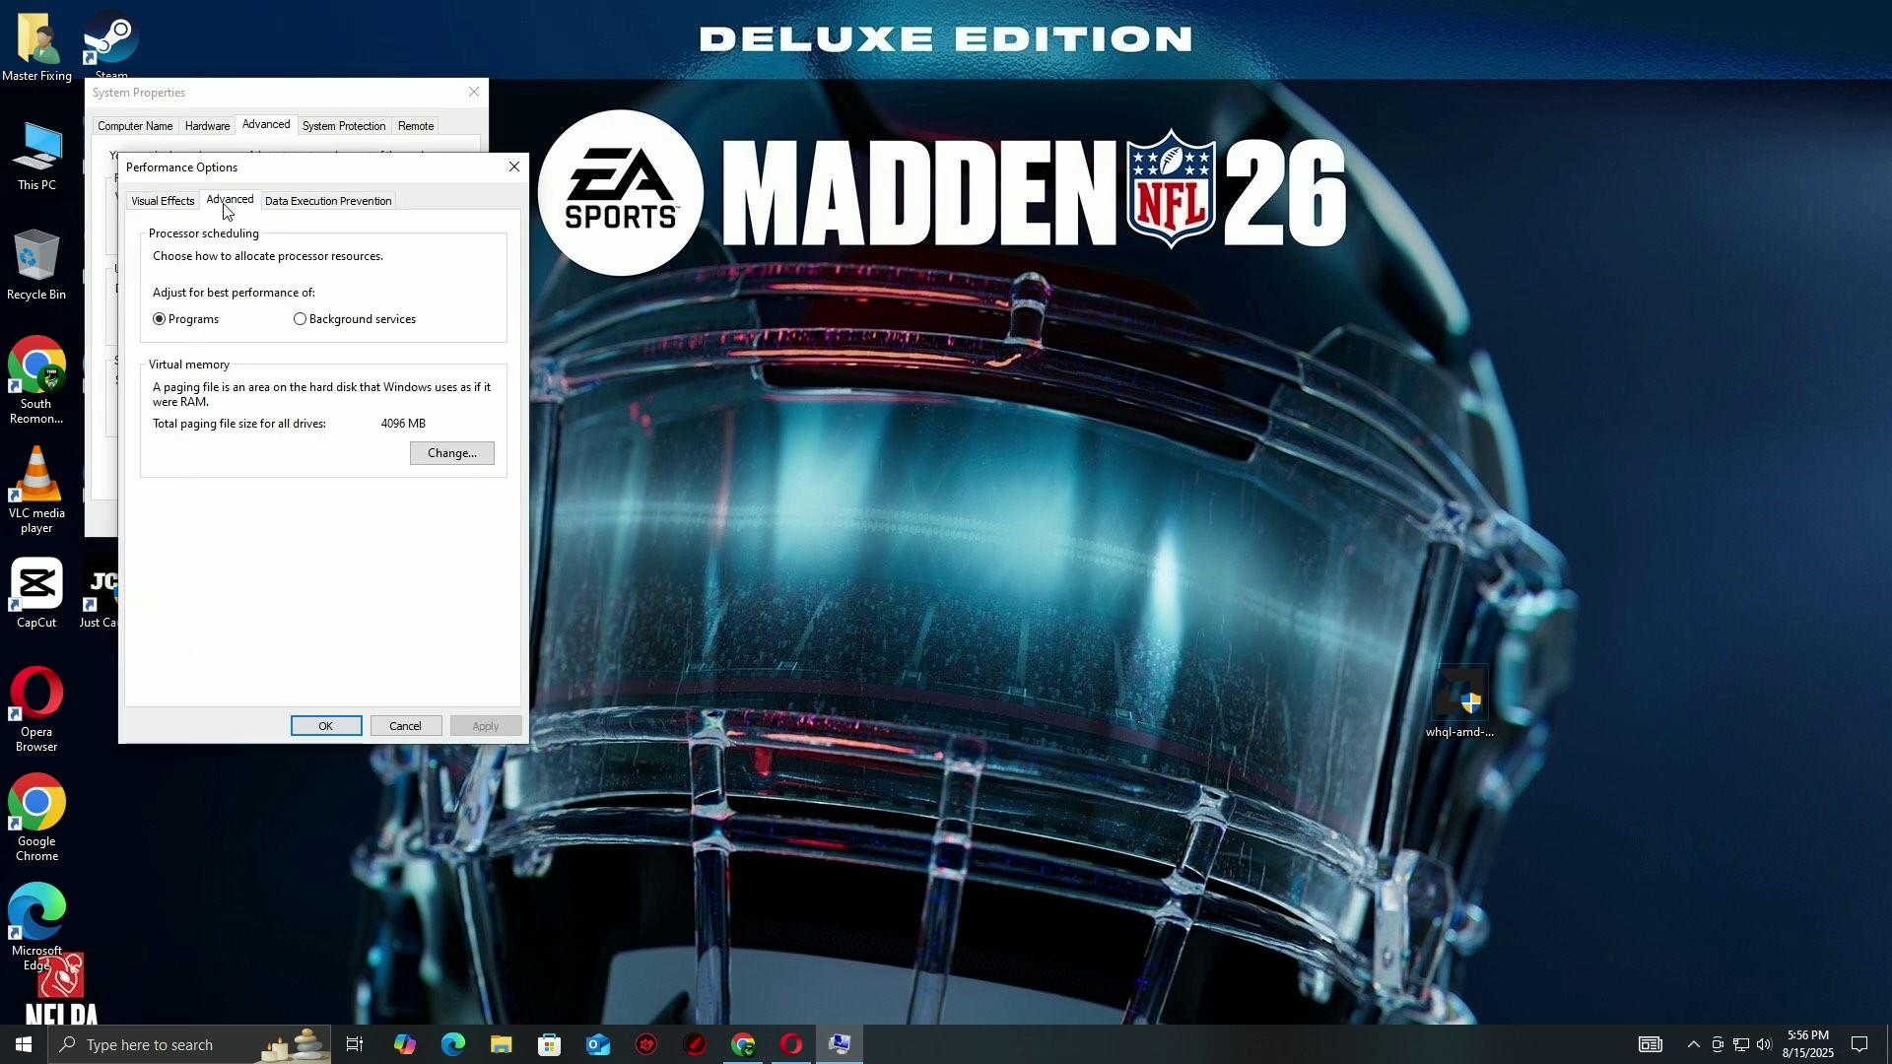
{"action": "left_click", "coordinate": [412, 451]}
- Disable automatic paging file management and apply a custom size on drive C with 4096 MB initial and 12677 MB maximum
{"action": "left_click", "coordinate": [164, 257]}
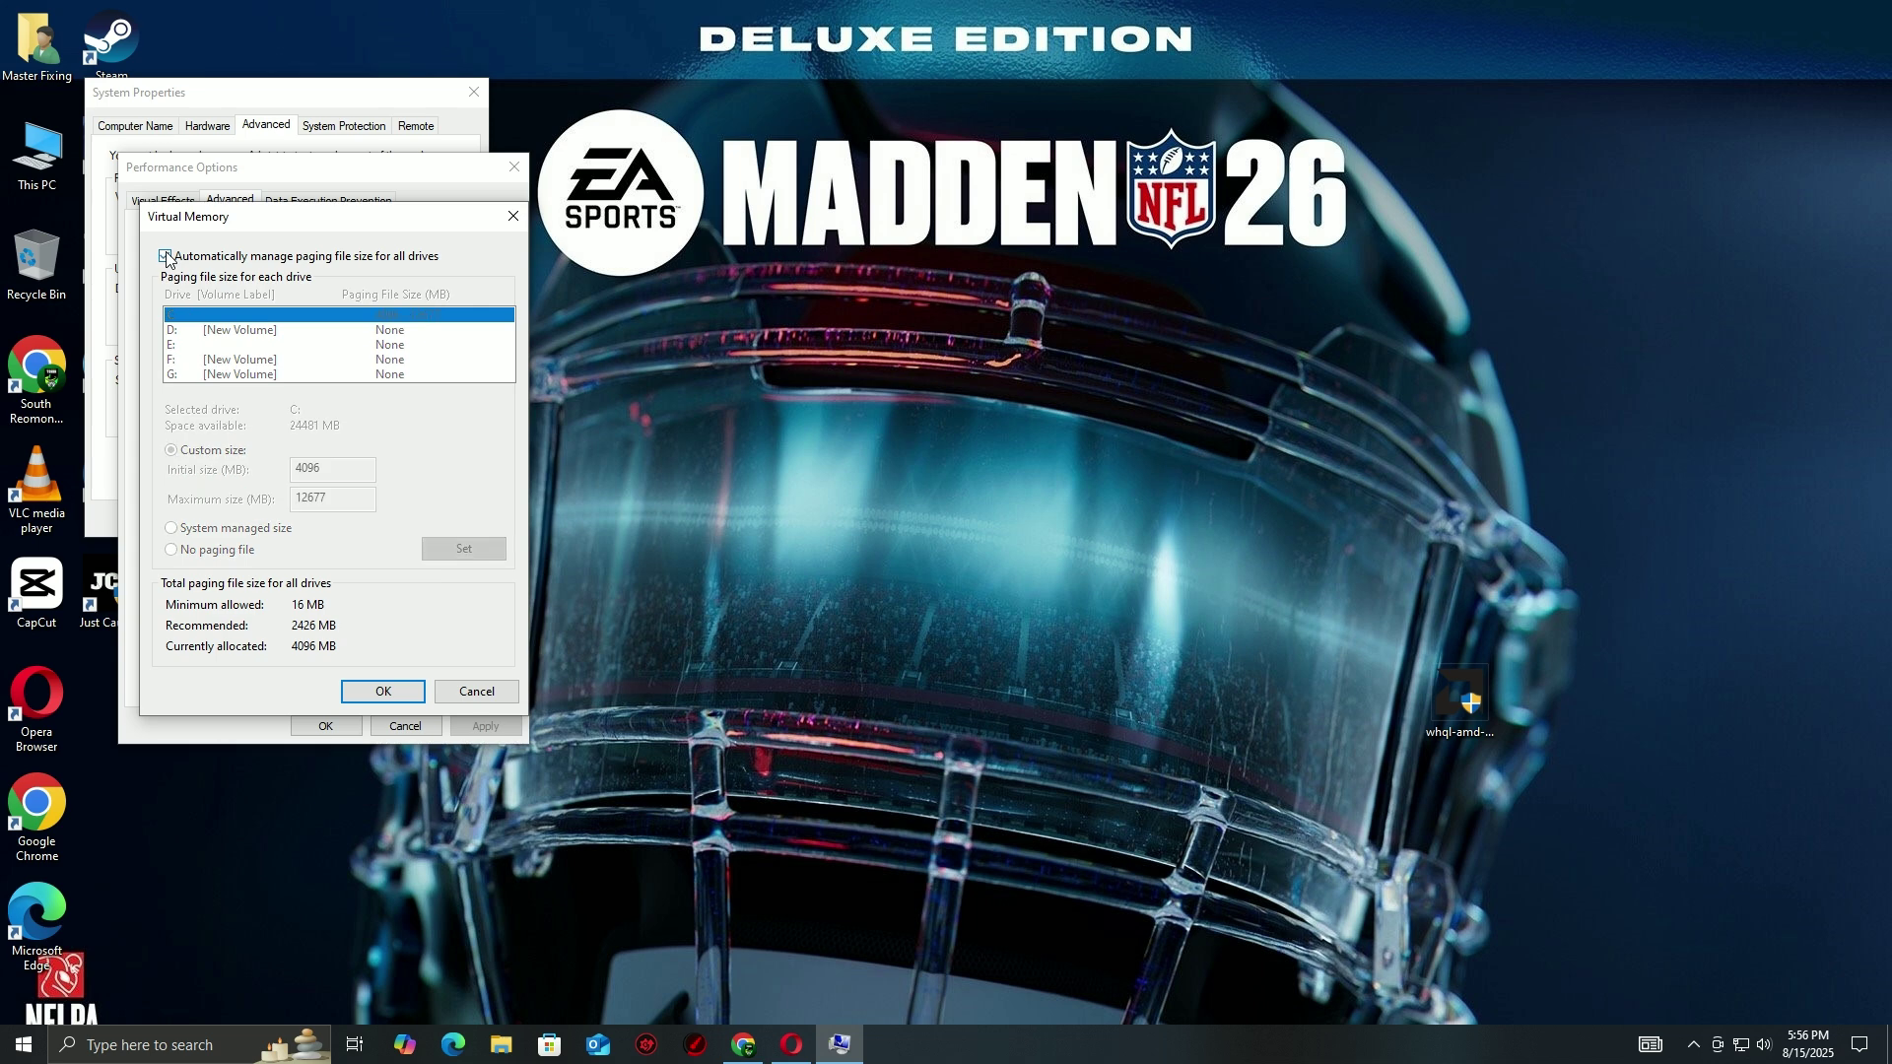
{"action": "left_click", "coordinate": [164, 259]}
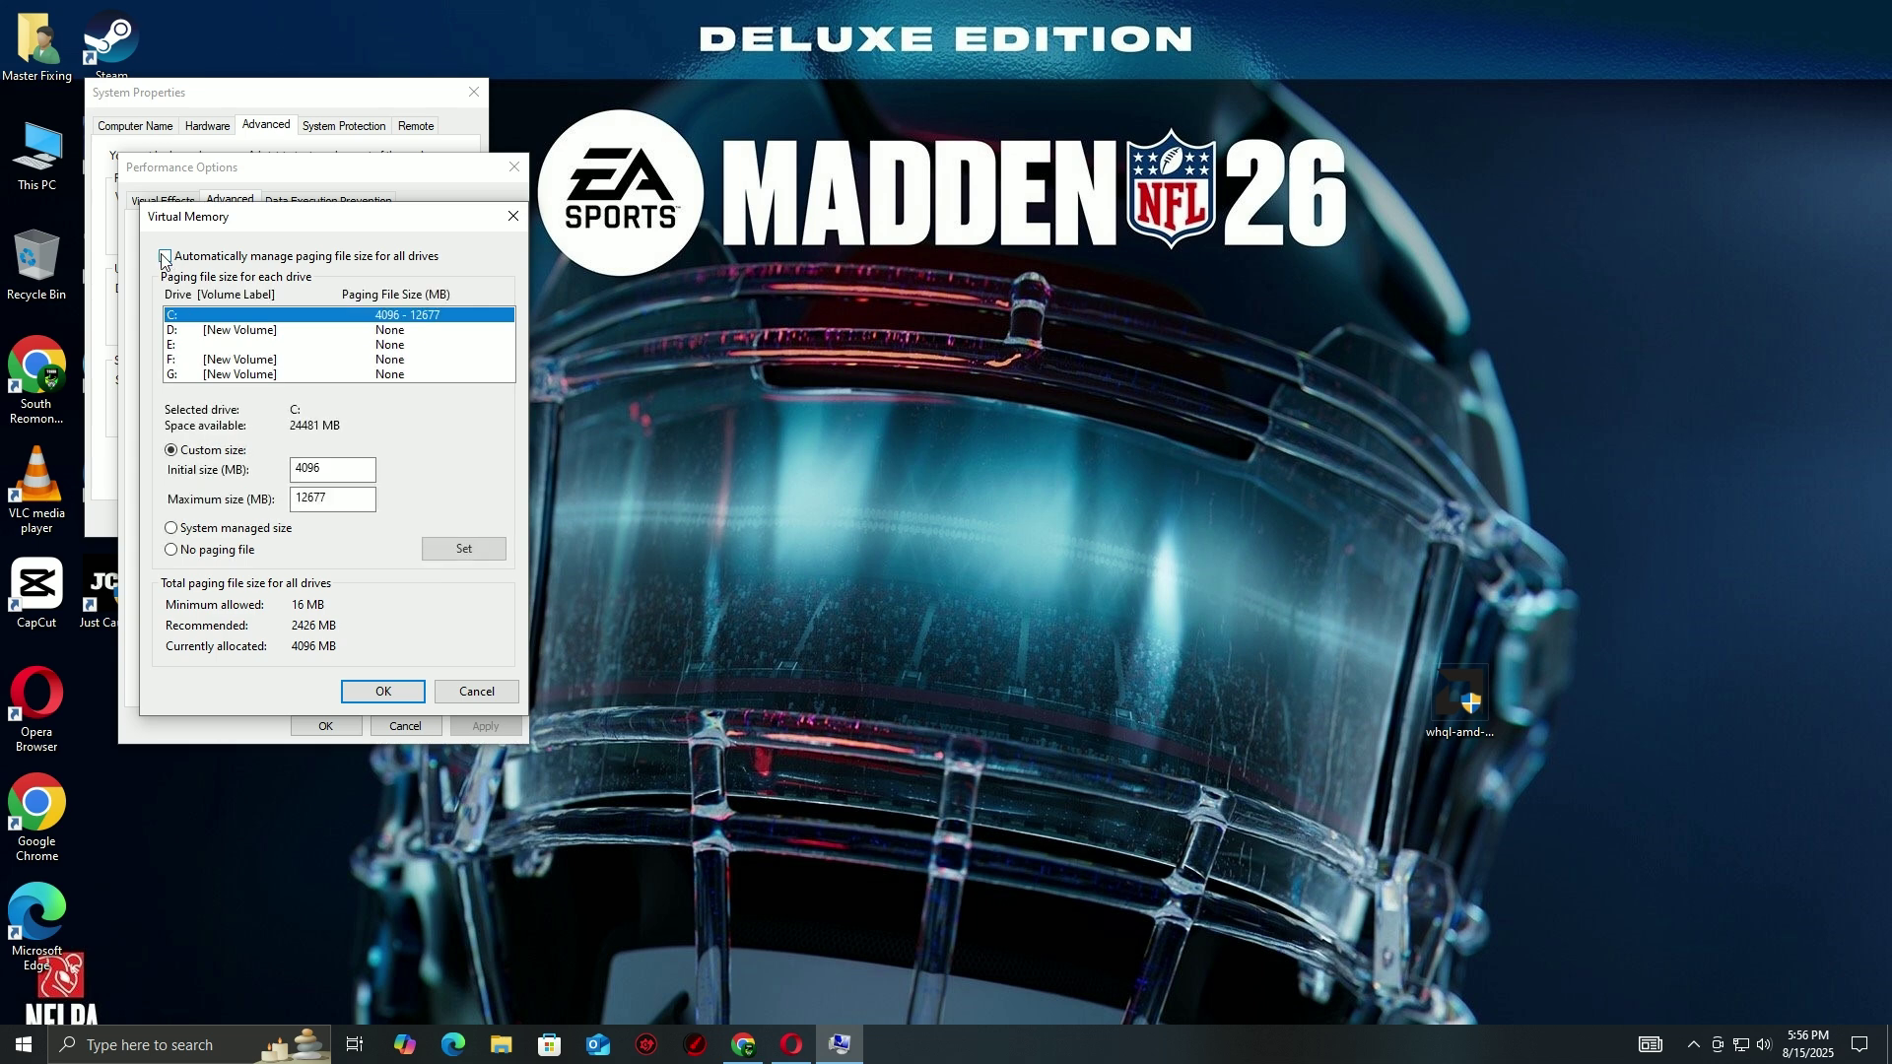
{"action": "left_click", "coordinate": [190, 455]}
{"action": "double_click", "coordinate": [324, 500]}
{"action": "left_click", "coordinate": [463, 549]}
{"action": "left_click", "coordinate": [382, 691]}
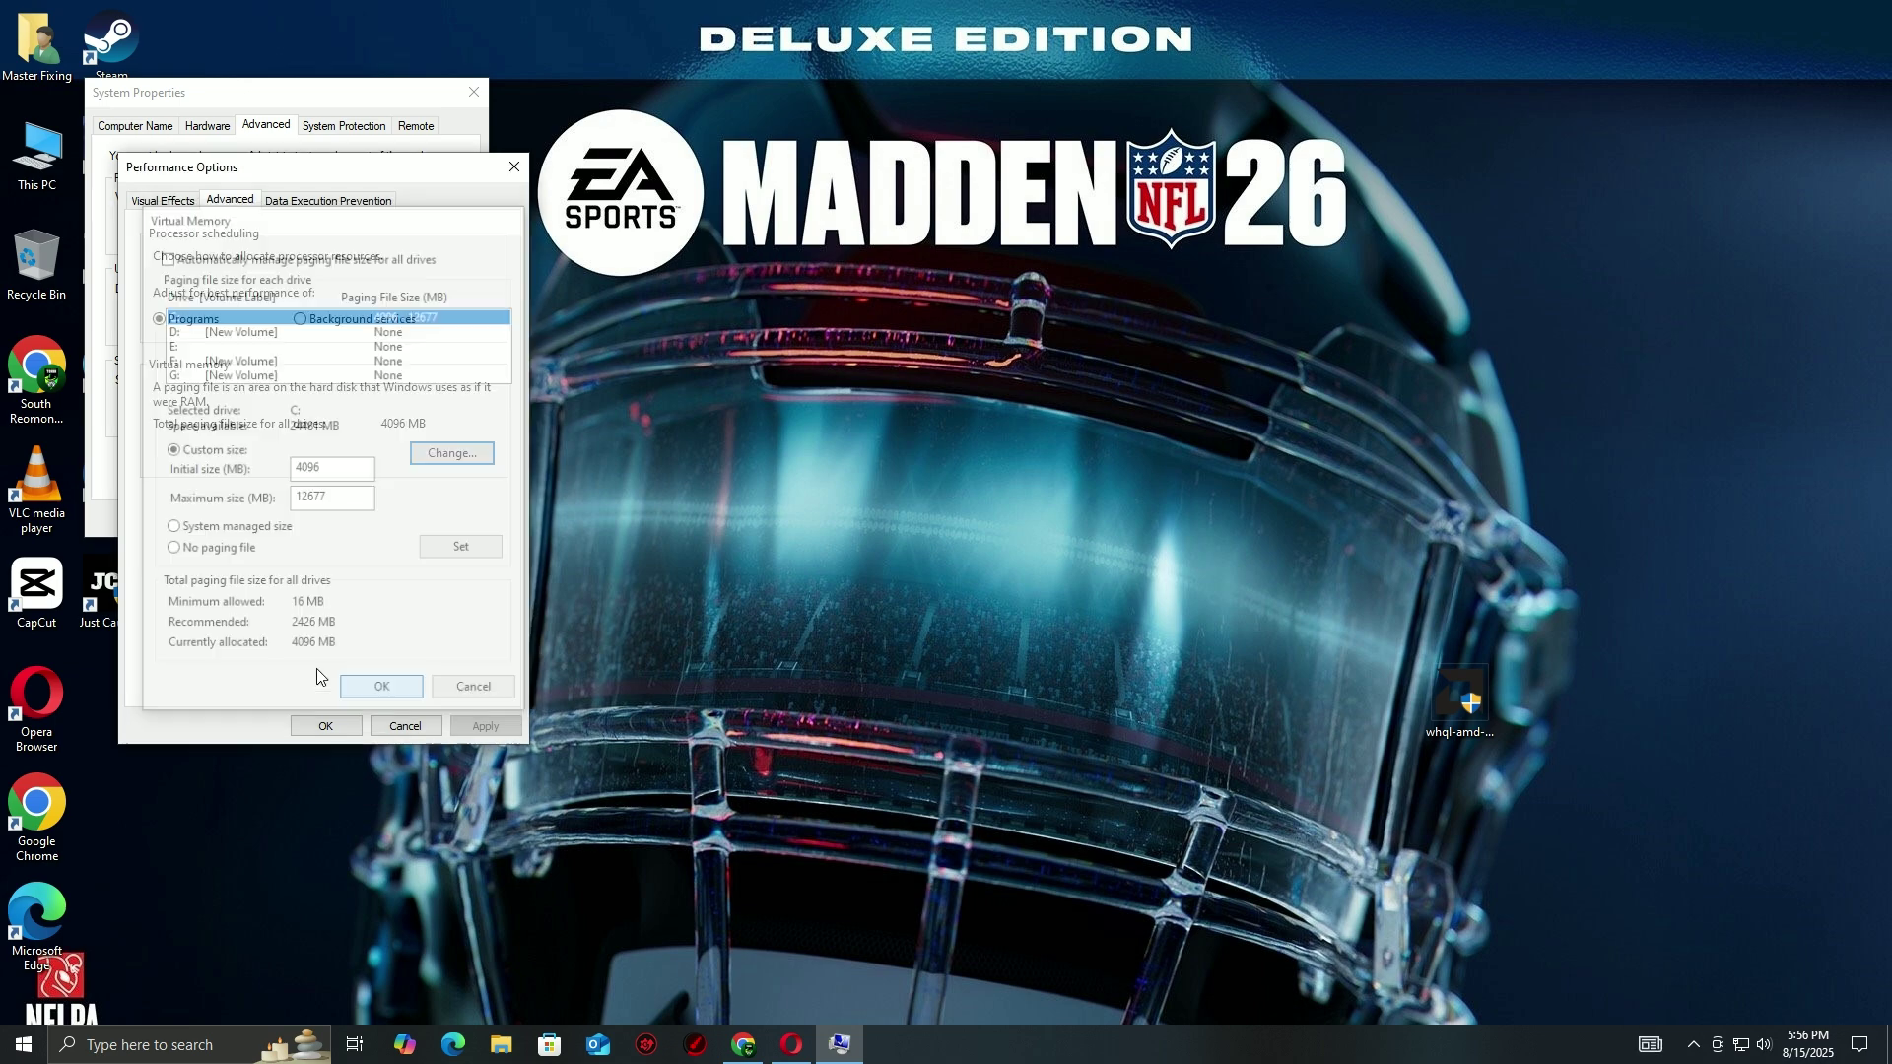
{"action": "left_click", "coordinate": [326, 725]}
{"action": "left_click", "coordinate": [281, 517]}
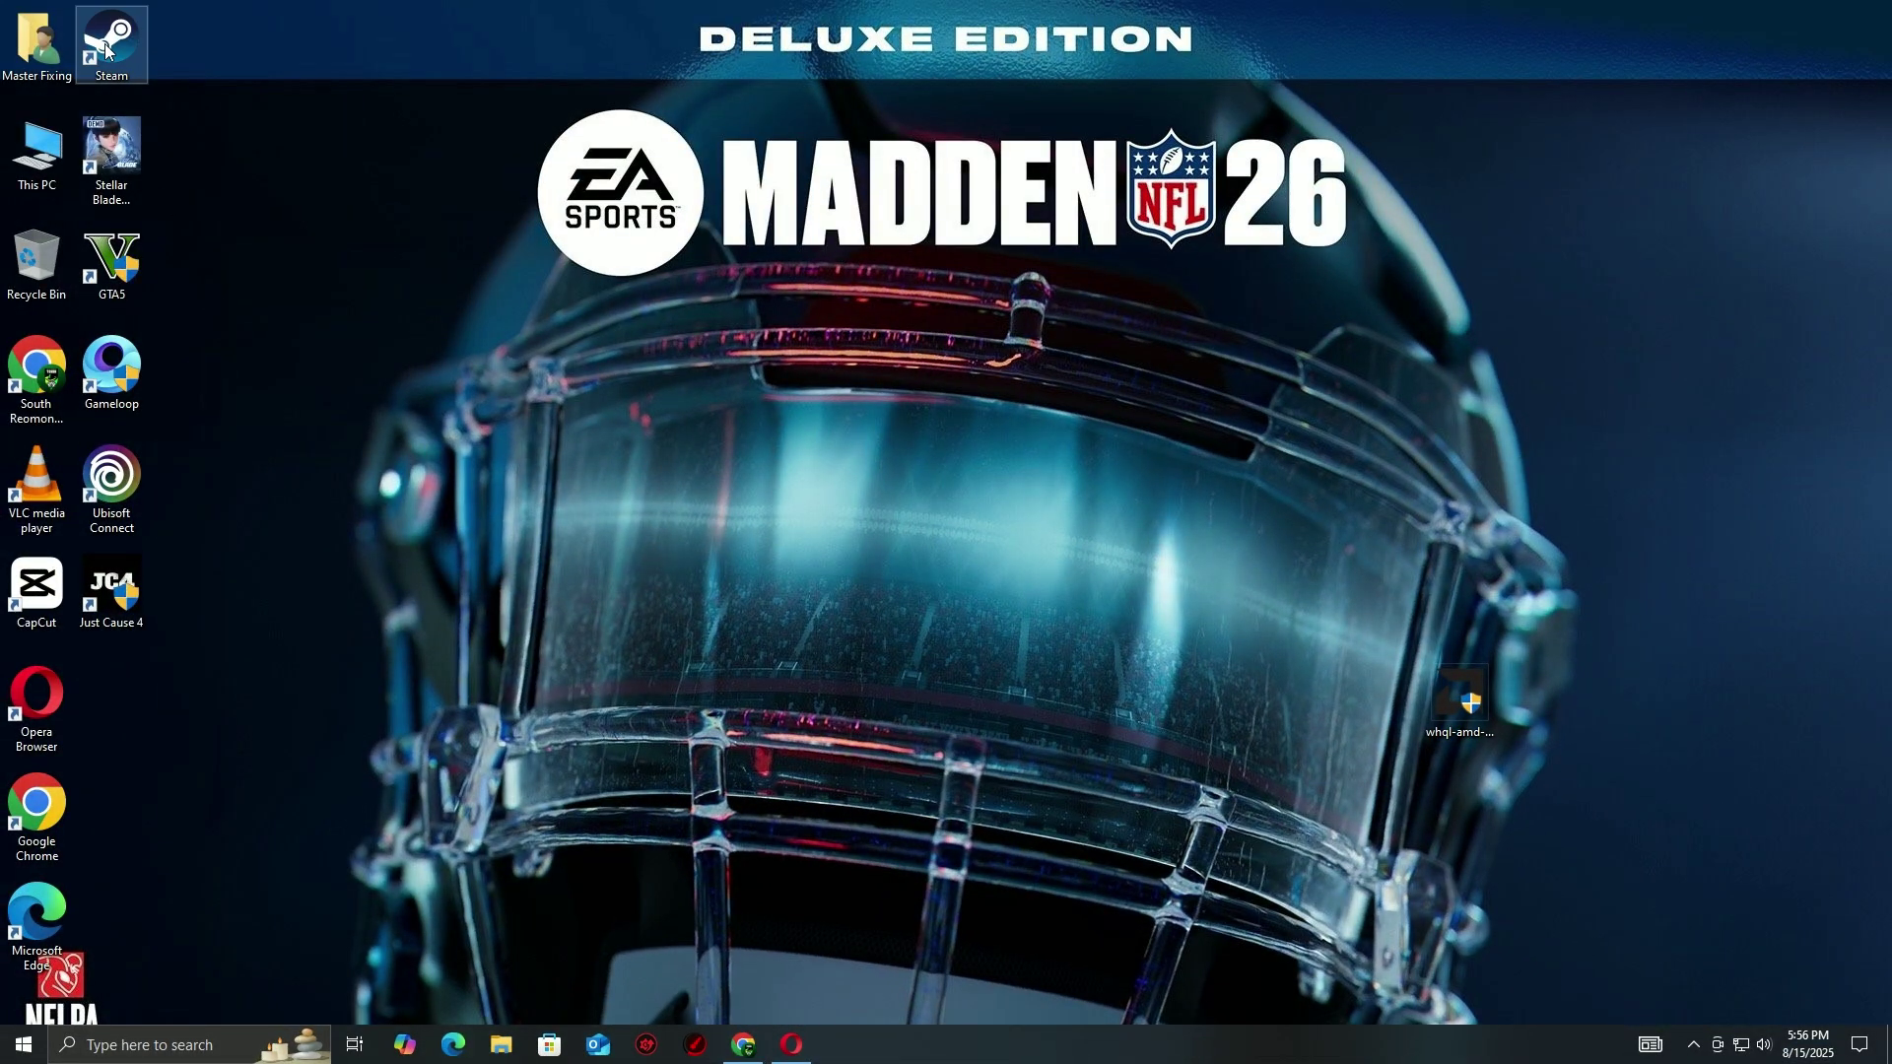
- Switch to Steam, disable the in-game Steam Overlay in the Stellar Blade Demo properties, and close Steam
{"action": "double_click", "coordinate": [112, 41]}
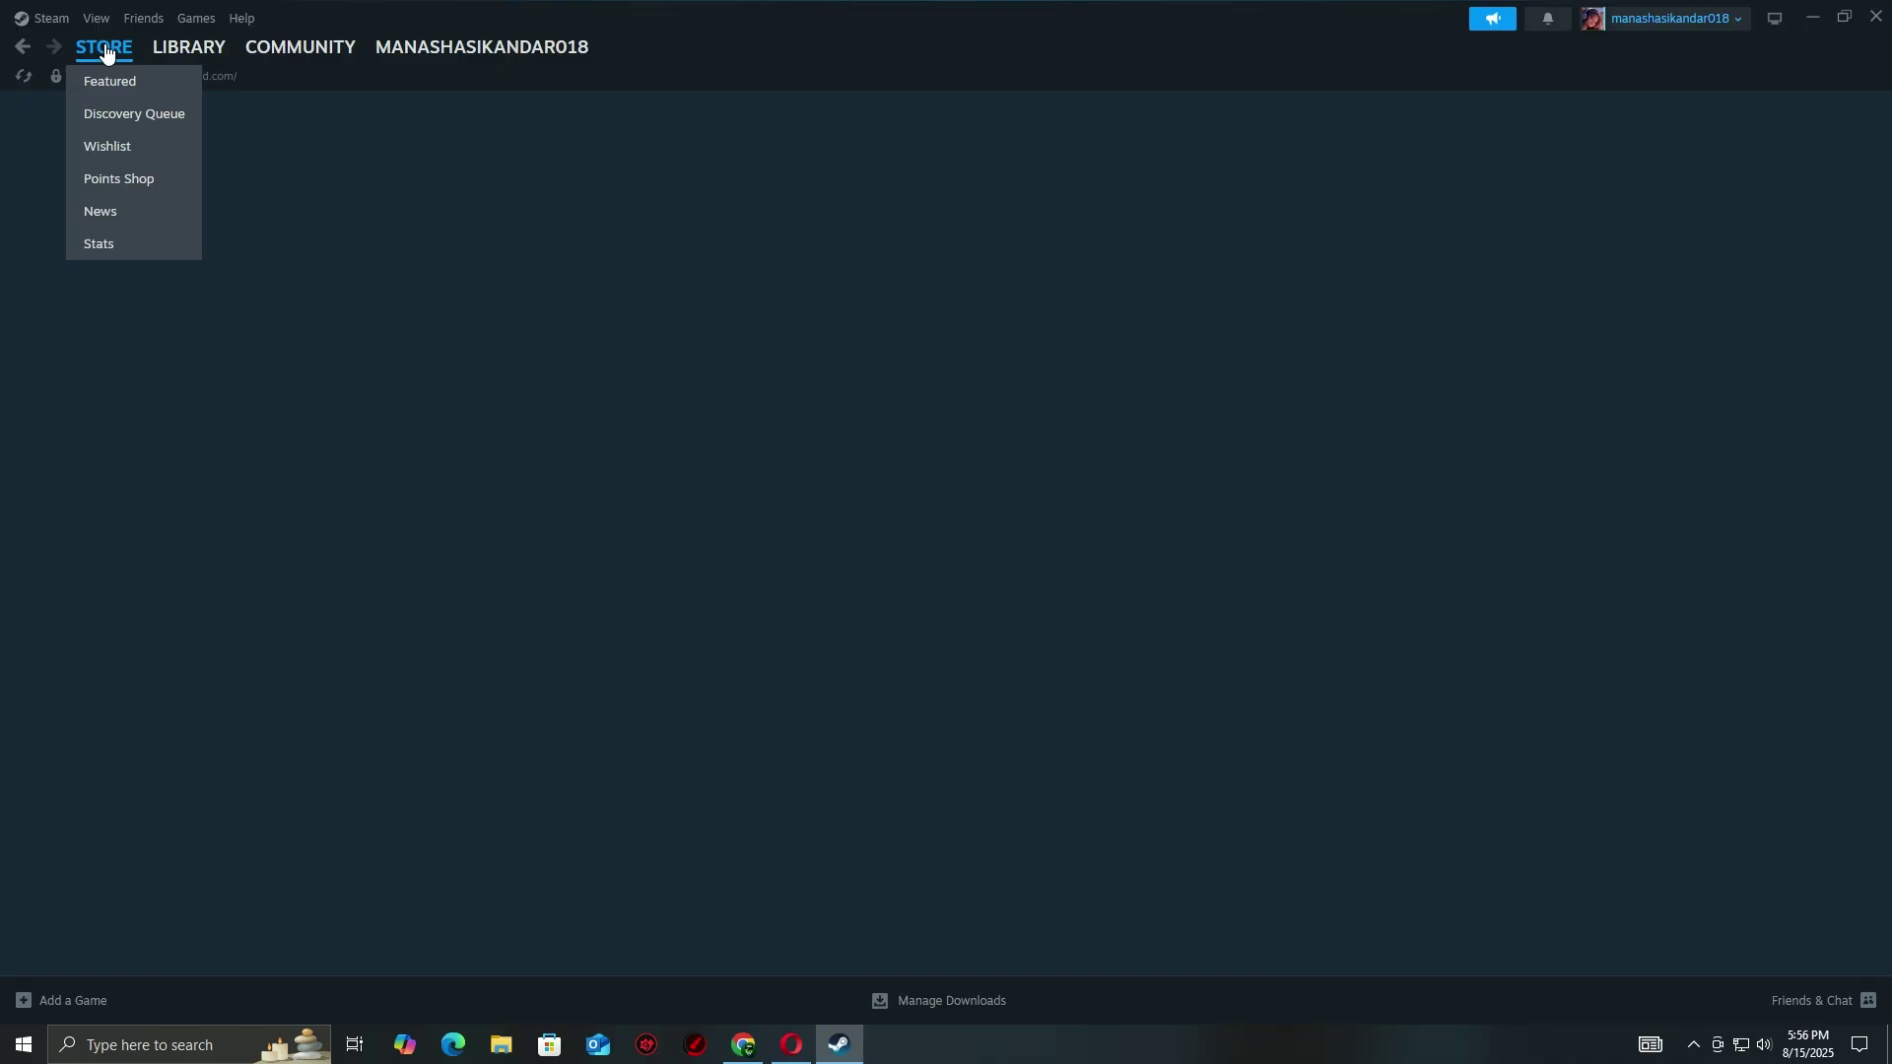
{"action": "left_click", "coordinate": [188, 47]}
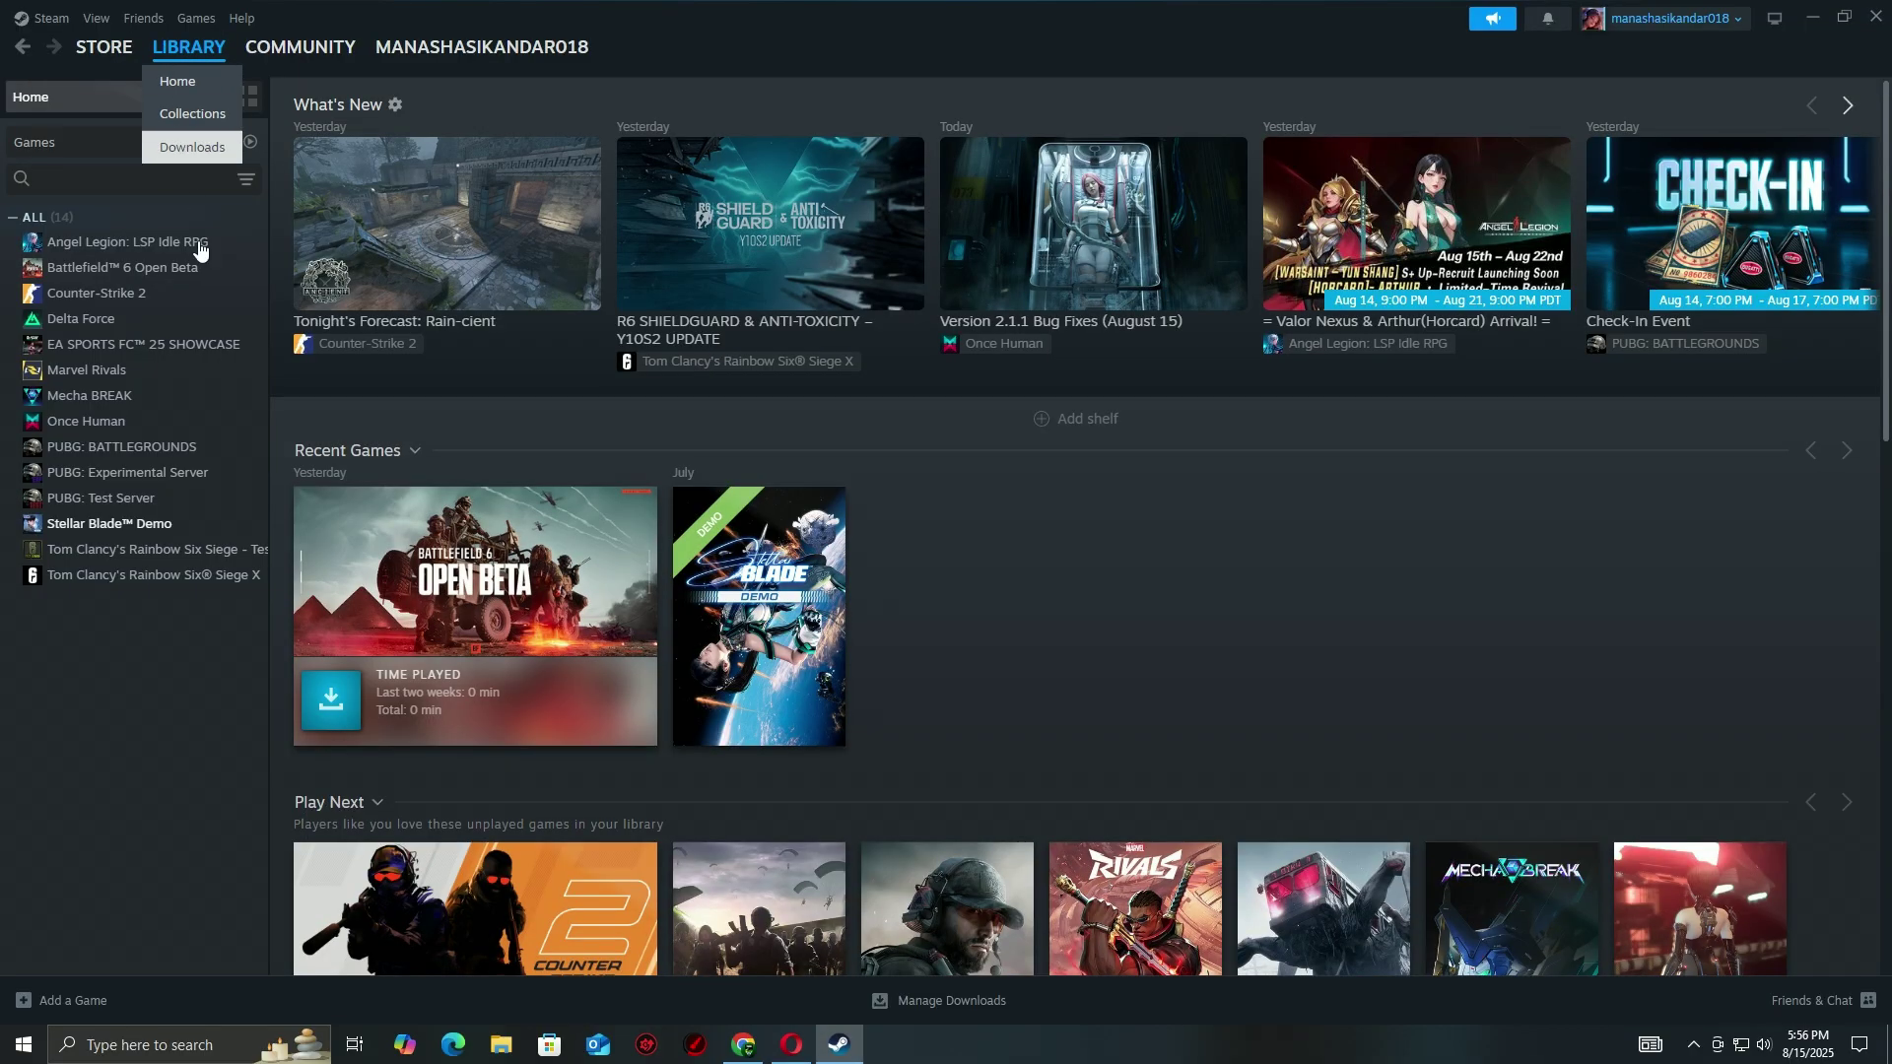
{"action": "right_click", "coordinate": [113, 532]}
{"action": "left_click", "coordinate": [152, 678]}
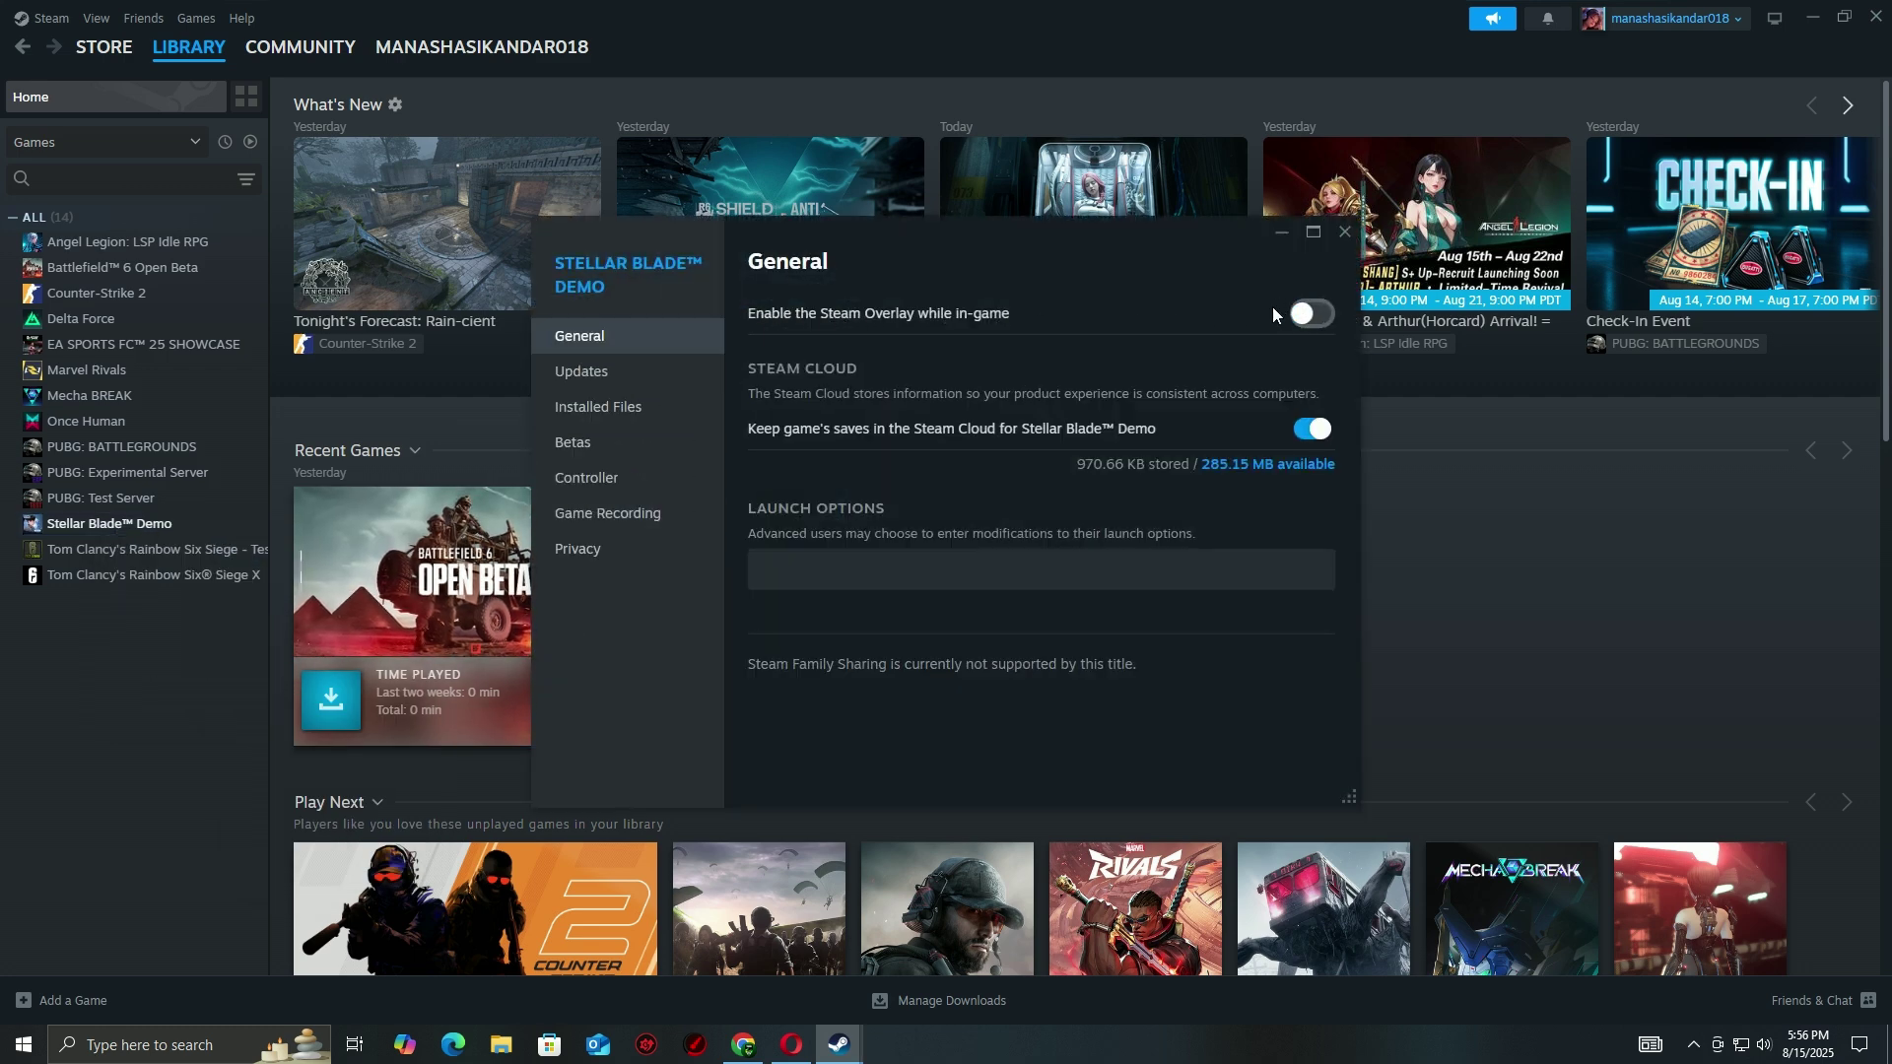
{"action": "left_click", "coordinate": [1345, 232]}
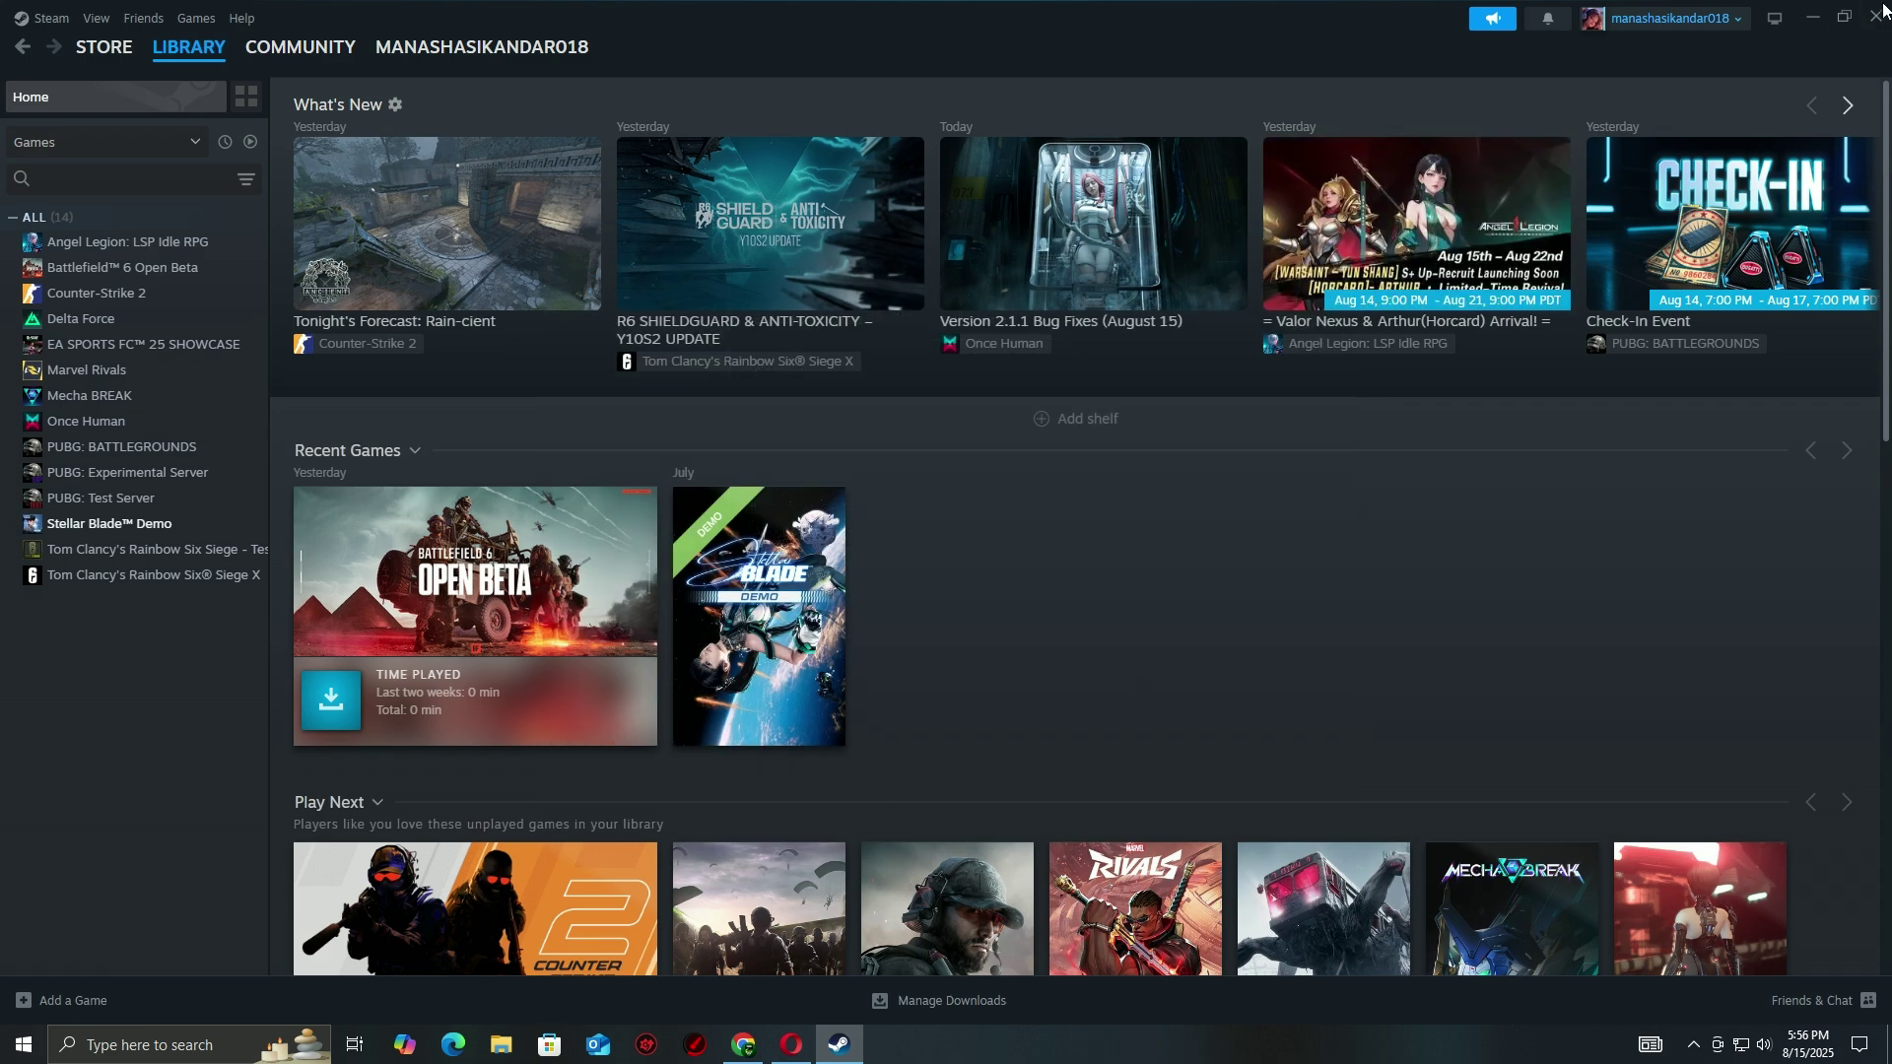
{"action": "key", "text": "alt+F4"}
- Open AMD Software: Adrenalin Edition, disable the In-Game Overlay in its preferences, and close it
{"action": "right_click", "coordinate": [1198, 380]}
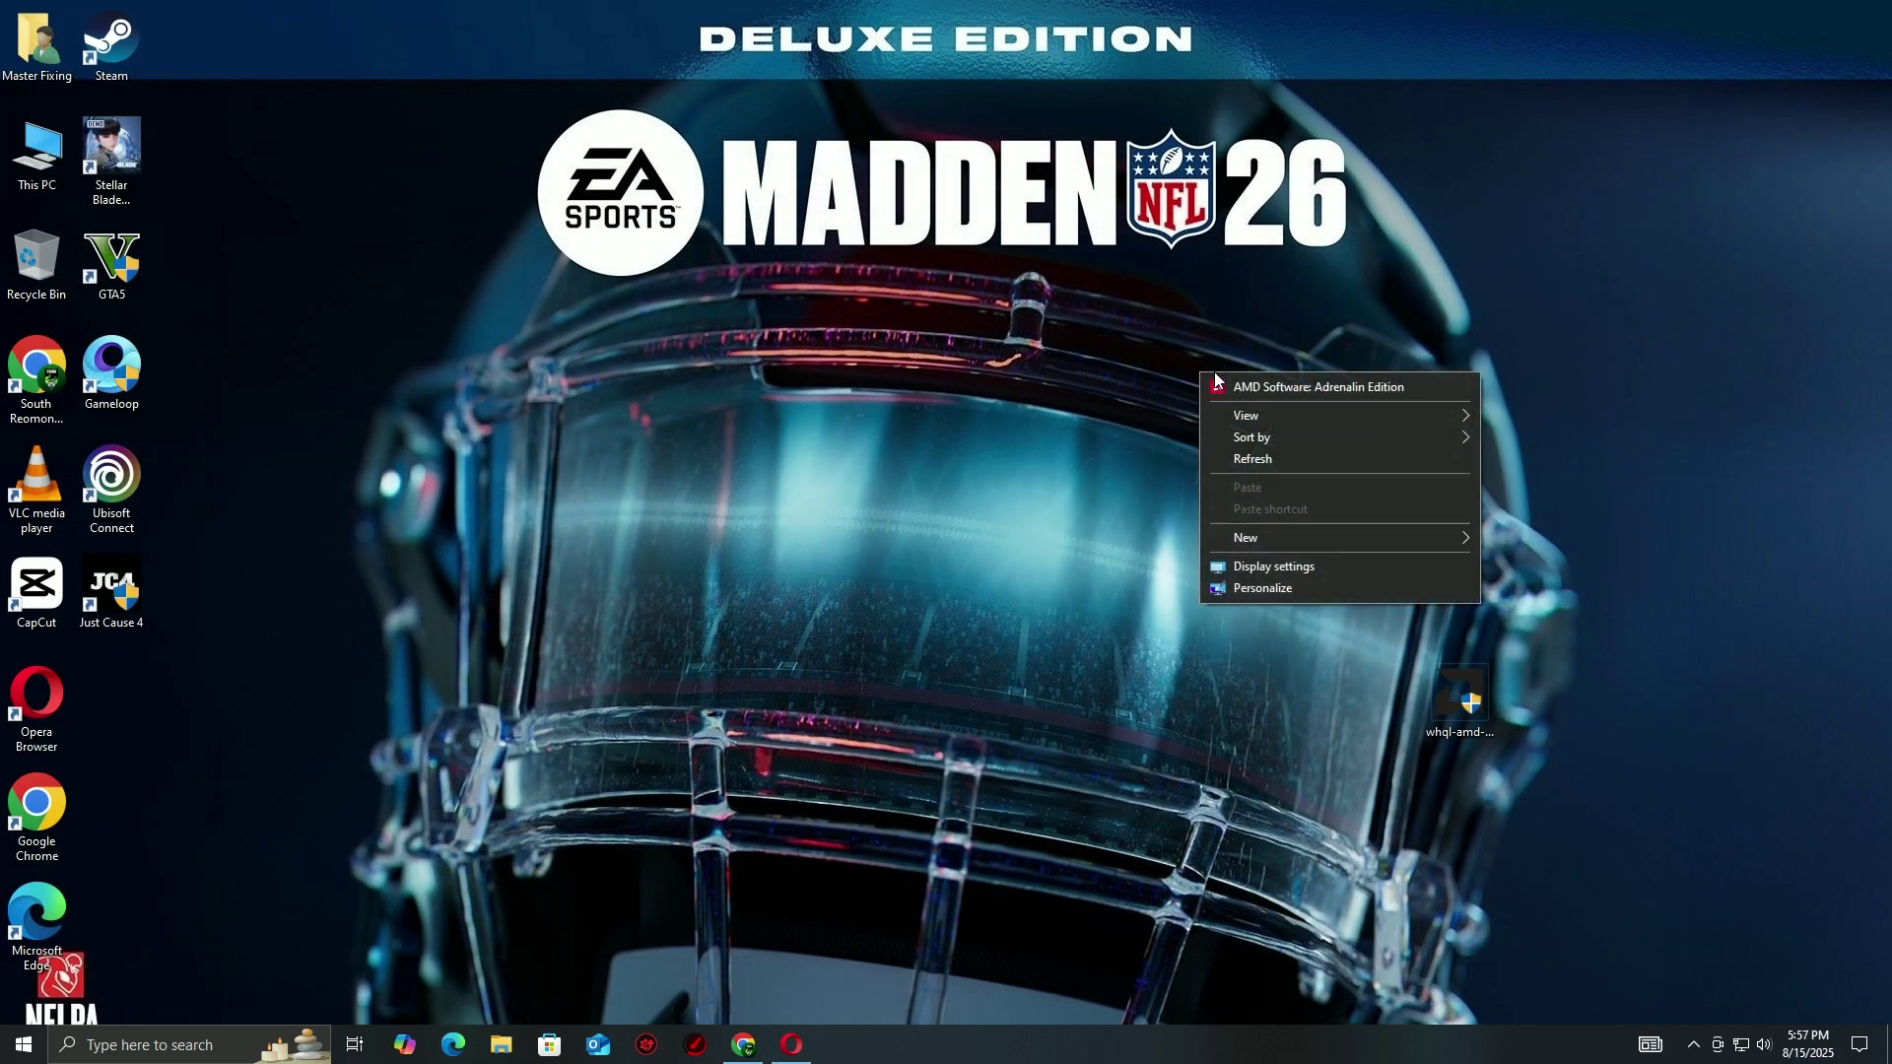
{"action": "left_click", "coordinate": [1222, 386]}
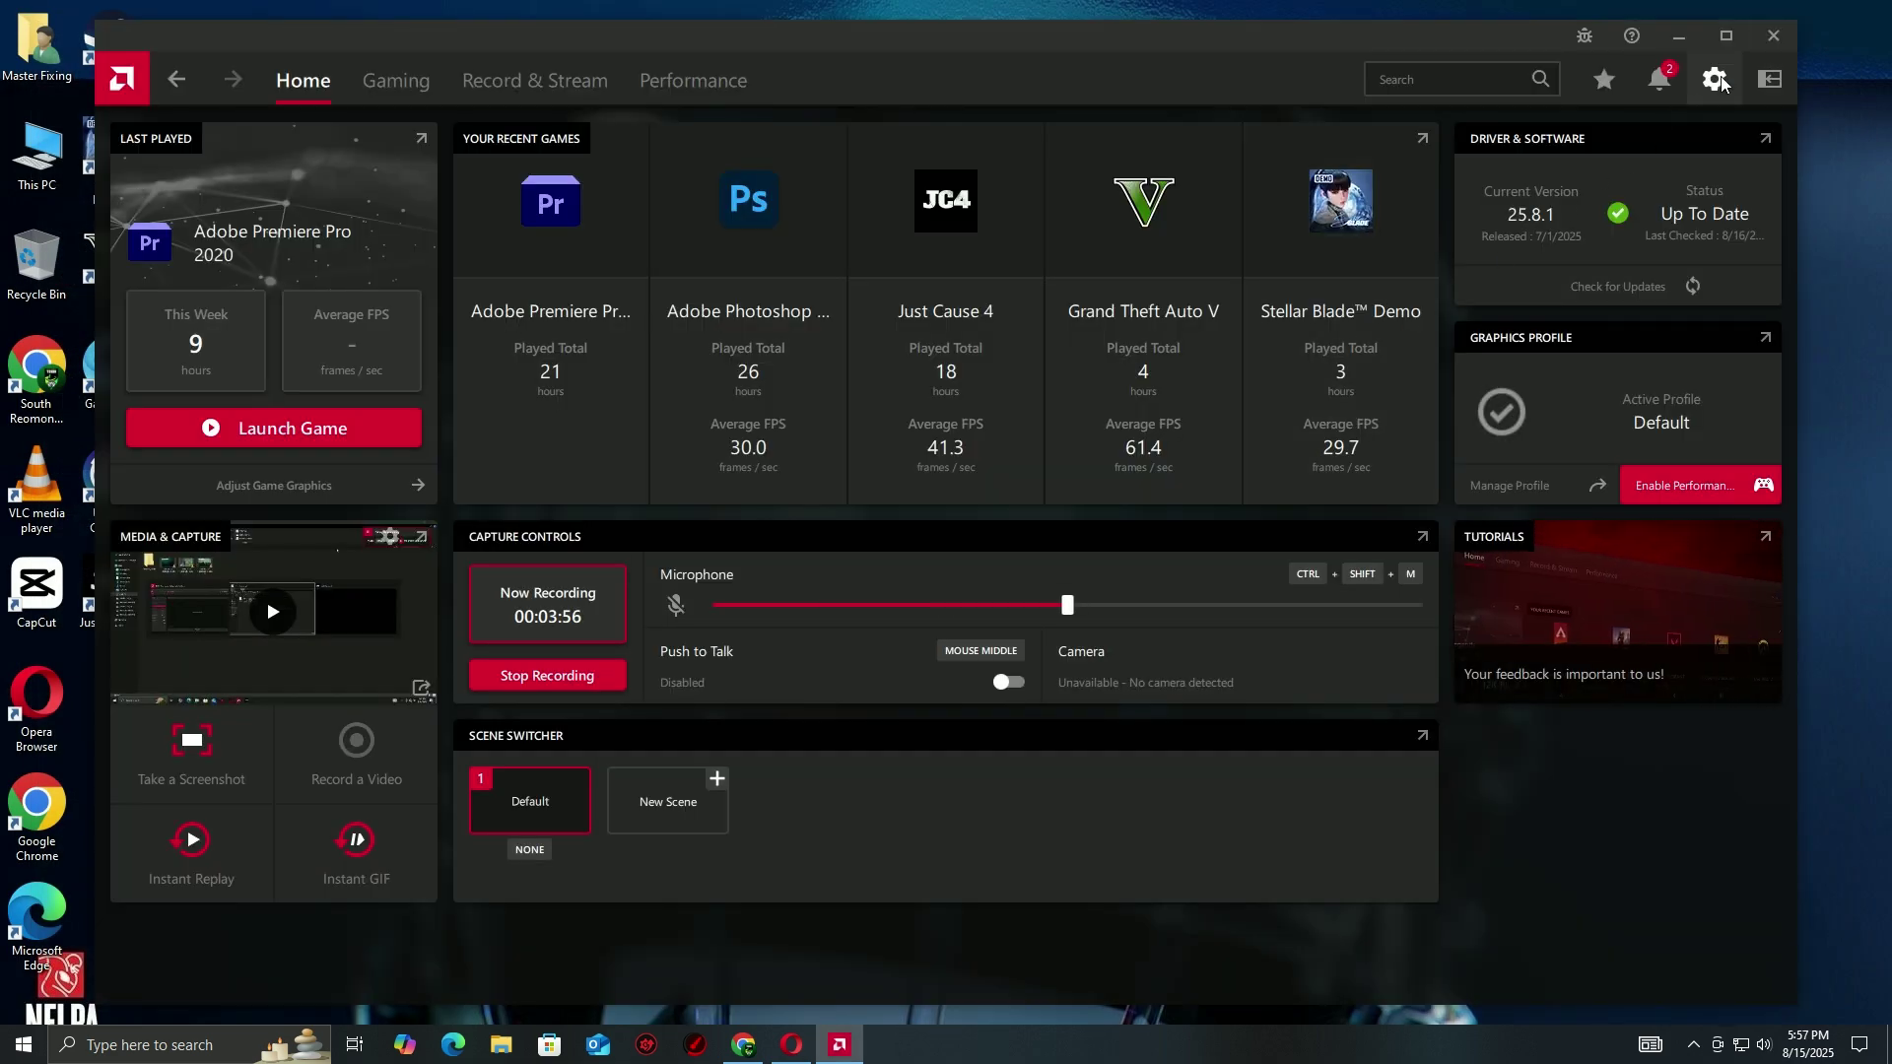
{"action": "left_click", "coordinate": [1716, 80]}
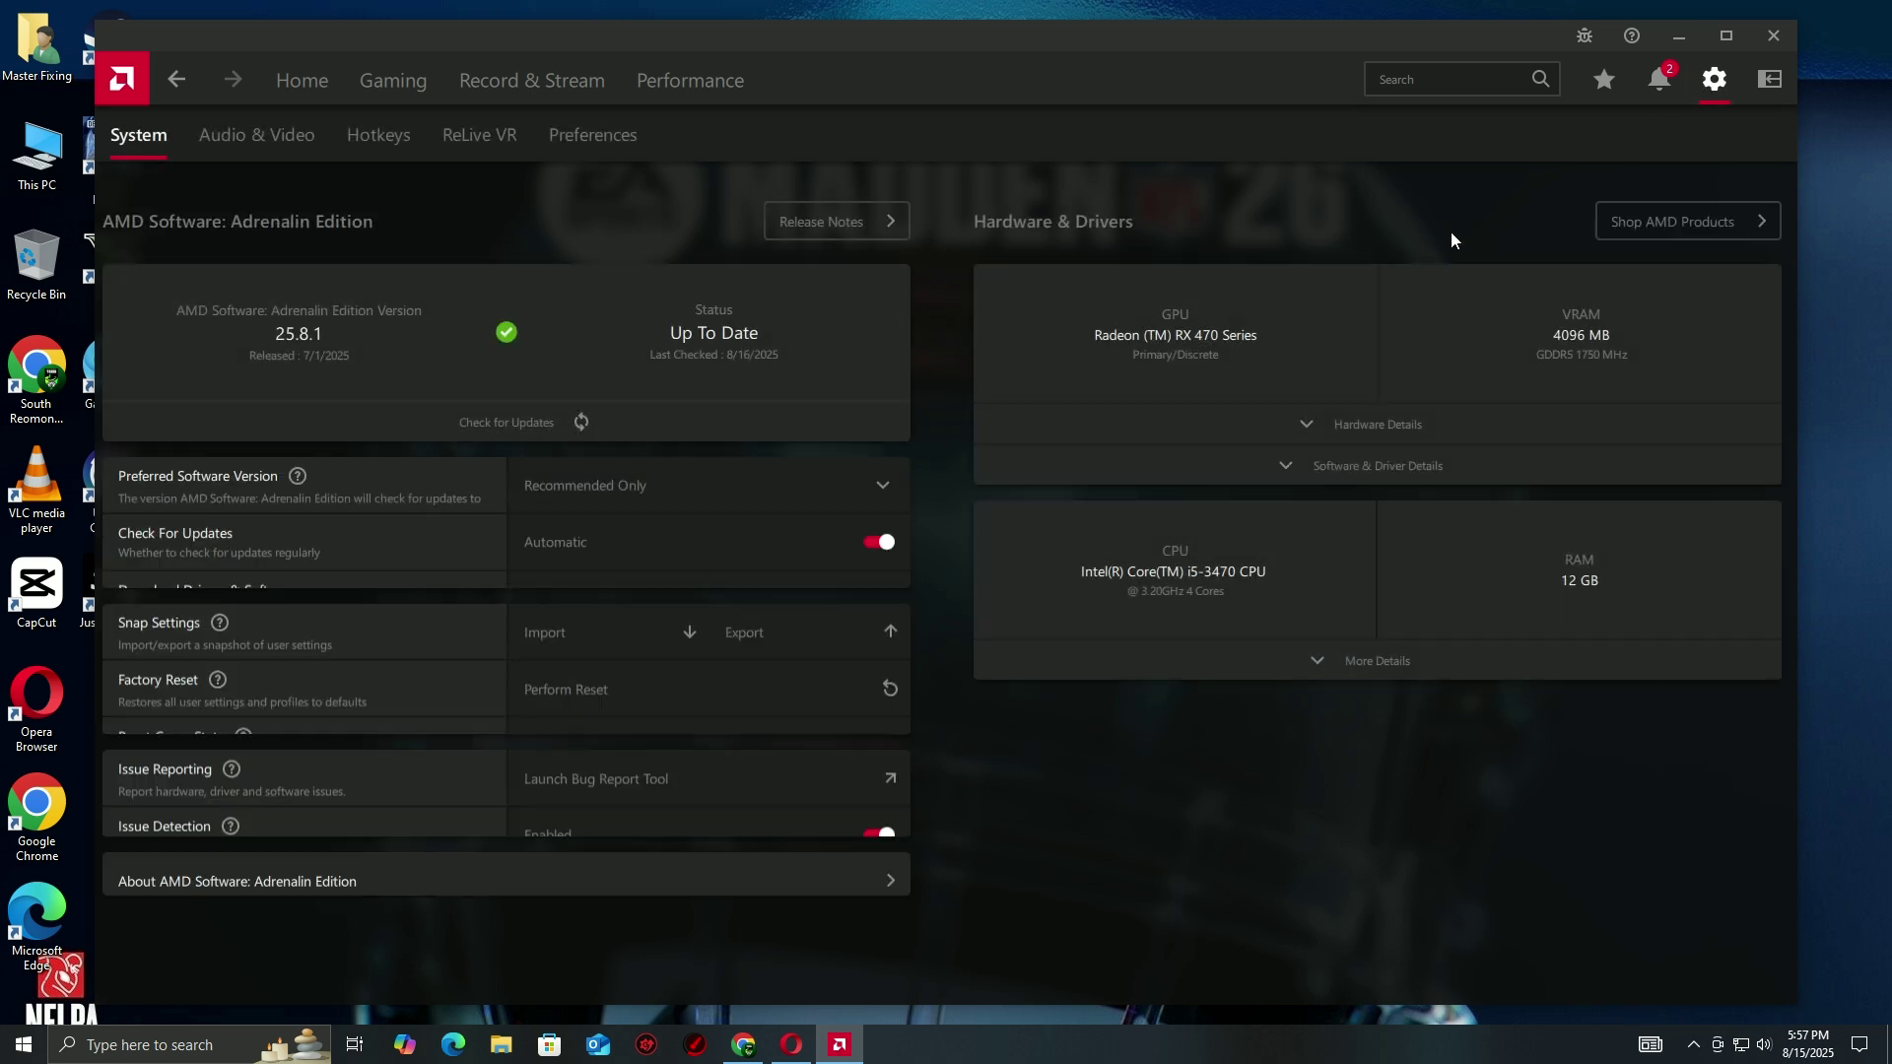
{"action": "left_click", "coordinate": [619, 140]}
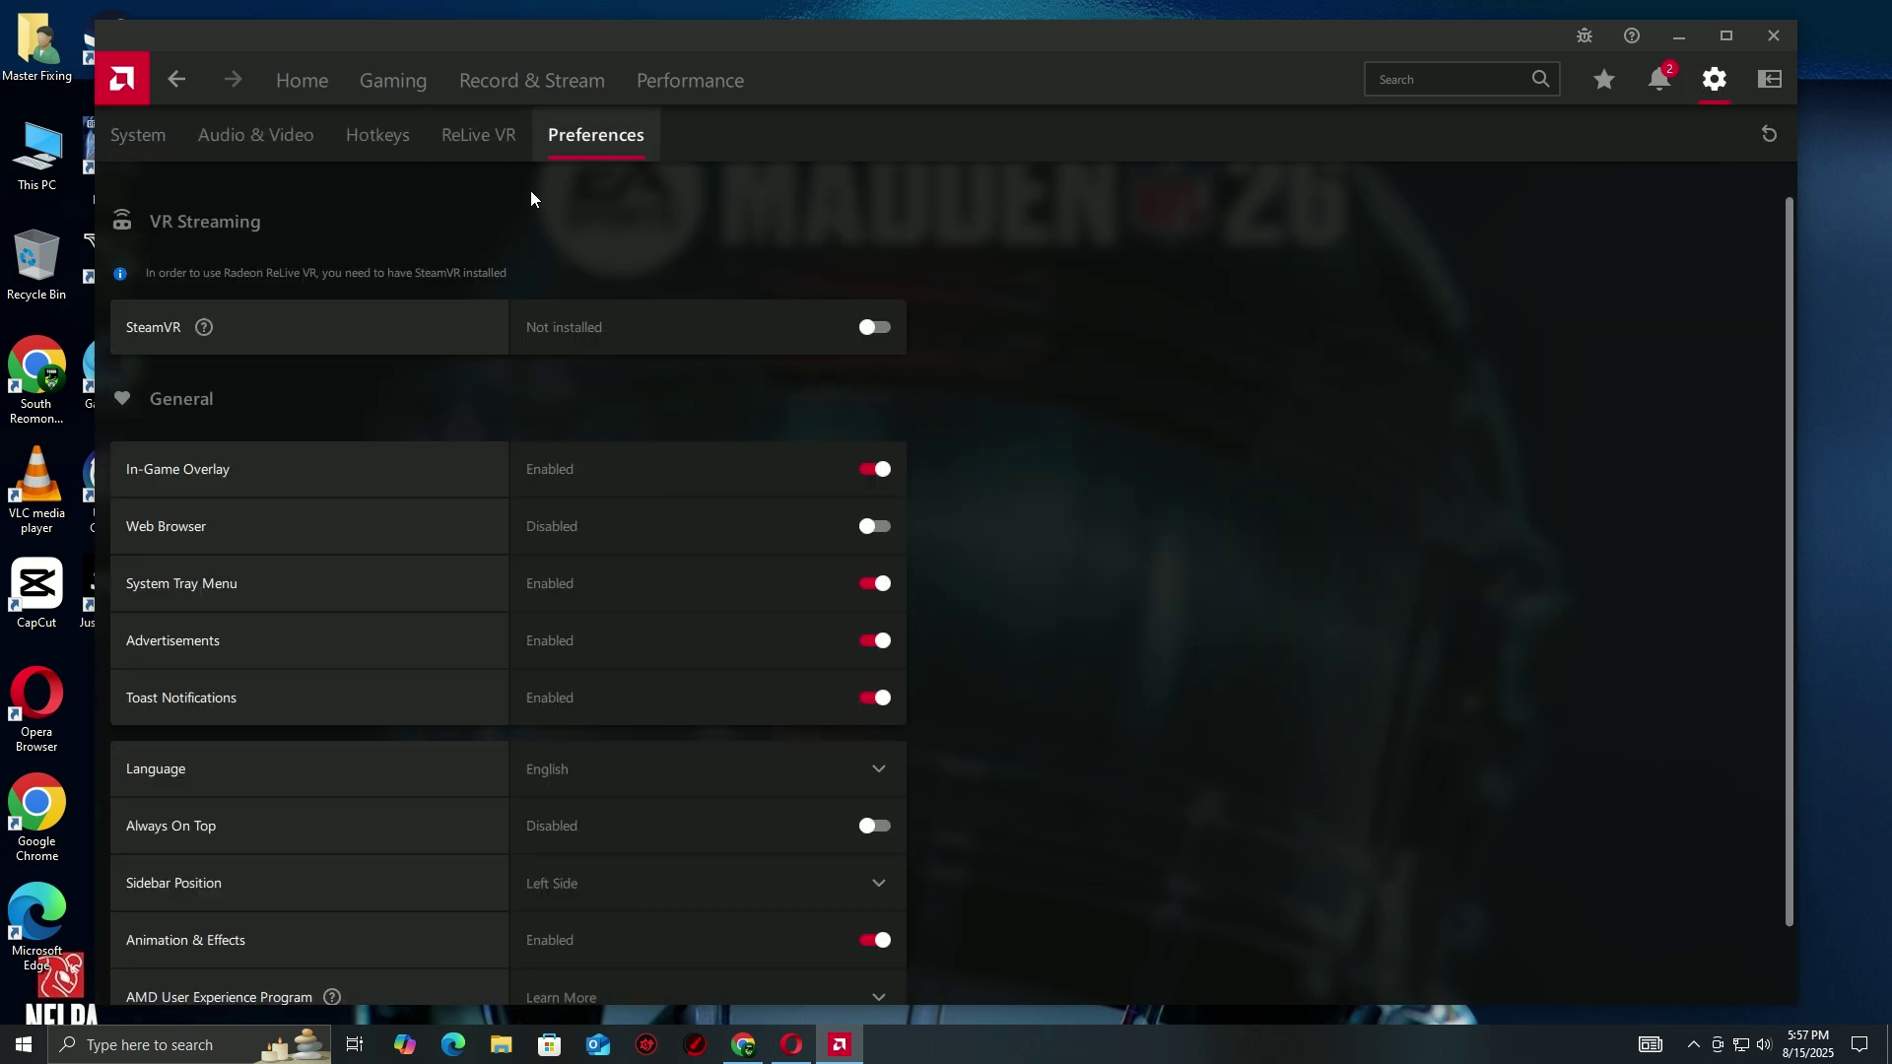
{"action": "left_click", "coordinate": [873, 469]}
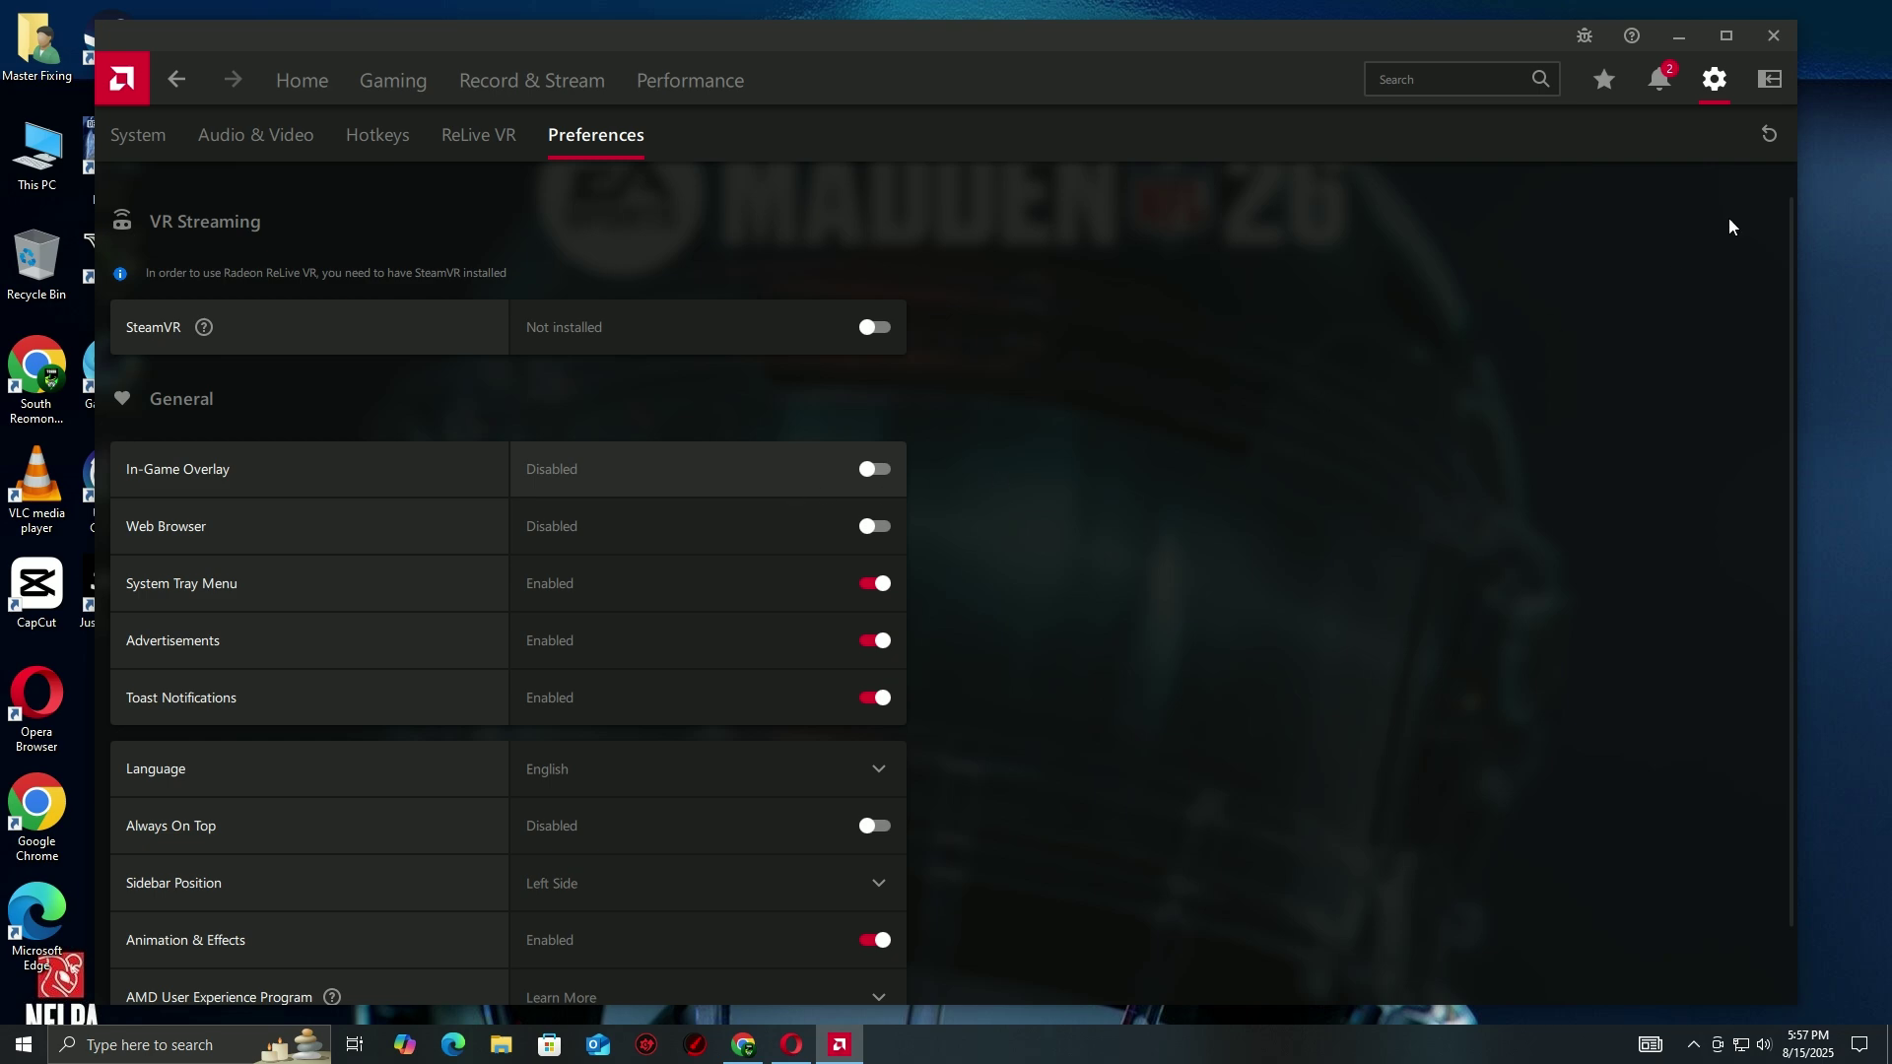
{"action": "left_click", "coordinate": [1774, 36]}
- Open Task Manager and enable Microsoft OneDrive among the startup apps
{"action": "right_click", "coordinate": [1082, 1043]}
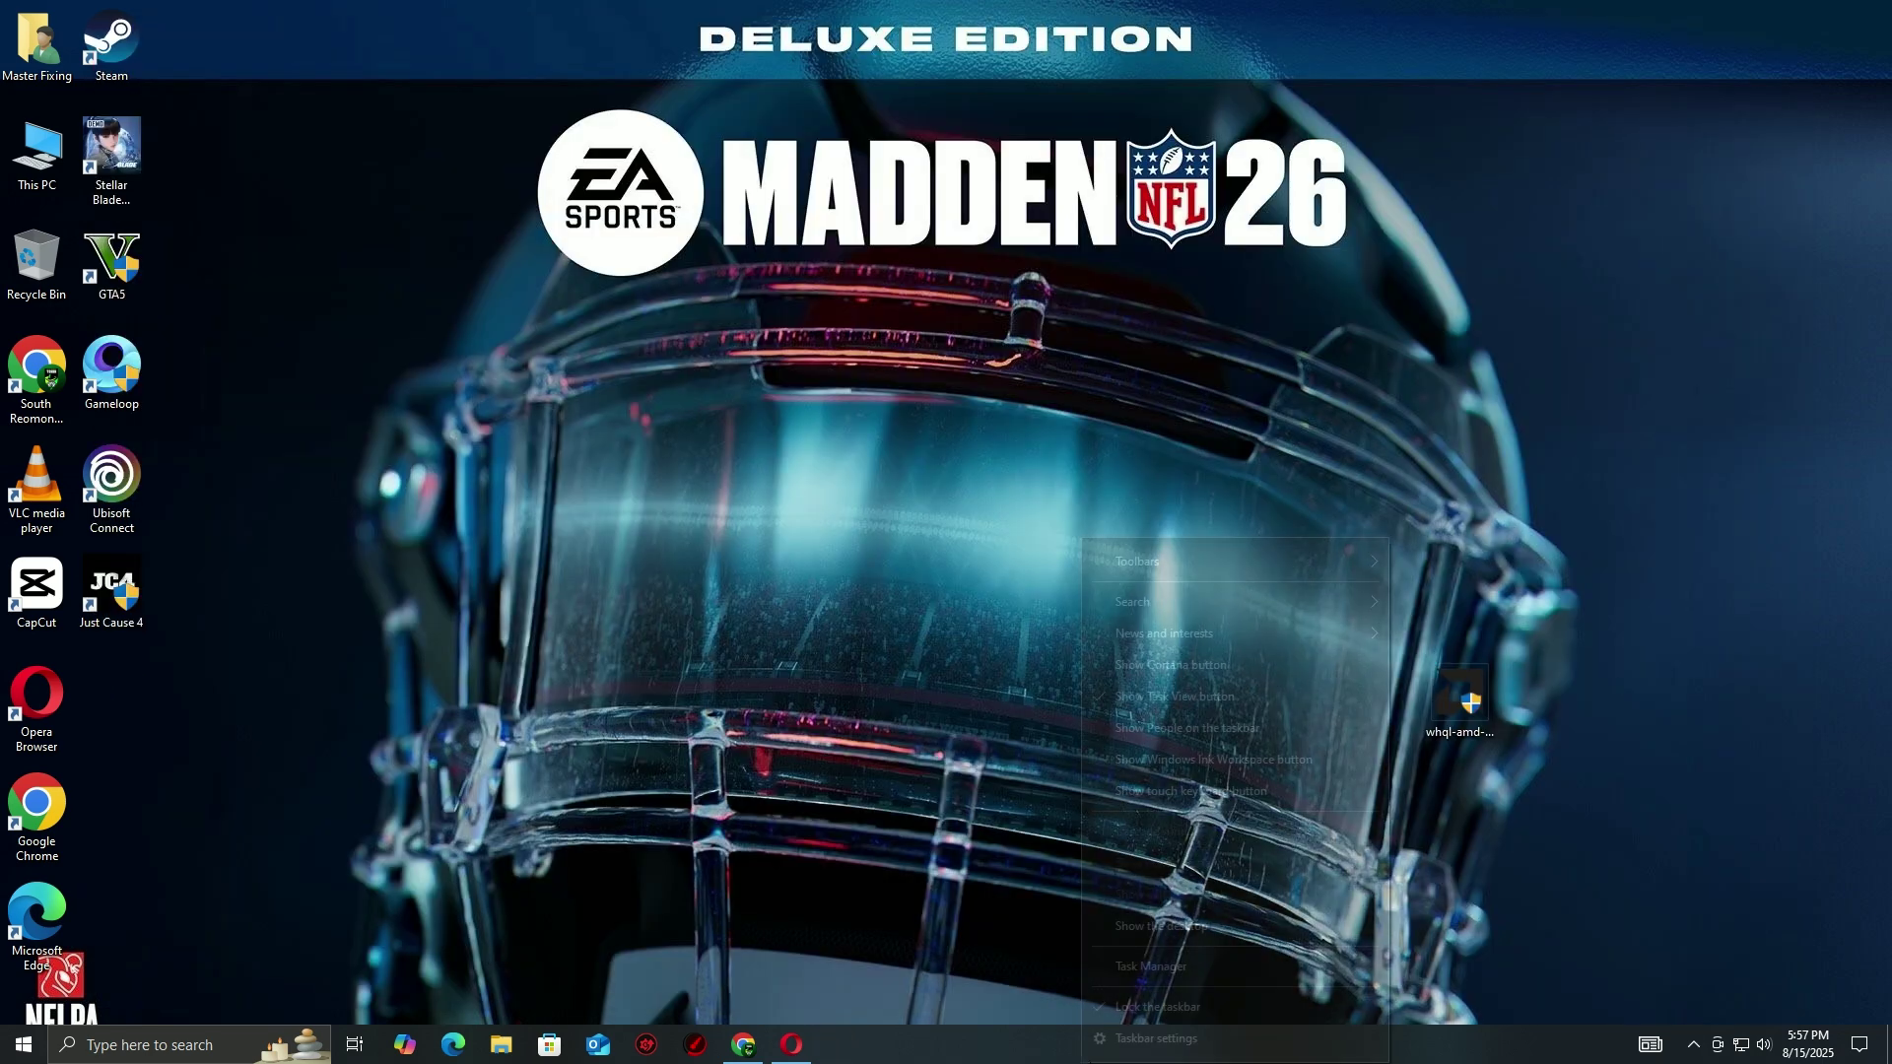
{"action": "left_click", "coordinate": [1153, 964]}
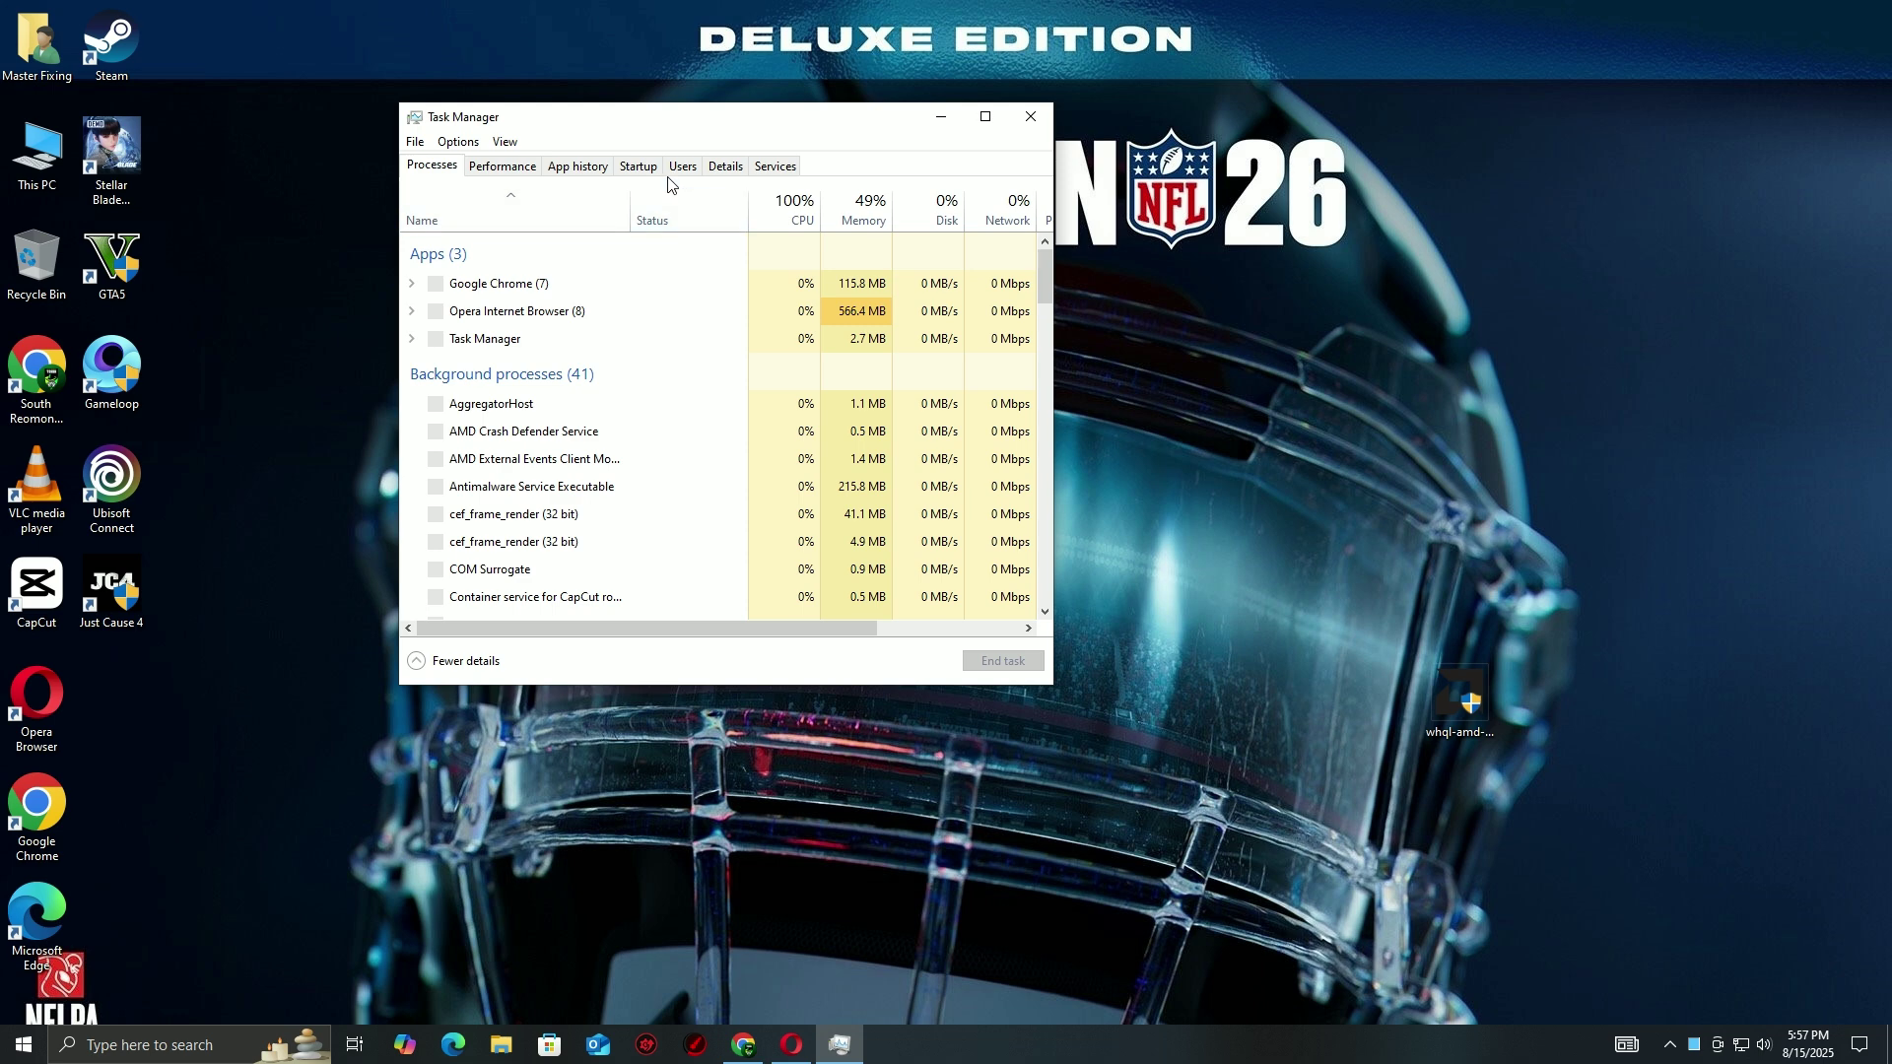
{"action": "left_click", "coordinate": [637, 166]}
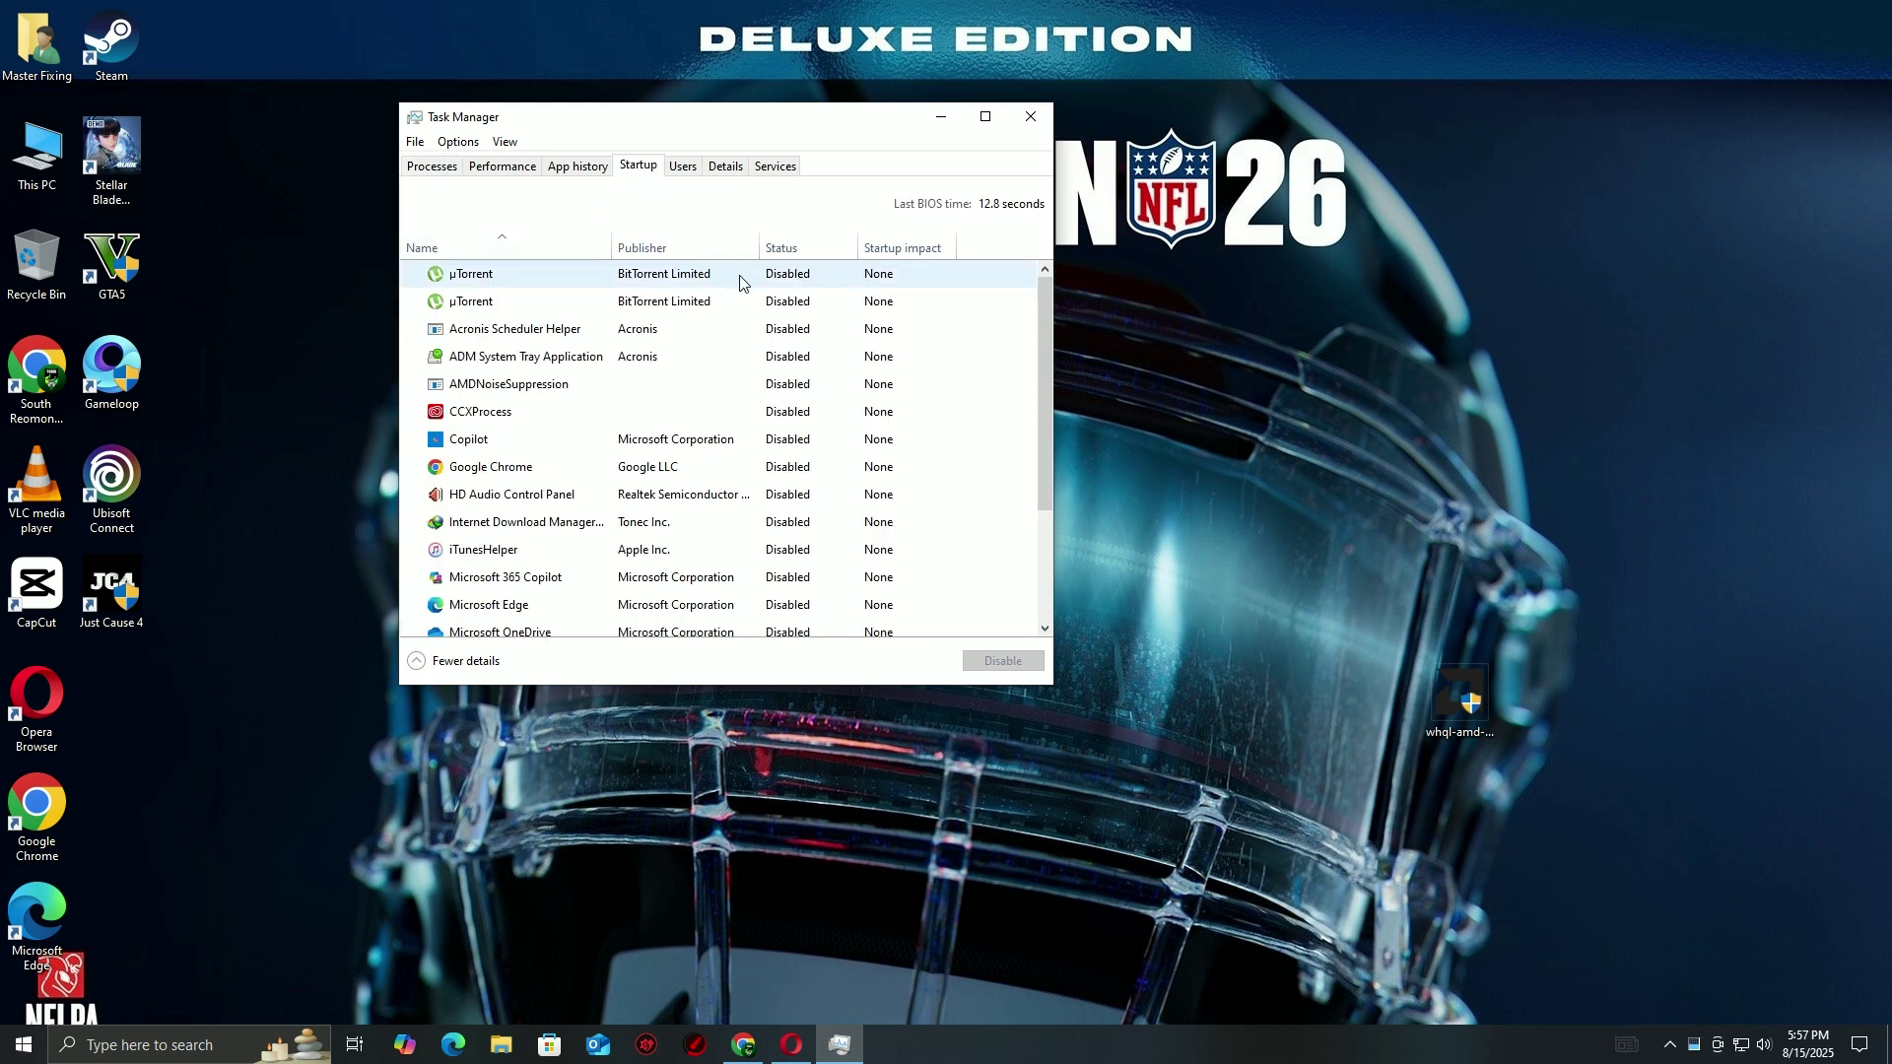
{"action": "scroll", "coordinate": [784, 597], "scroll_direction": "down", "scroll_amount": 2}
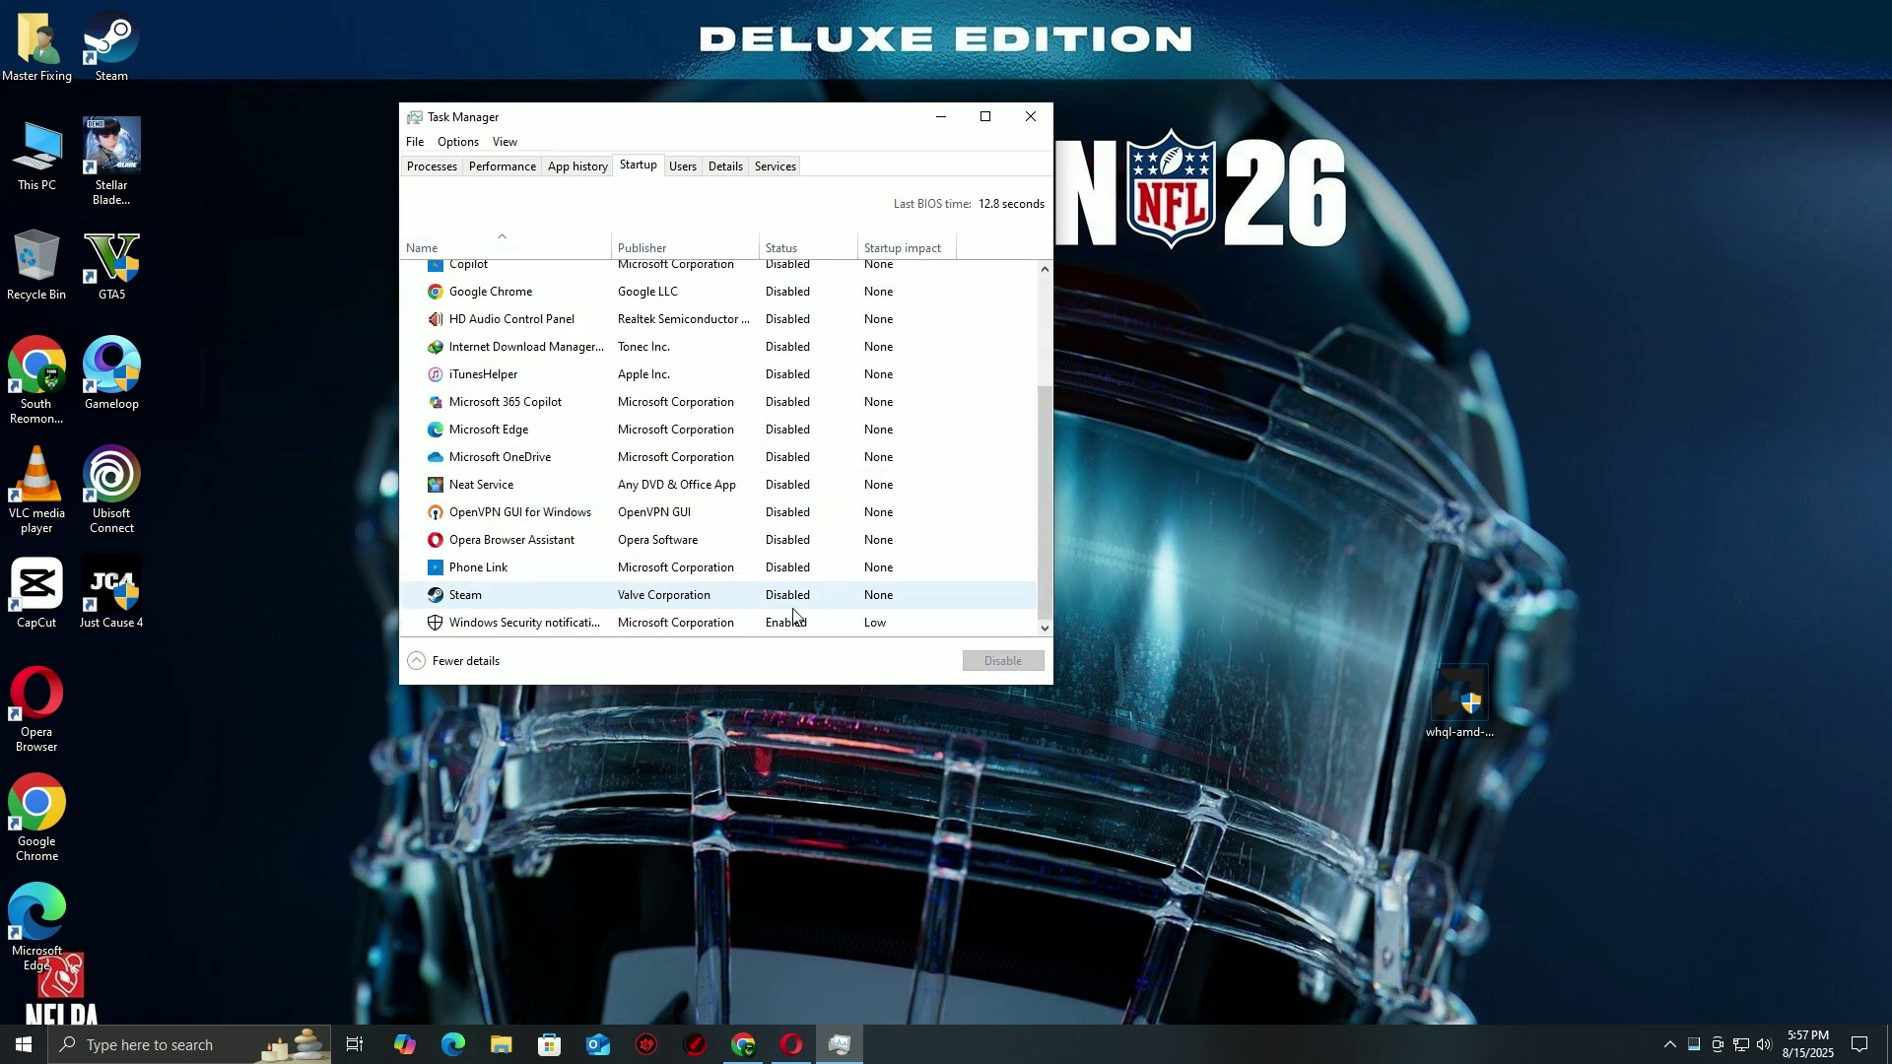
{"action": "right_click", "coordinate": [789, 461]}
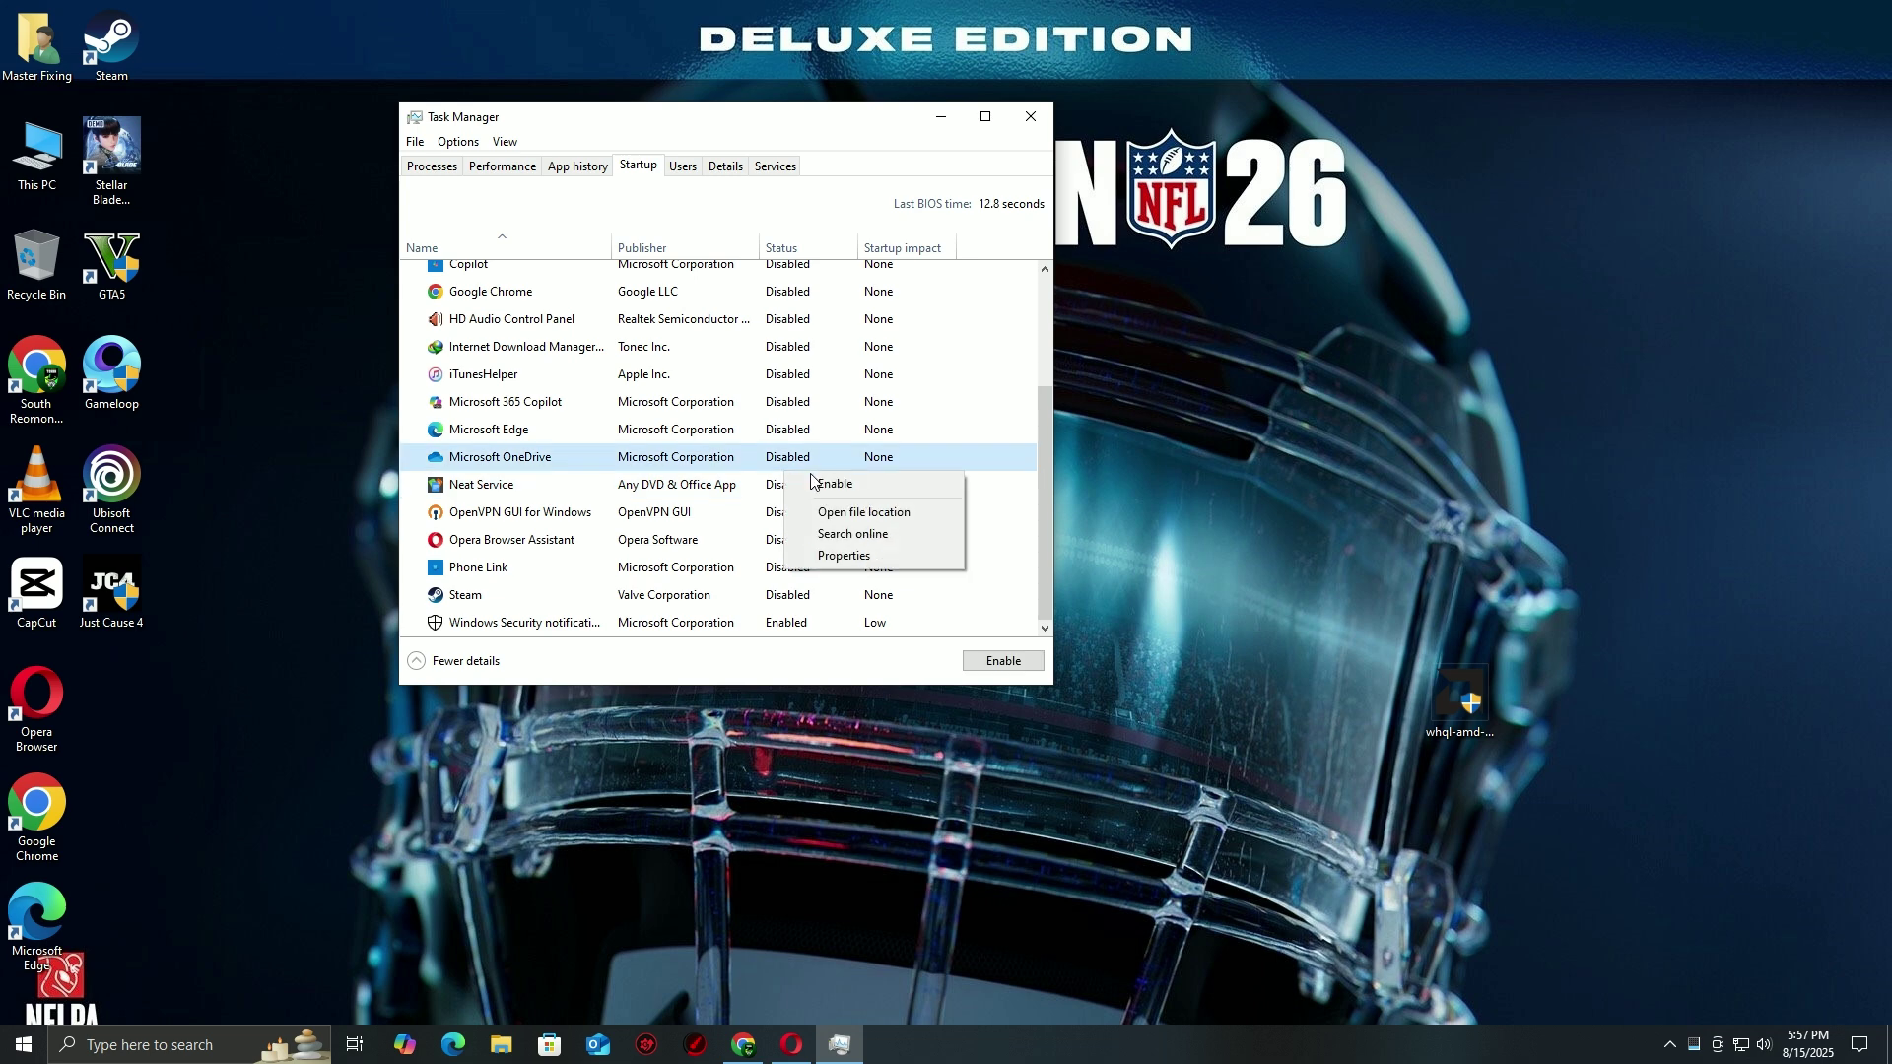
{"action": "left_click", "coordinate": [841, 487]}
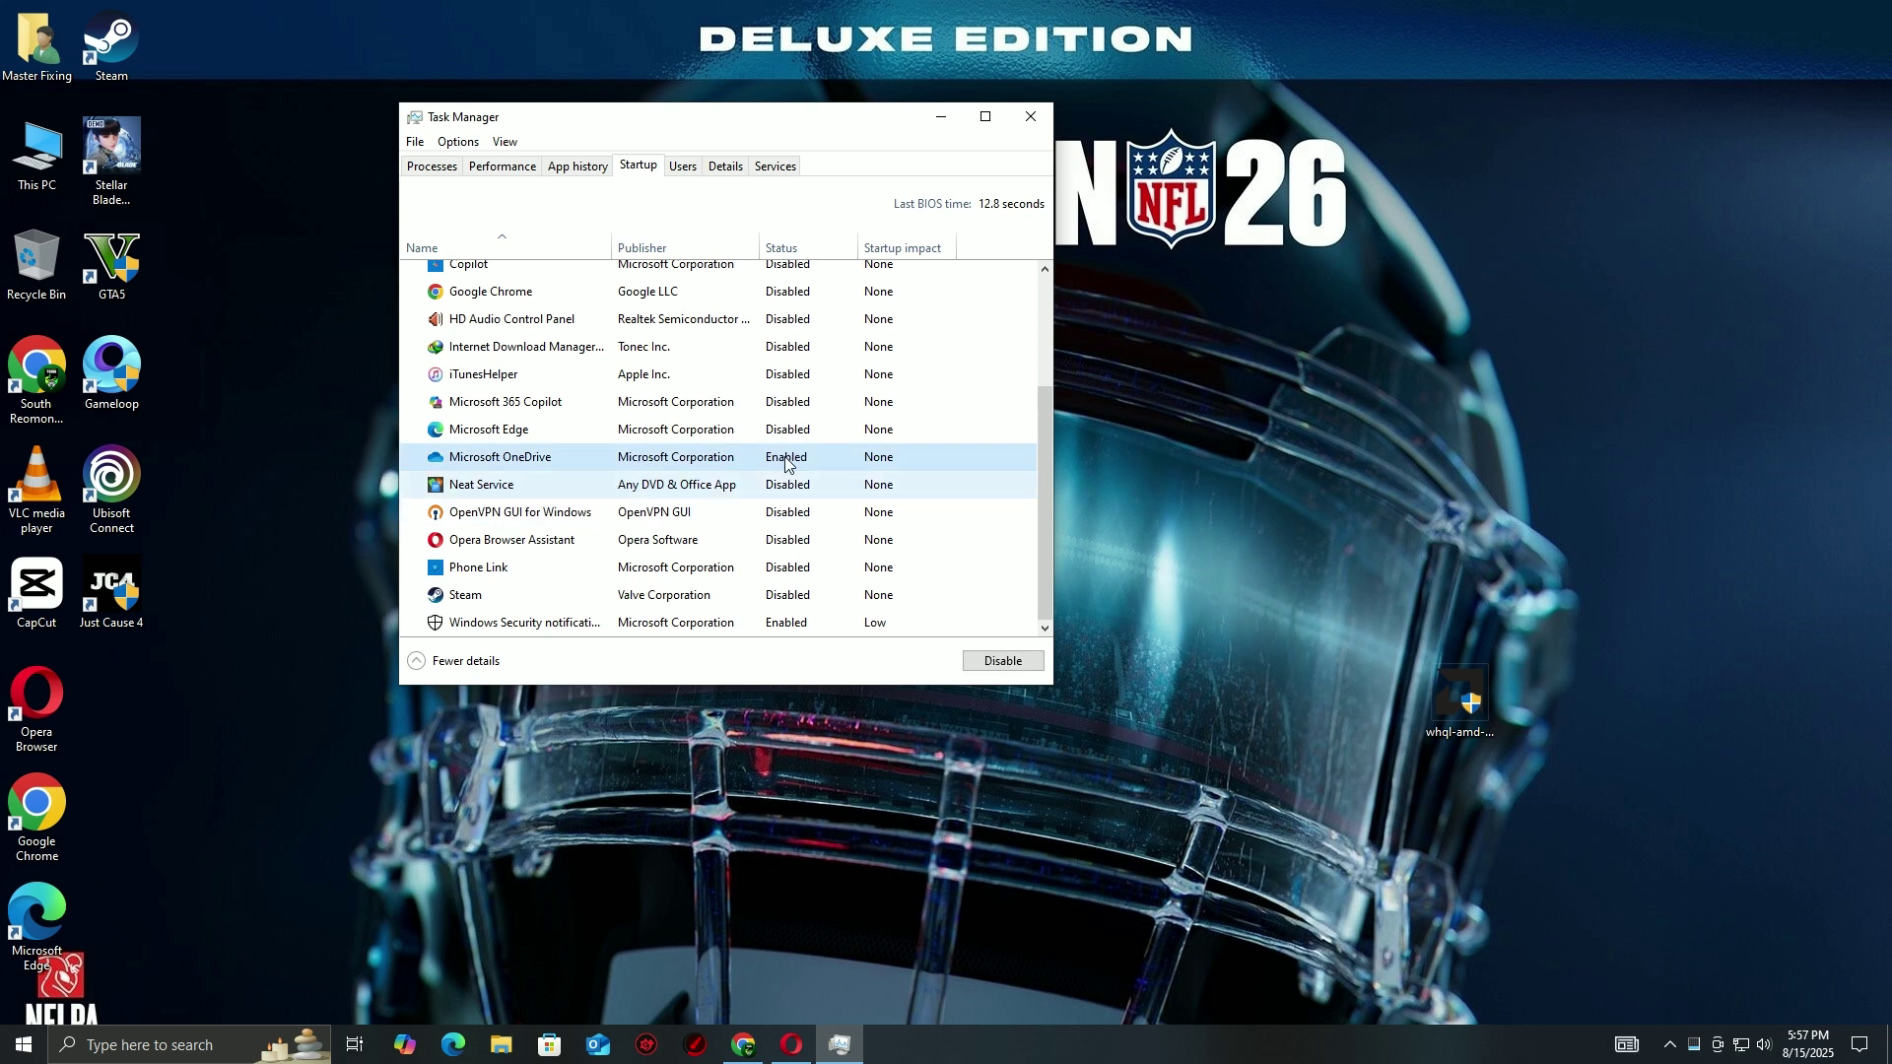
- Disable Microsoft OneDrive among the startup apps and review the remaining startup entries
{"action": "right_click", "coordinate": [789, 464]}
{"action": "left_click", "coordinate": [838, 483]}
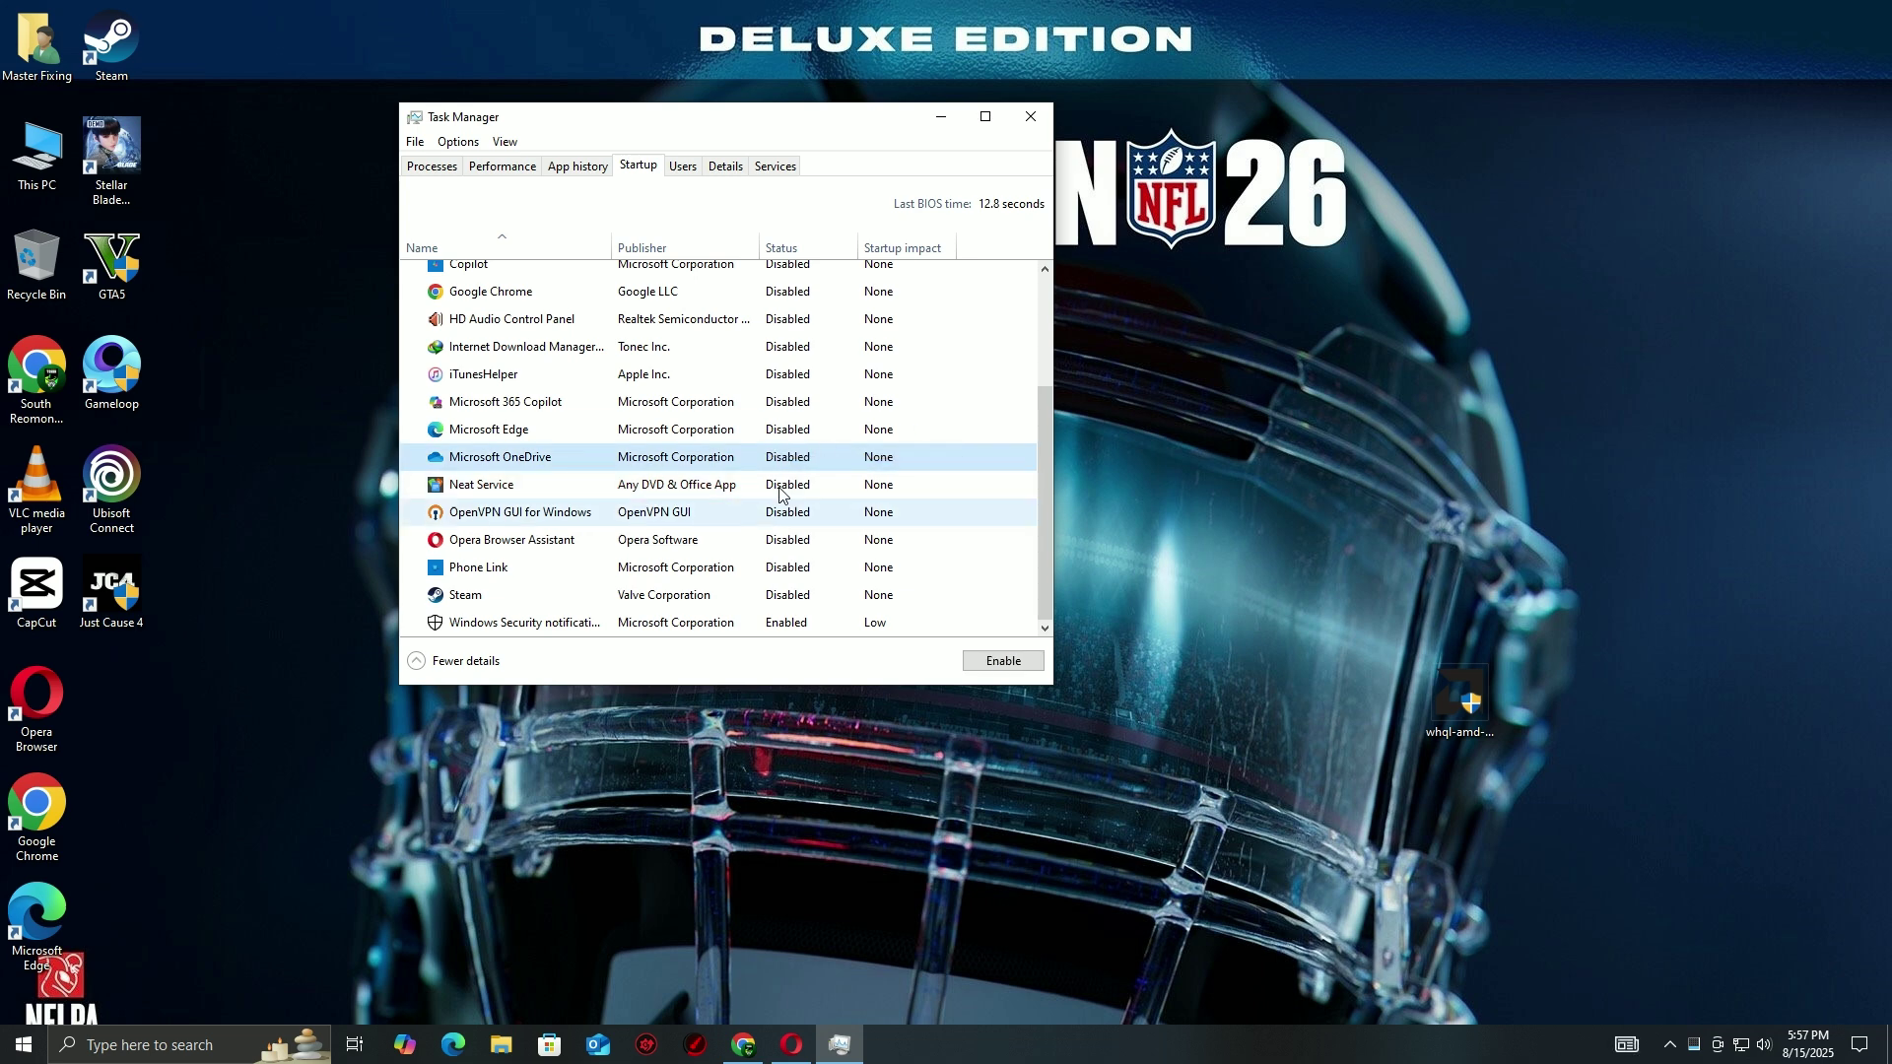
{"action": "left_click", "coordinate": [781, 568]}
{"action": "left_click", "coordinate": [783, 540]}
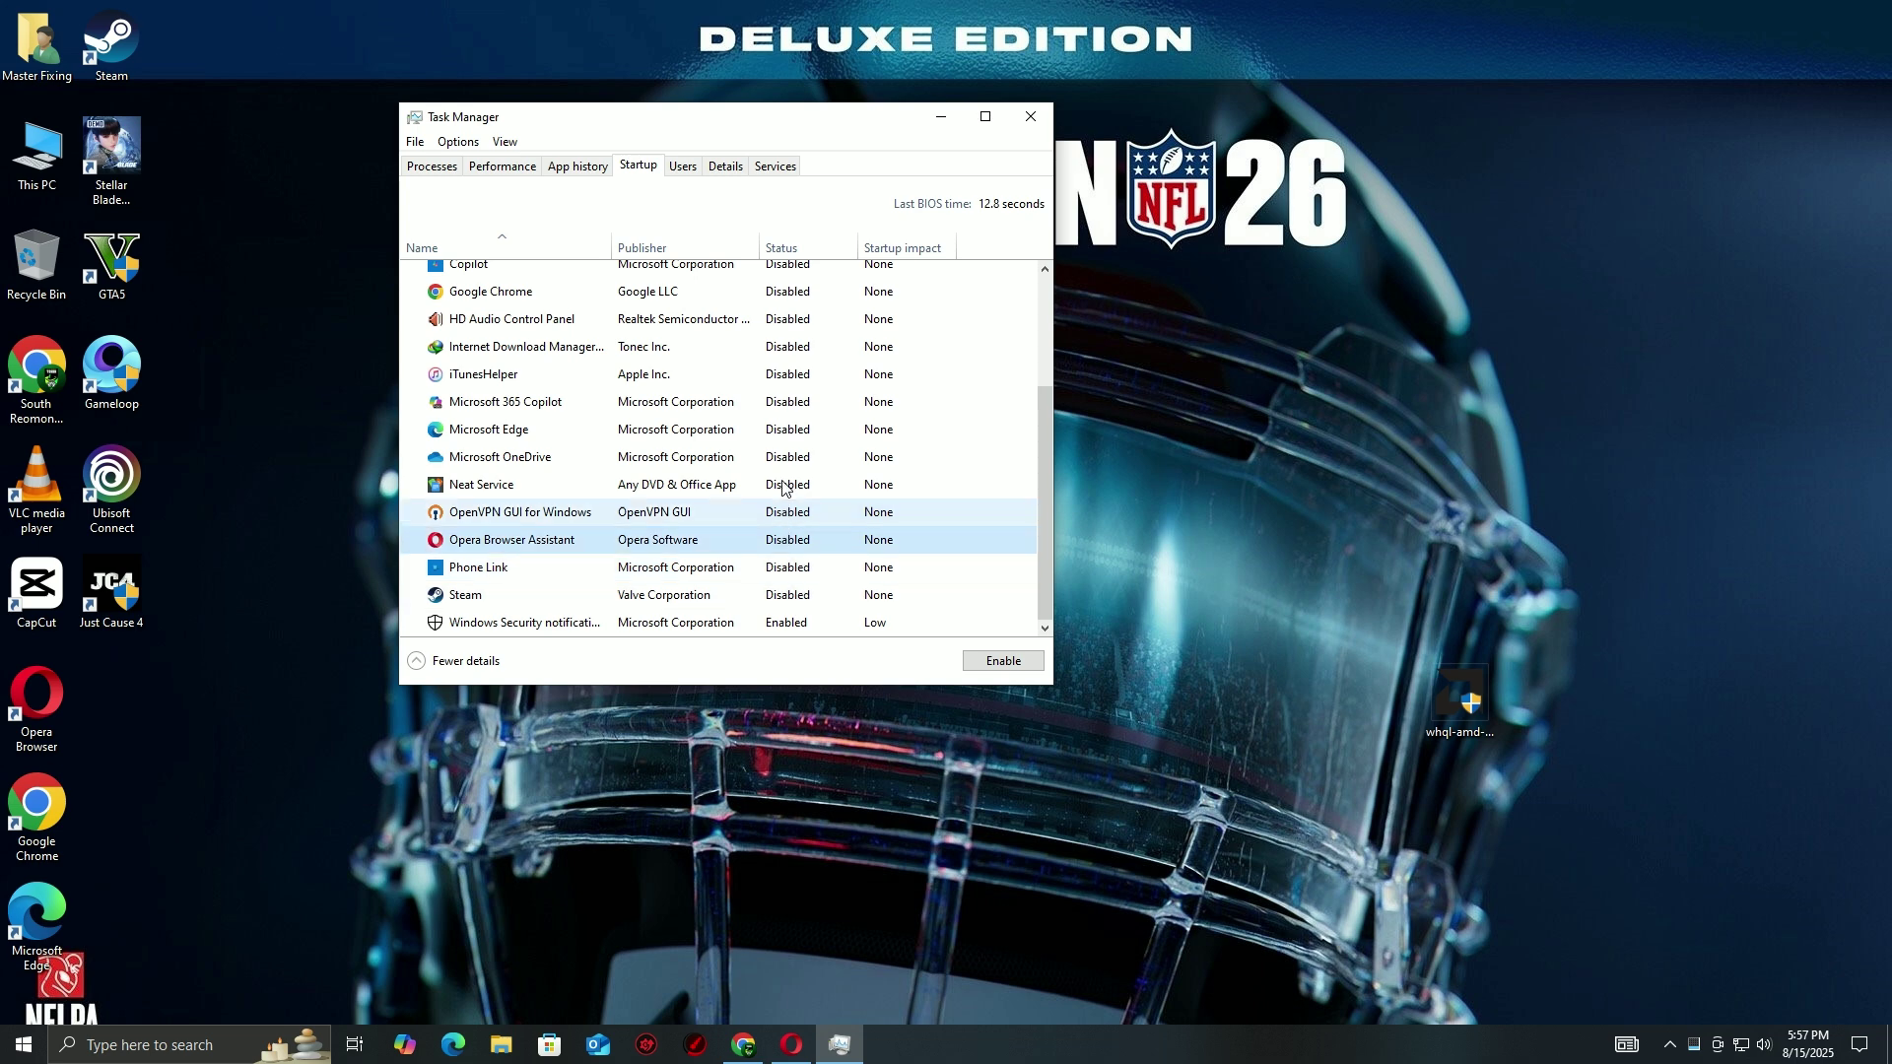
{"action": "left_click", "coordinate": [788, 458]}
{"action": "left_click", "coordinate": [794, 374]}
{"action": "scroll", "coordinate": [803, 364], "scroll_direction": "up", "scroll_amount": 1}
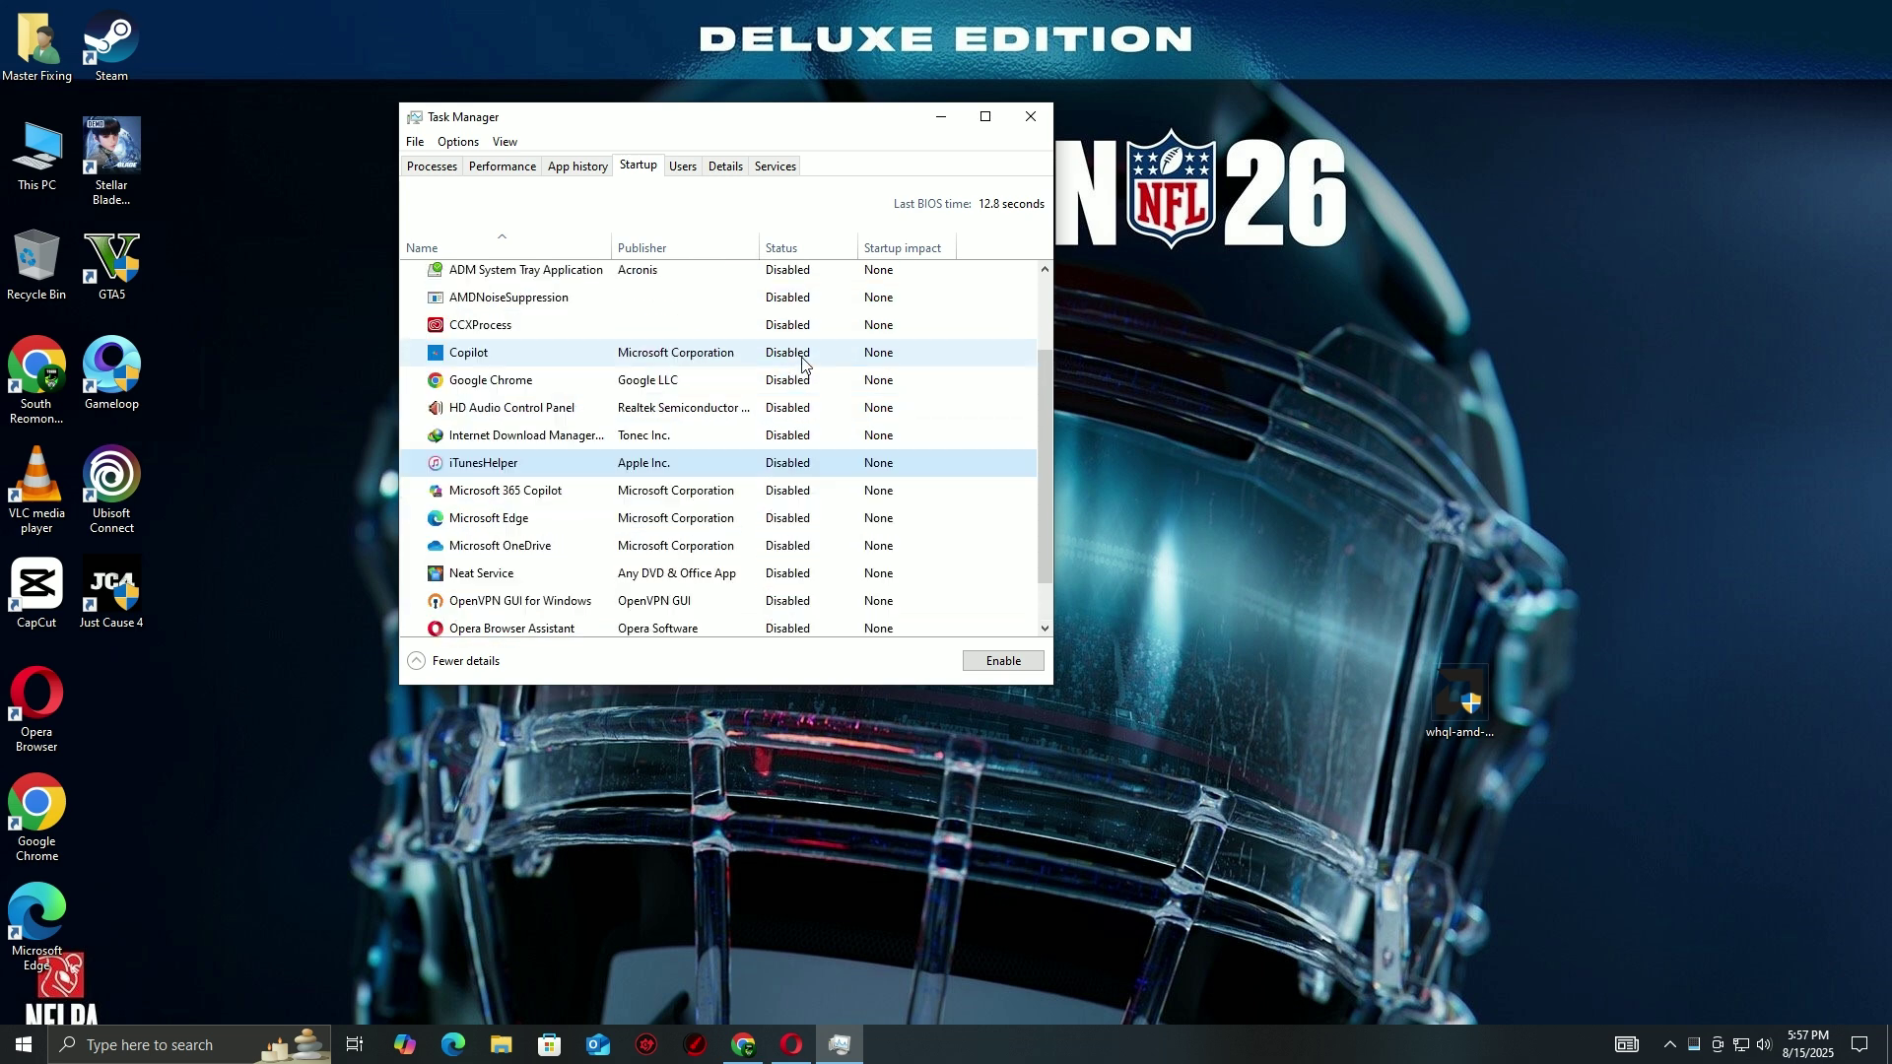
{"action": "scroll", "coordinate": [803, 364], "scroll_direction": "up", "scroll_amount": 1}
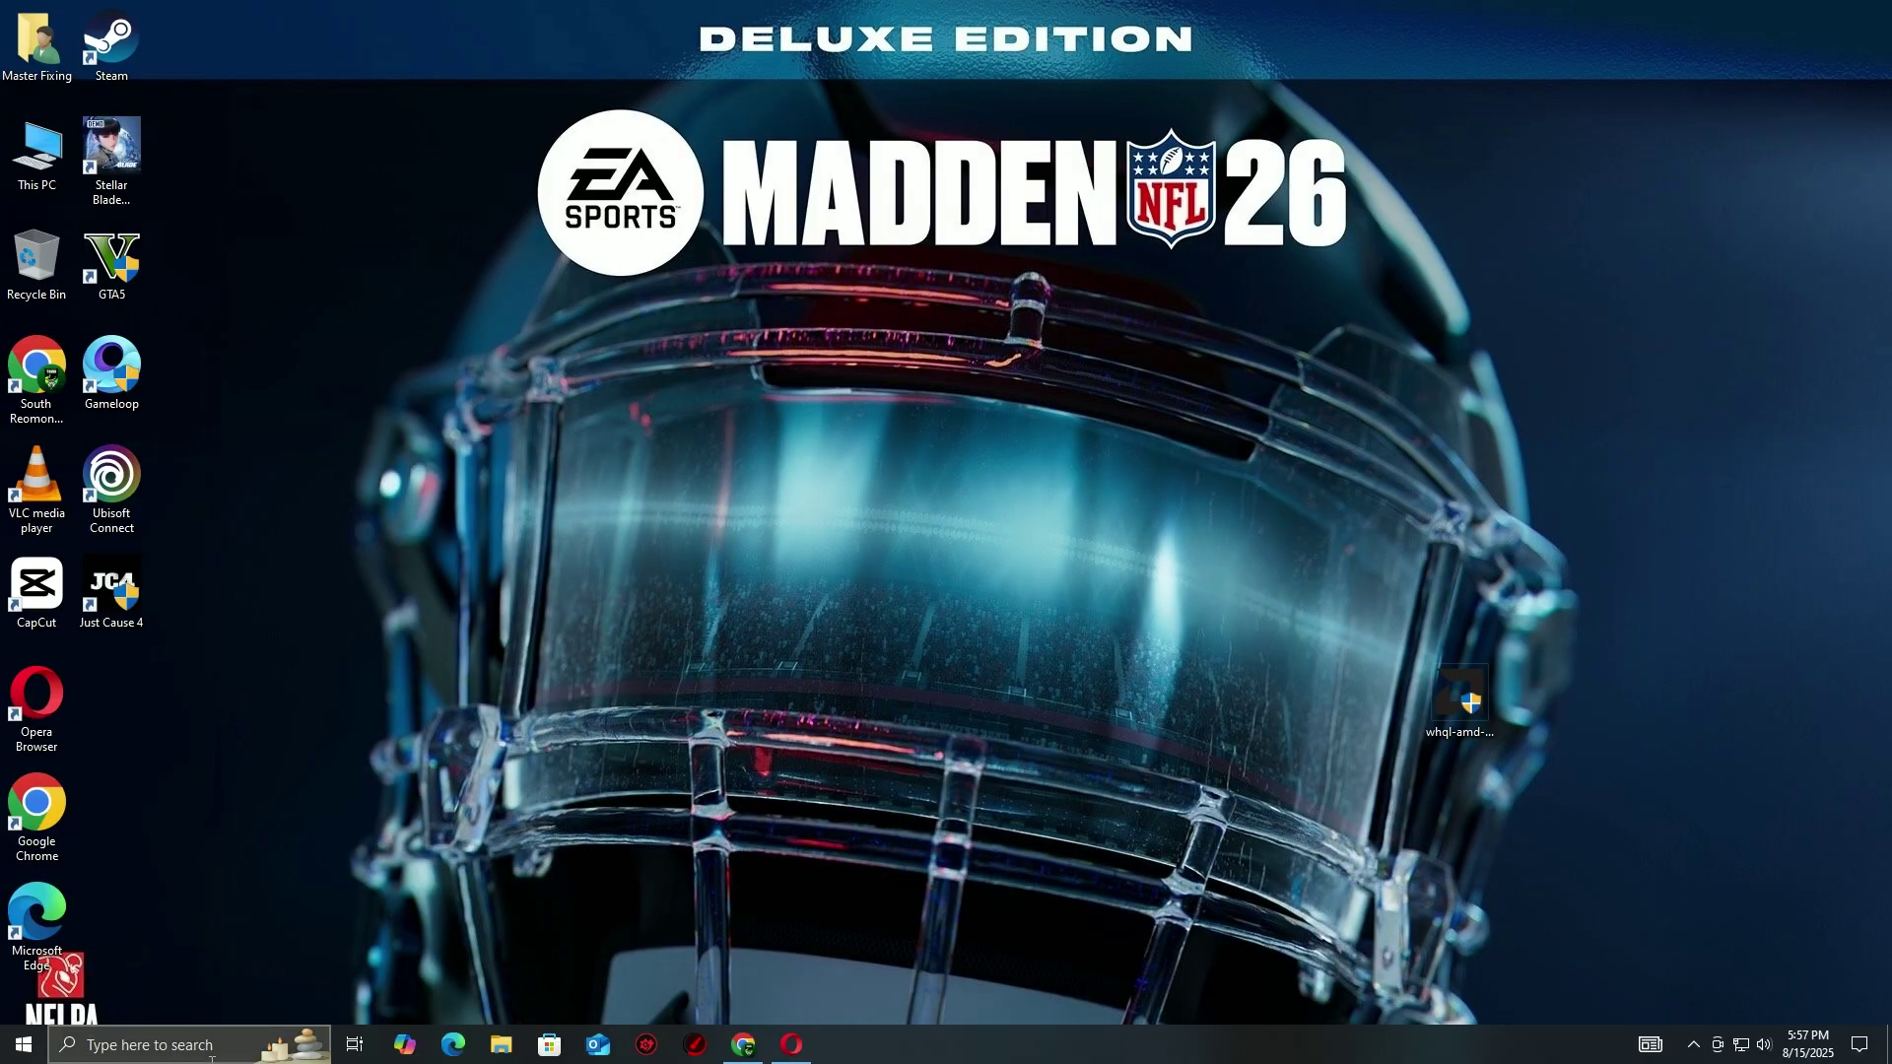
- Open Windows Settings, check for updates under Update & Security, and close Settings
{"action": "left_click", "coordinate": [148, 1045]}
{"action": "type", "text": "setting"}
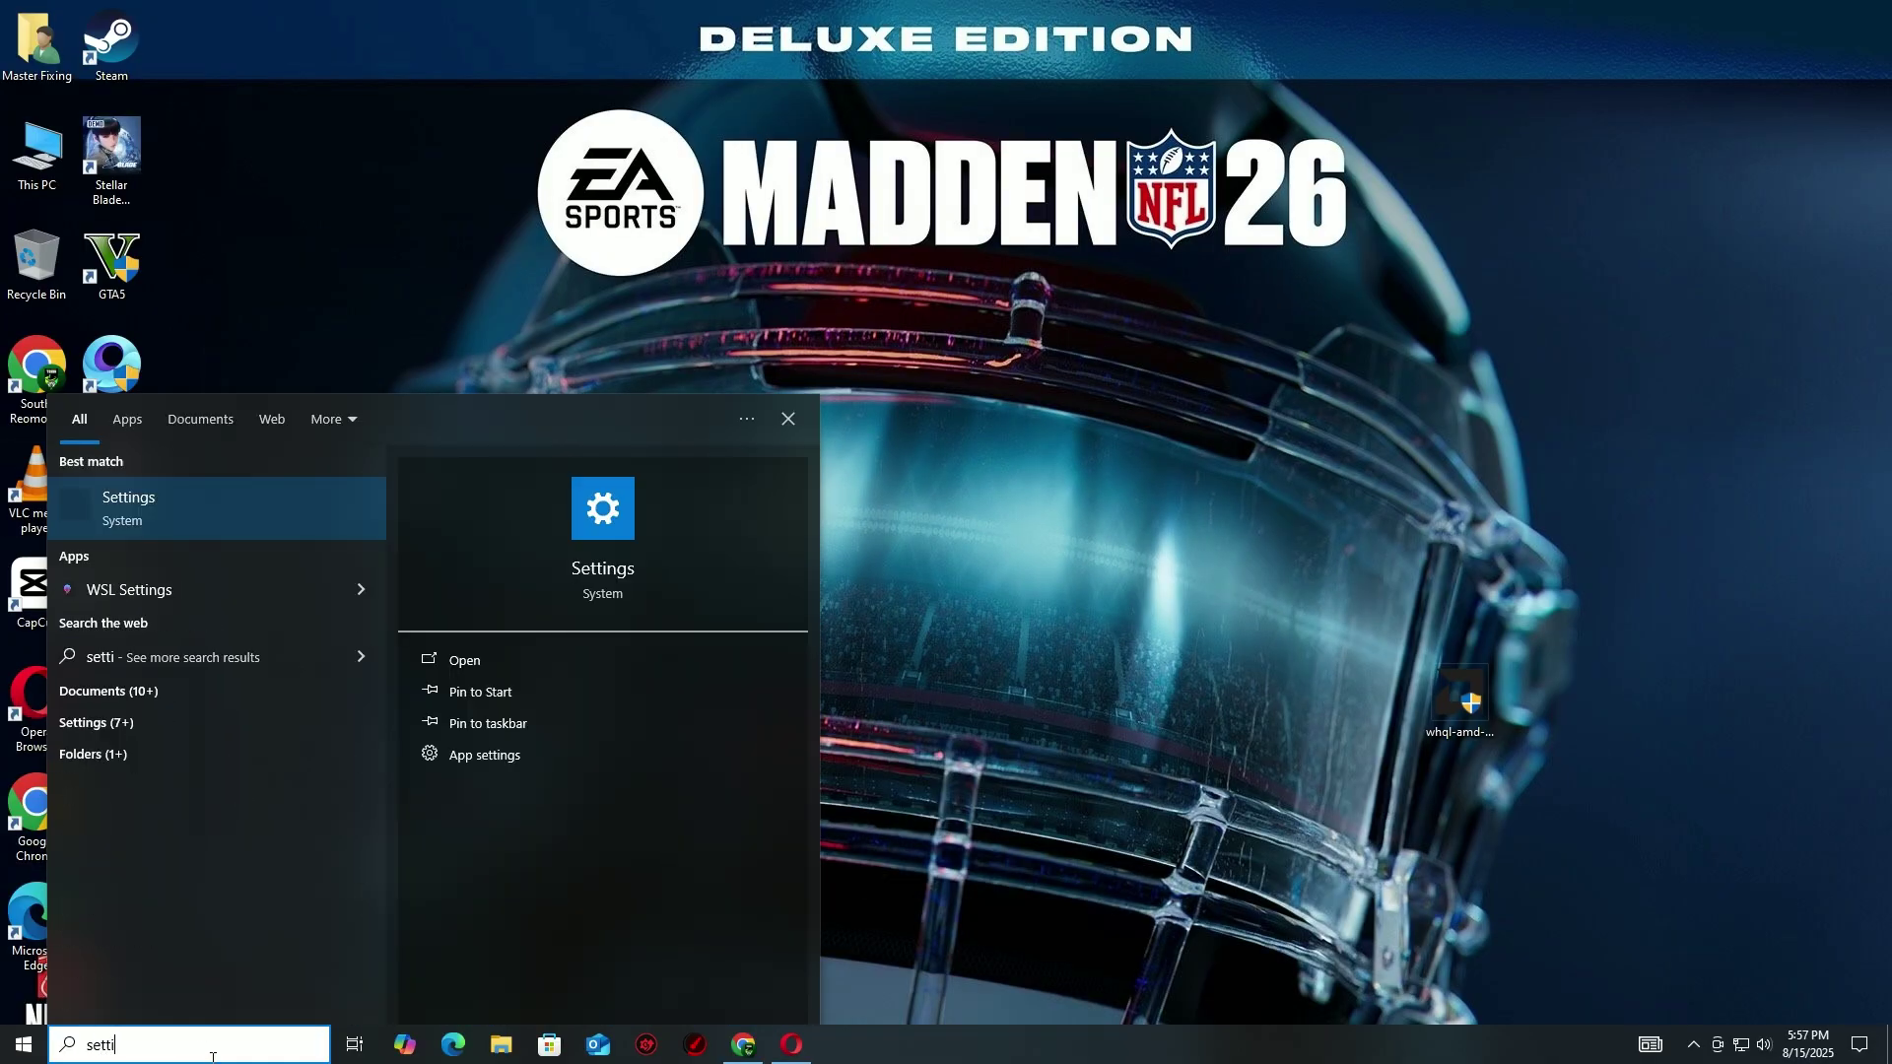
{"action": "left_click", "coordinate": [185, 522]}
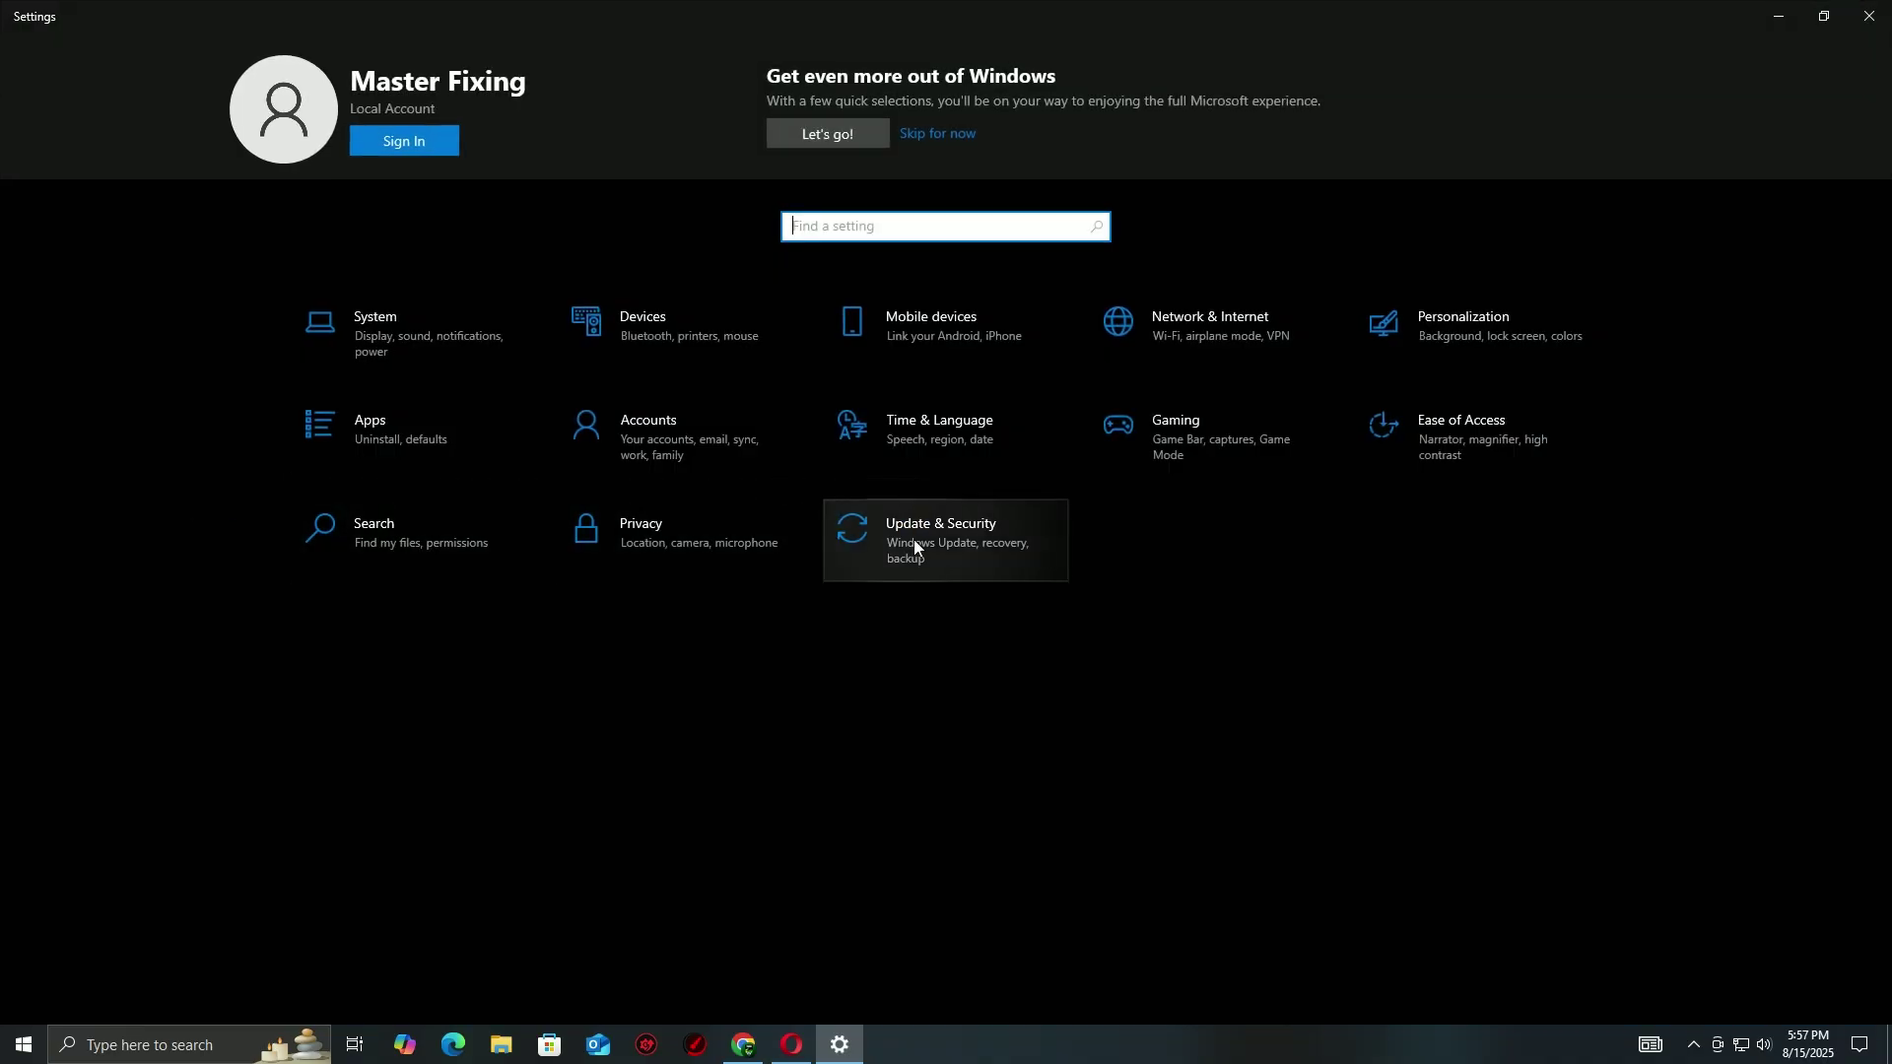
{"action": "left_click", "coordinate": [914, 542]}
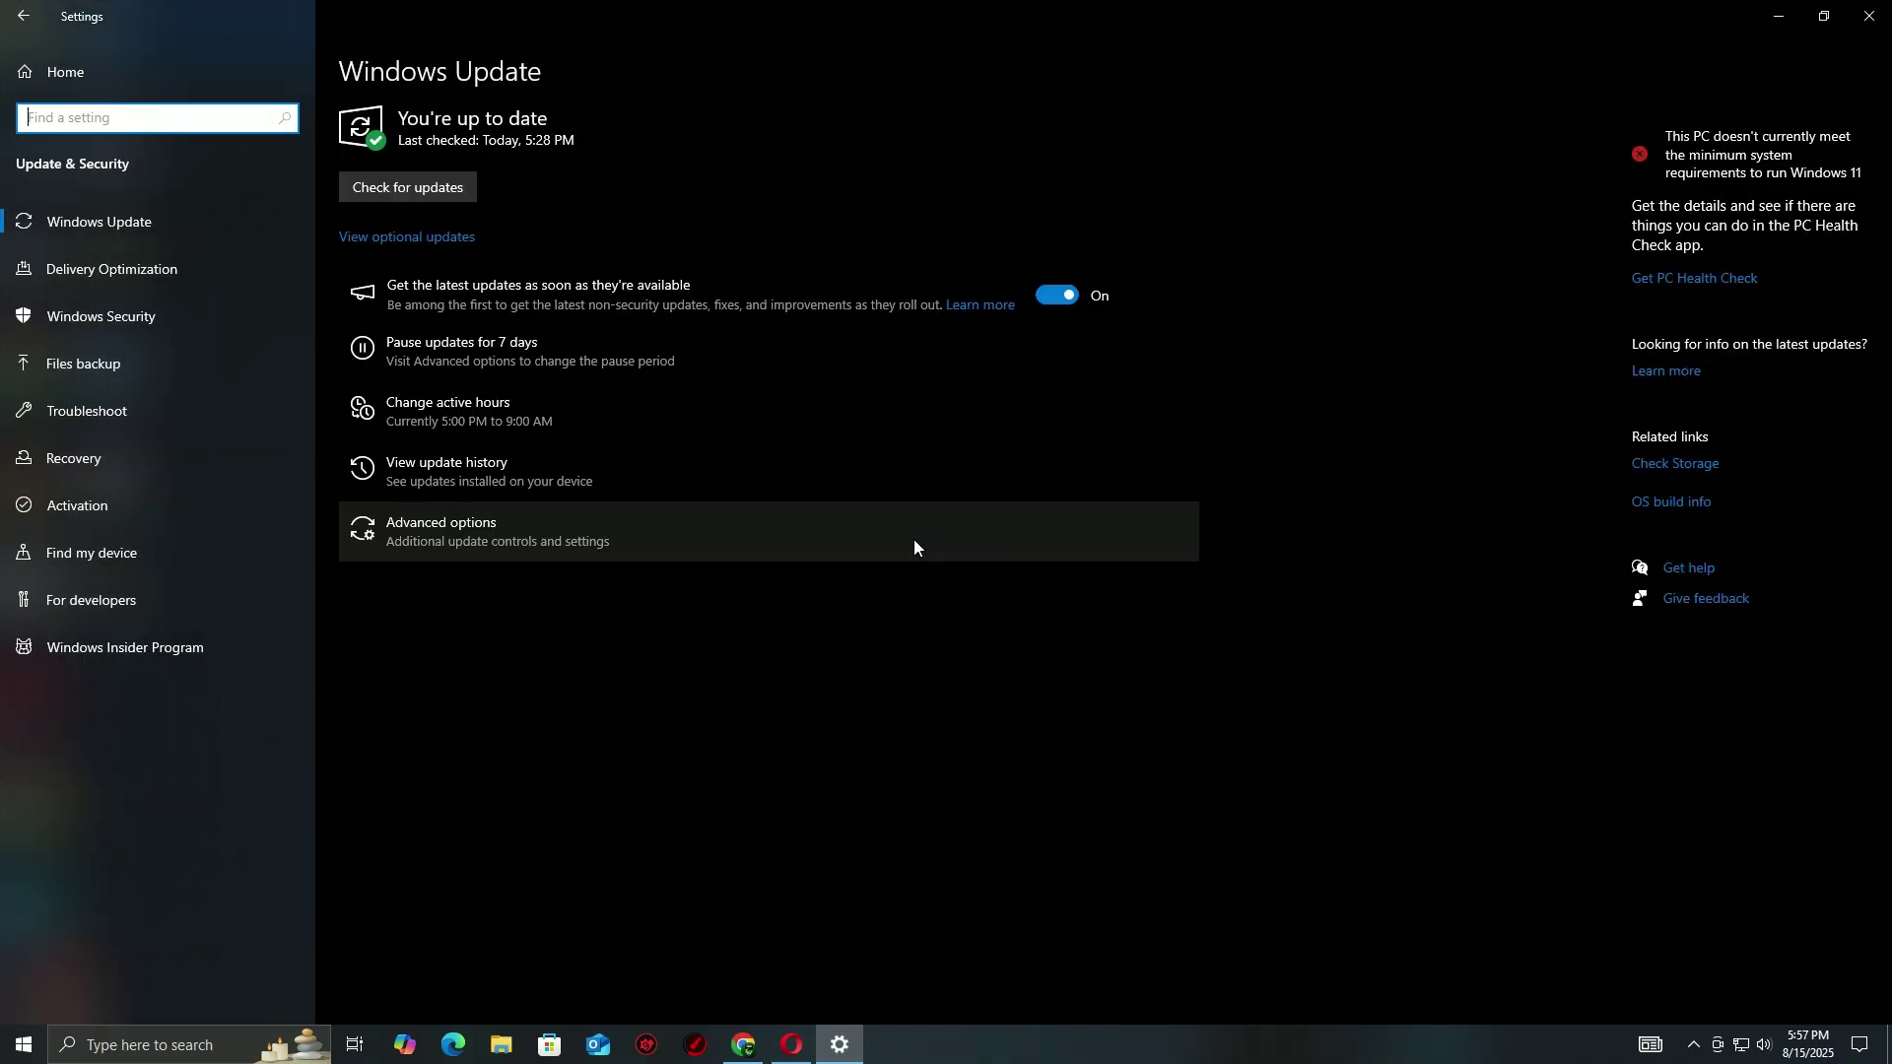
{"action": "left_click", "coordinate": [406, 193]}
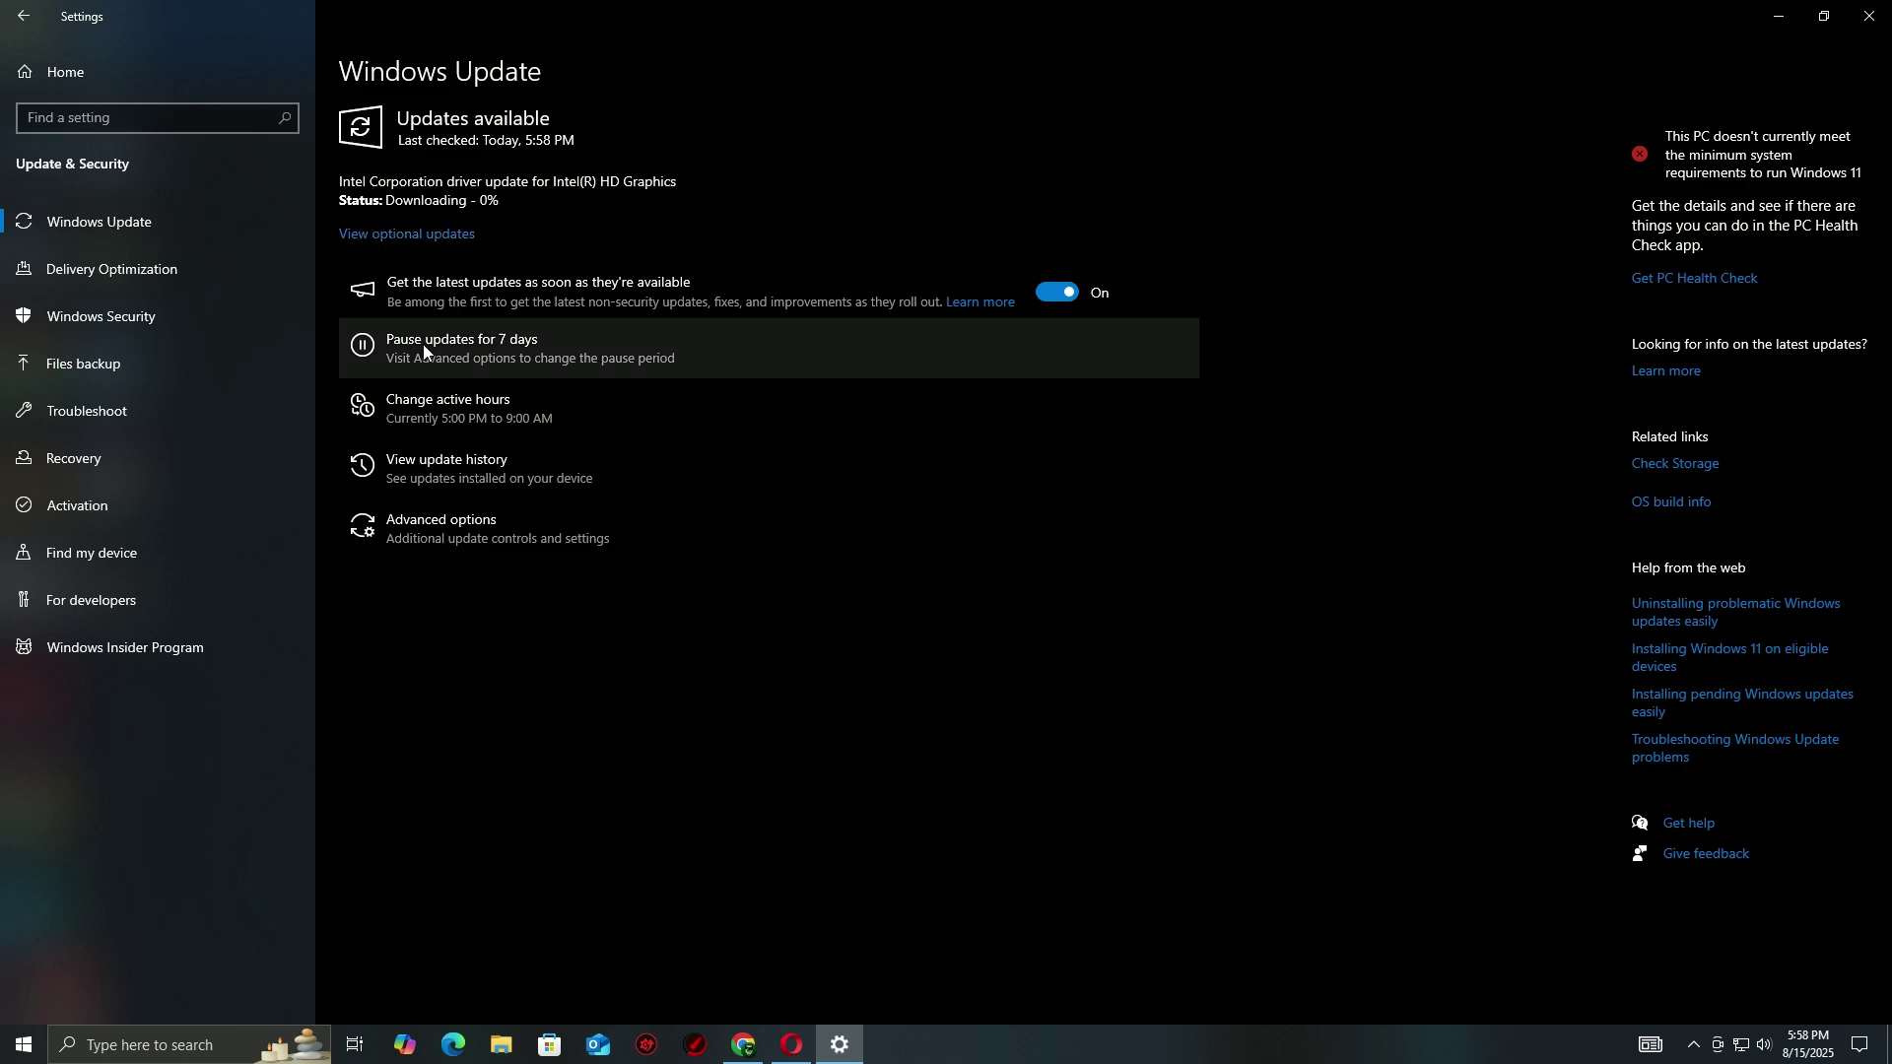
{"action": "left_click", "coordinate": [1870, 16]}
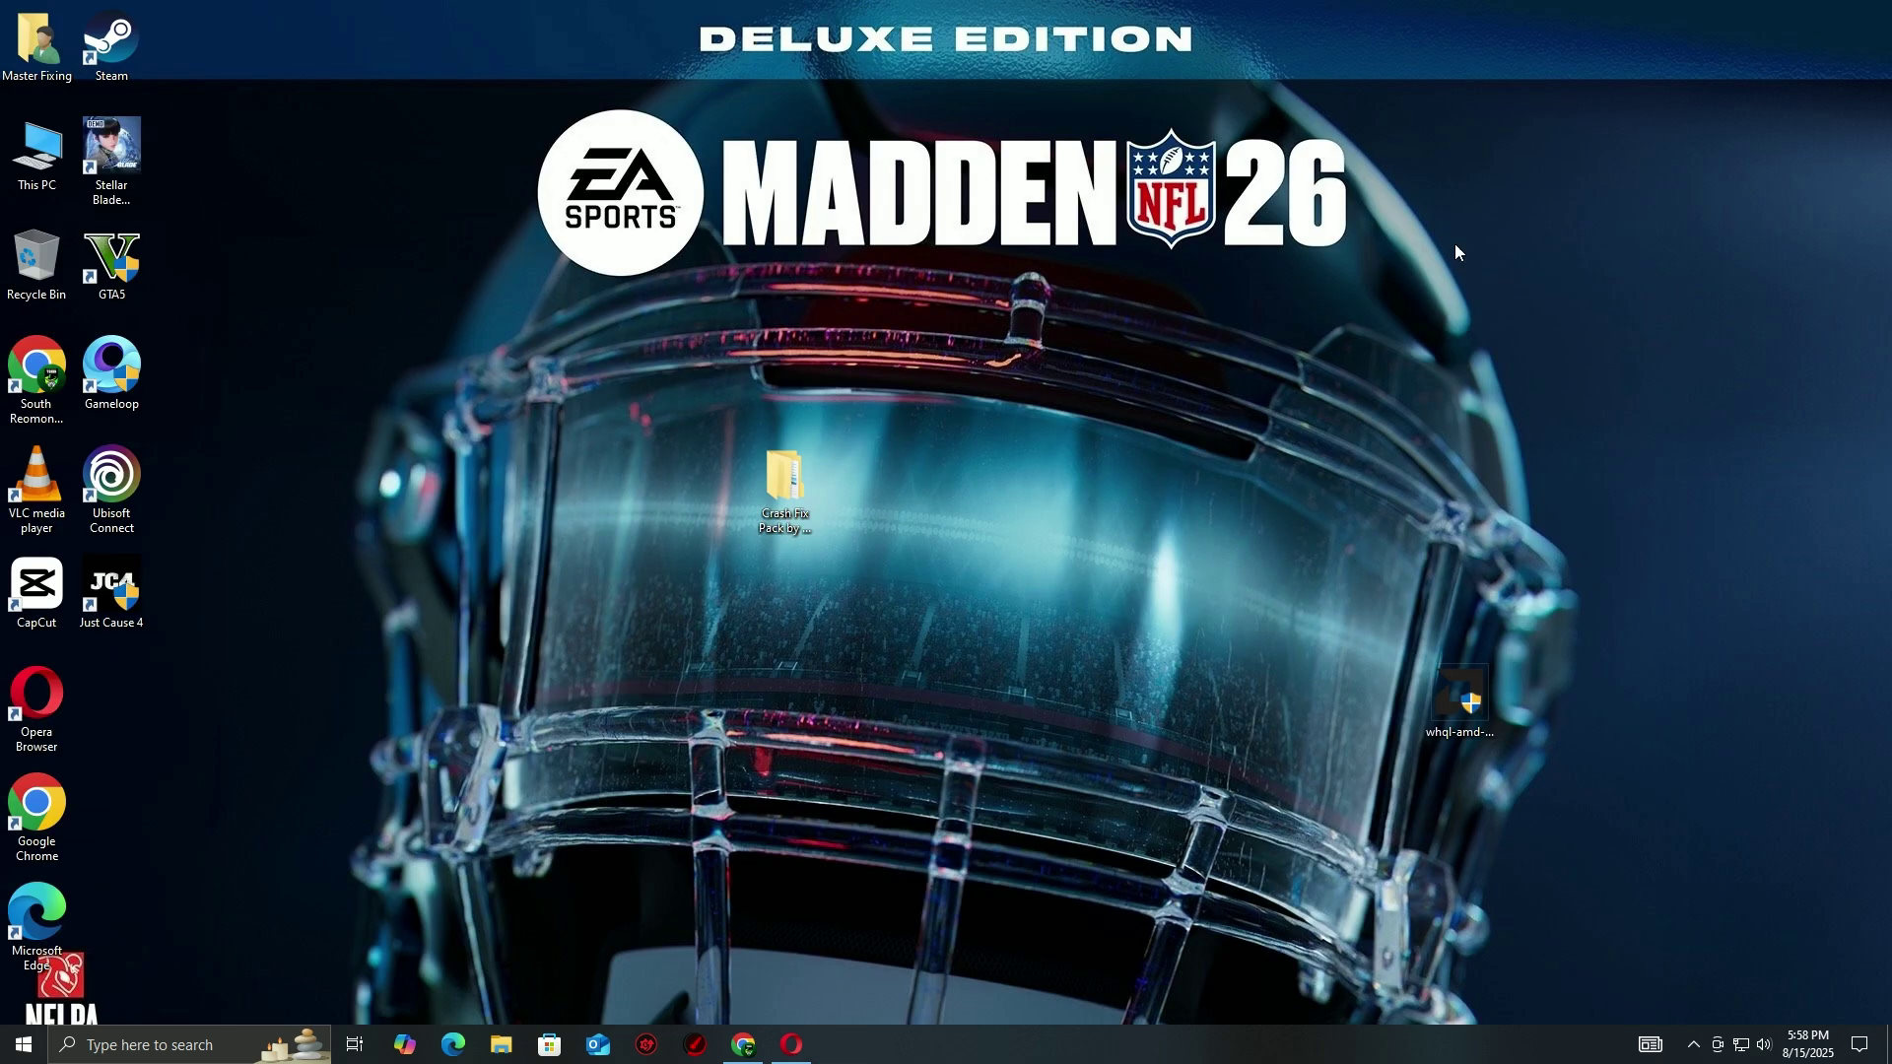
- Run DXSETUP from the DirectX-Redist-Jun-2010_2 folder of the desktop Crash Fix Pack, accept the license agreement, and complete the DirectX installation
{"action": "double_click", "coordinate": [813, 453]}
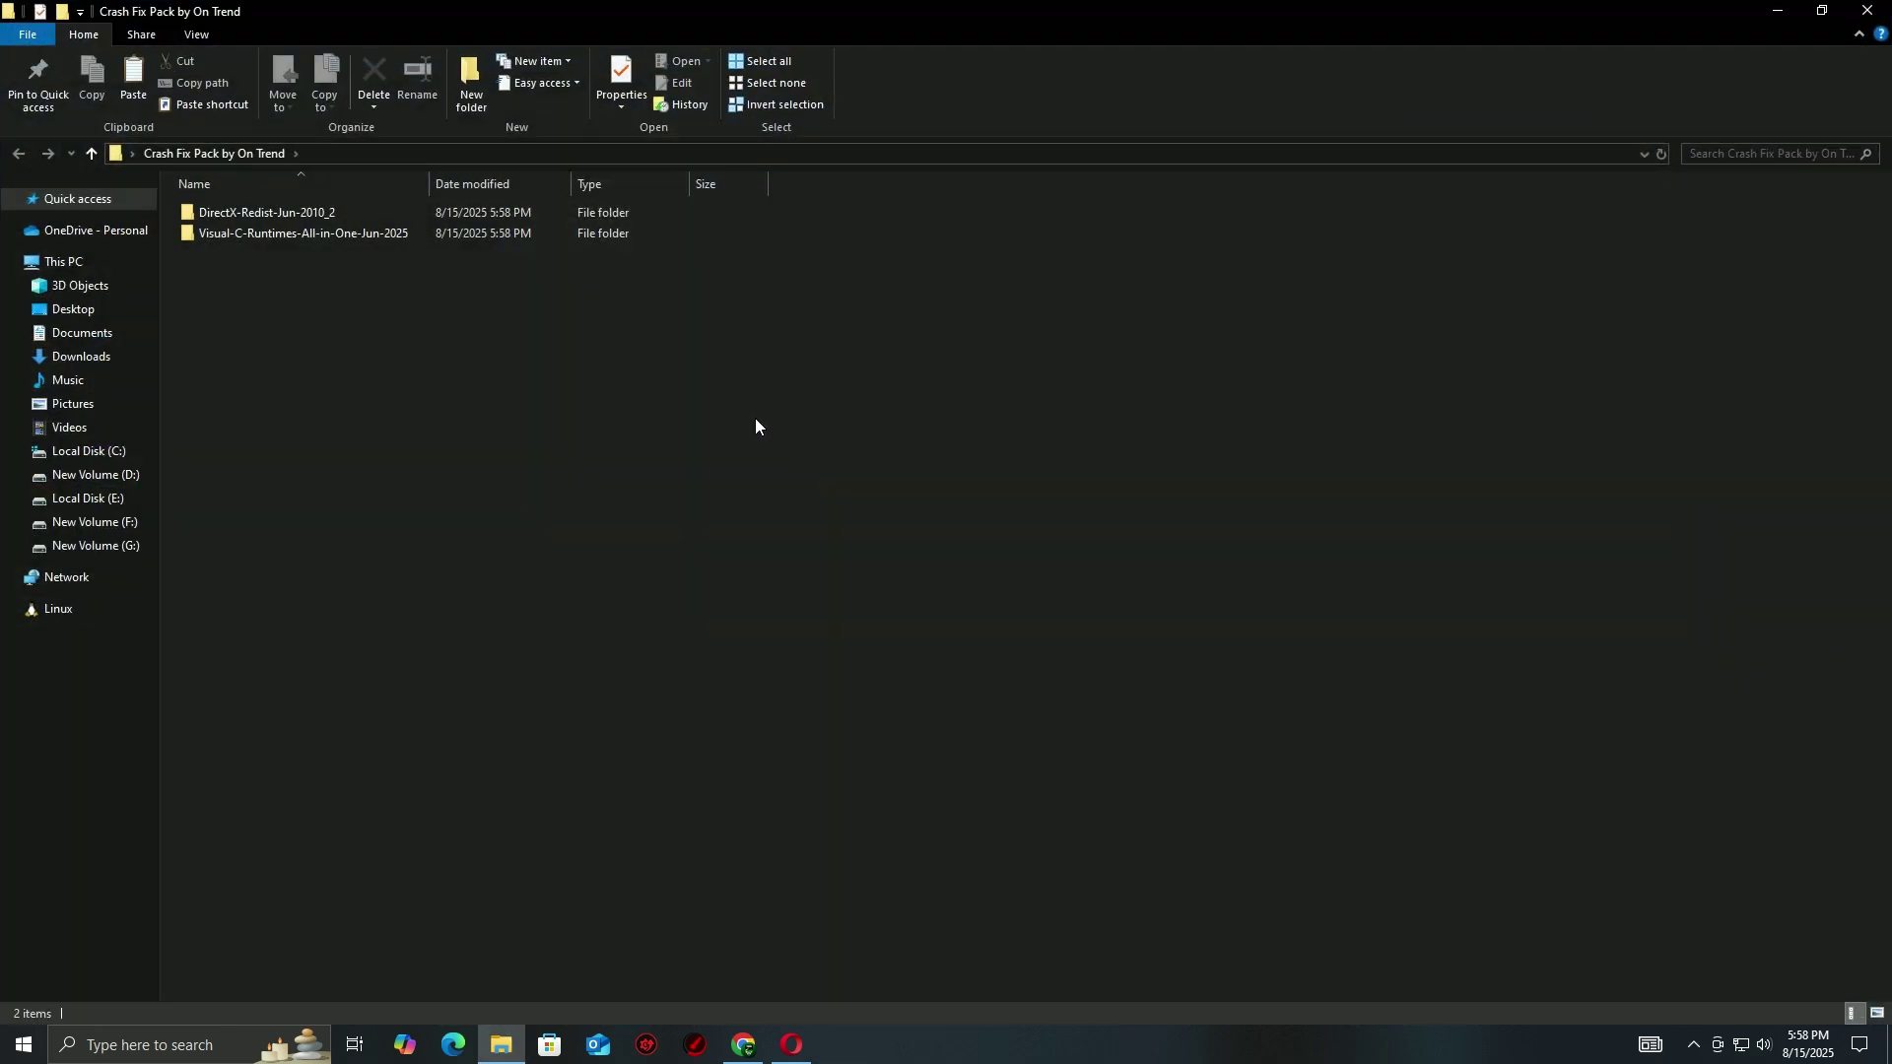
{"action": "double_click", "coordinate": [329, 218]}
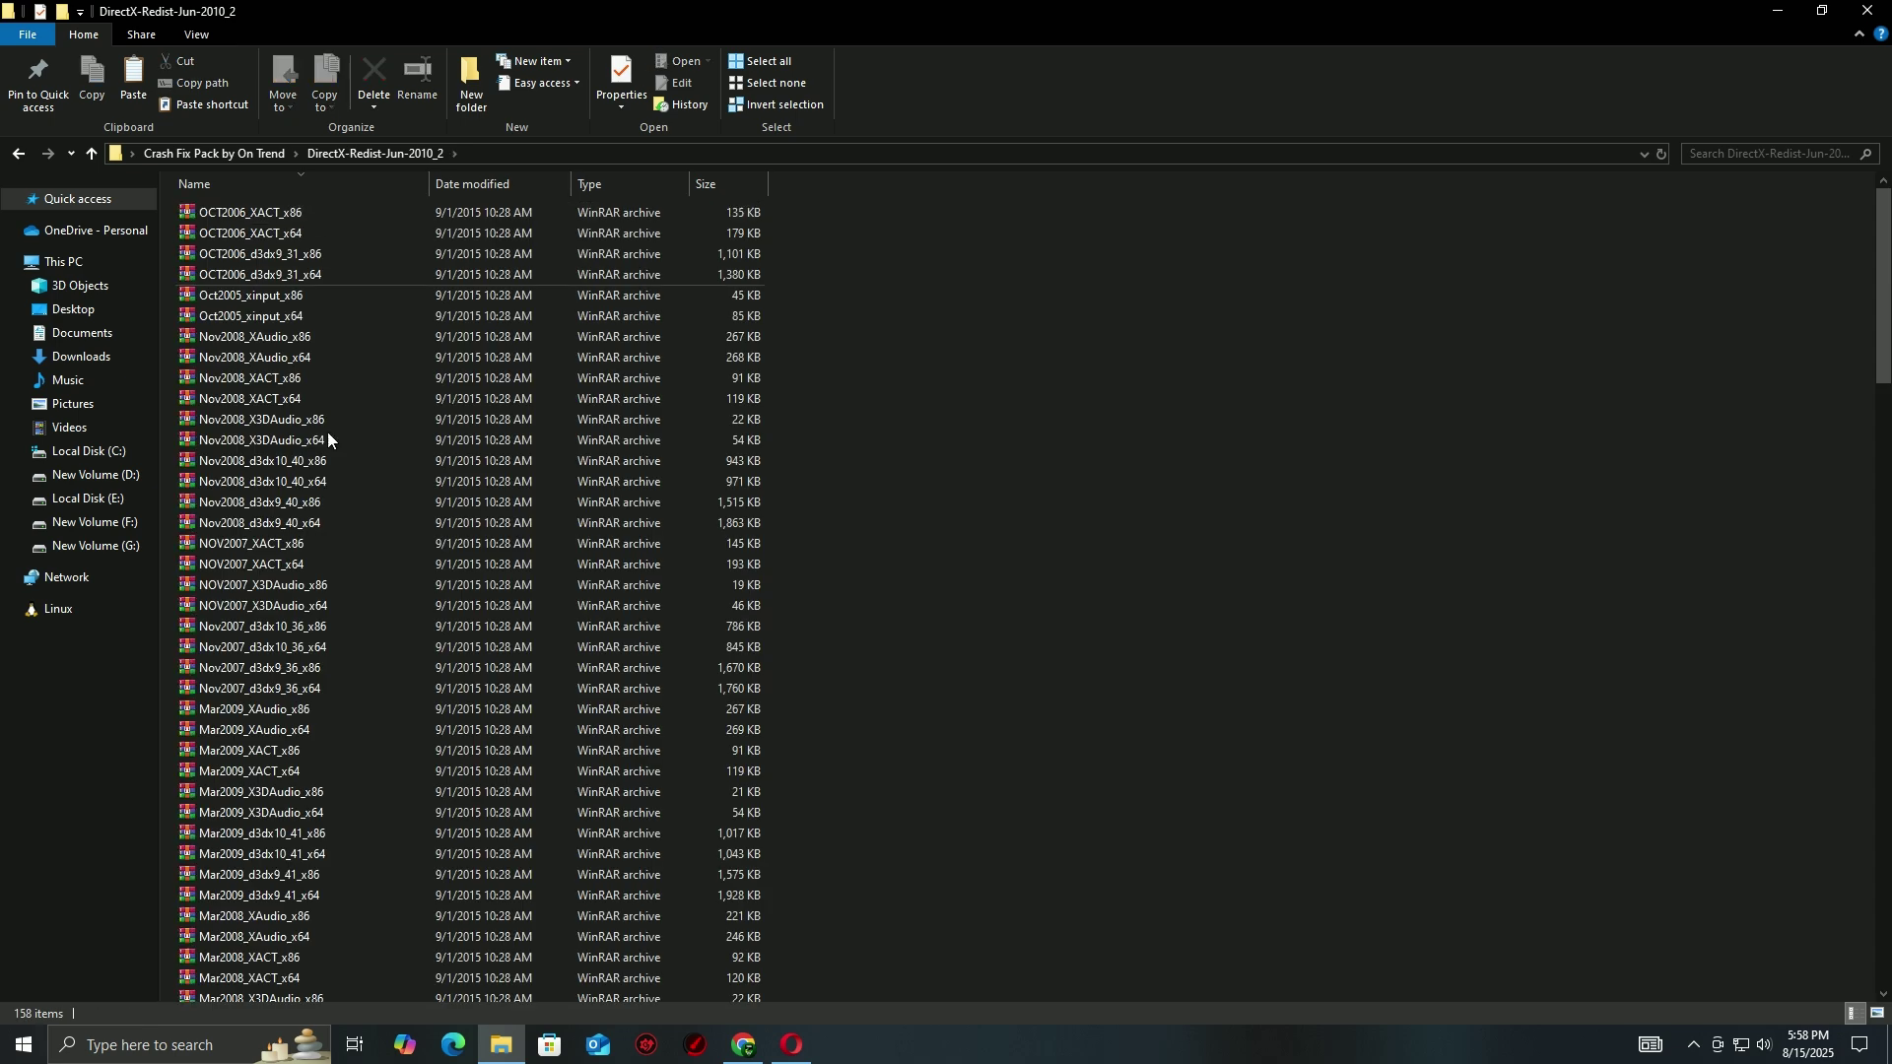
{"action": "scroll", "coordinate": [333, 647], "scroll_direction": "down", "scroll_amount": 20}
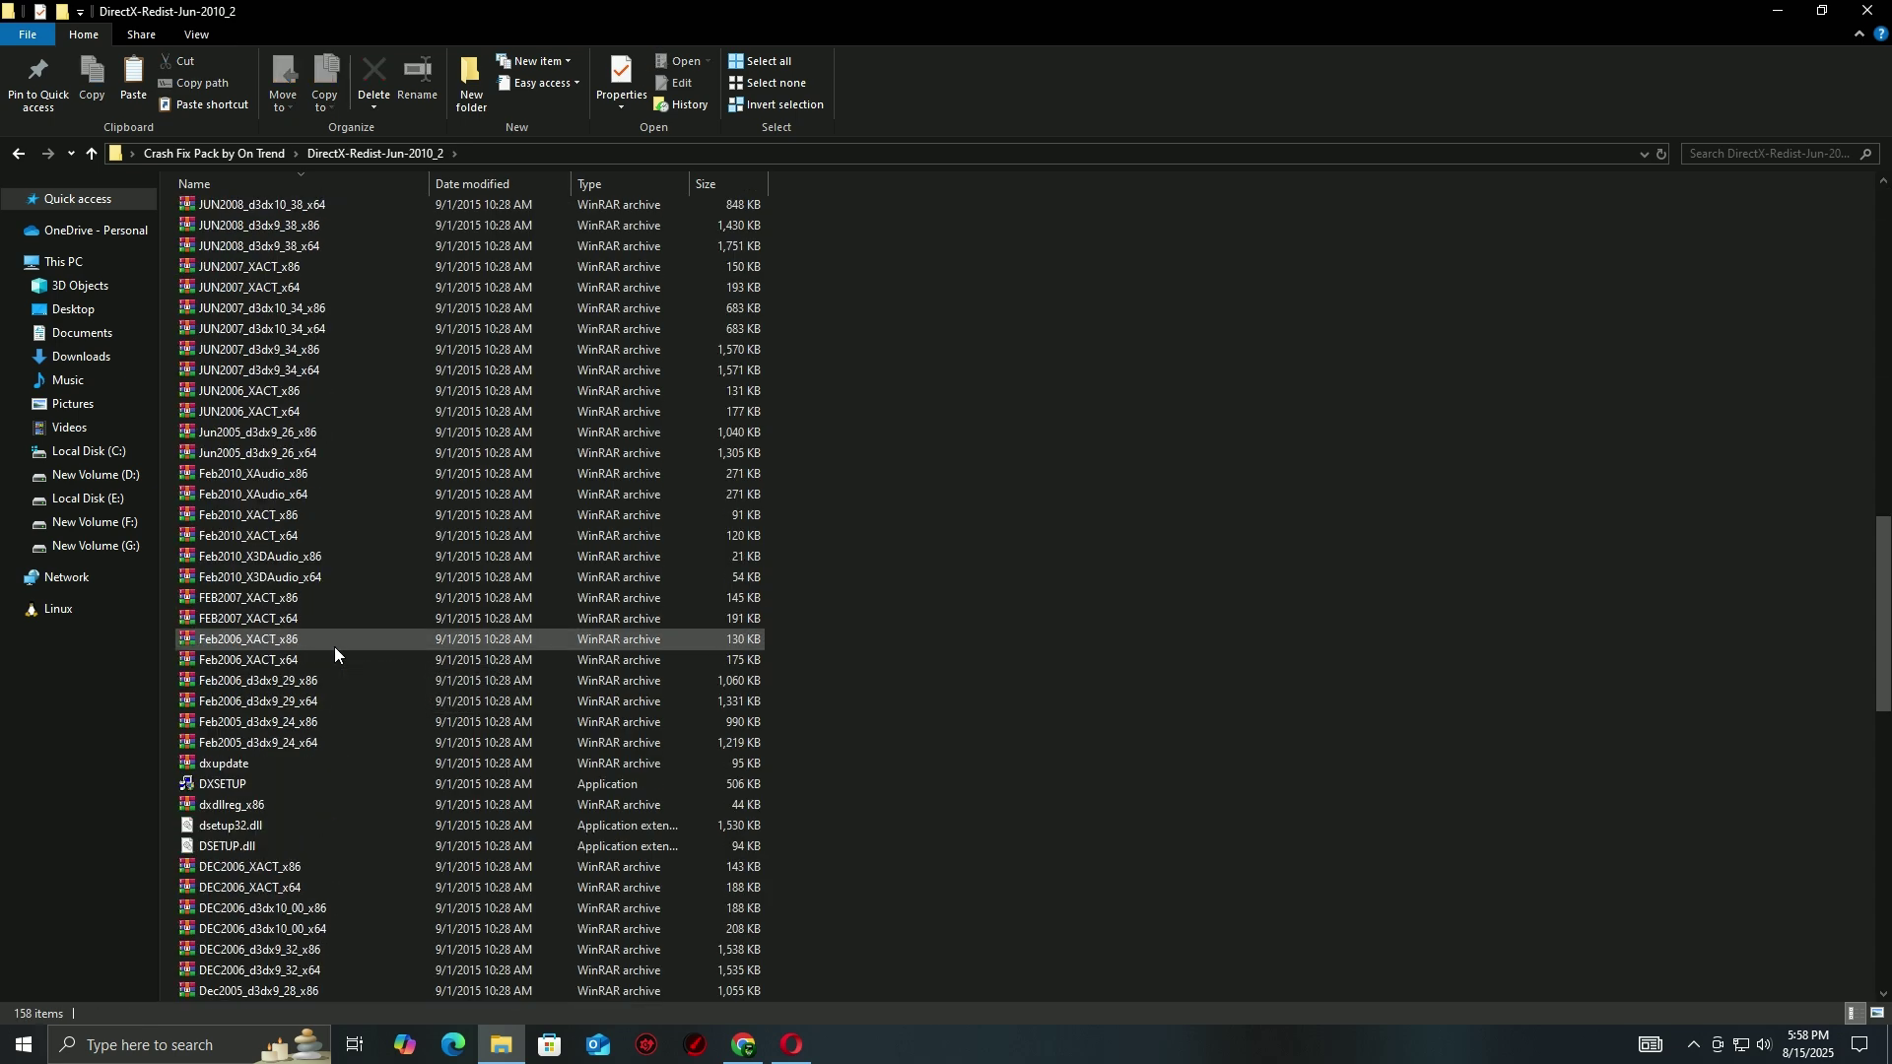
{"action": "left_click", "coordinate": [211, 540]}
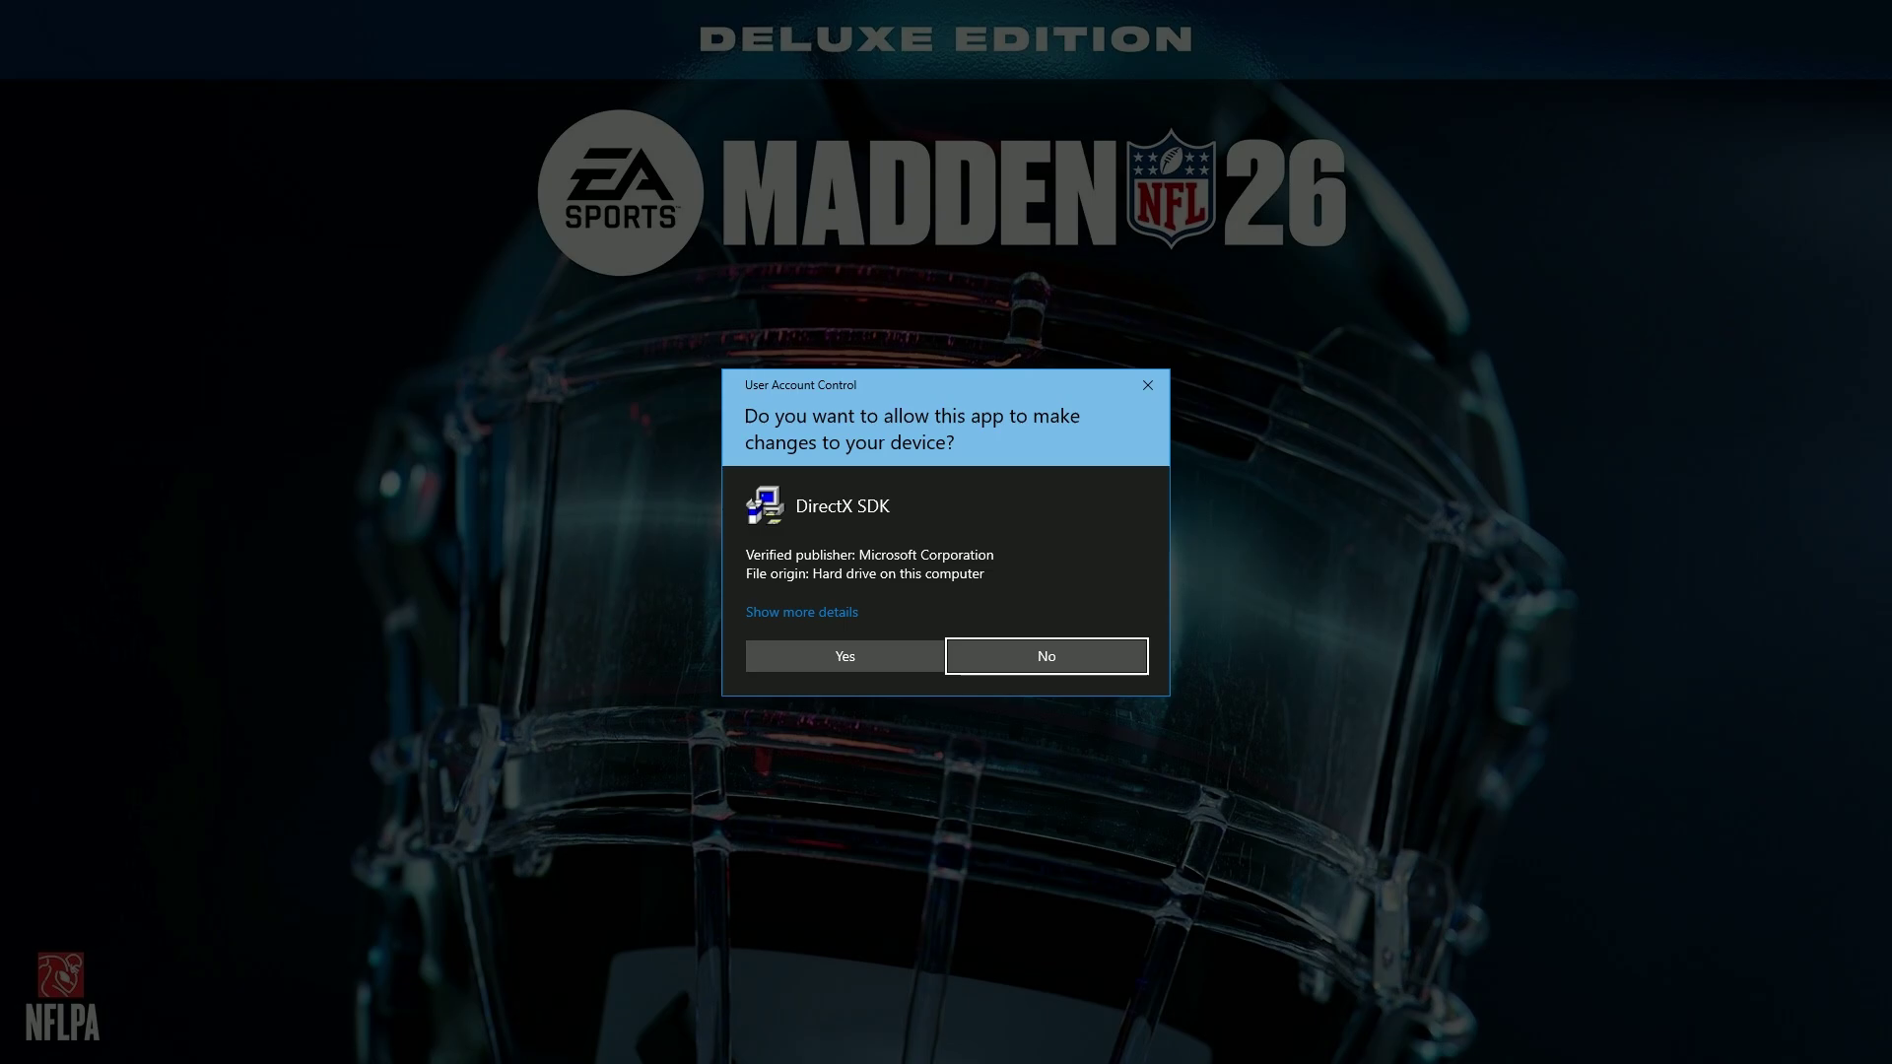
{"action": "left_click", "coordinate": [818, 655]}
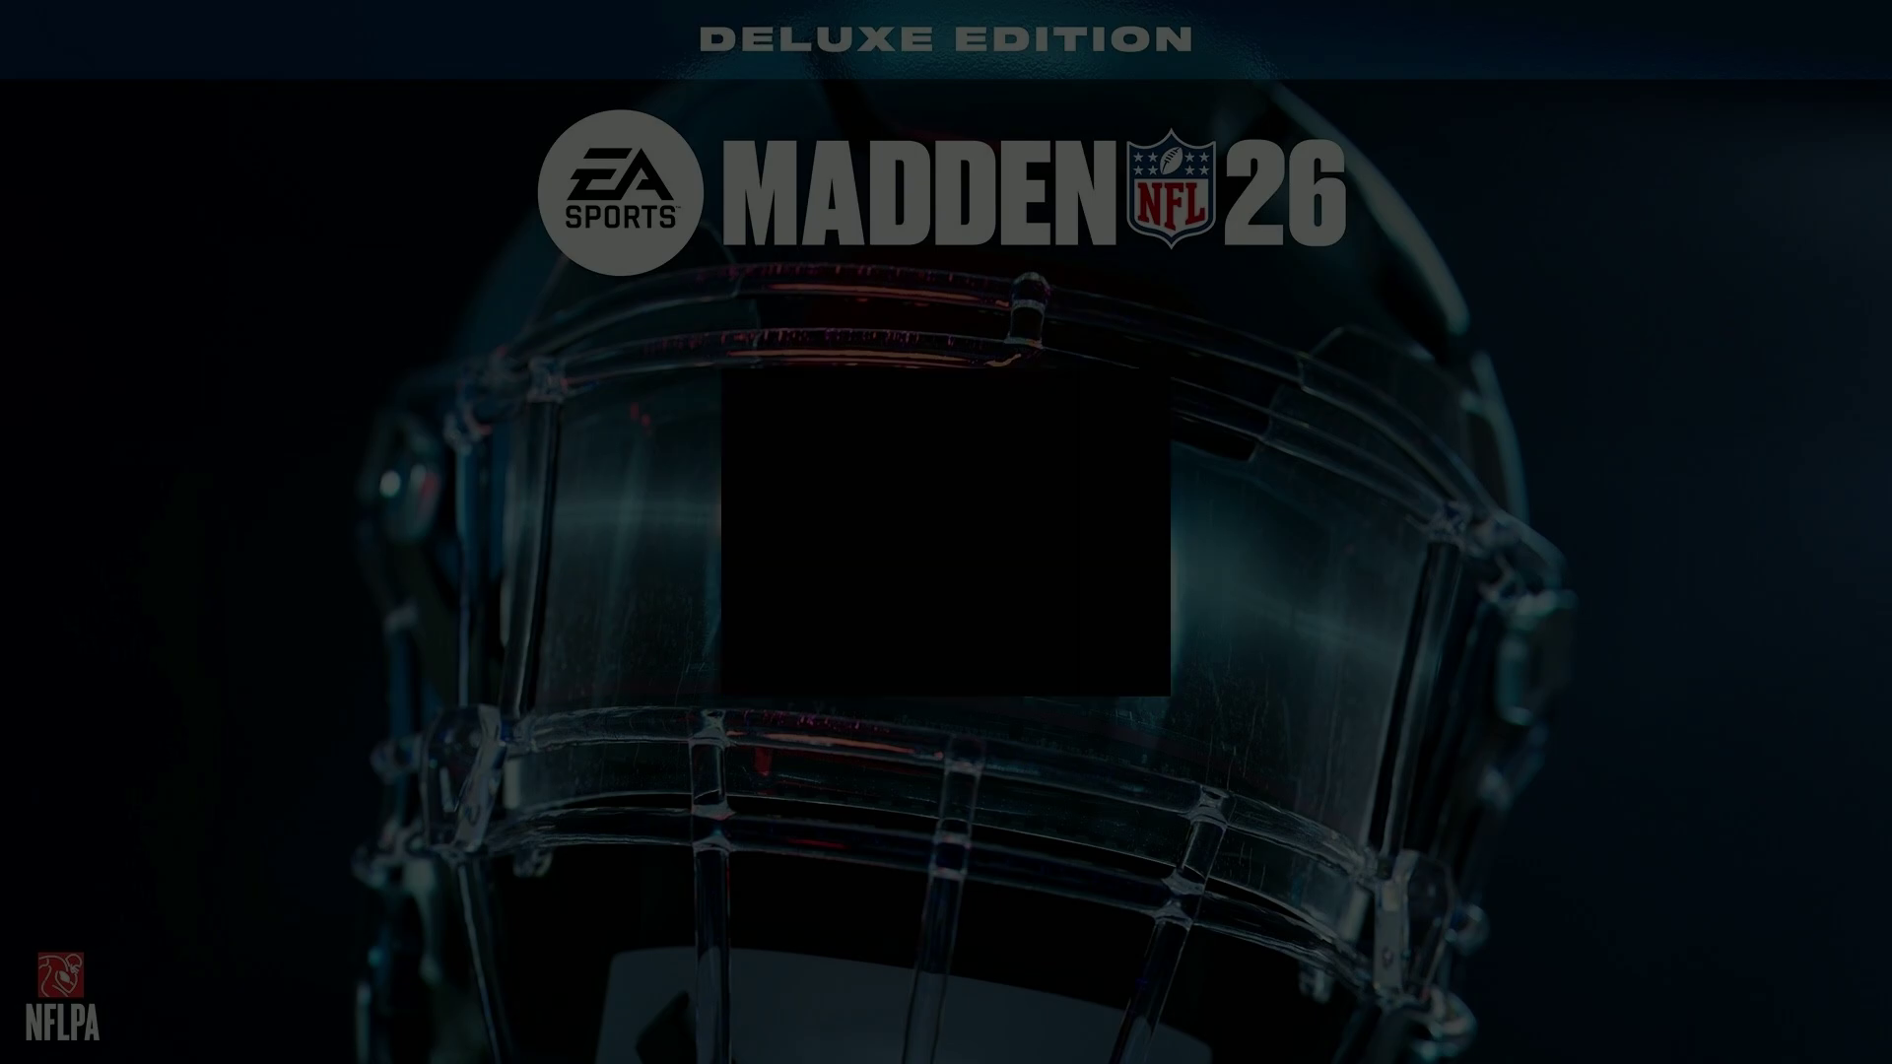
{"action": "left_click", "coordinate": [419, 442]}
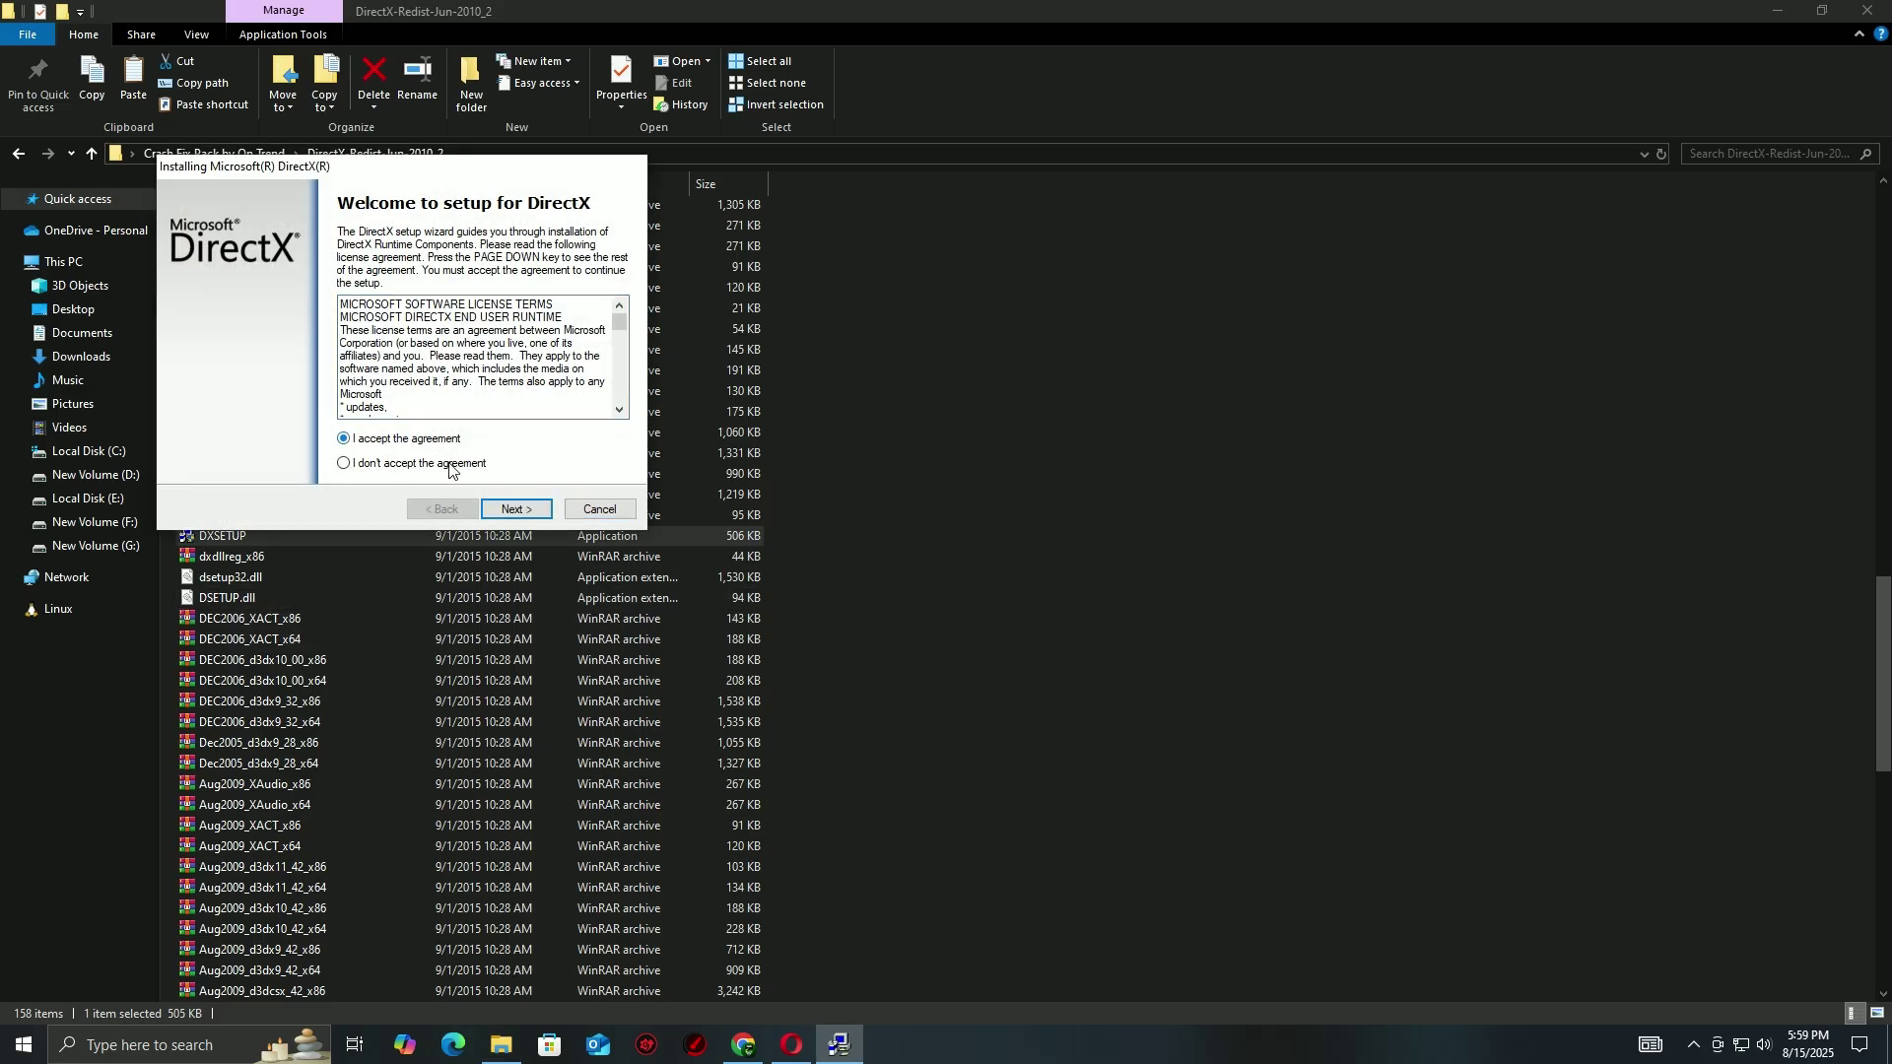
{"action": "left_click", "coordinate": [508, 509]}
{"action": "left_click", "coordinate": [509, 508]}
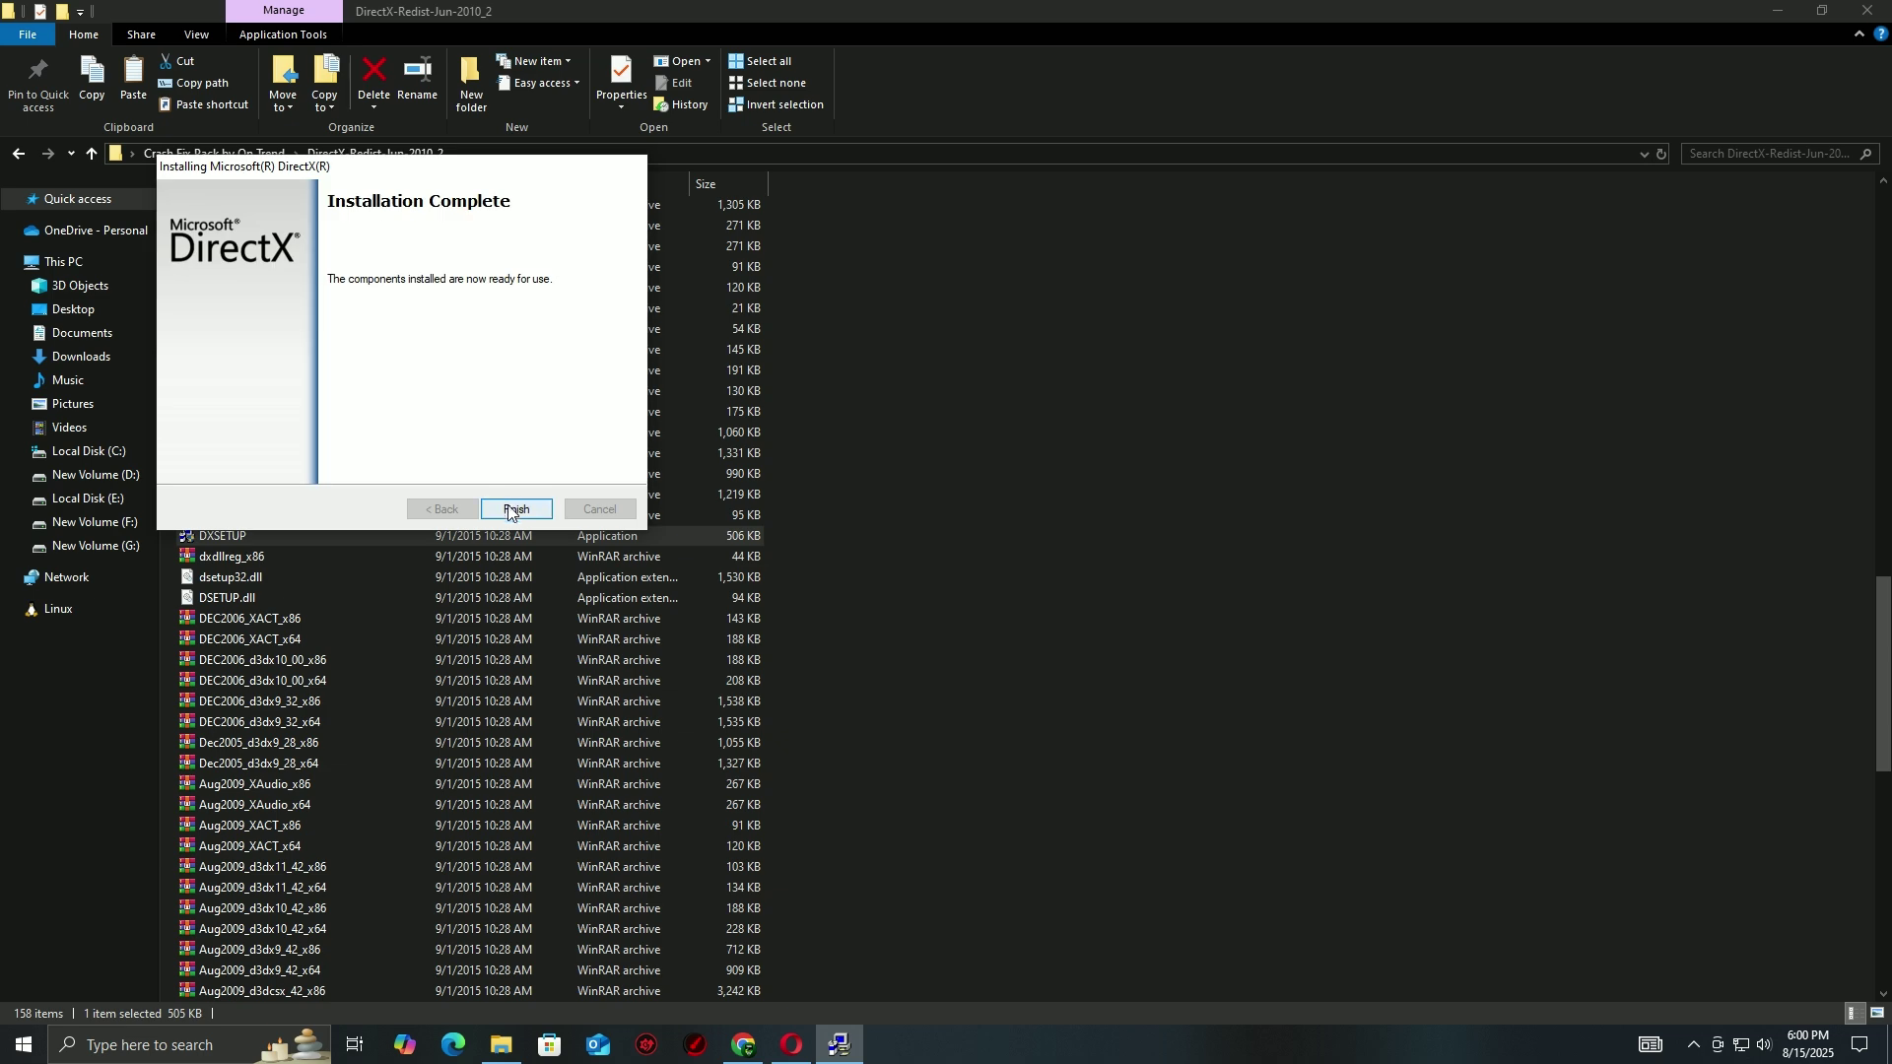
{"action": "left_click", "coordinate": [508, 511]}
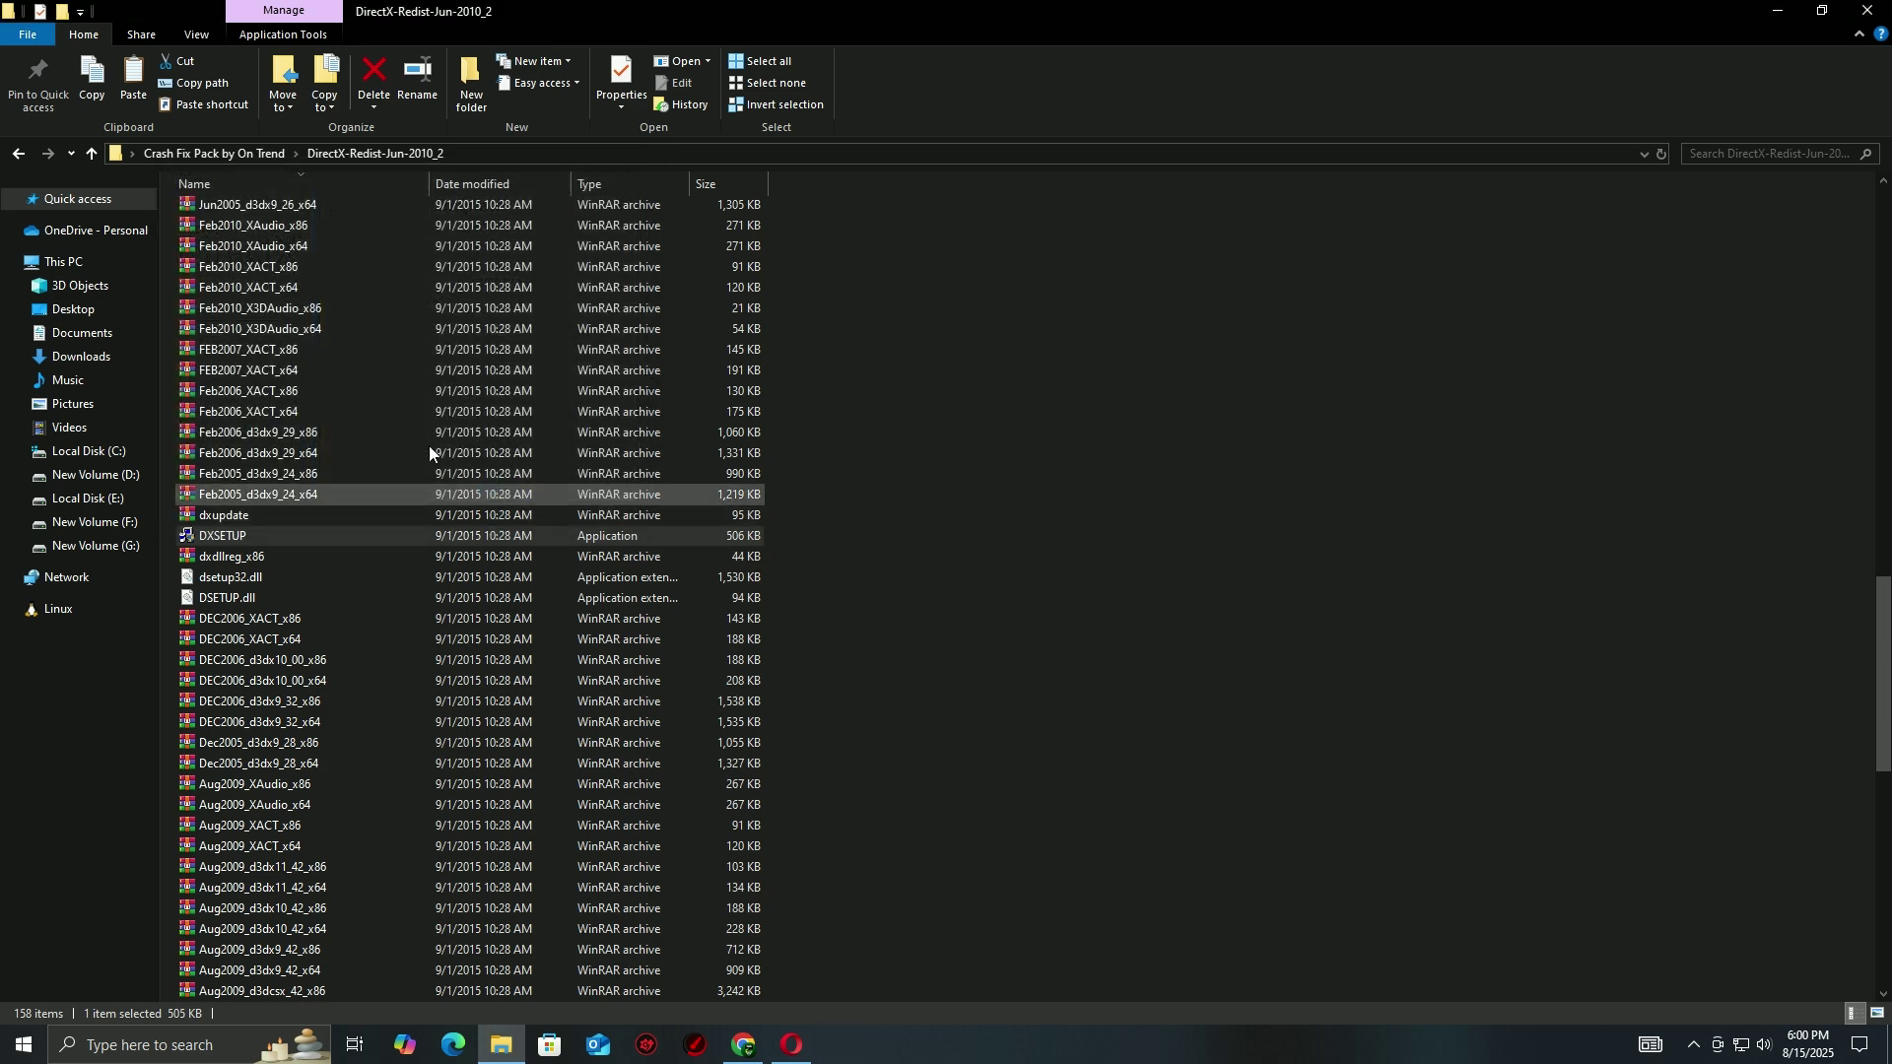
- Run the install_all batch file from the Visual-C-Runtimes-All-in-One-Jun-2025 folder and allow each Visual C++ installer to make changes
{"action": "left_click", "coordinate": [18, 158]}
{"action": "double_click", "coordinate": [211, 235]}
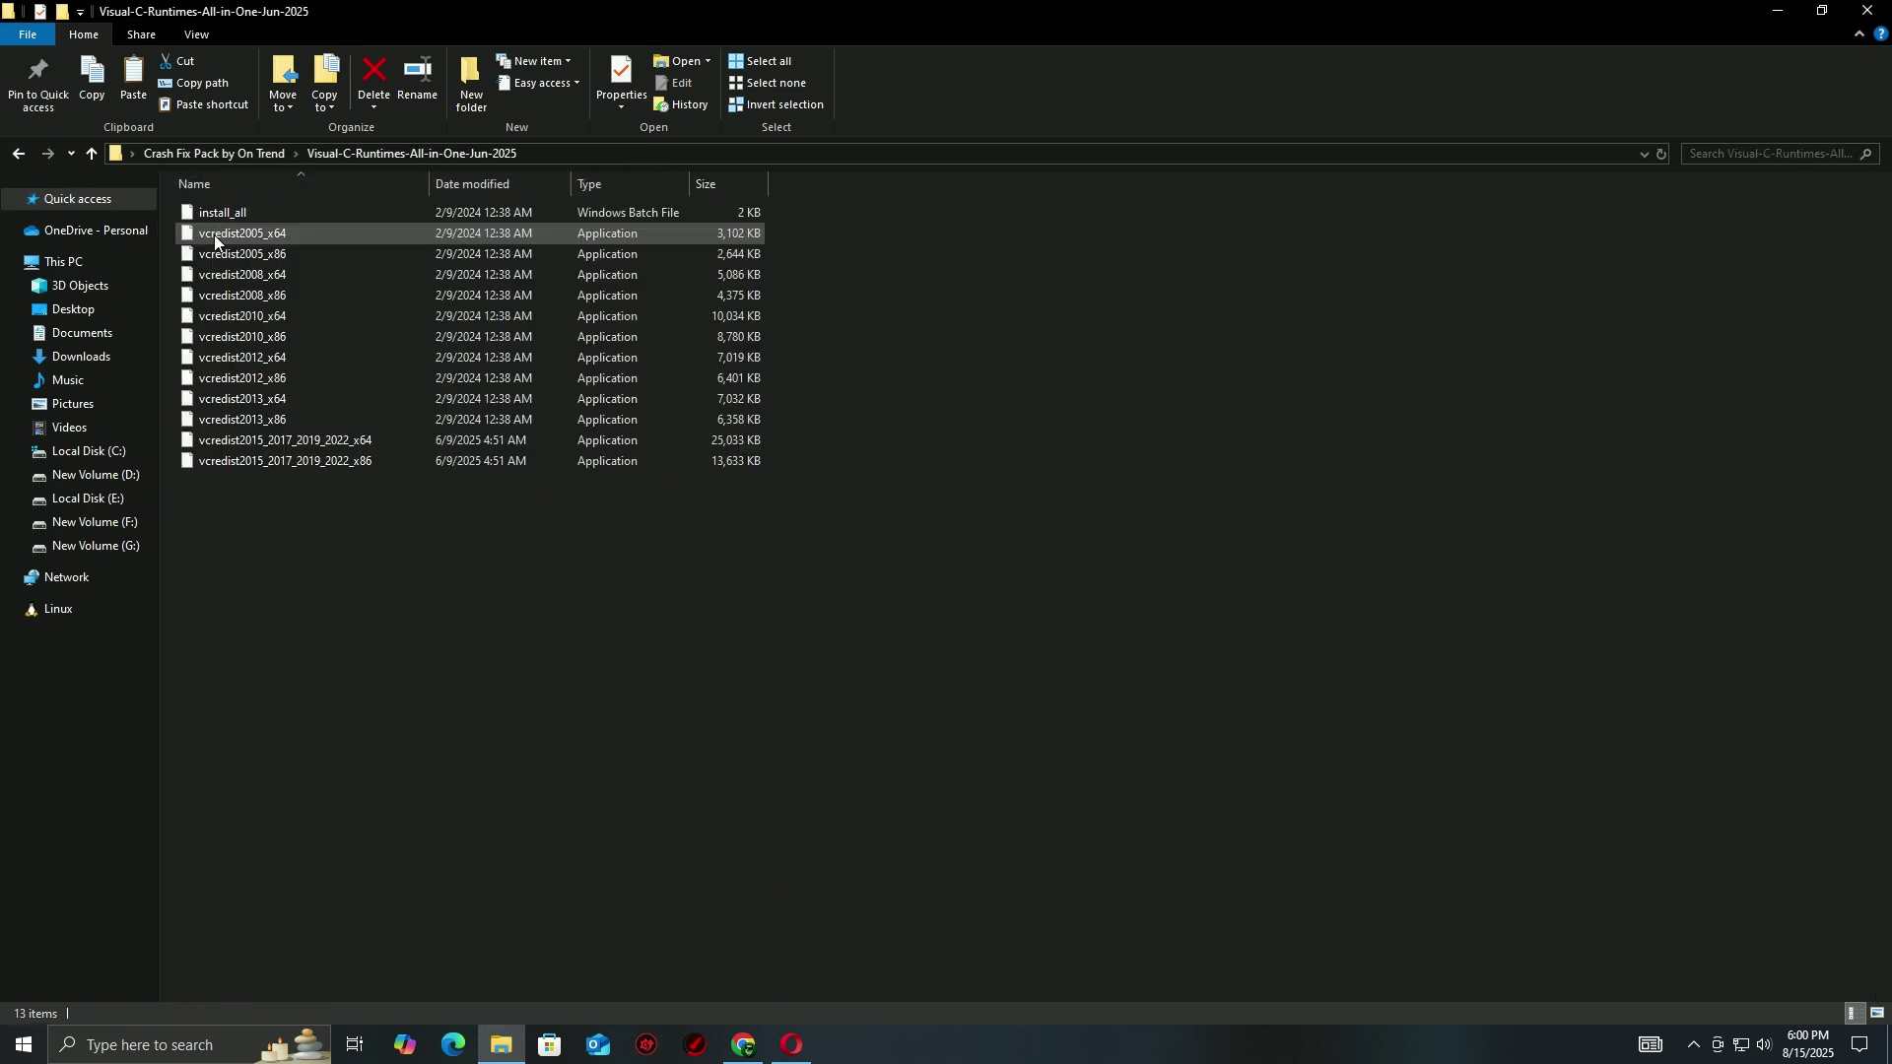
{"action": "double_click", "coordinate": [216, 221]}
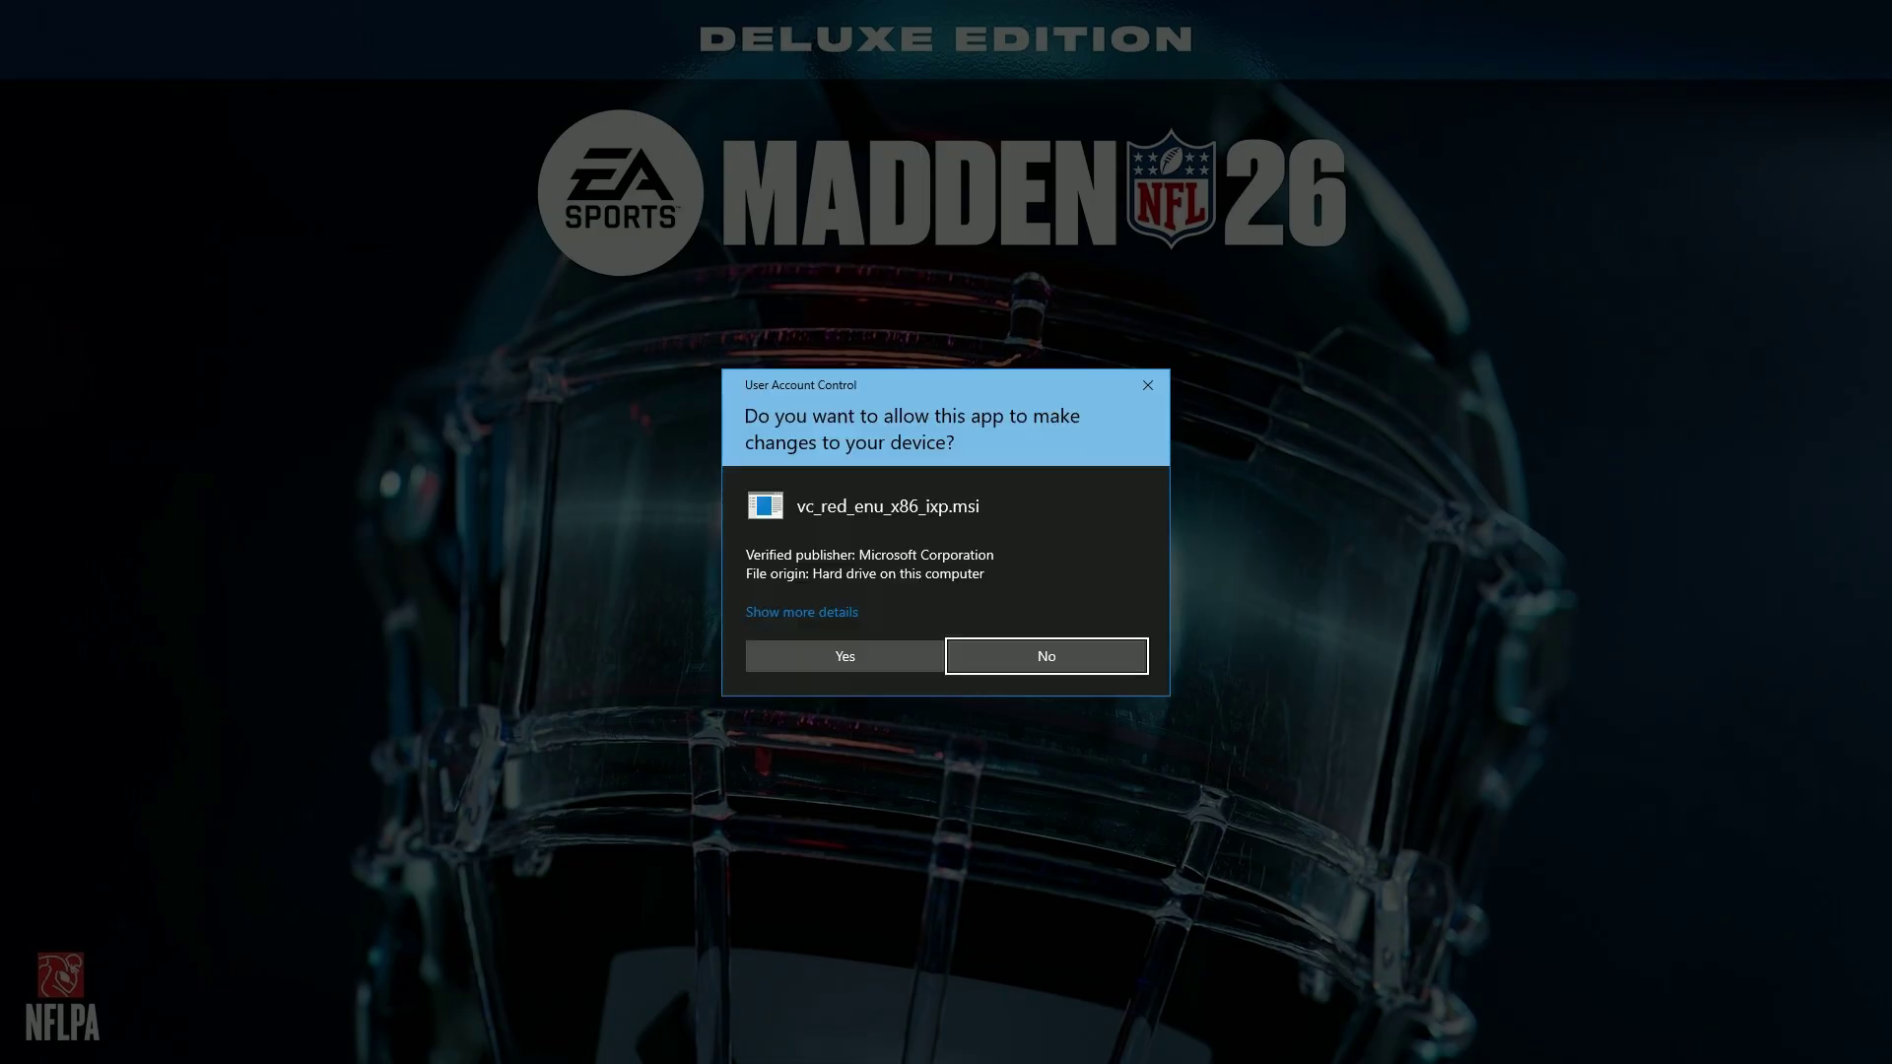
{"action": "left_click", "coordinate": [779, 645]}
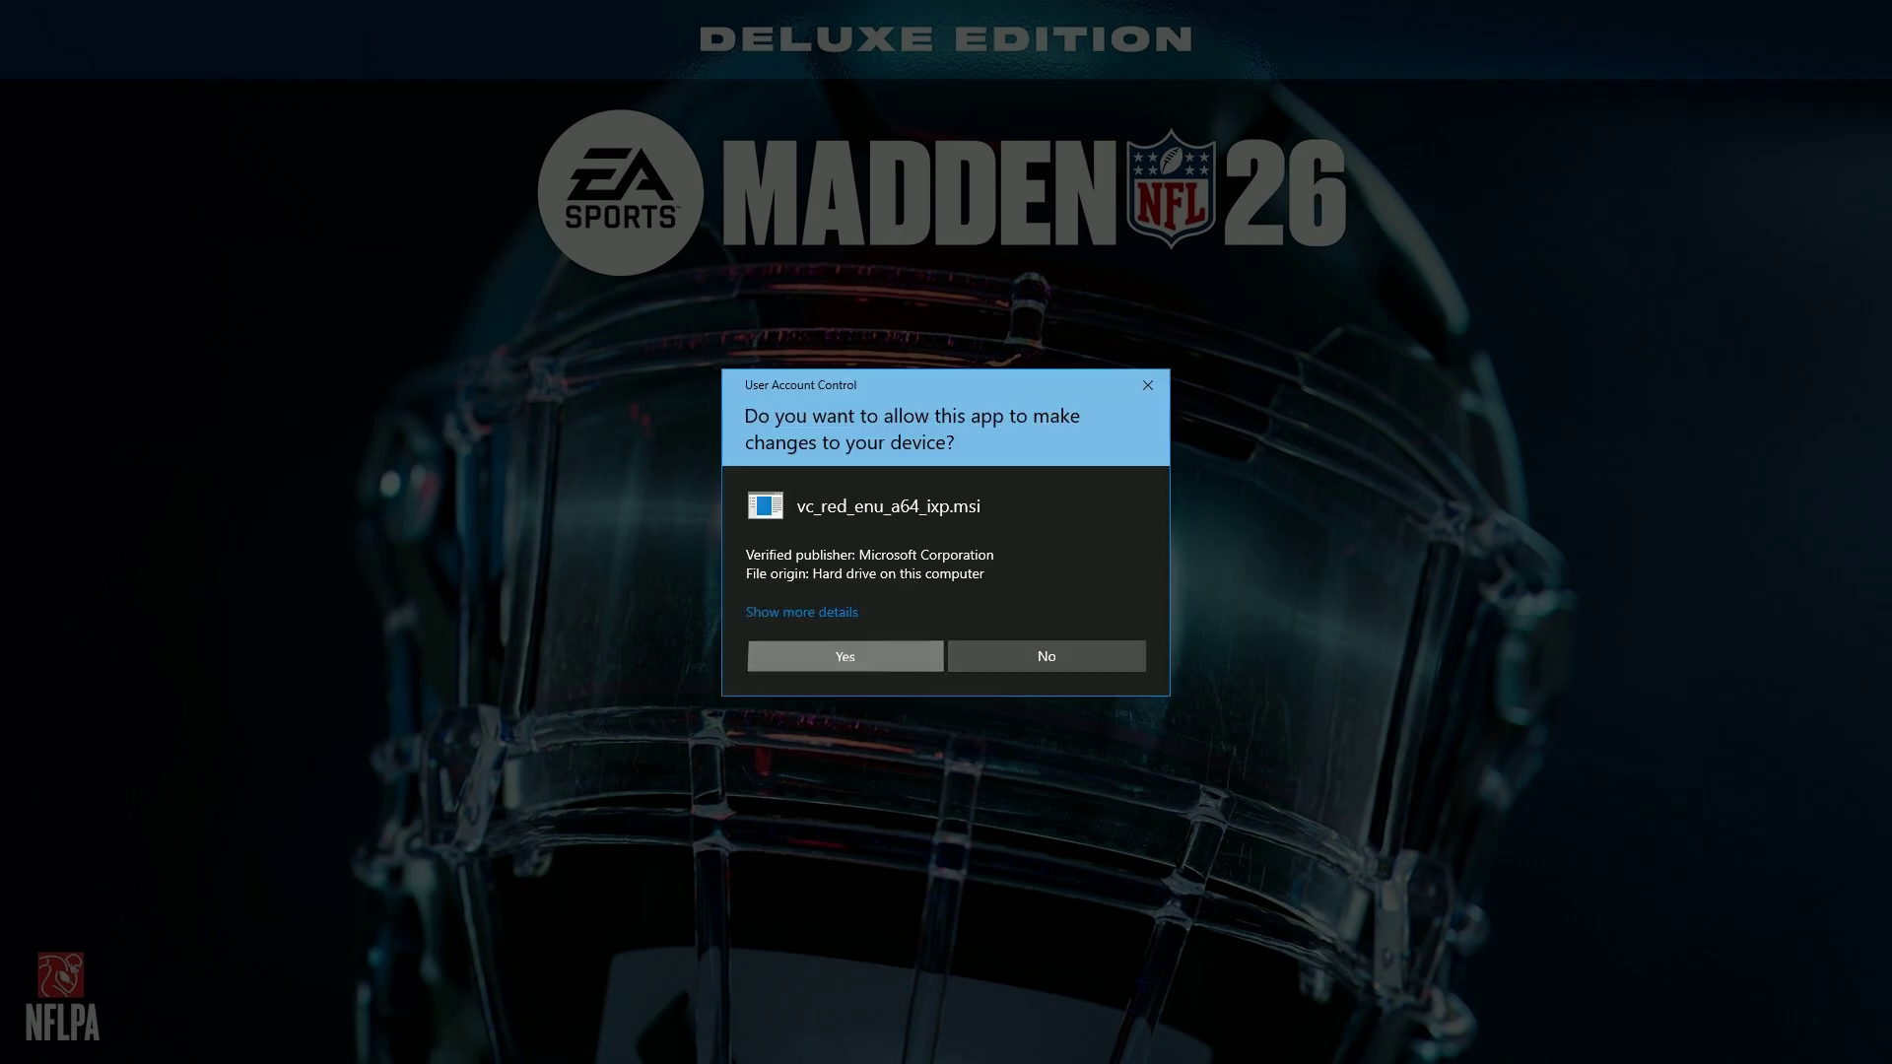
{"action": "left_click", "coordinate": [778, 645]}
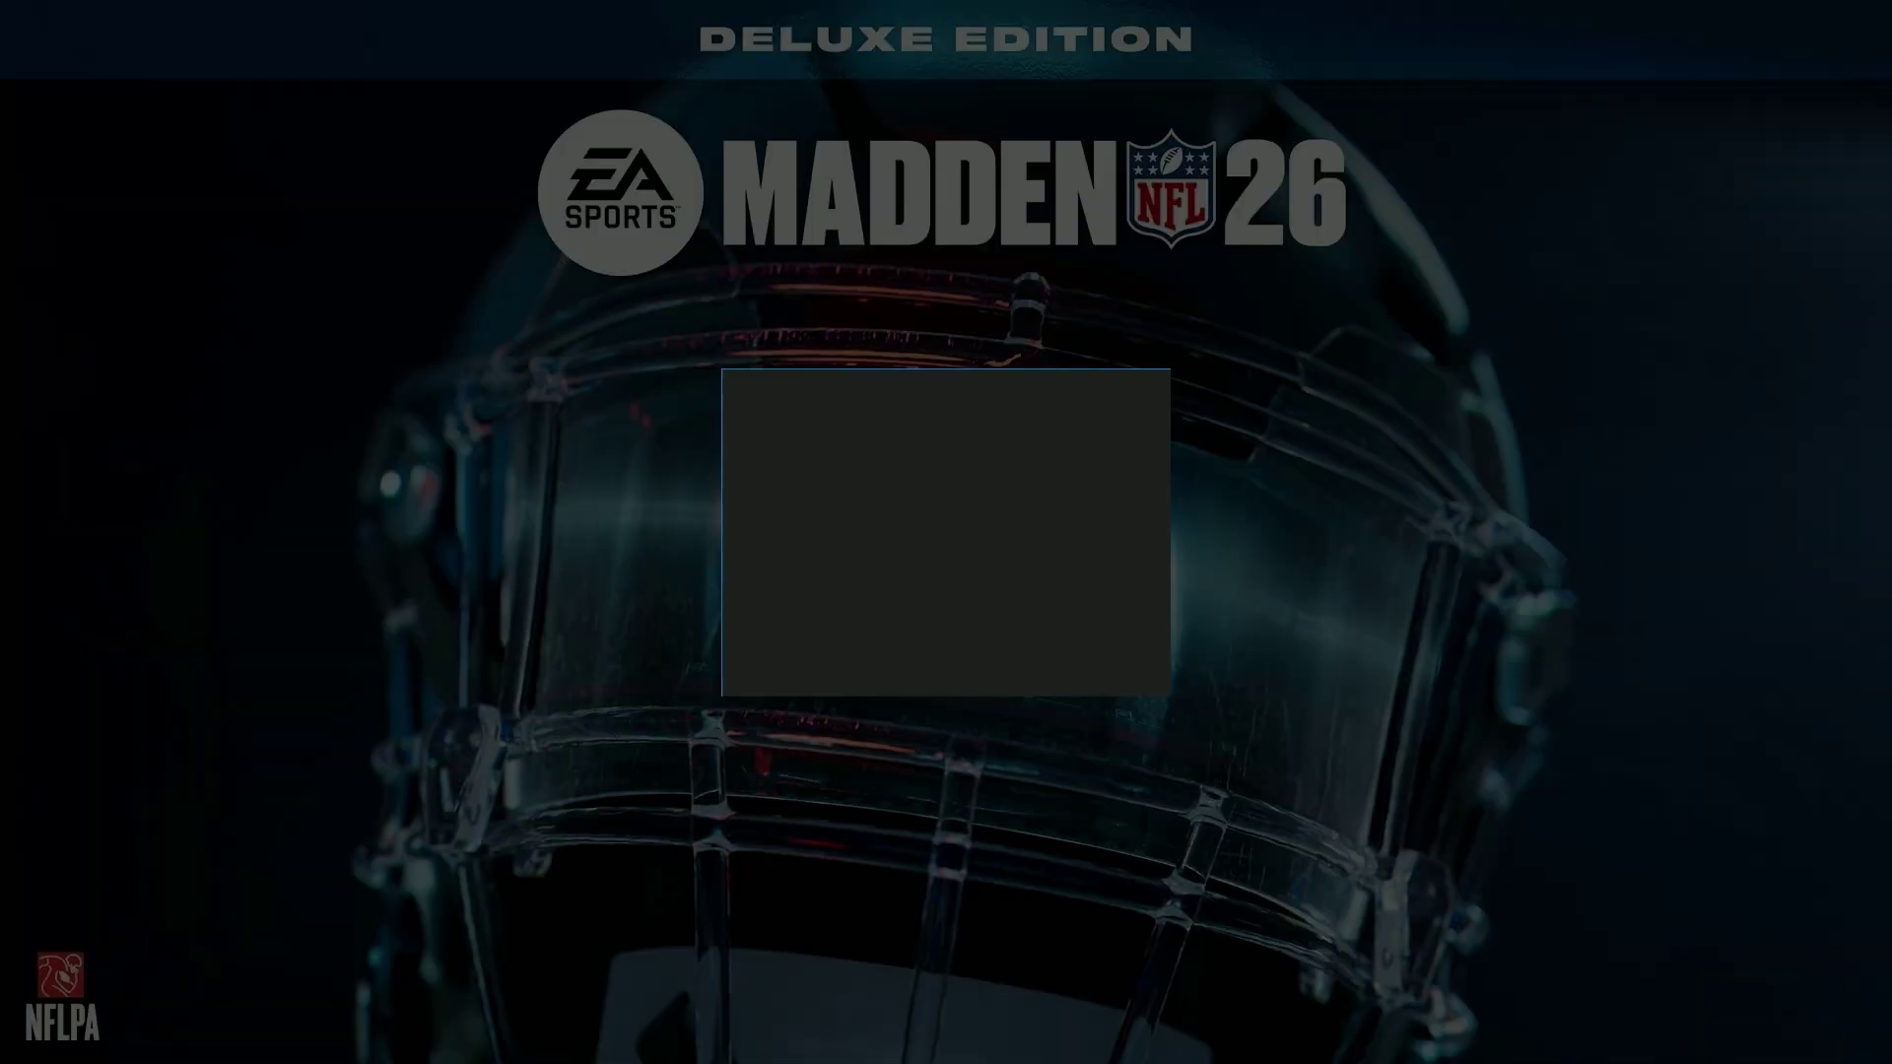
{"action": "left_click", "coordinate": [779, 645]}
{"action": "left_click", "coordinate": [779, 648]}
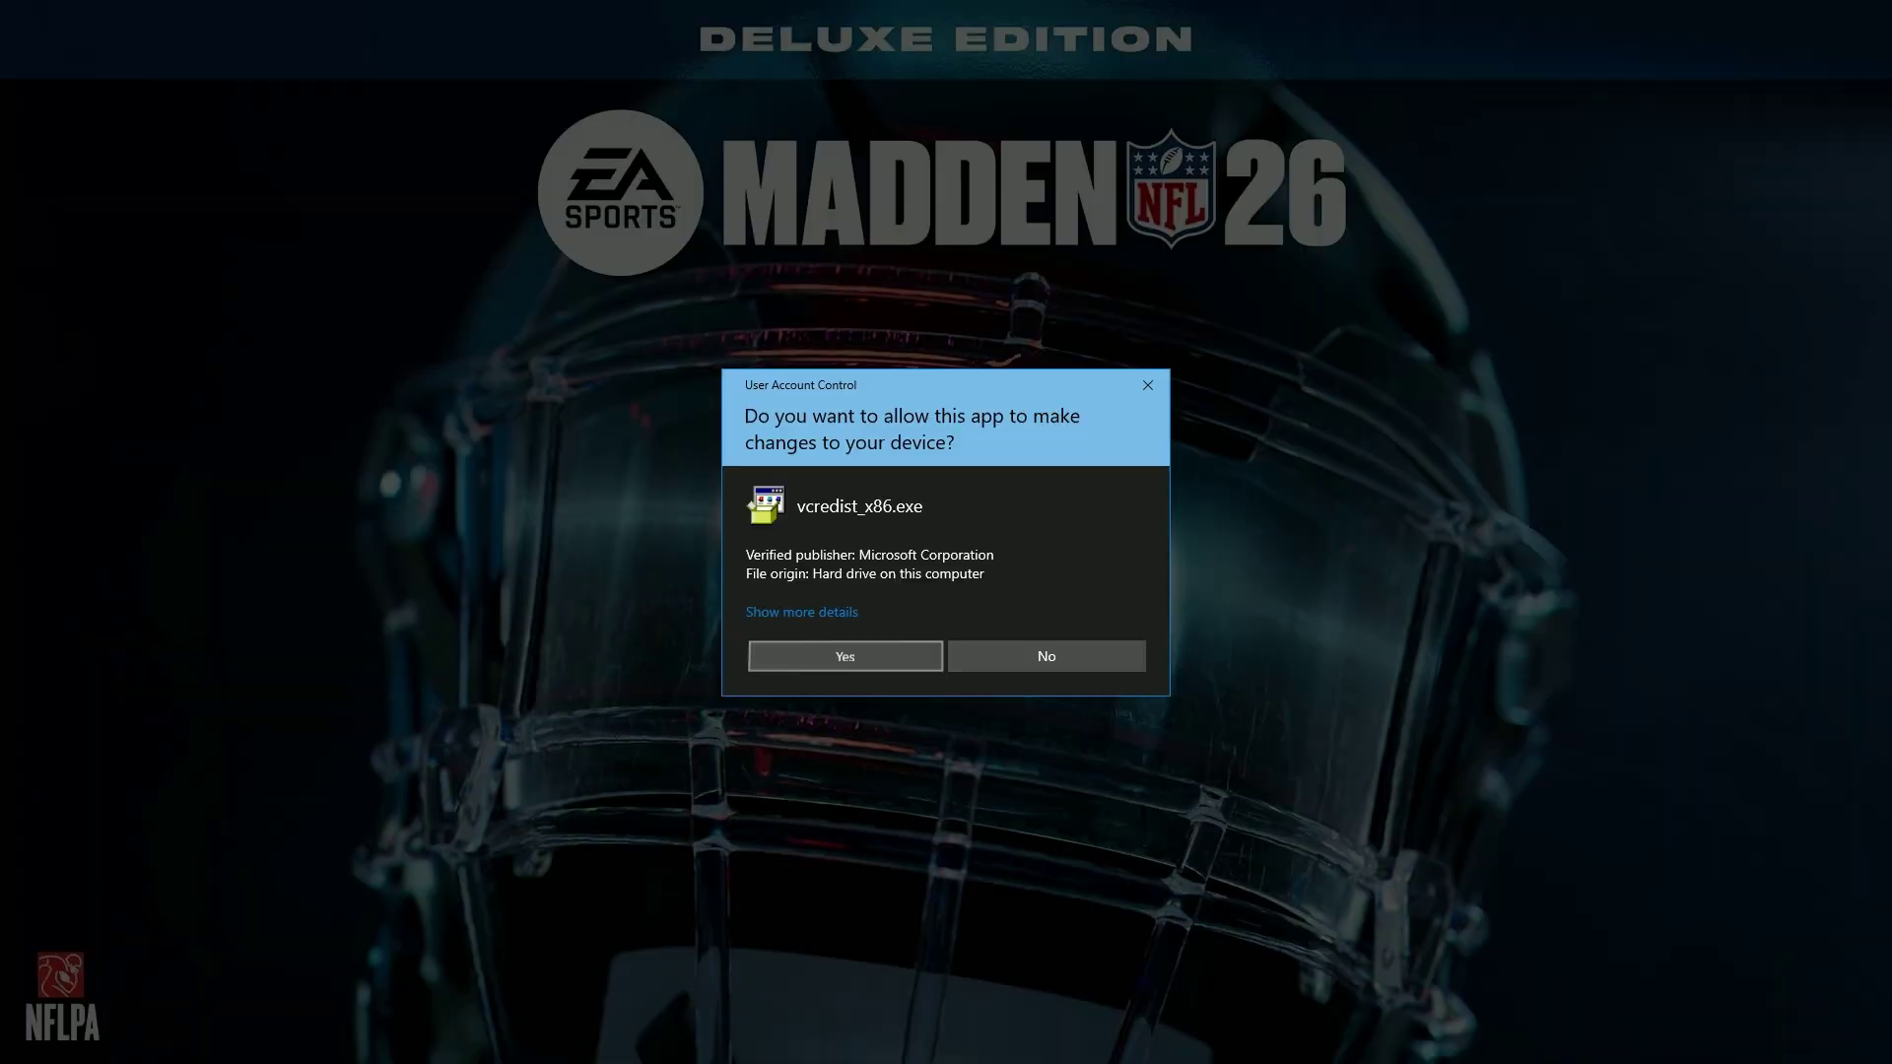
{"action": "left_click", "coordinate": [778, 659]}
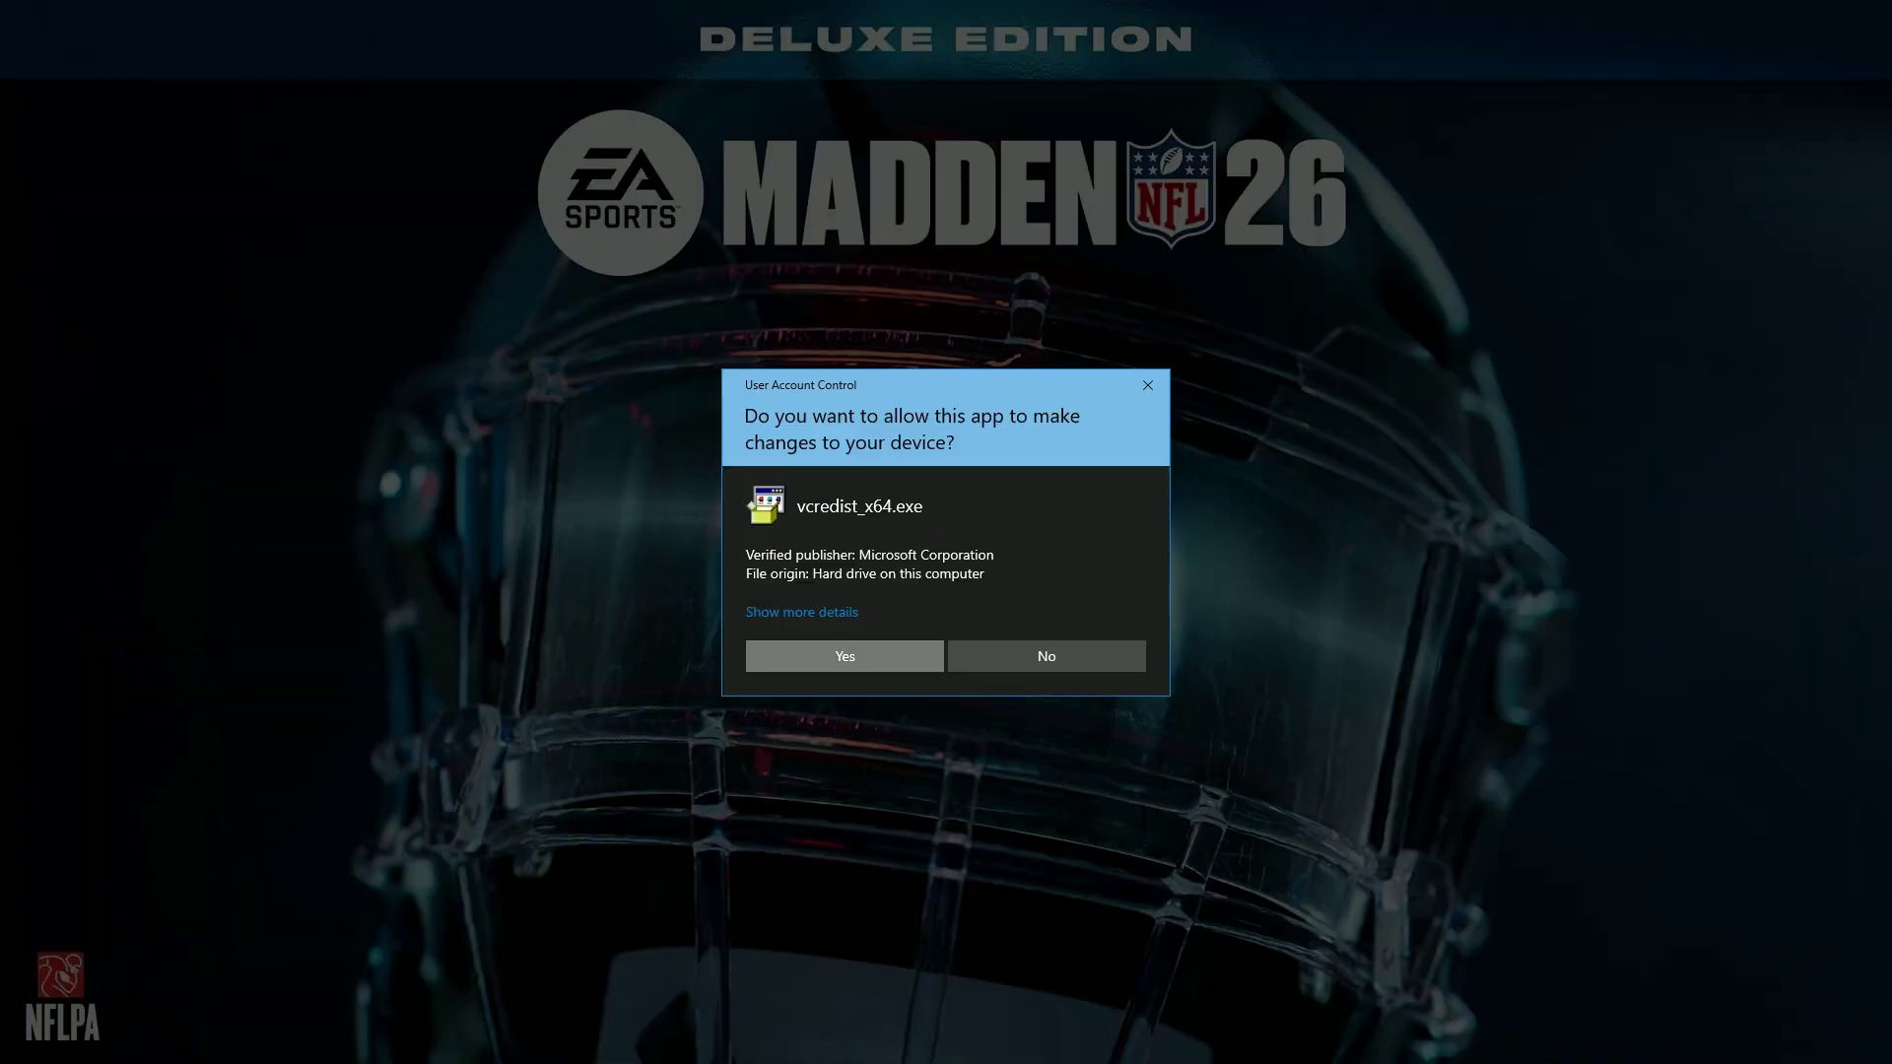
{"action": "left_click", "coordinate": [779, 648]}
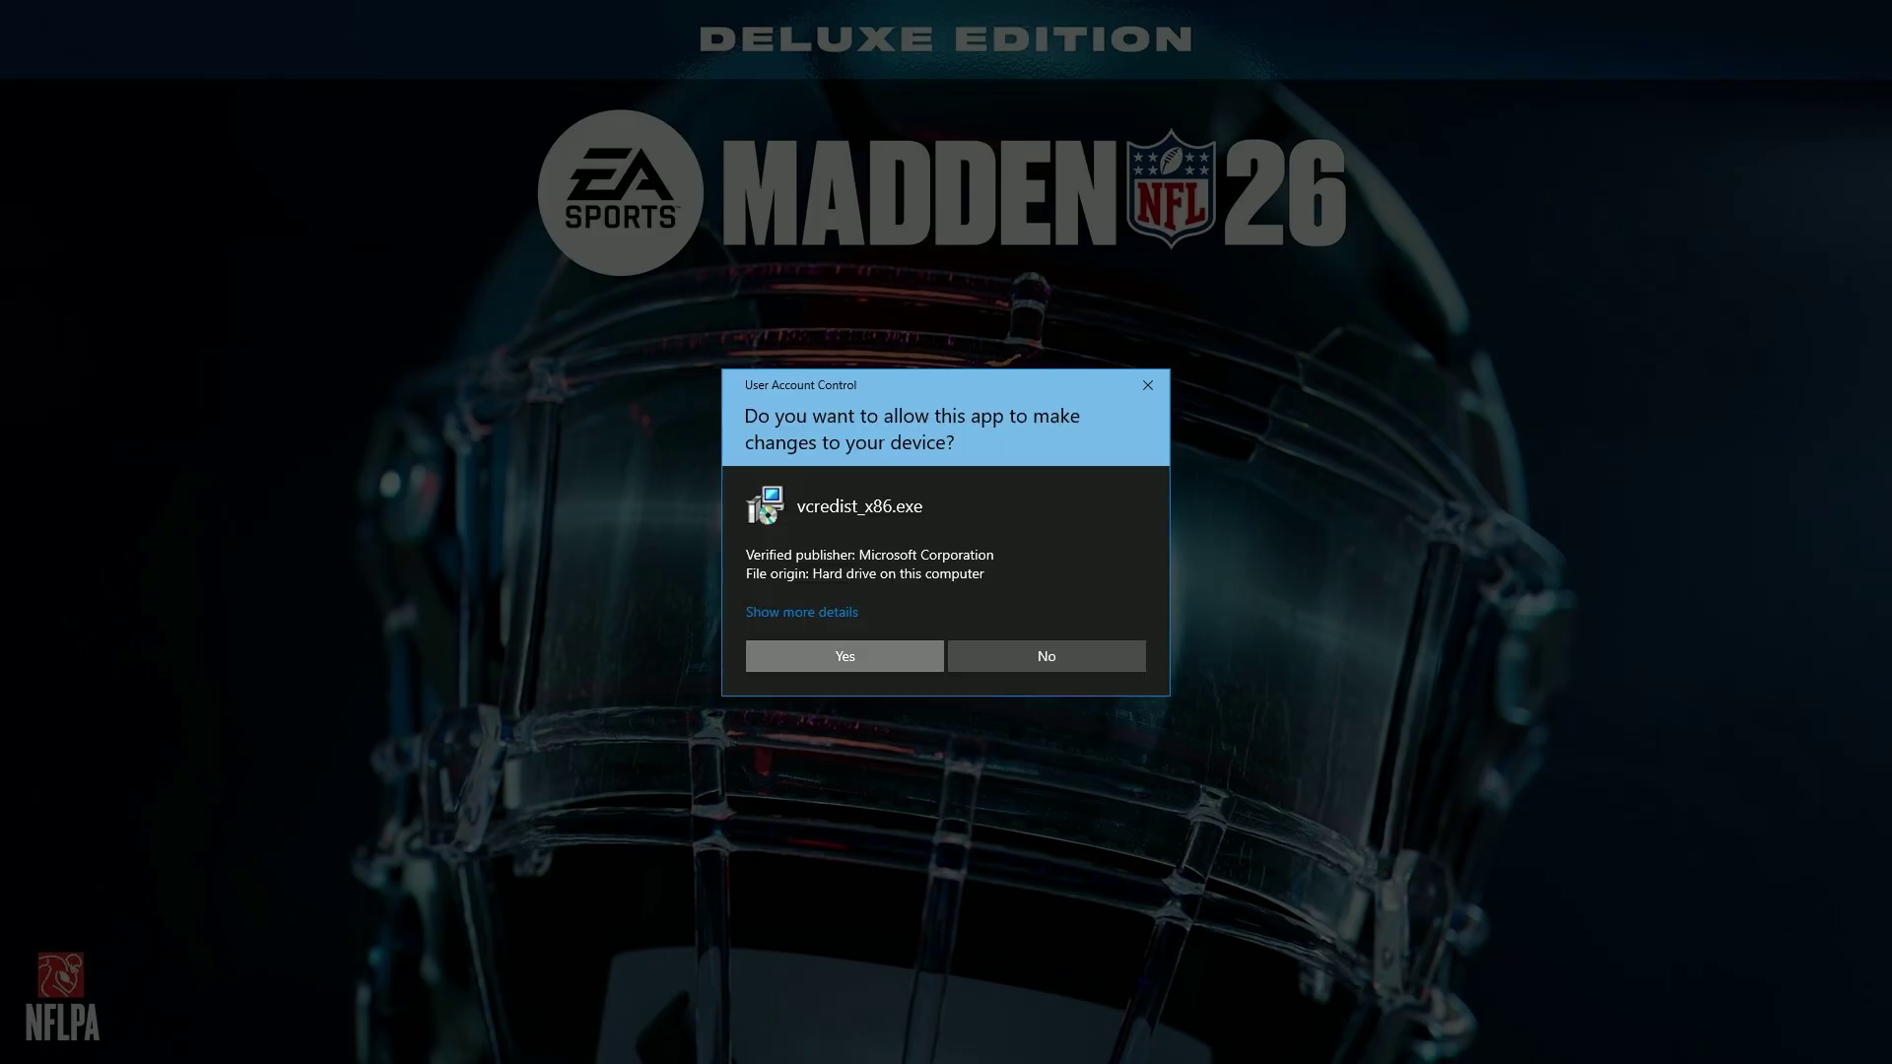
{"action": "left_click", "coordinate": [779, 656]}
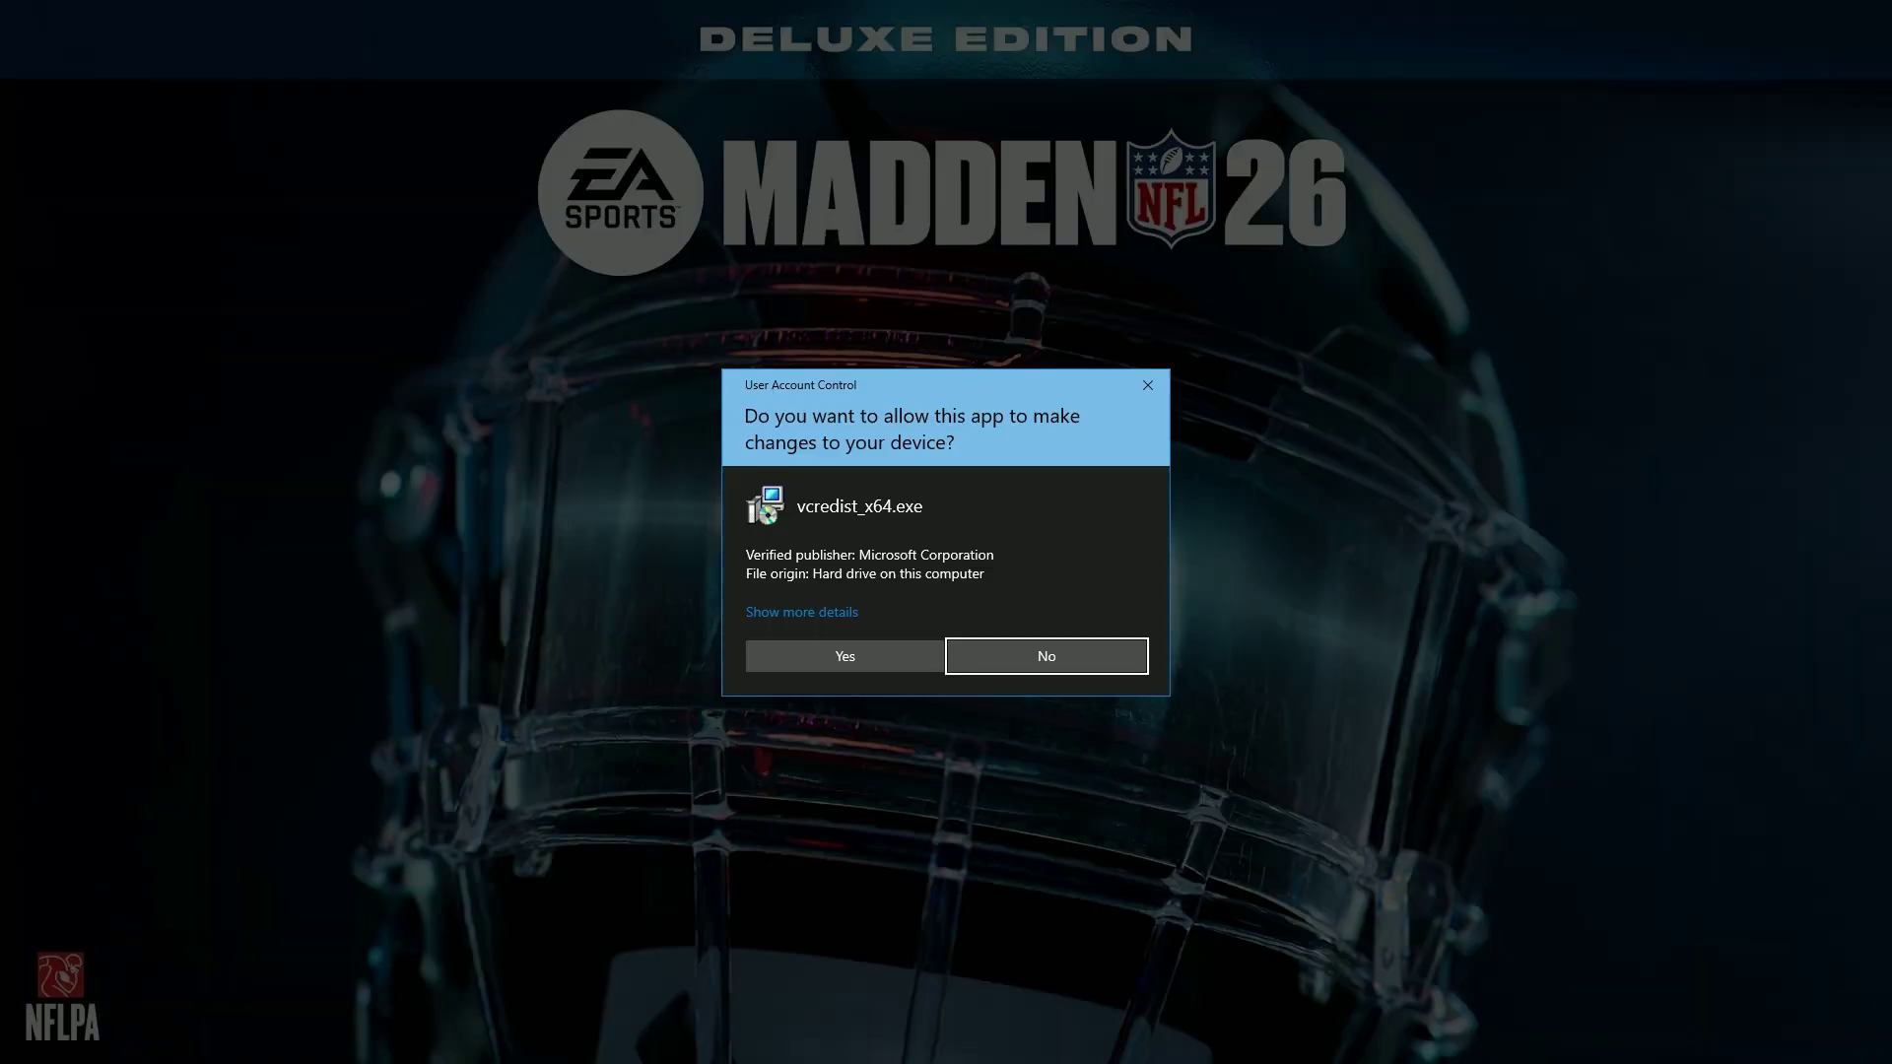
{"action": "left_click", "coordinate": [779, 656]}
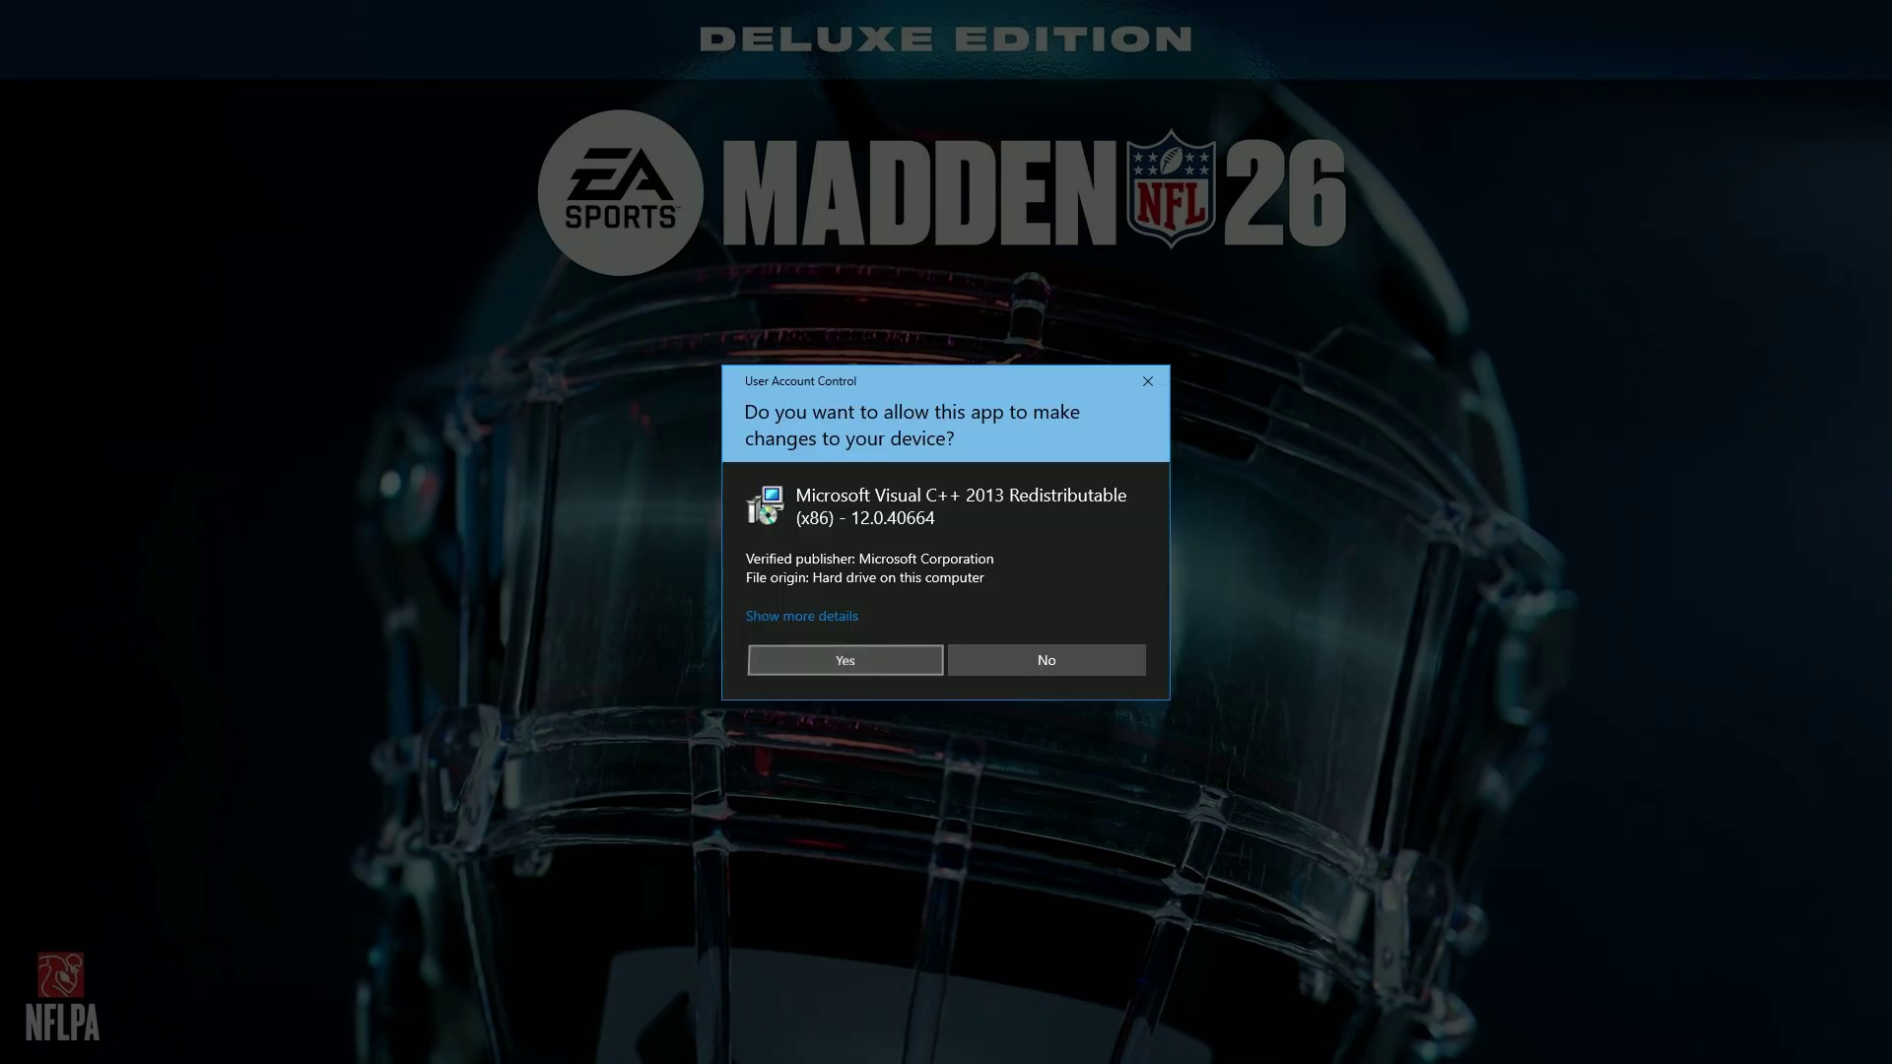
{"action": "left_click", "coordinate": [779, 655]}
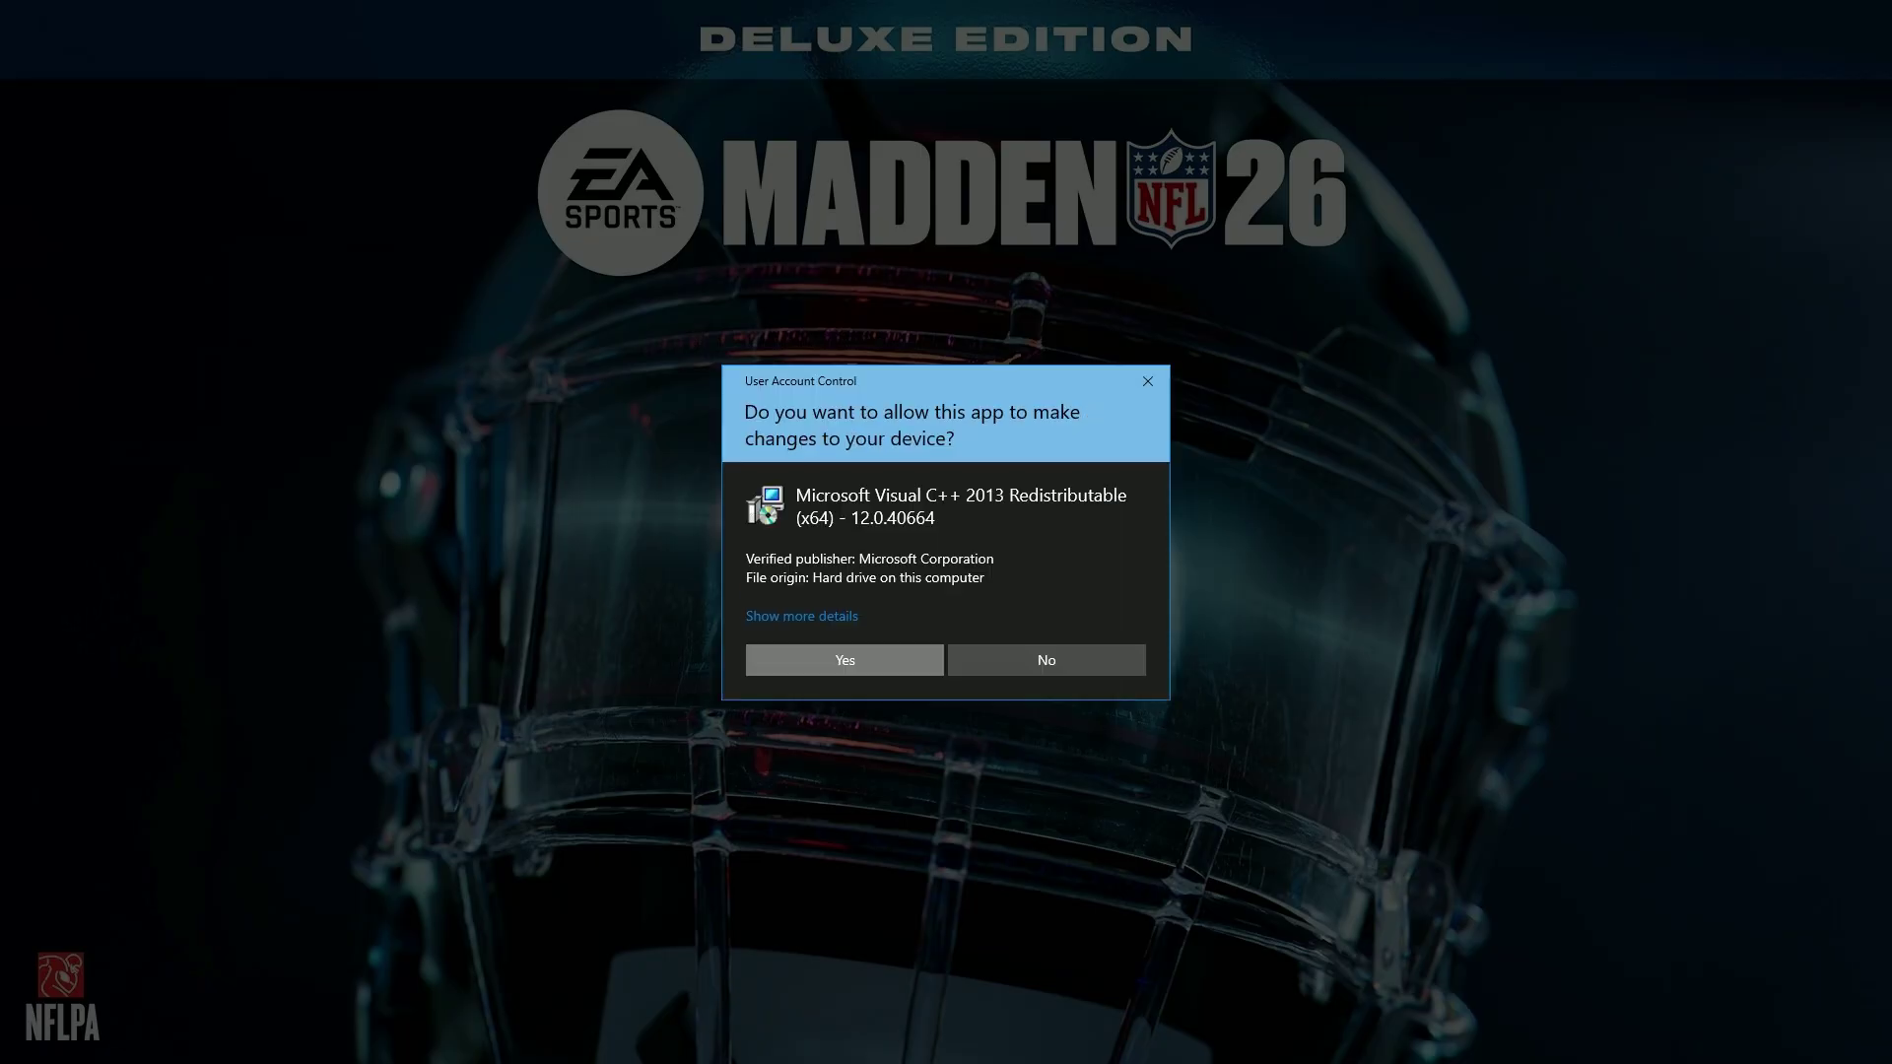
{"action": "left_click", "coordinate": [779, 655]}
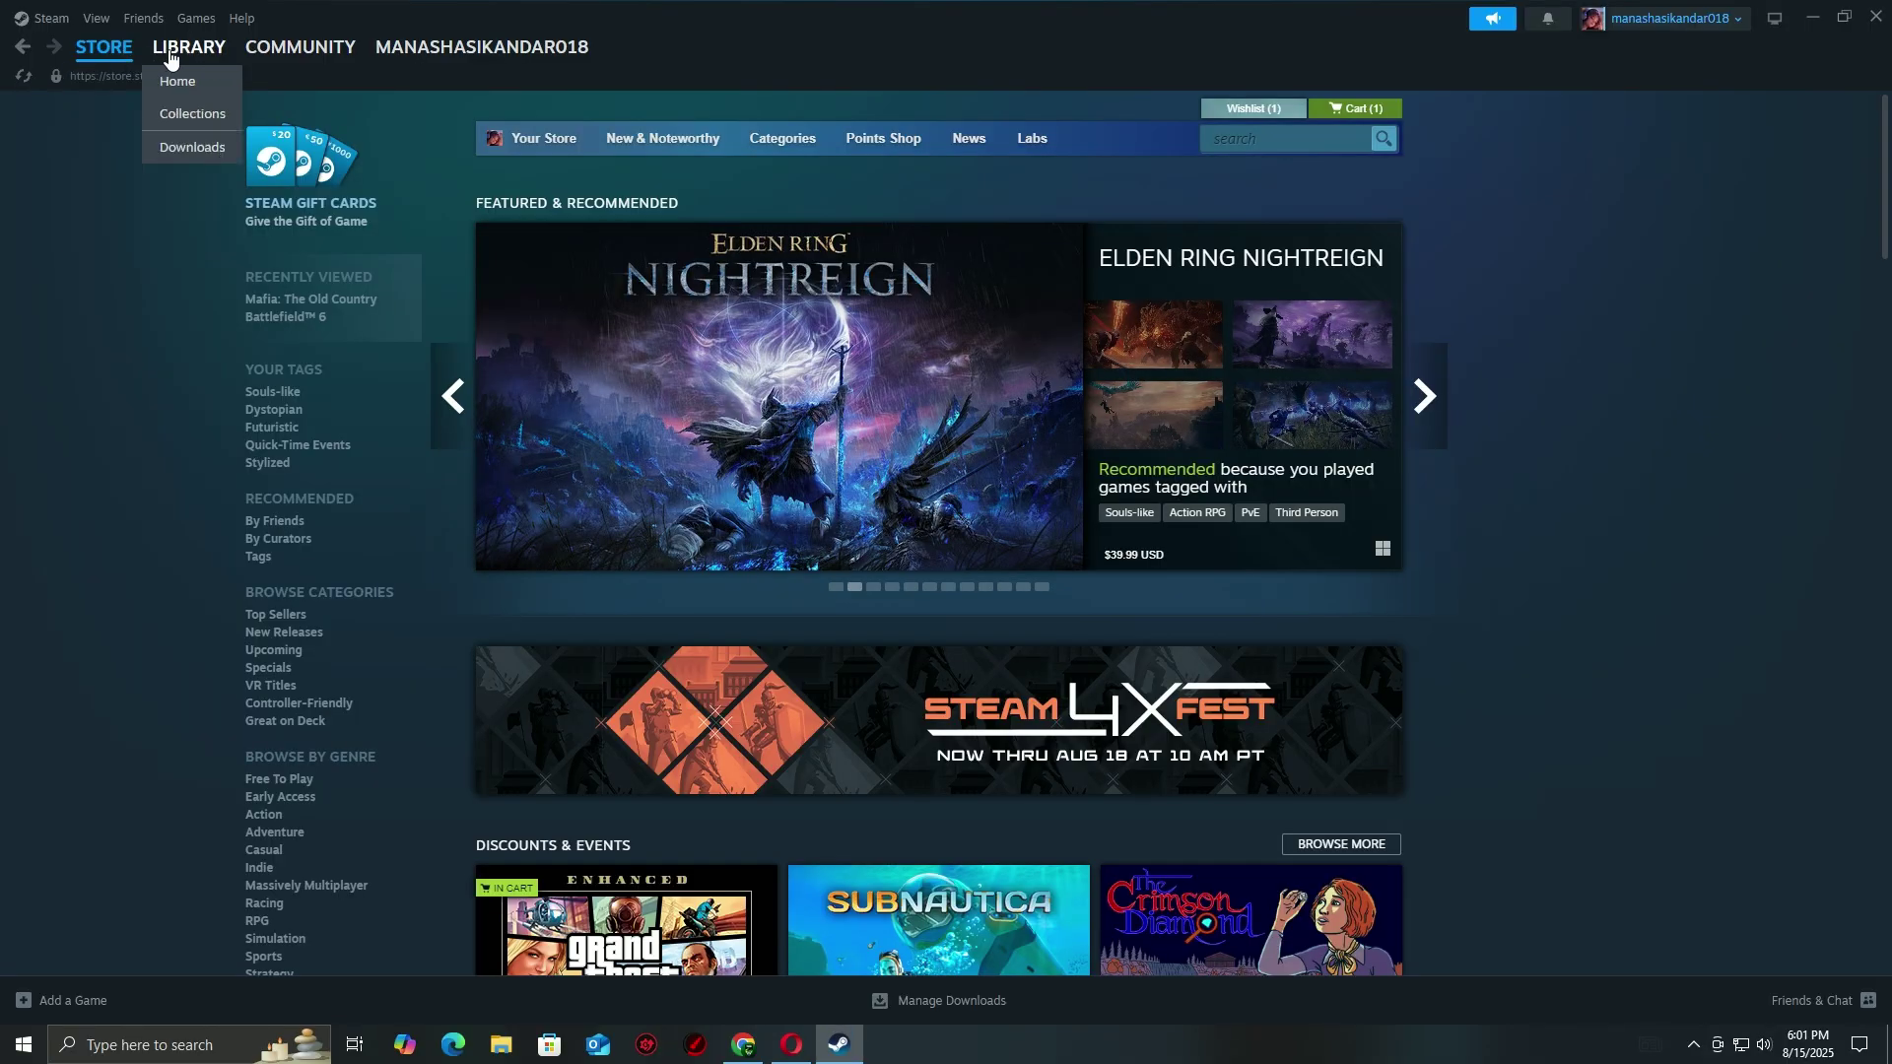
- Switch to Steam and browse to the Stellar Blade Demo's installation folder from its installed files properties
{"action": "left_click", "coordinate": [169, 54]}
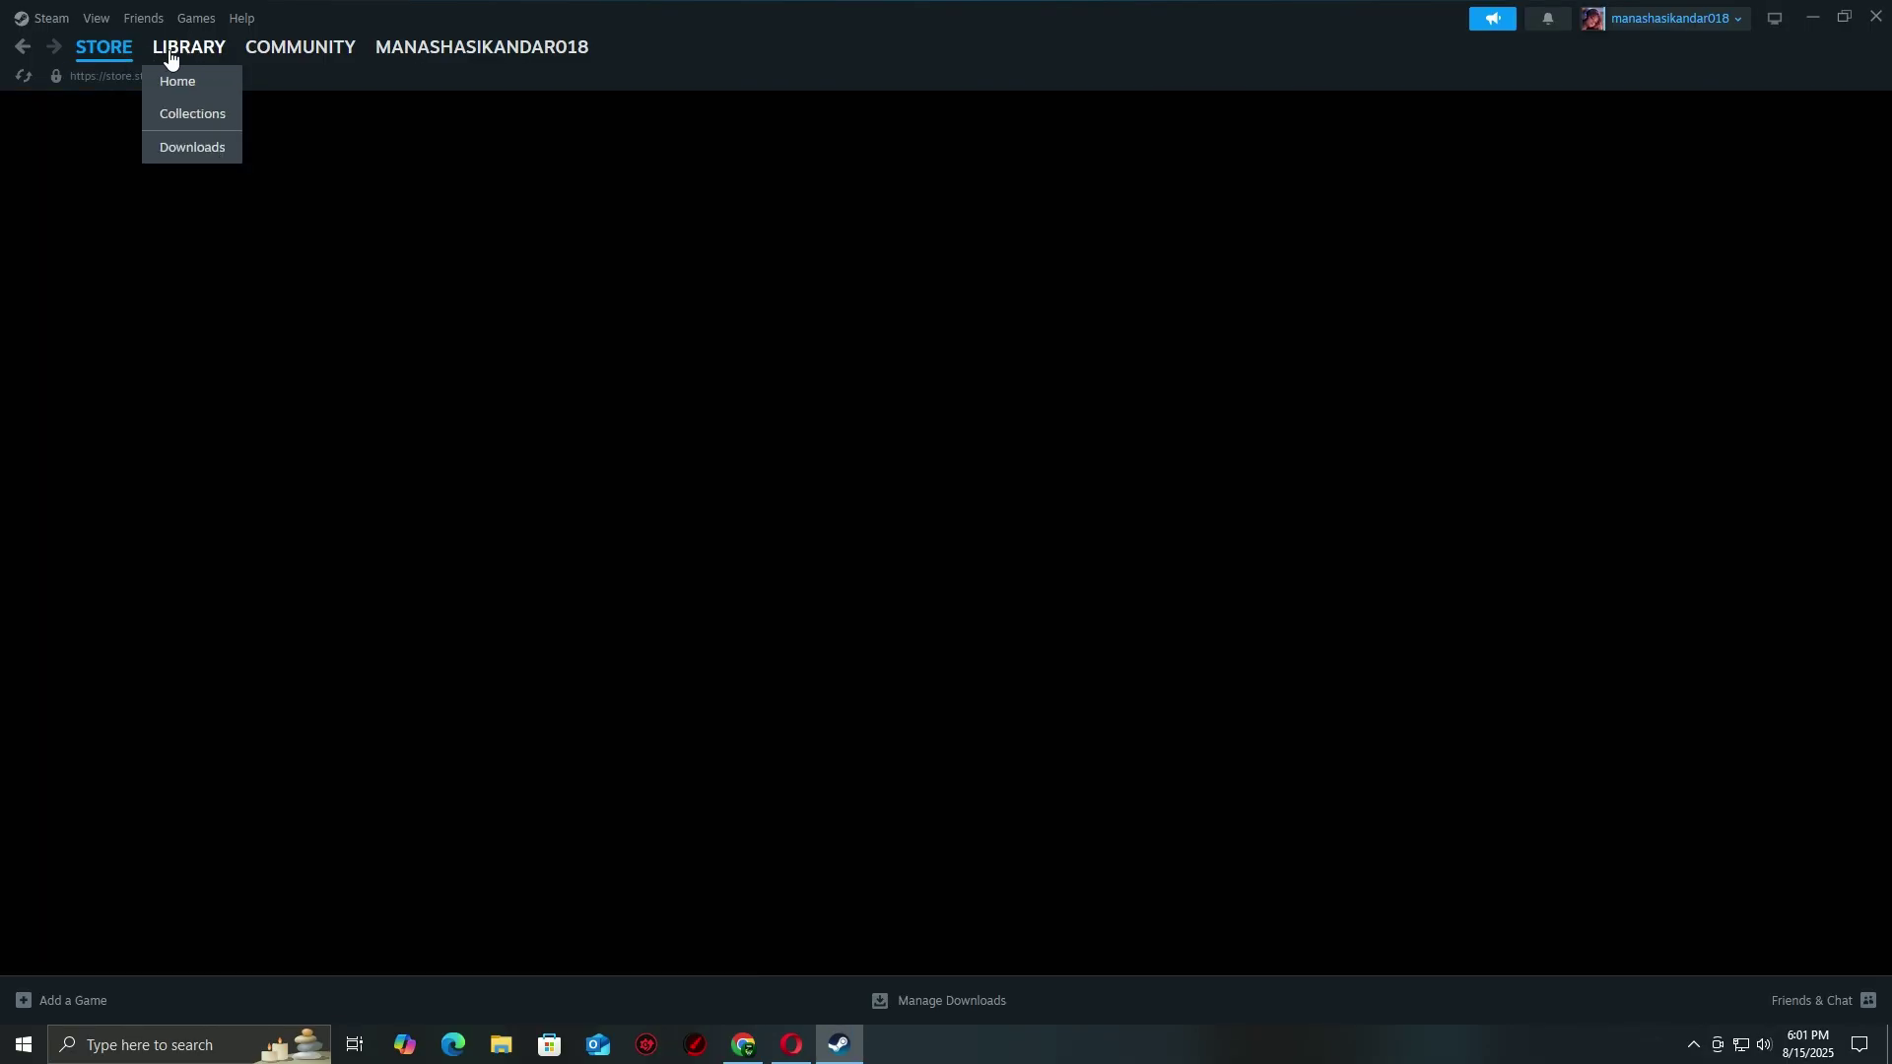
{"action": "right_click", "coordinate": [110, 525]}
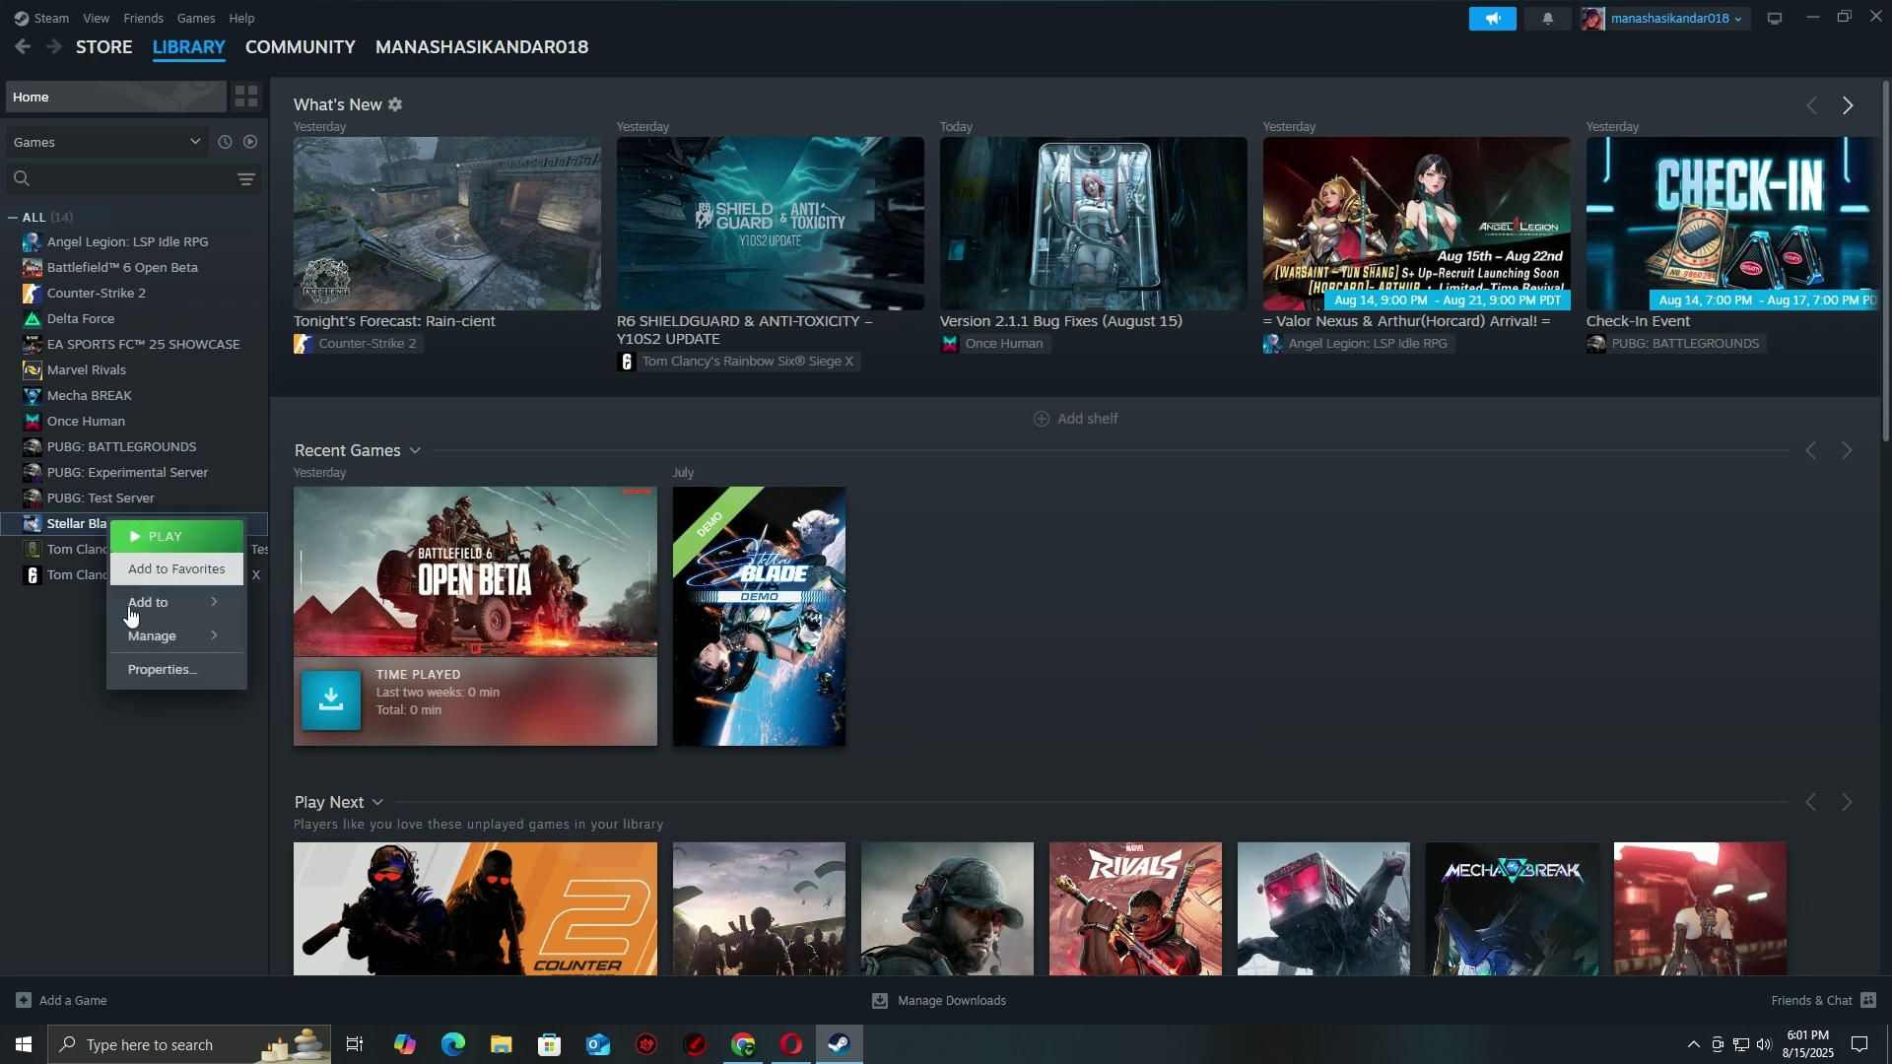
{"action": "left_click", "coordinate": [144, 678]}
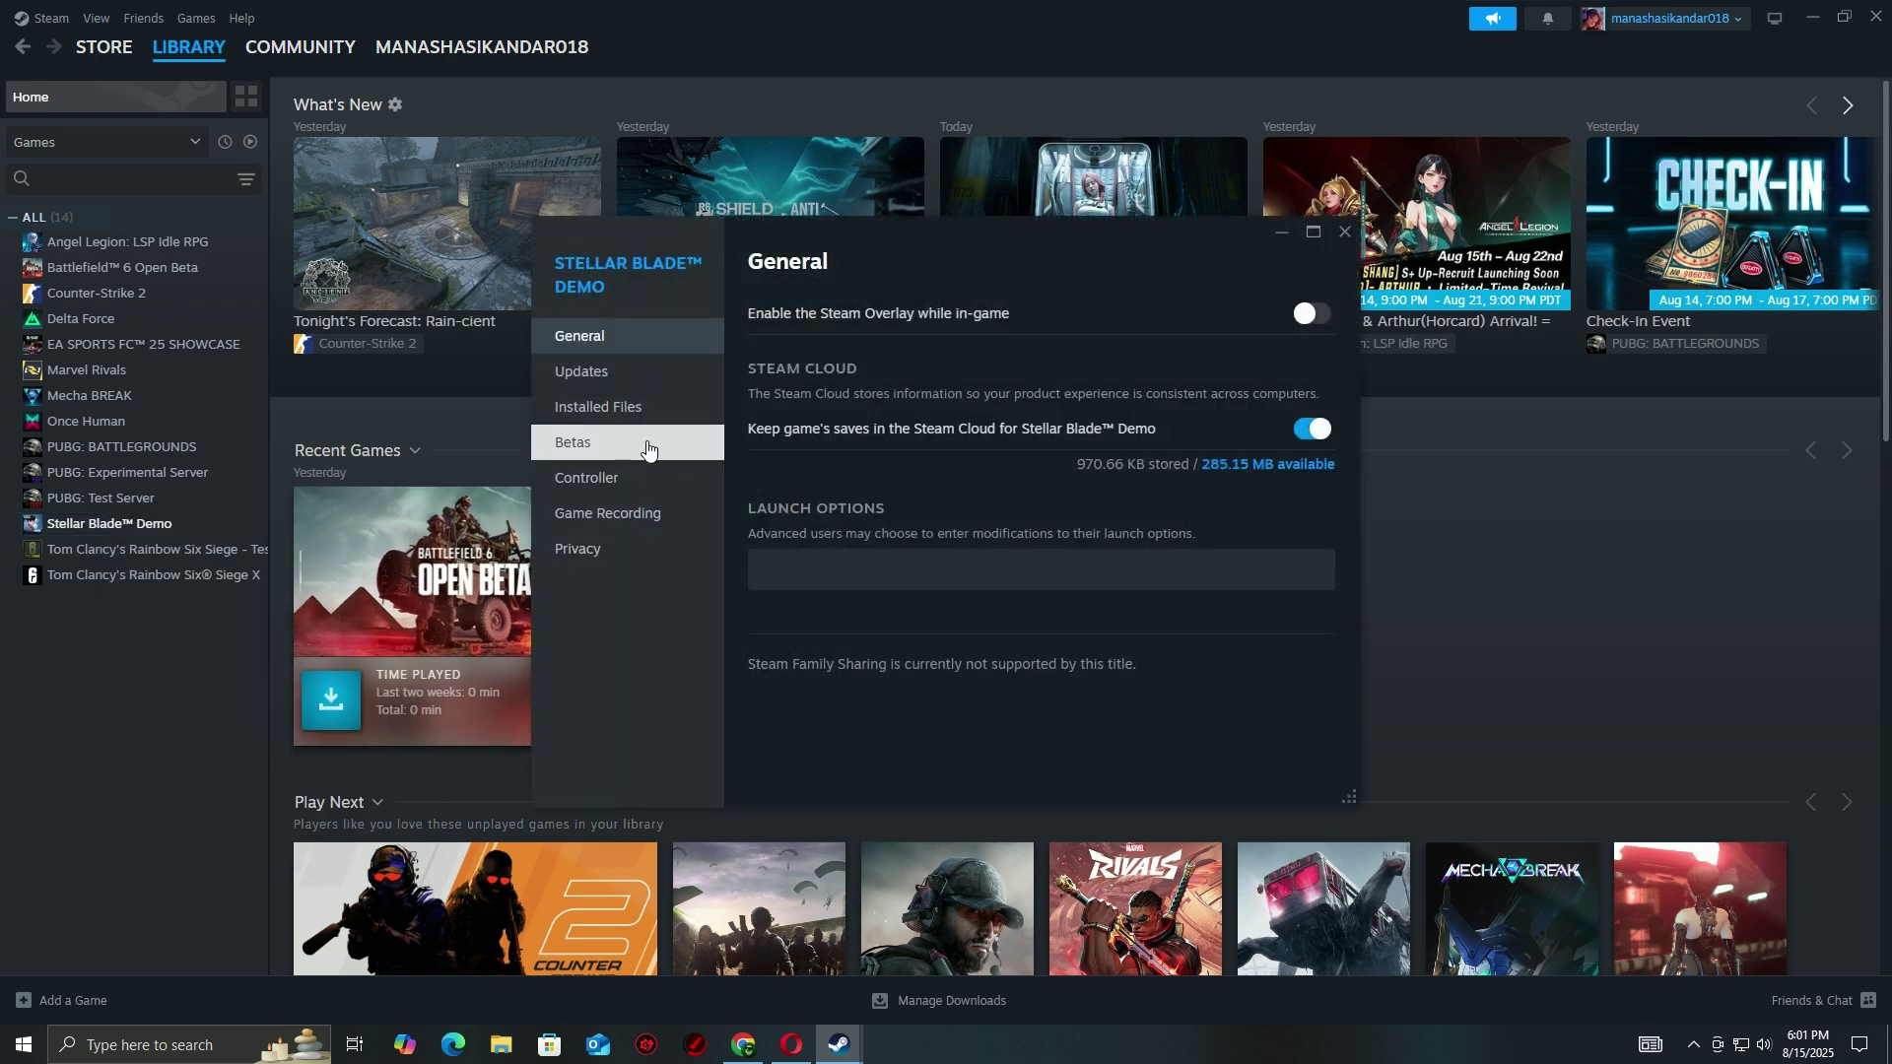
{"action": "left_click", "coordinate": [603, 408]}
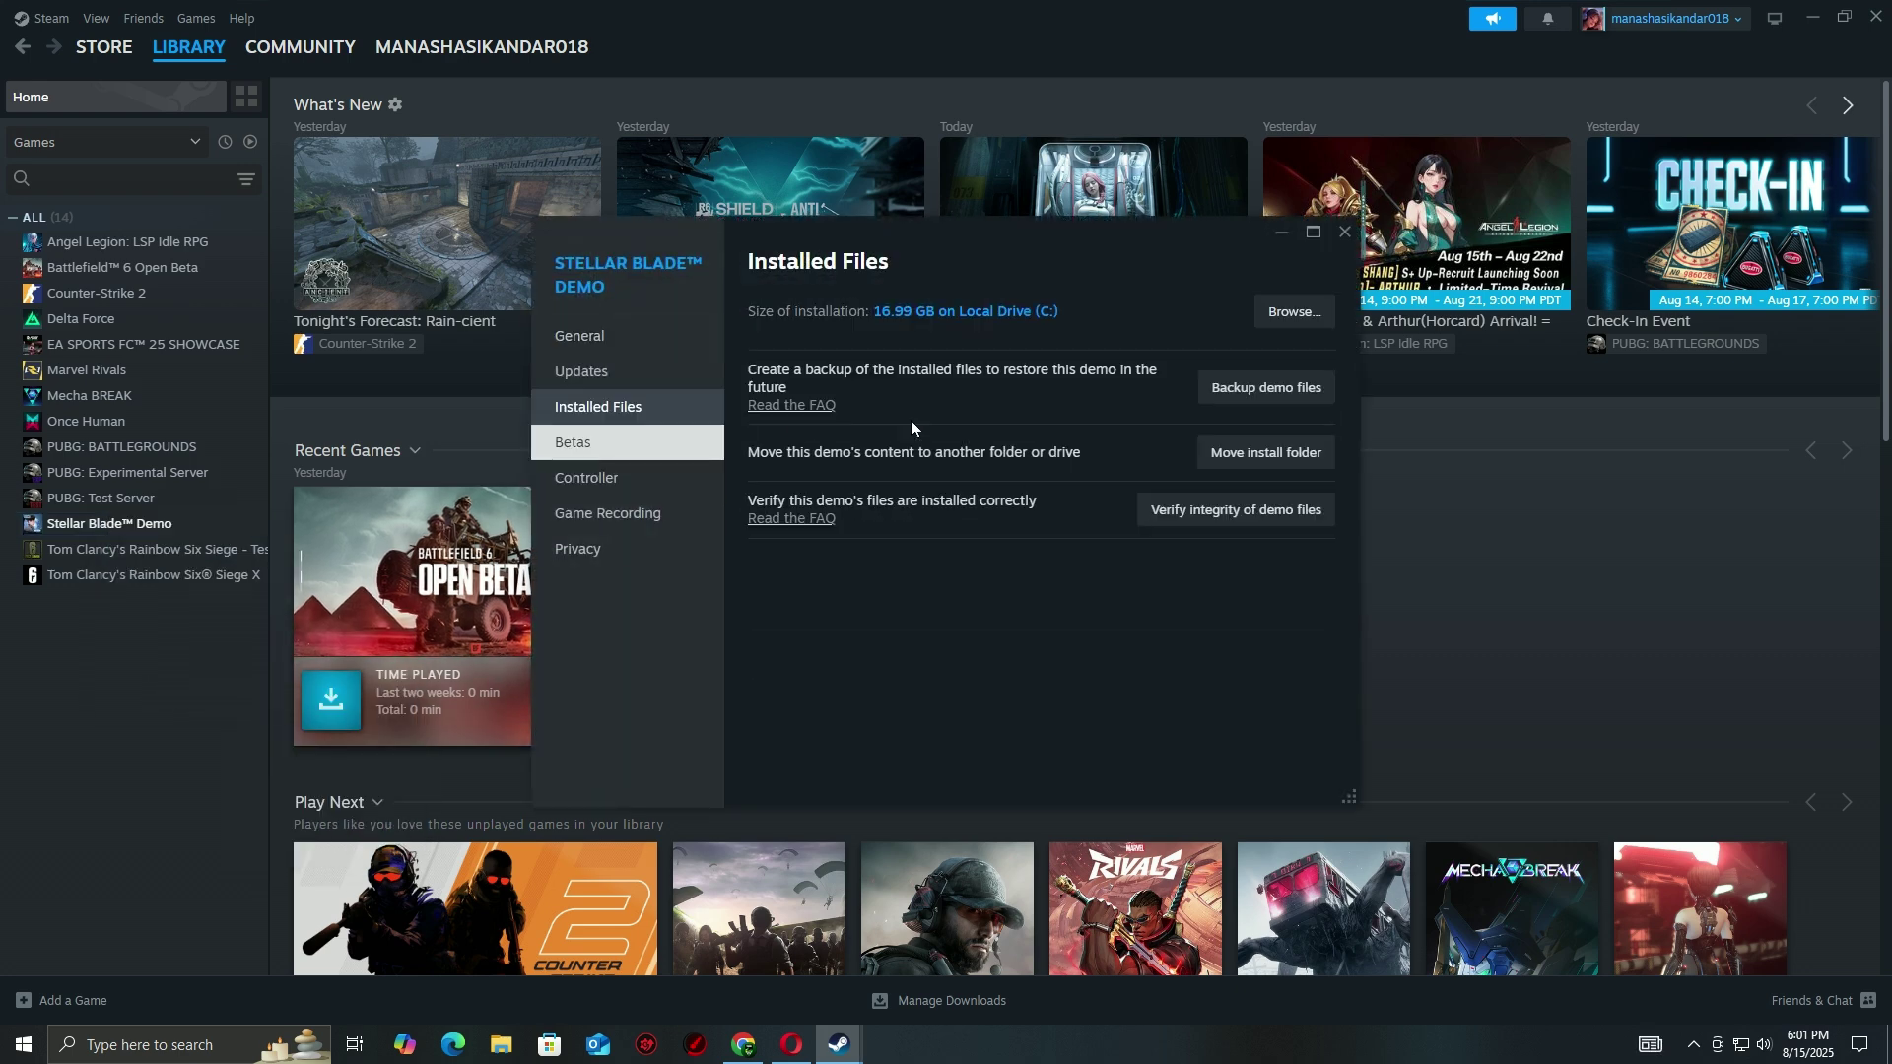
{"action": "left_click", "coordinate": [1307, 314]}
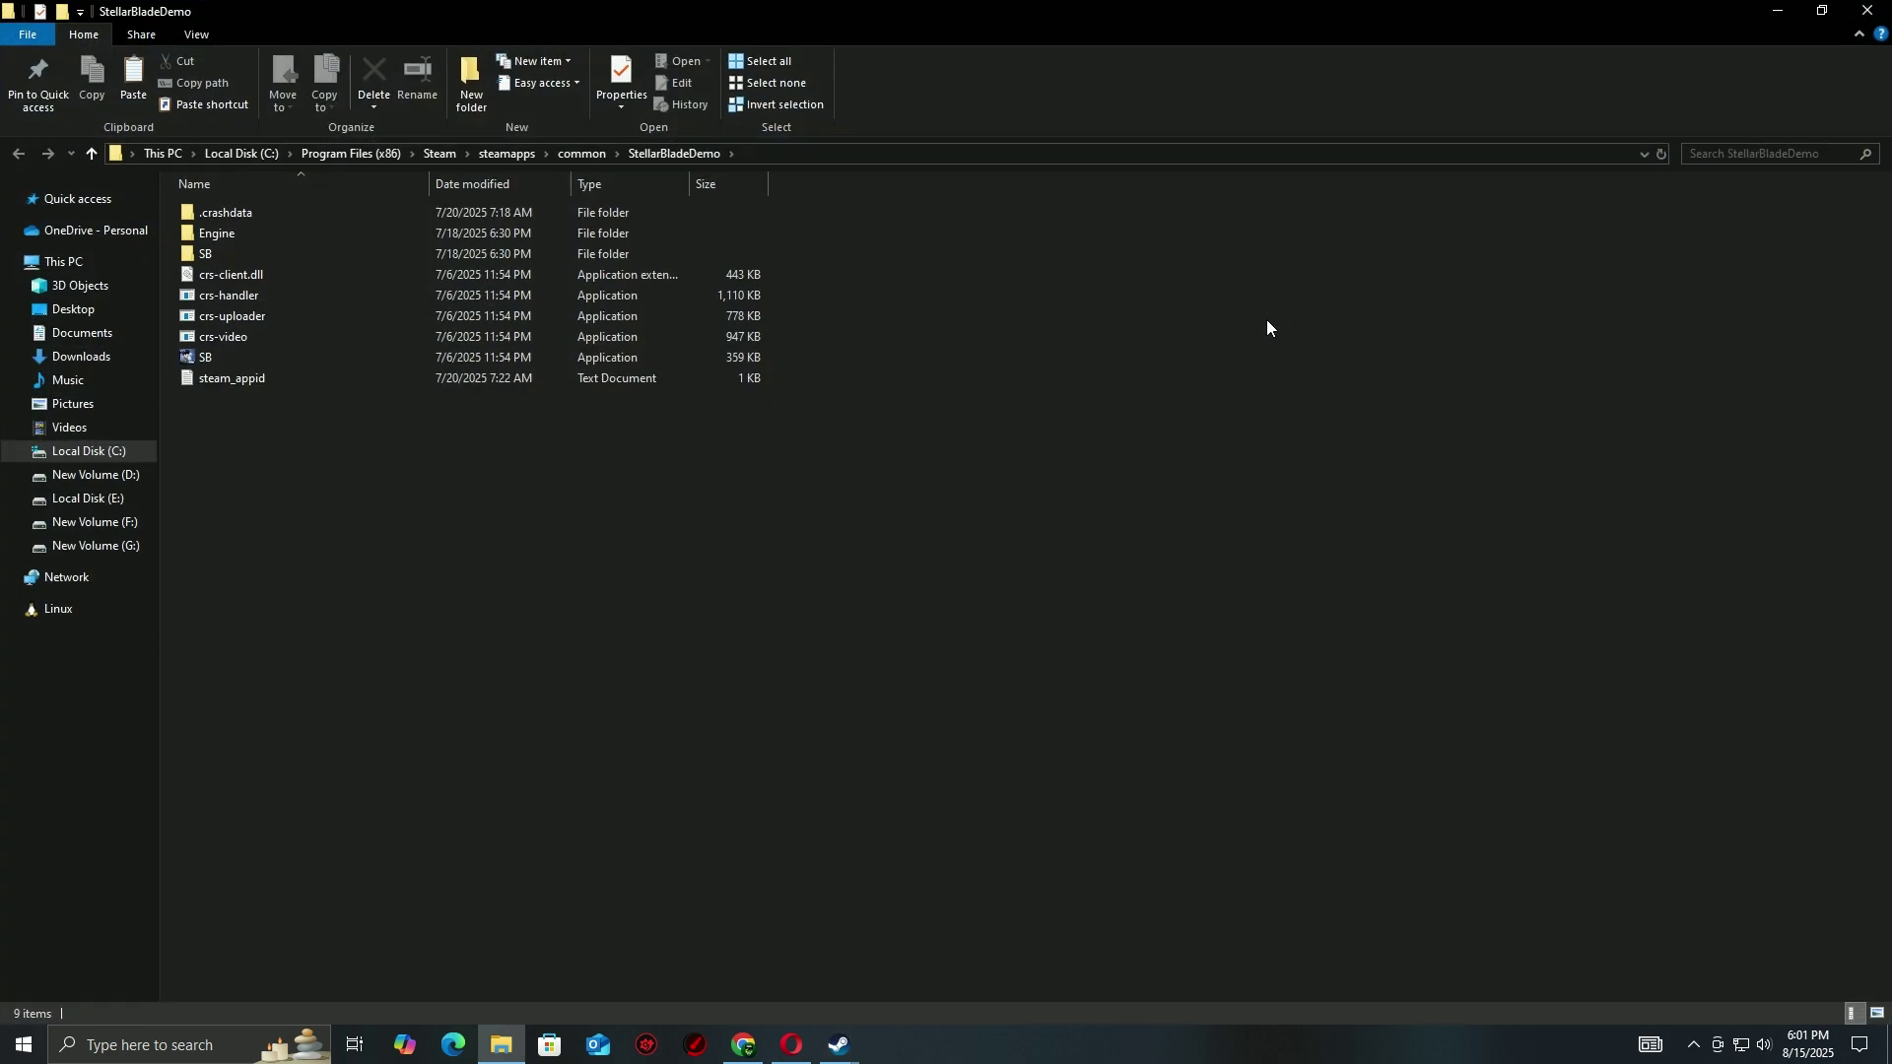
- Set the SB application's compatibility mode to Windows 8, disable fullscreen optimizations, enable running as administrator, and apply the properties
{"action": "left_click", "coordinate": [202, 357]}
{"action": "right_click", "coordinate": [198, 359]}
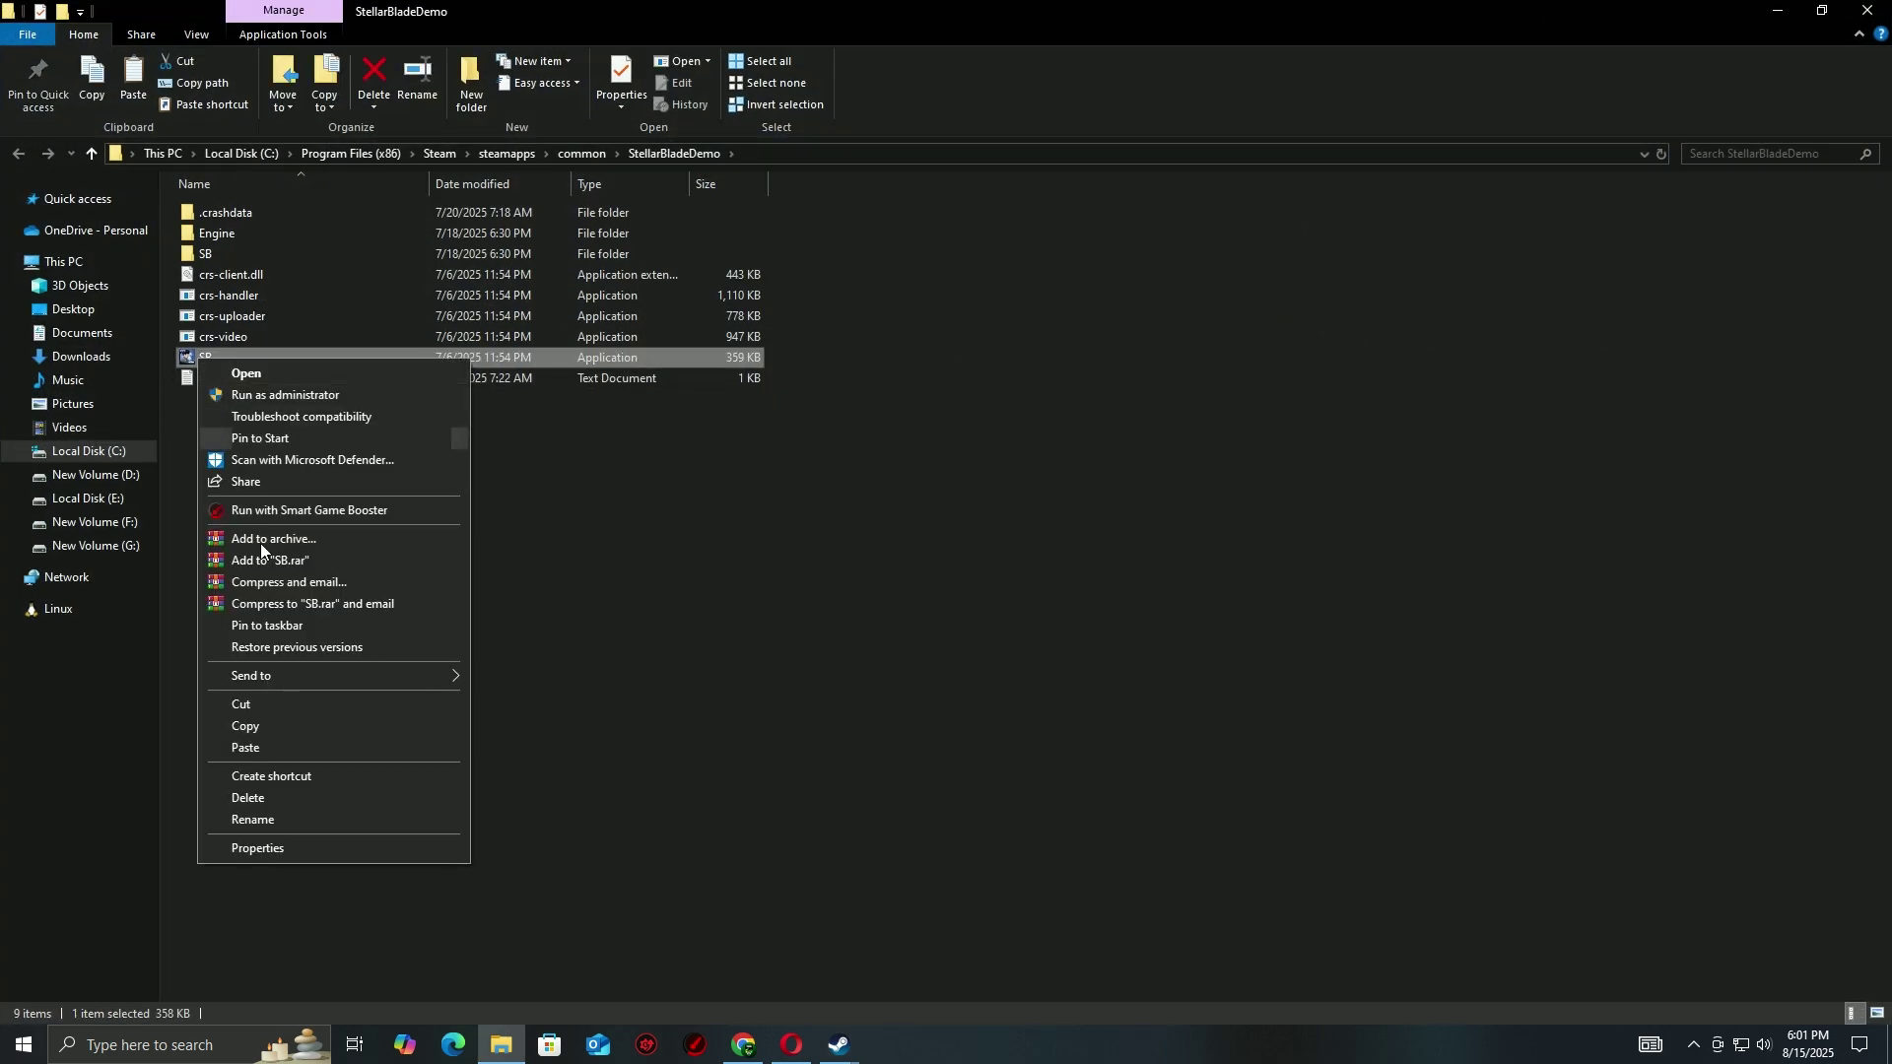
{"action": "left_click", "coordinate": [274, 848]}
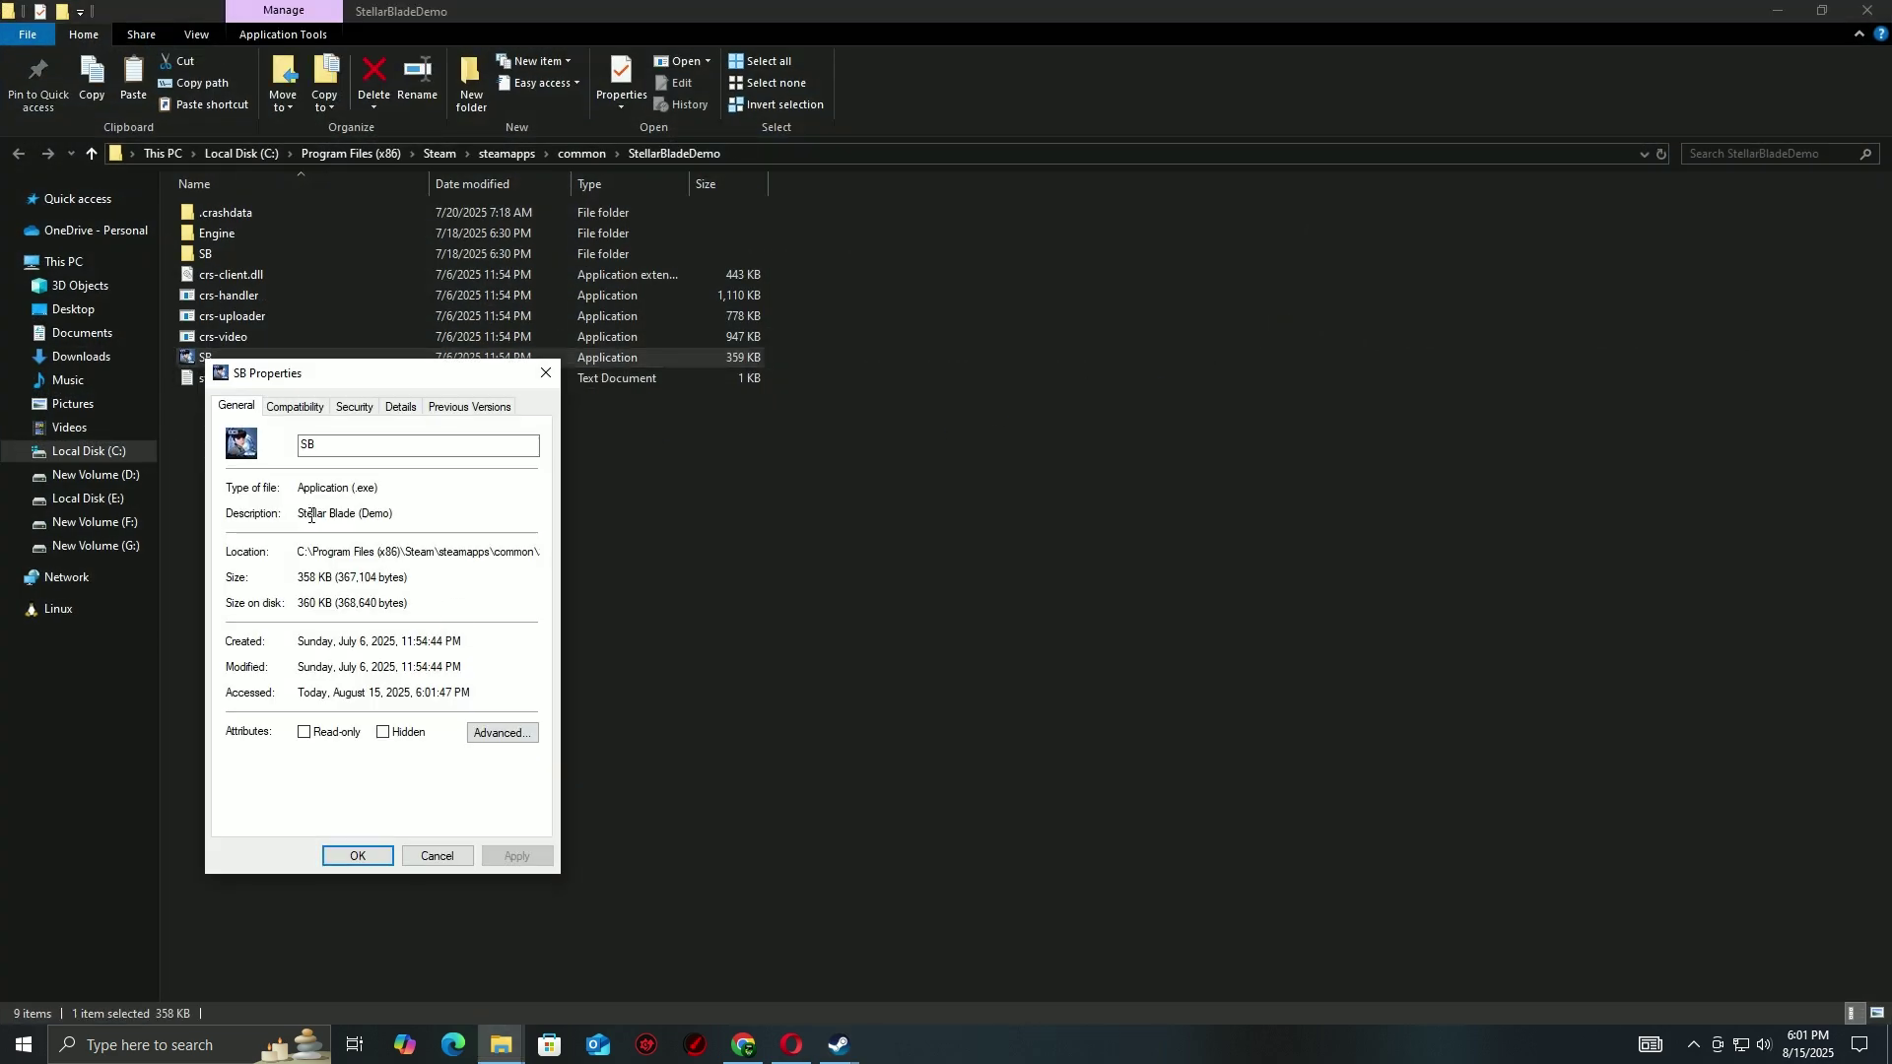
{"action": "left_click", "coordinate": [294, 408]}
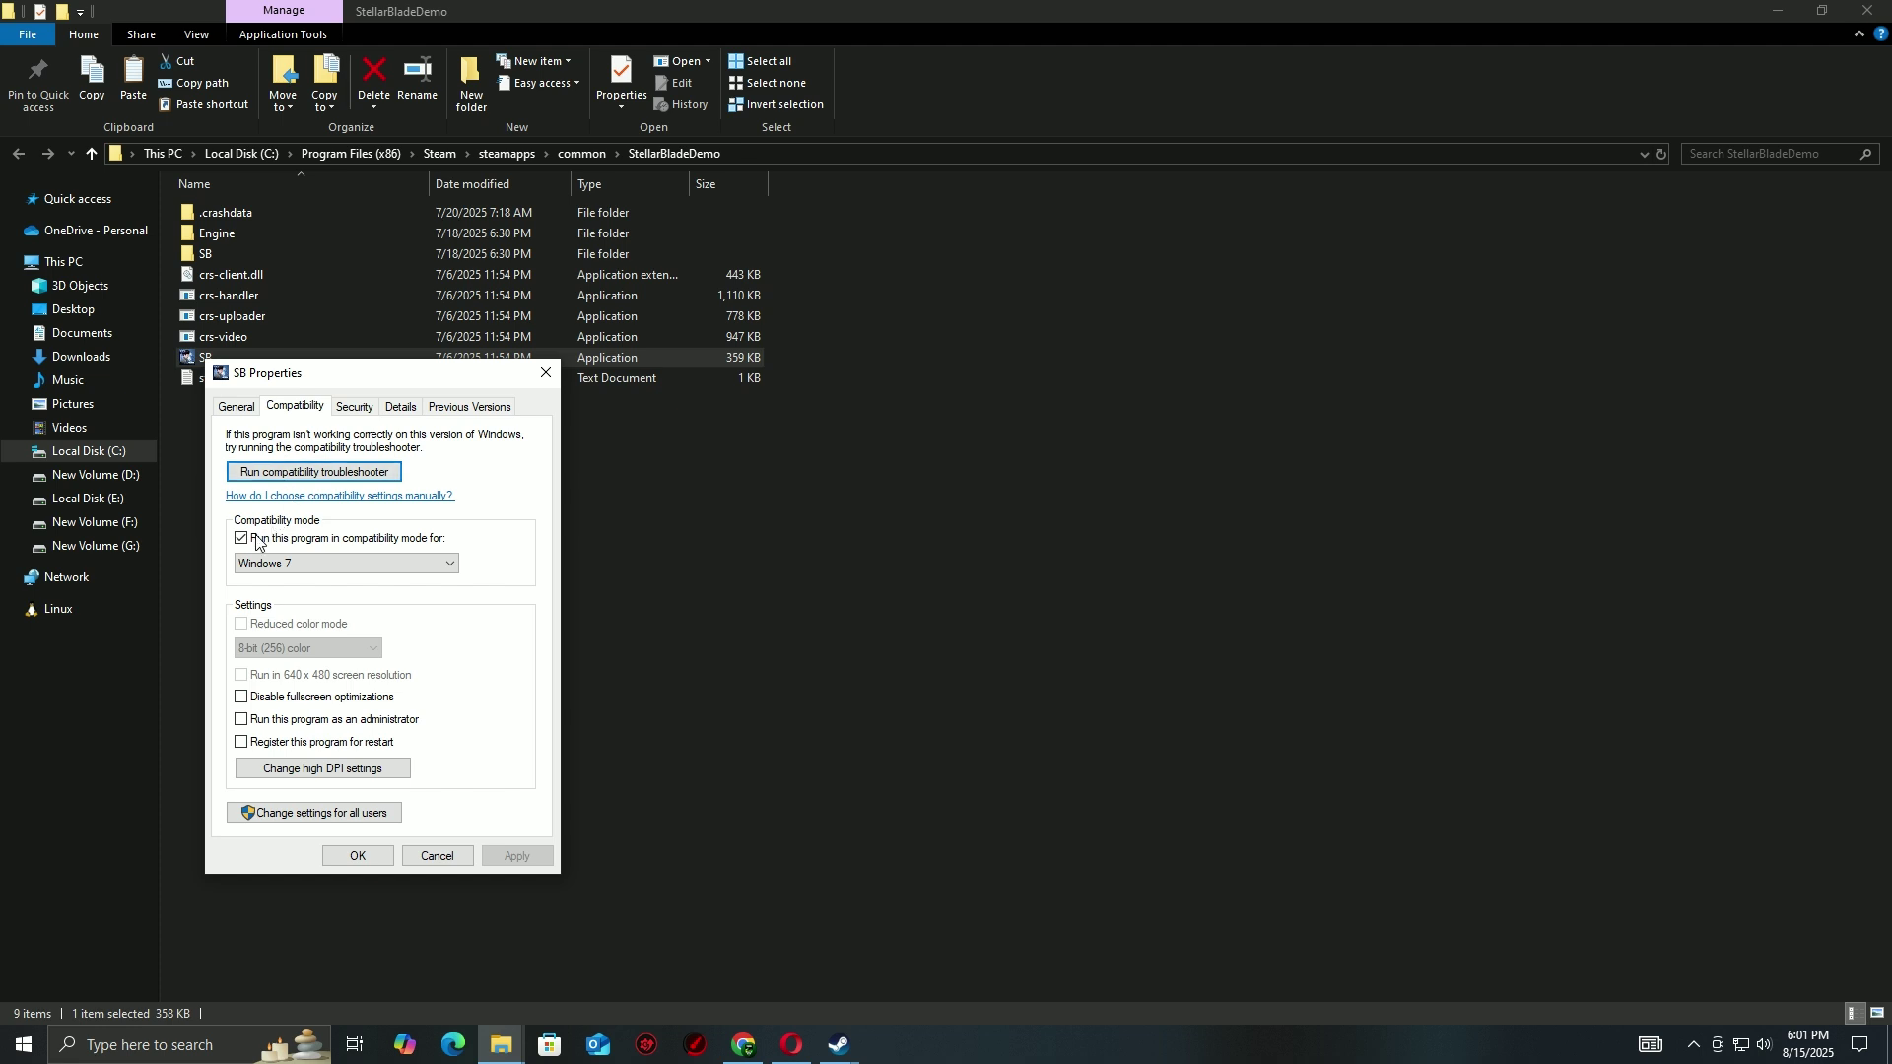
{"action": "left_click", "coordinate": [373, 564]}
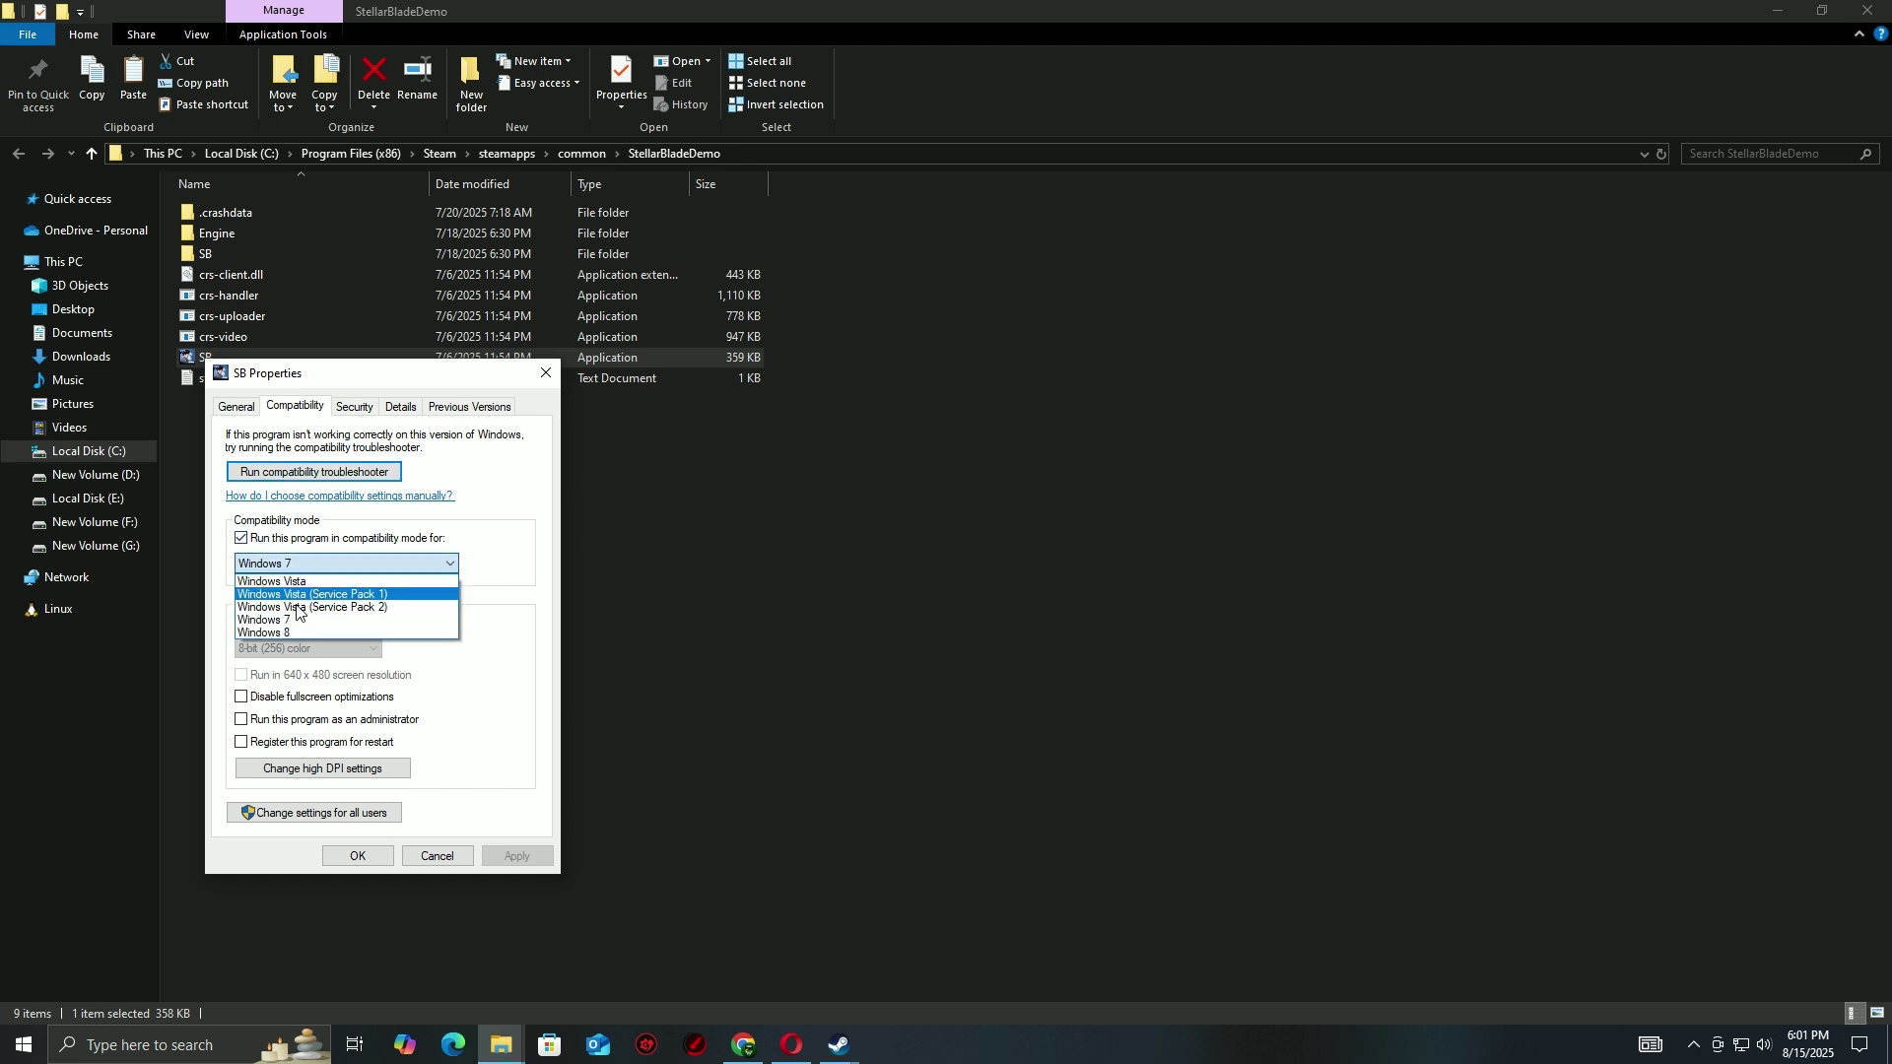
{"action": "left_click", "coordinate": [287, 639]}
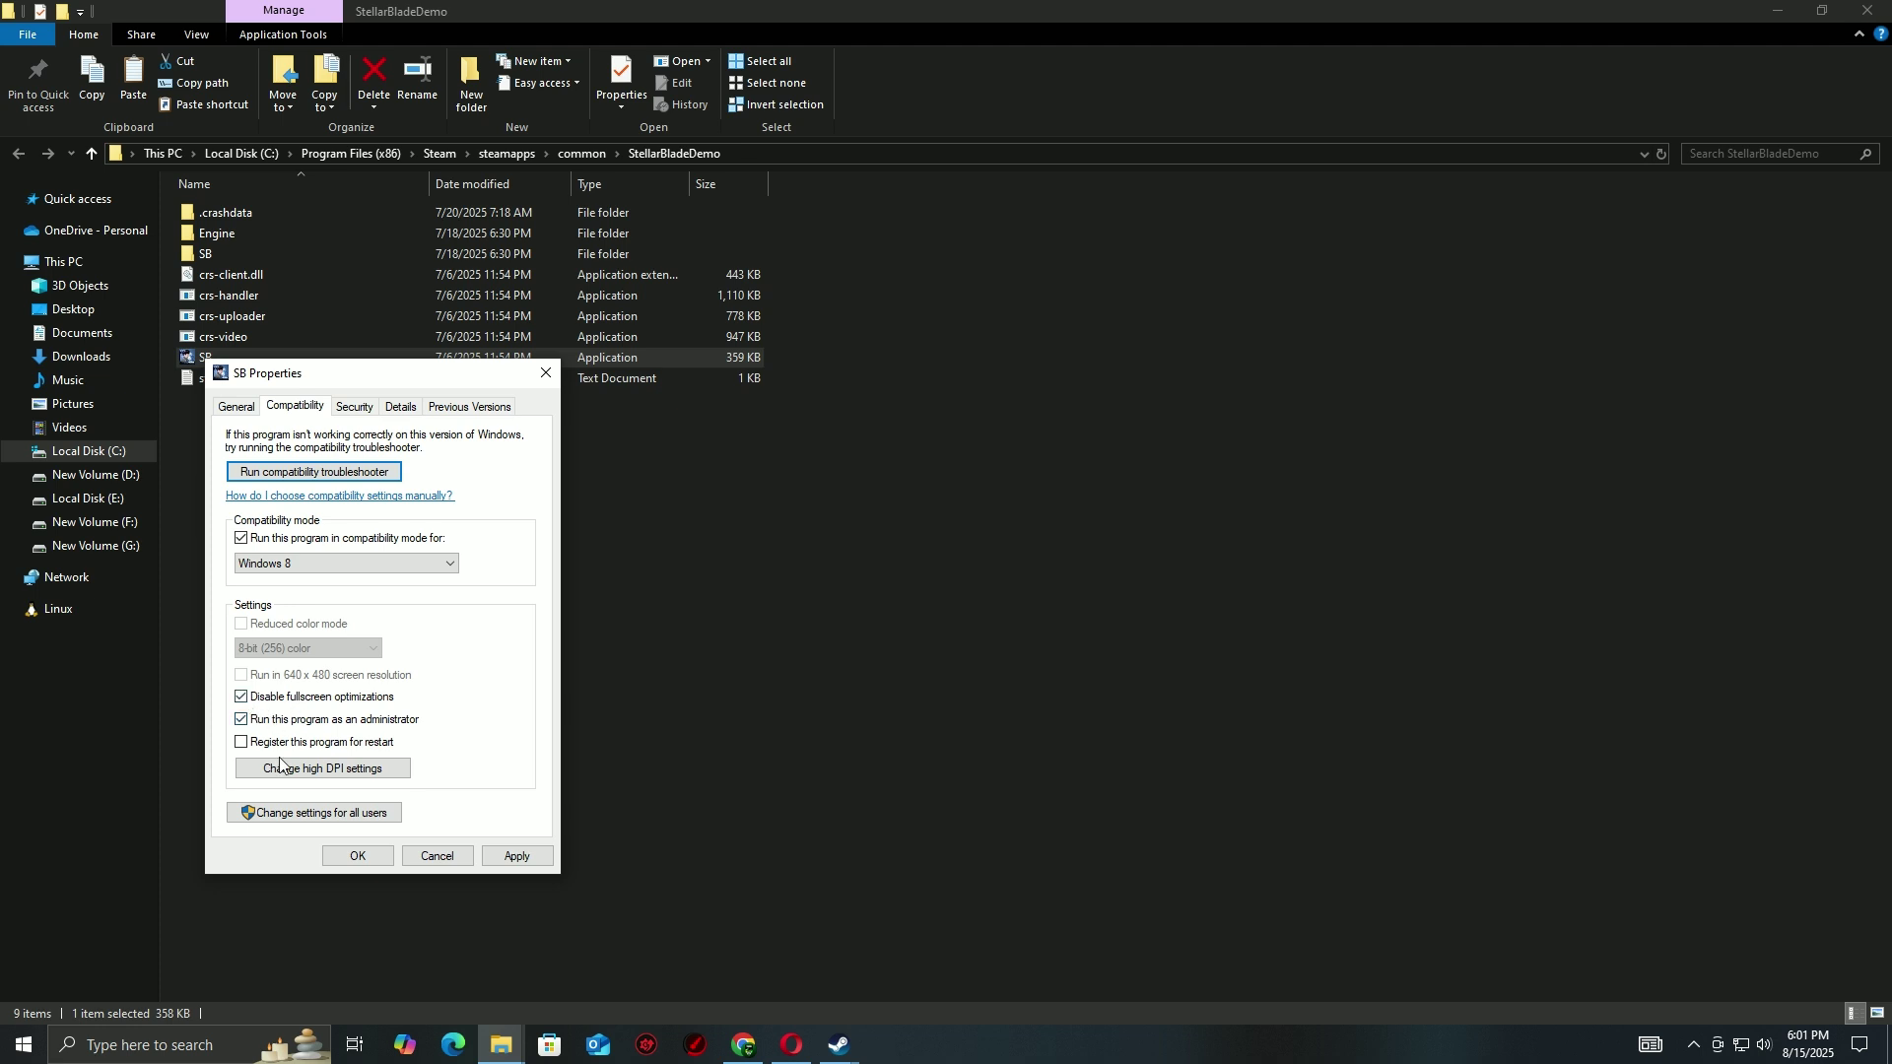
{"action": "left_click", "coordinate": [509, 857]}
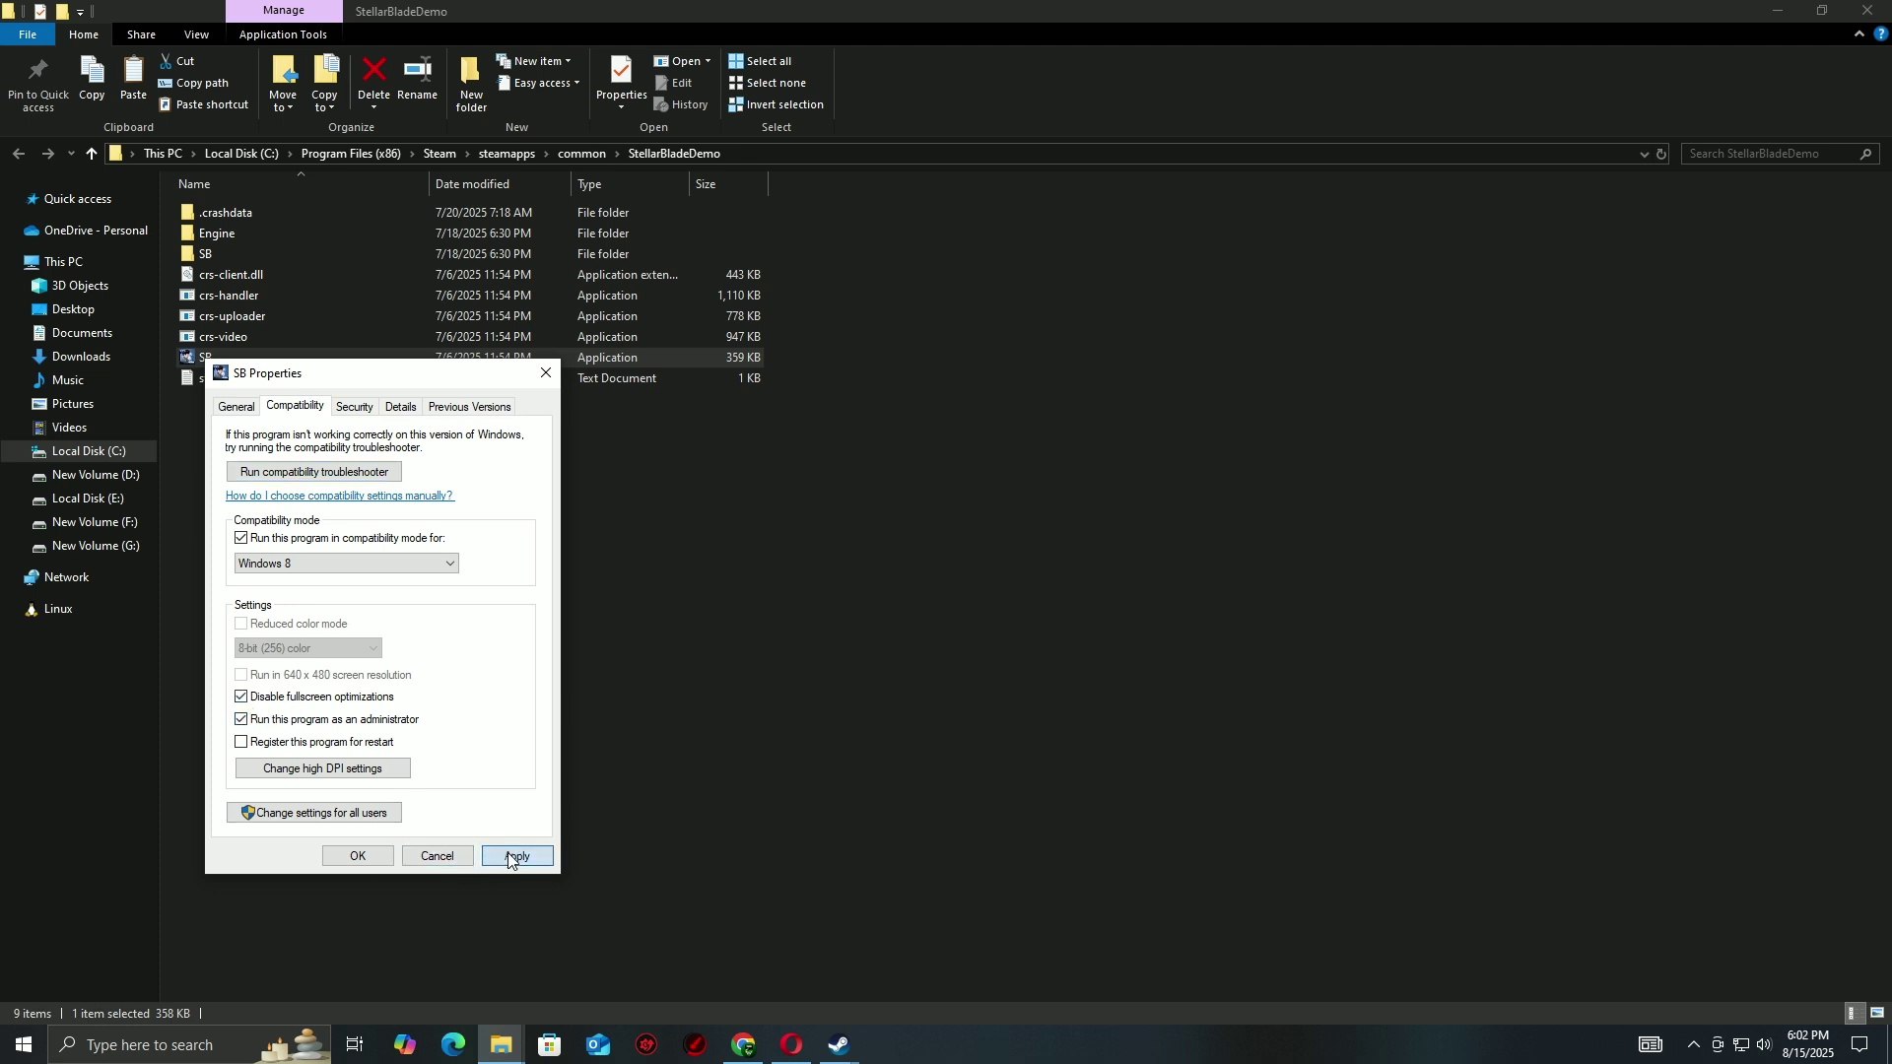
{"action": "left_click", "coordinate": [358, 857]}
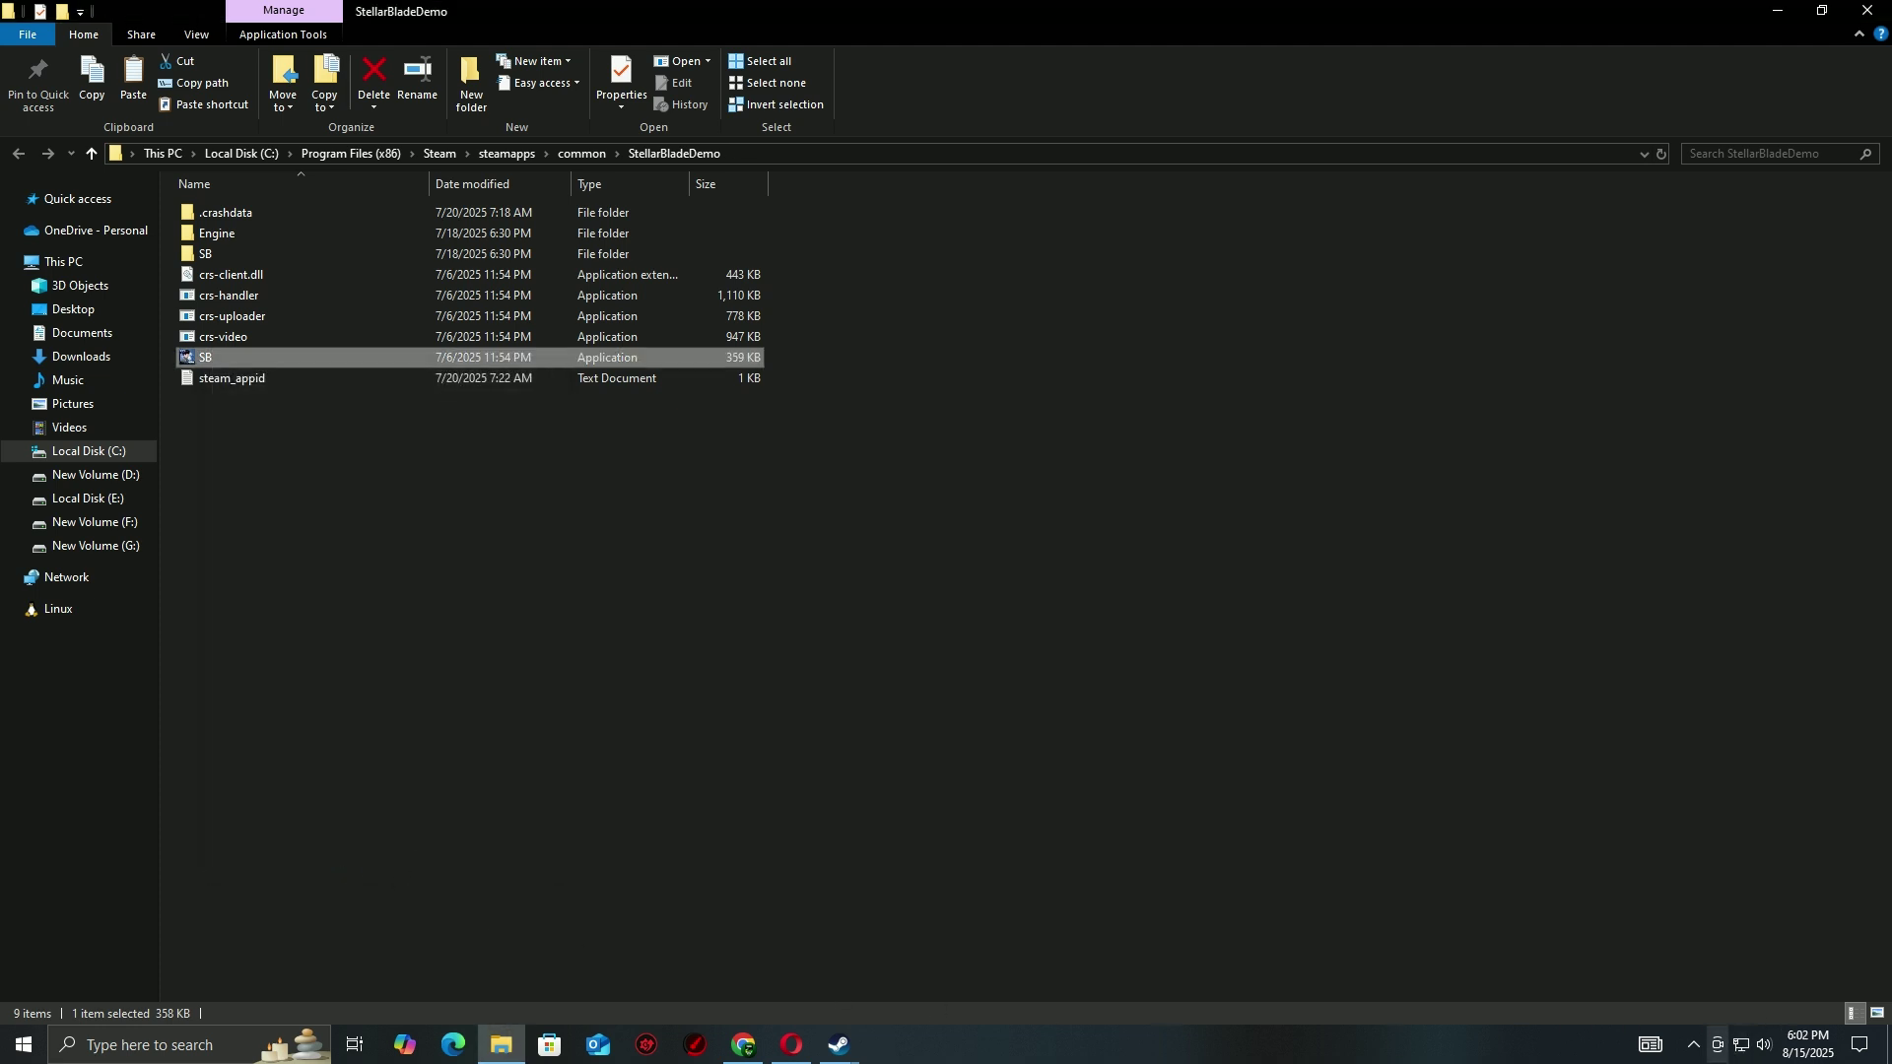
- Open the Microsoft Defender exclusions page from the Virus & threat protection settings in Windows Security
{"action": "left_click", "coordinate": [1704, 1058]}
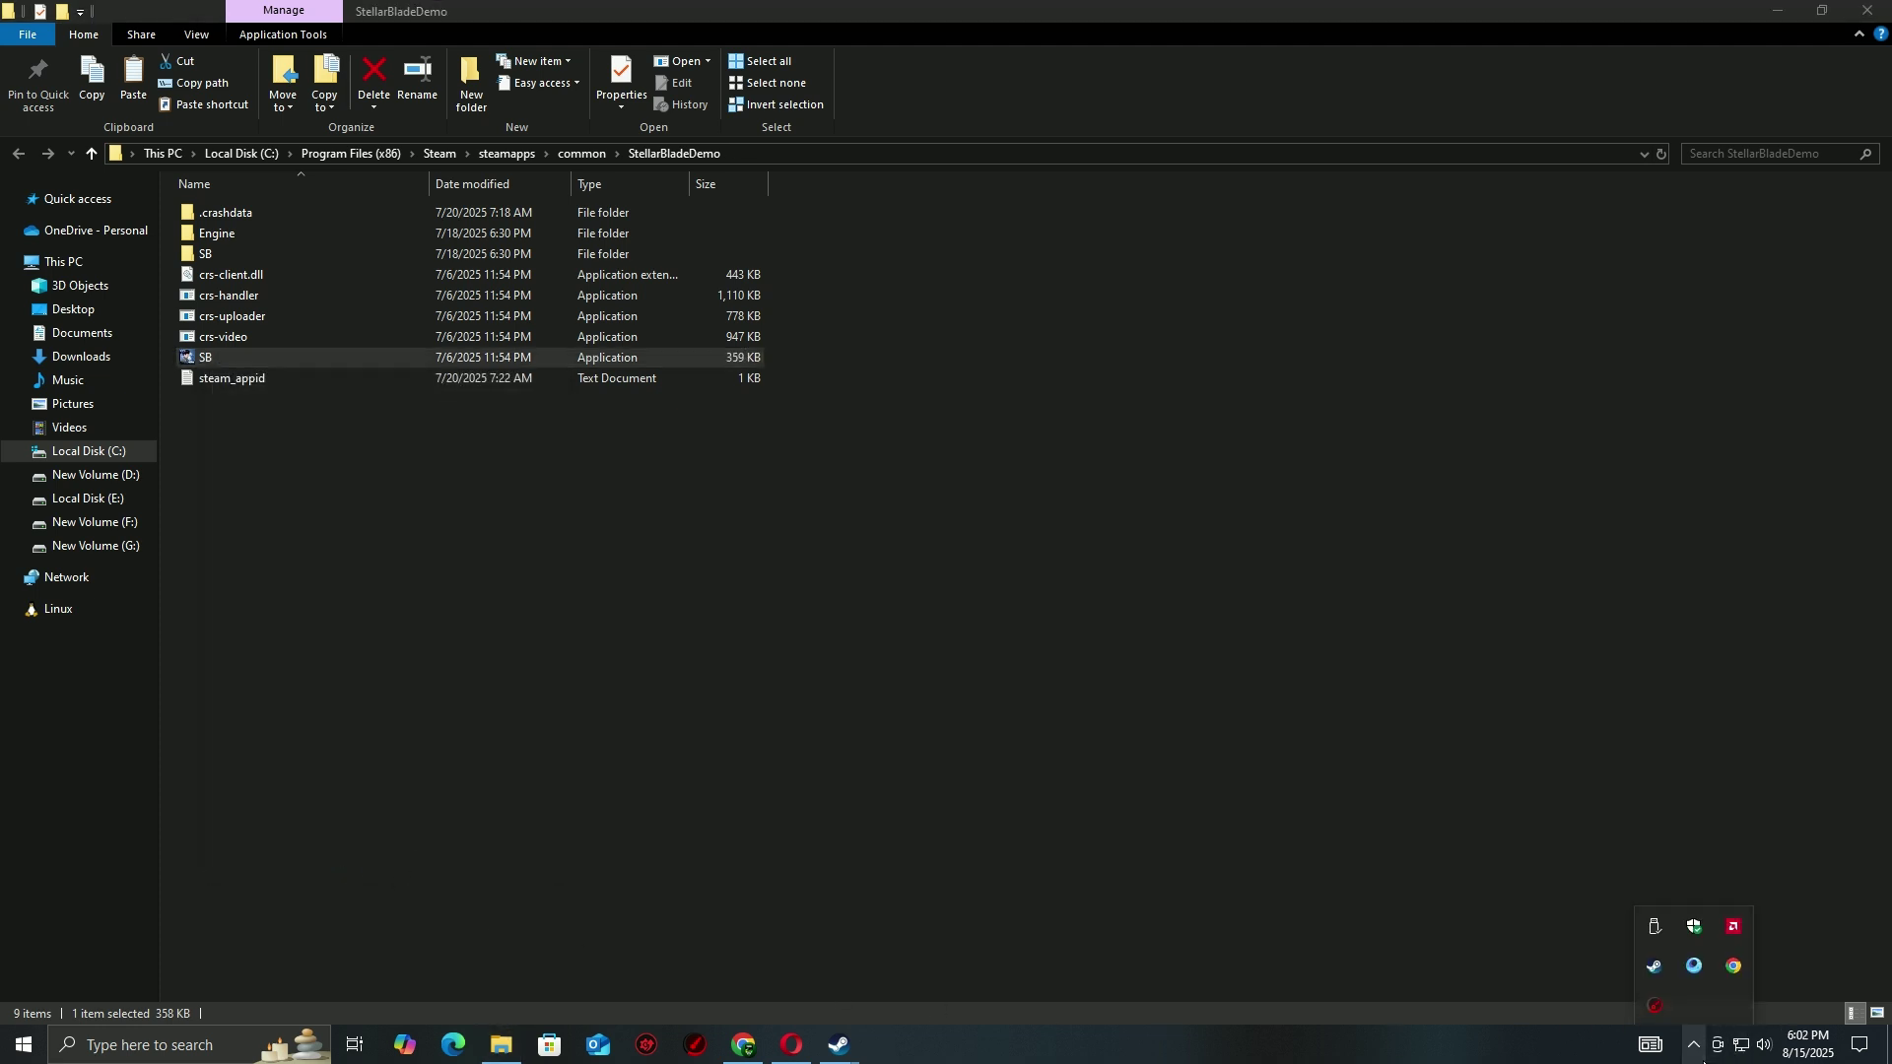
{"action": "left_click", "coordinate": [1694, 937]}
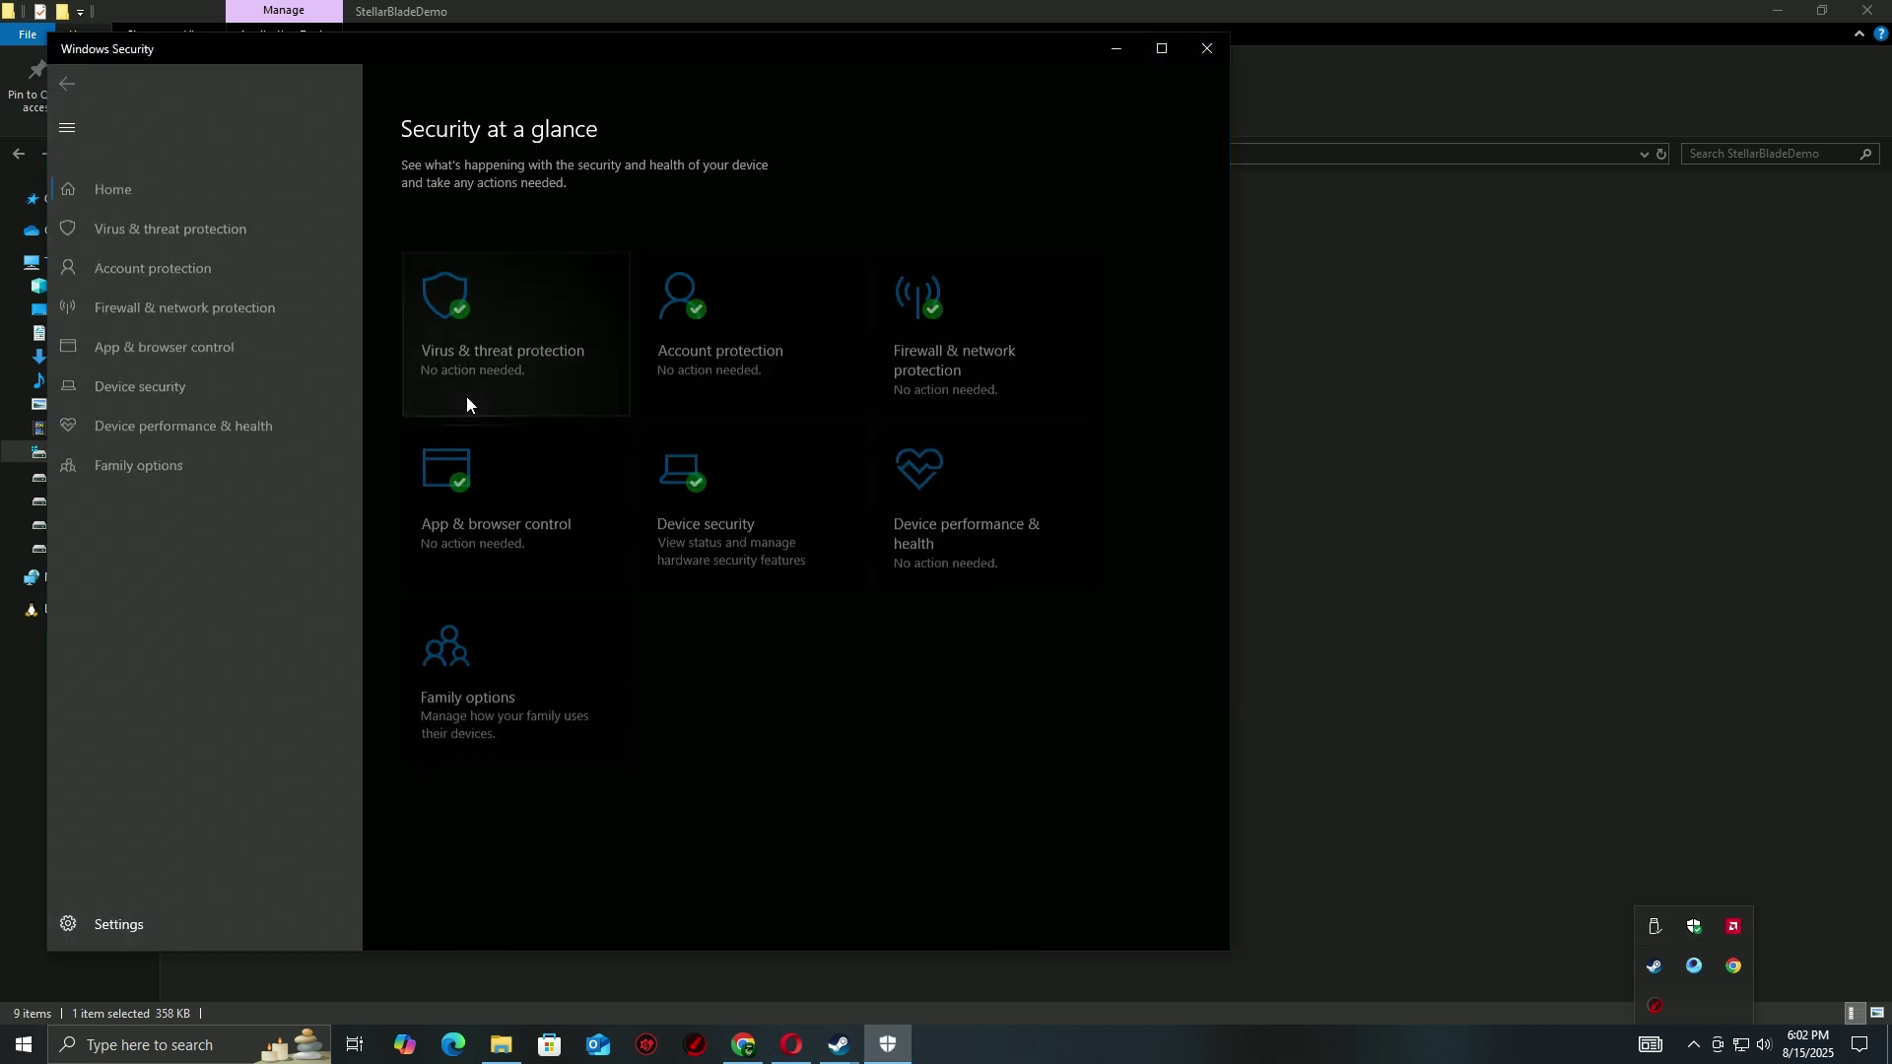
{"action": "left_click", "coordinate": [479, 339]}
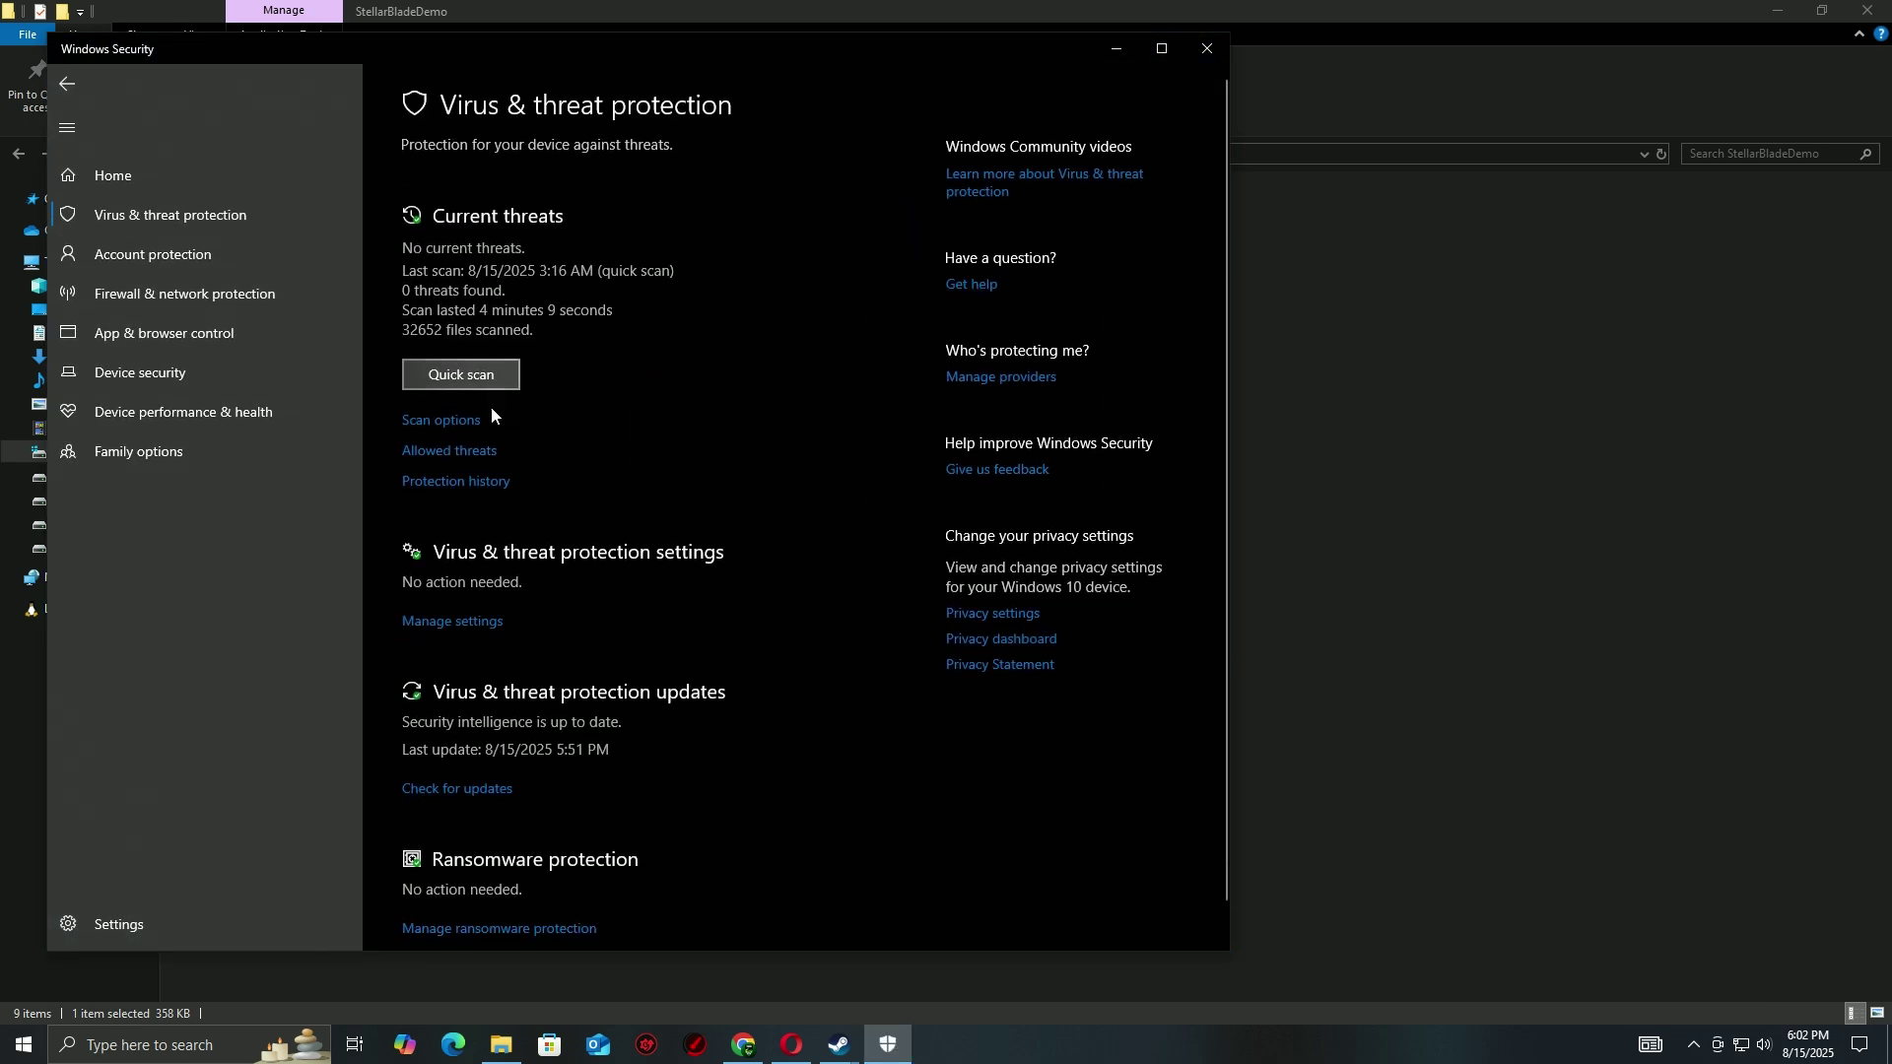
{"action": "left_click", "coordinate": [445, 623]}
{"action": "scroll", "coordinate": [495, 608], "scroll_direction": "down", "scroll_amount": 5}
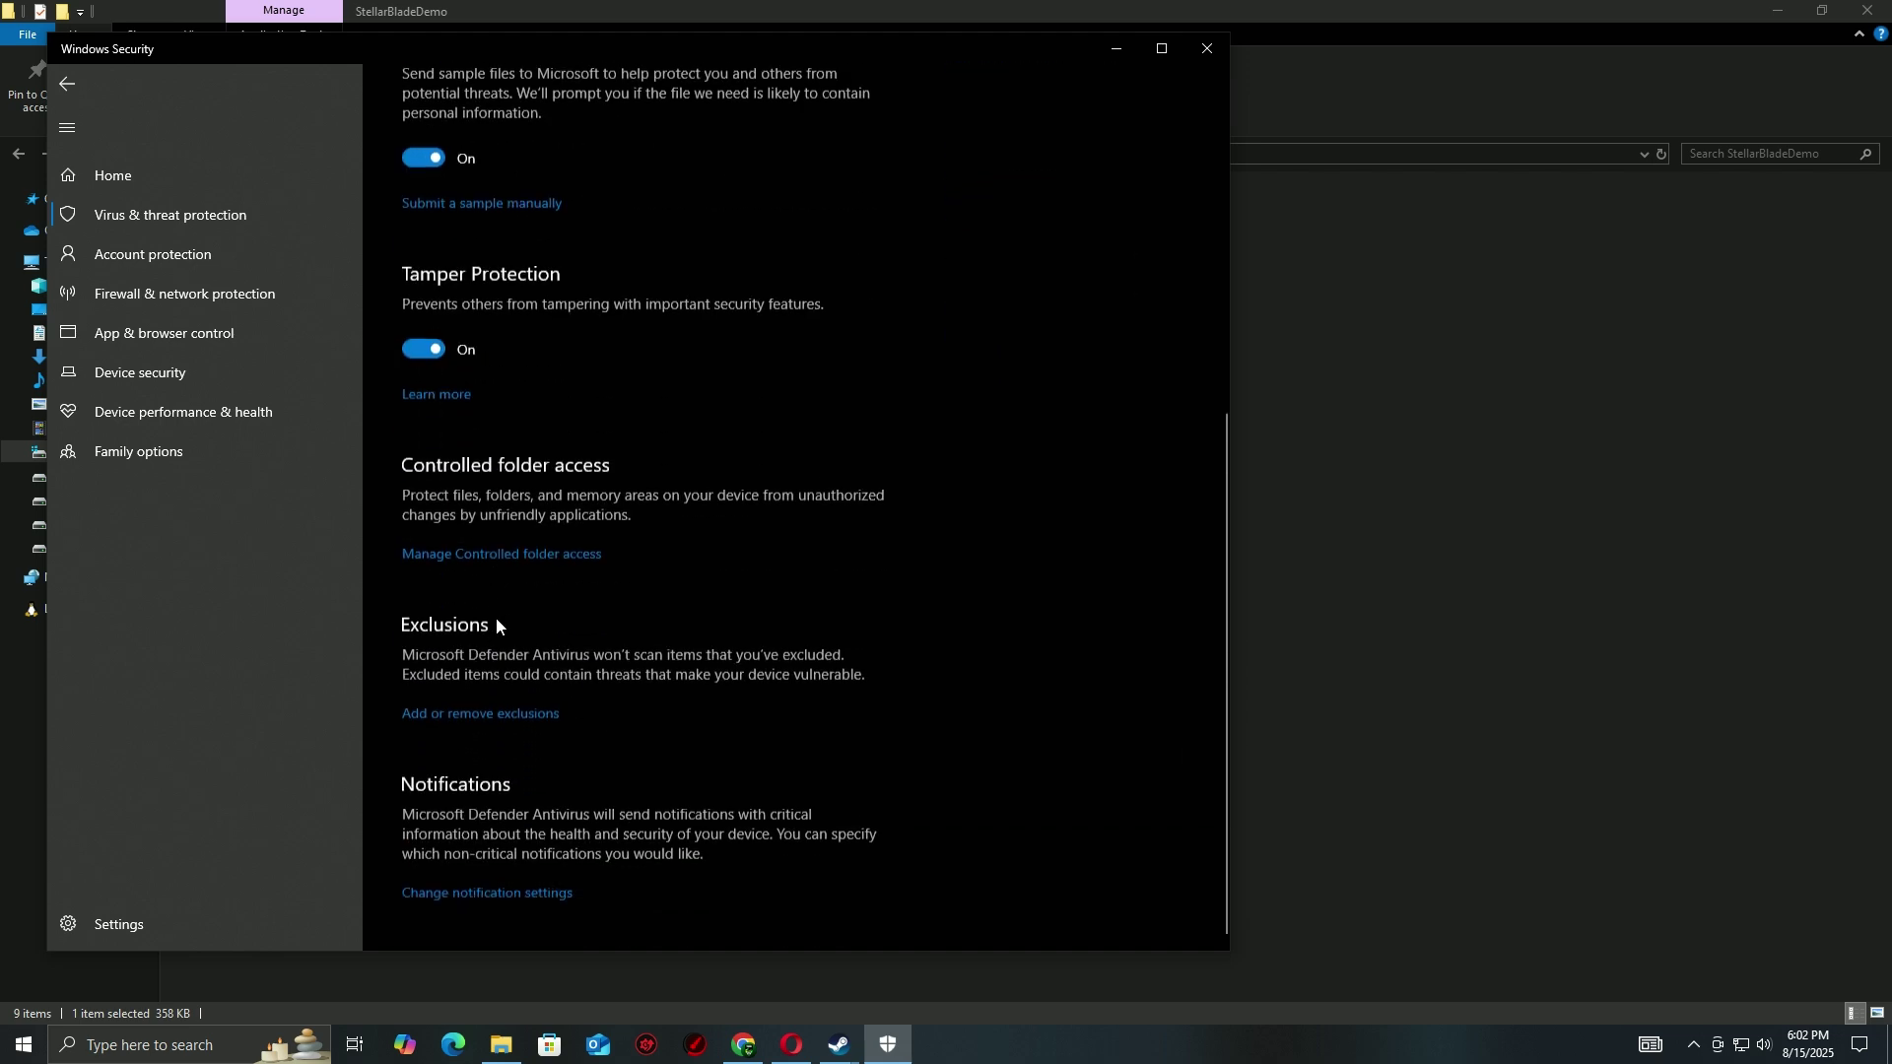
{"action": "left_click", "coordinate": [469, 711]}
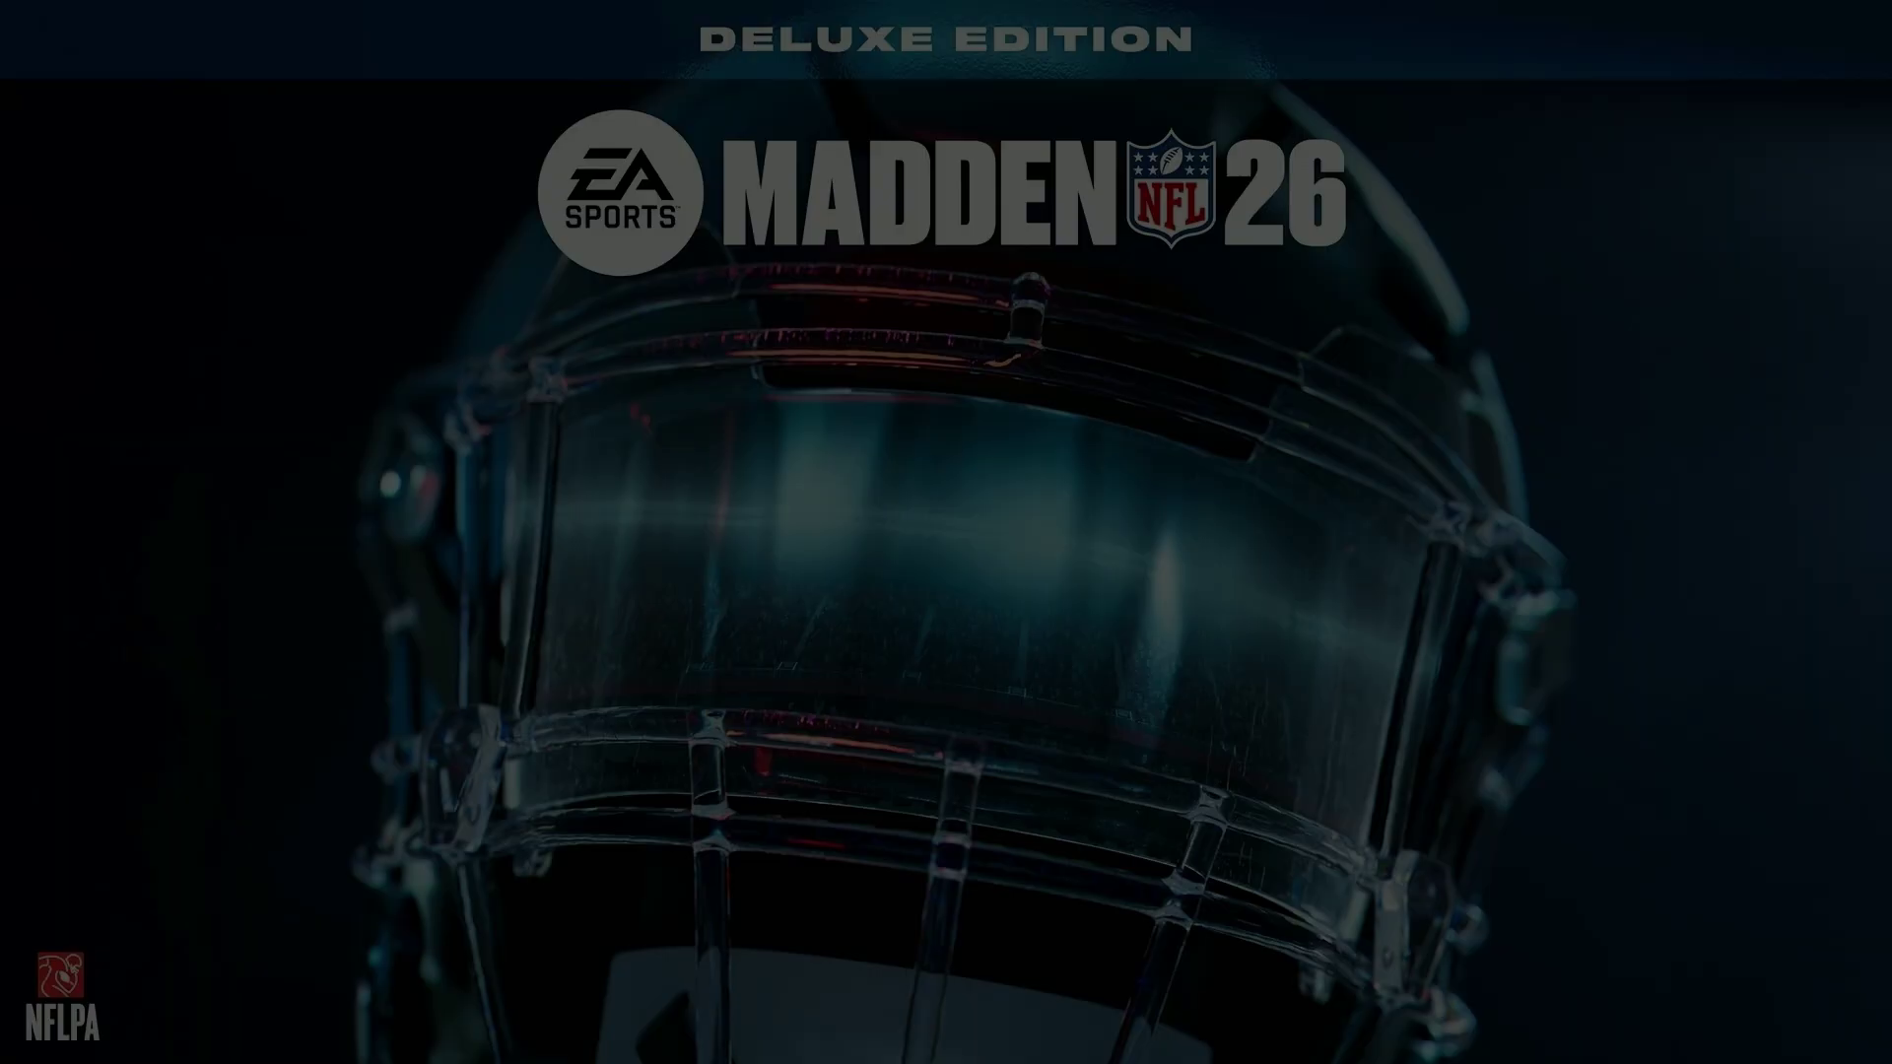
{"action": "left_click", "coordinate": [832, 648]}
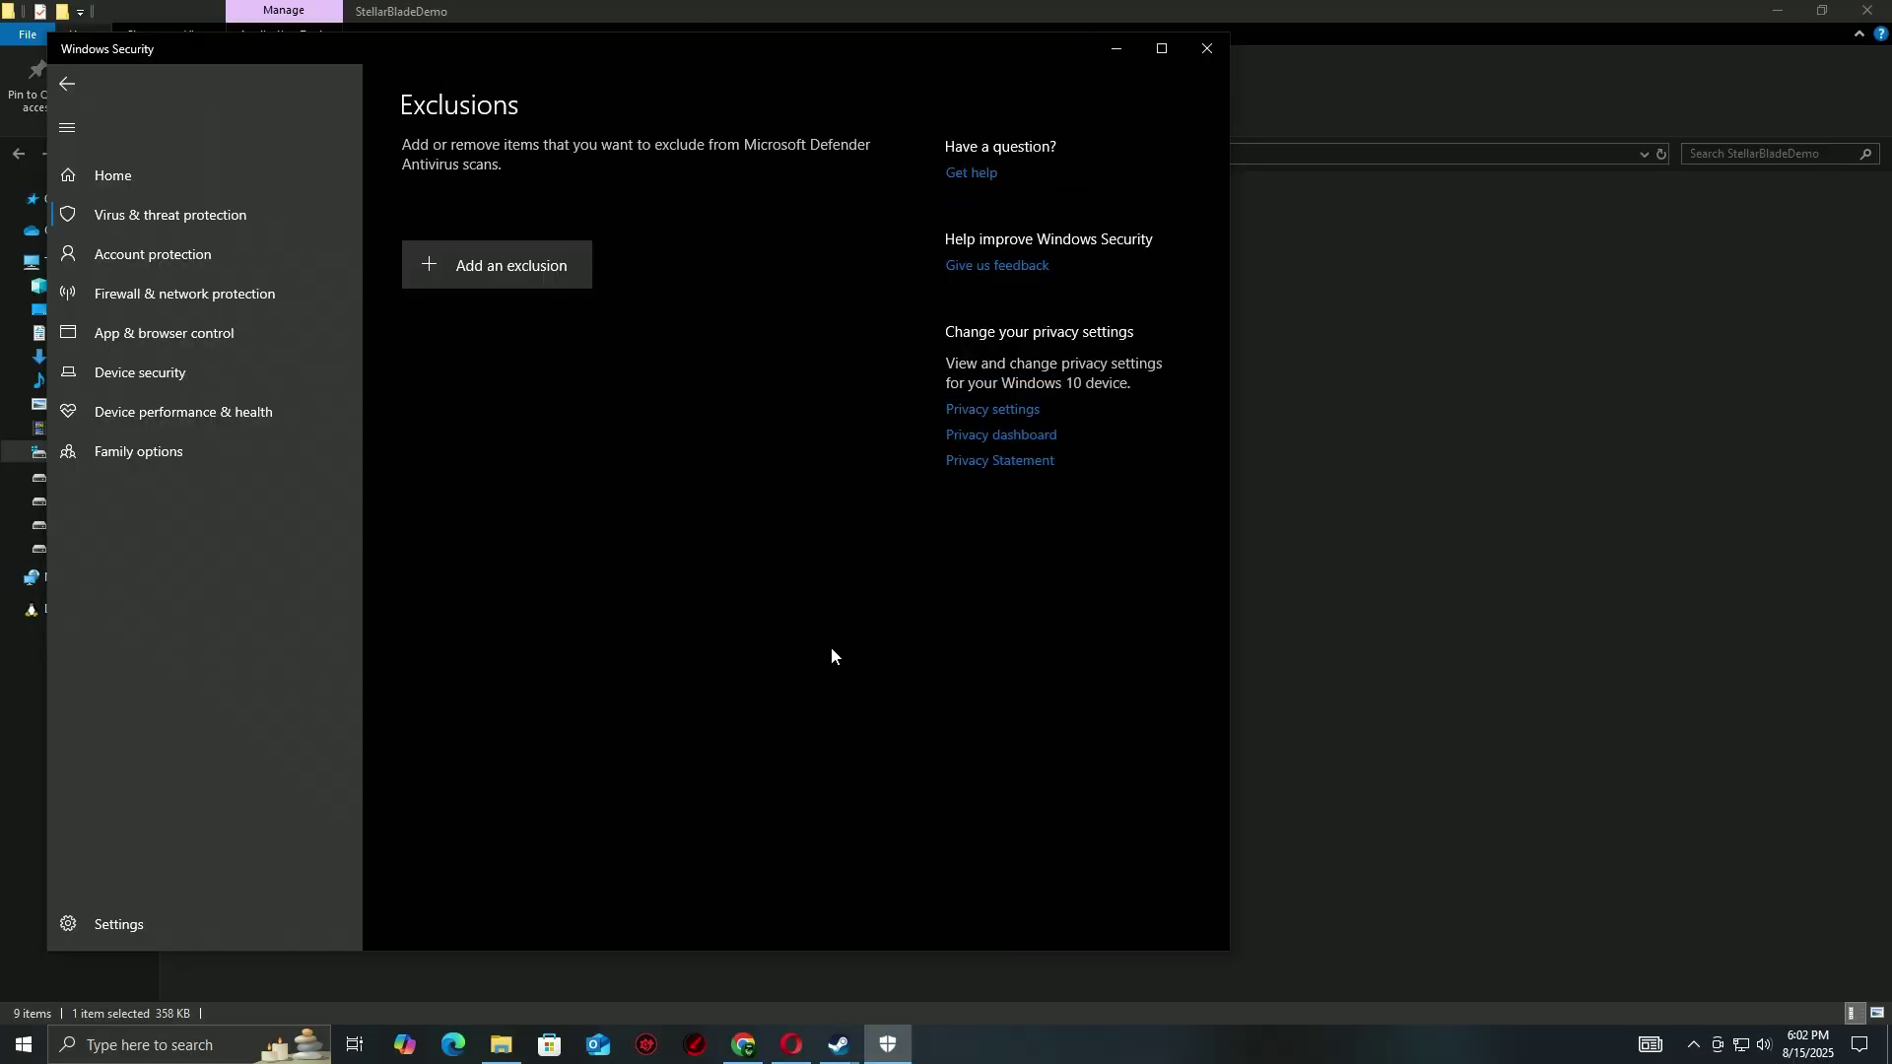
- Start a new file exclusion and browse to the Steam folder in Program Files (x86) on Local Disk (C:)
{"action": "left_click", "coordinate": [458, 271]}
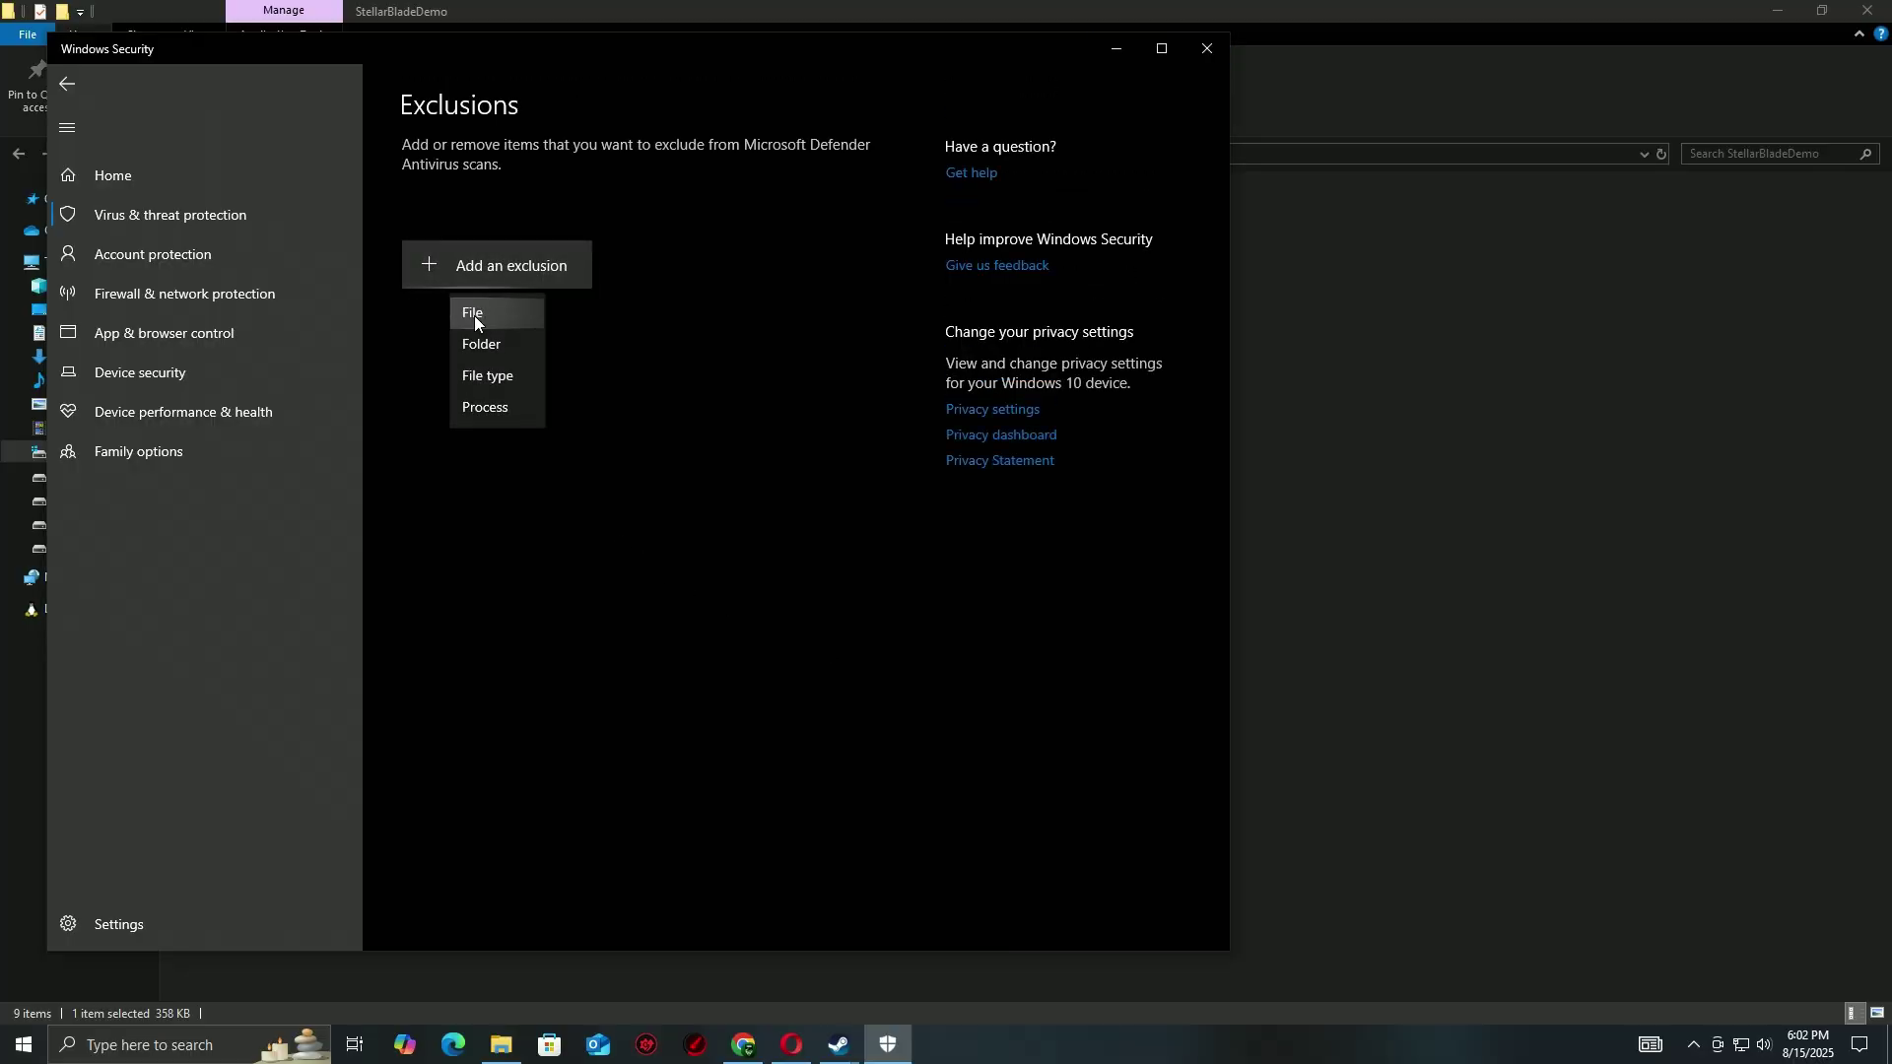
{"action": "left_click", "coordinate": [475, 315]}
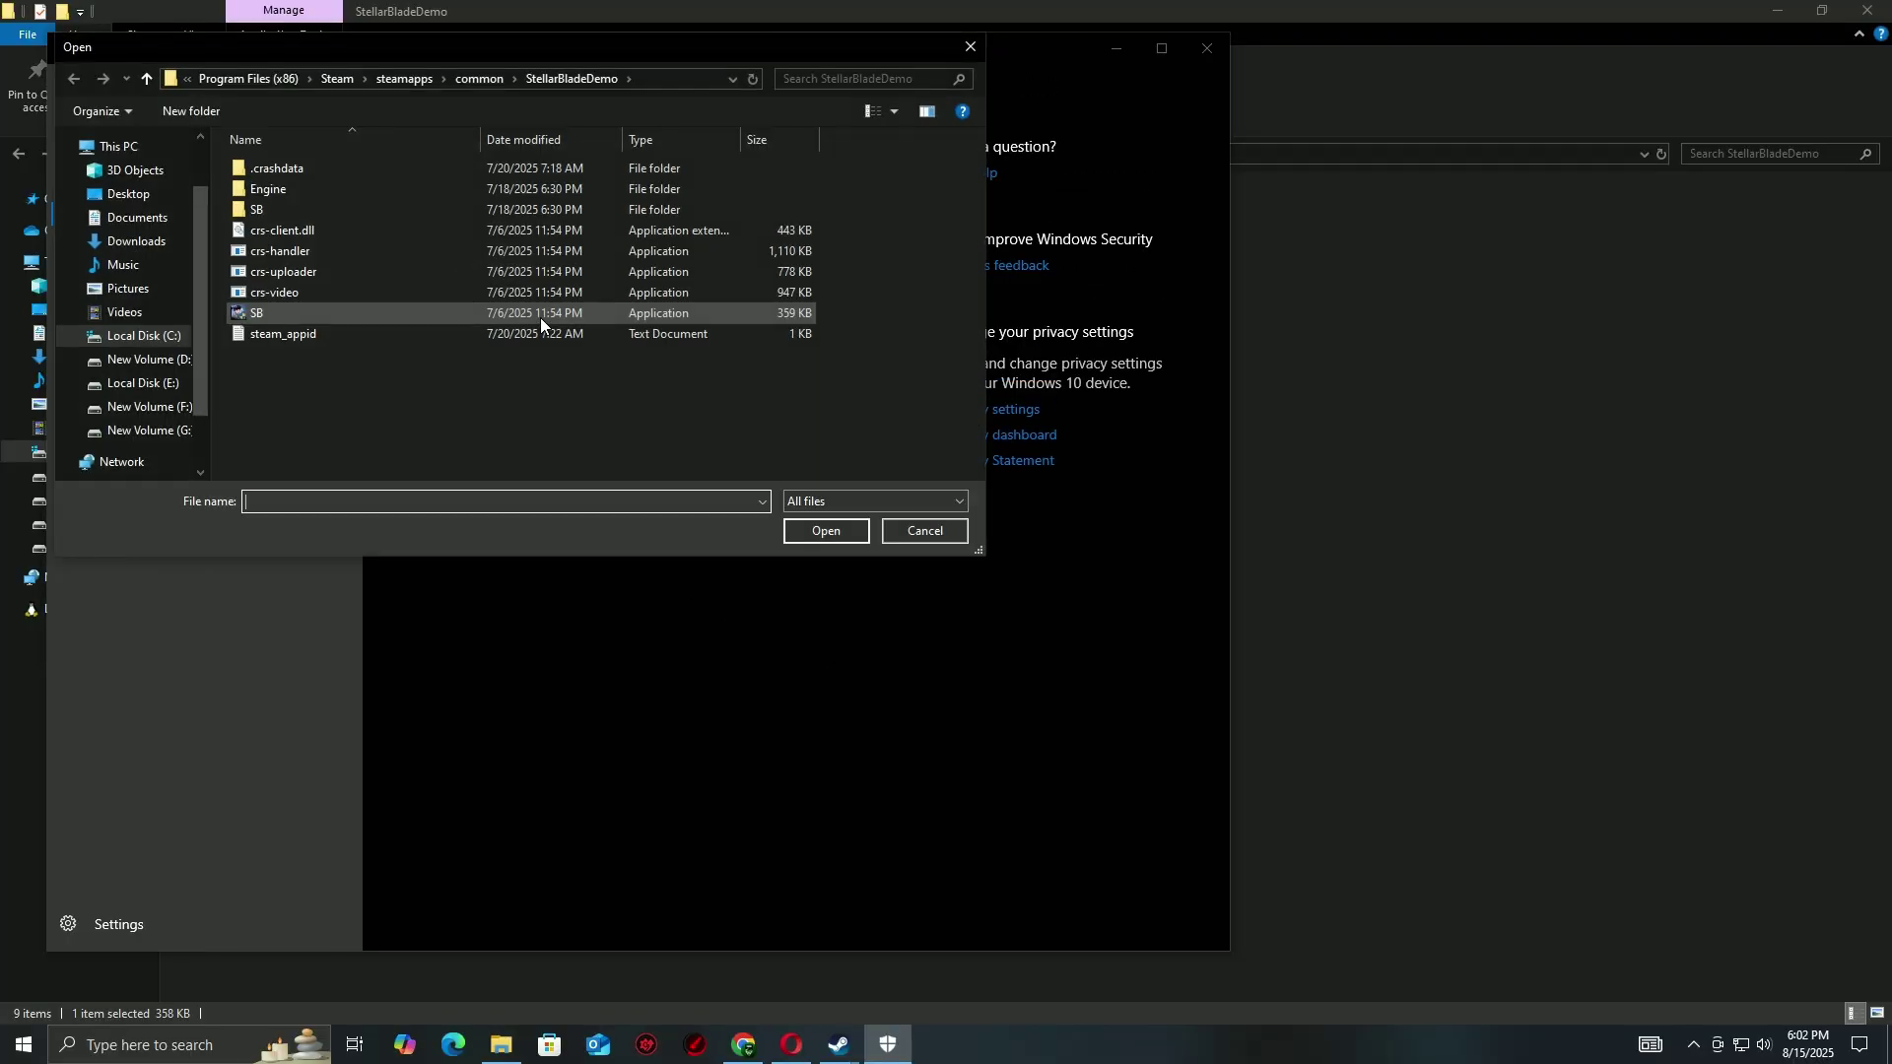
{"action": "left_click", "coordinate": [258, 313]}
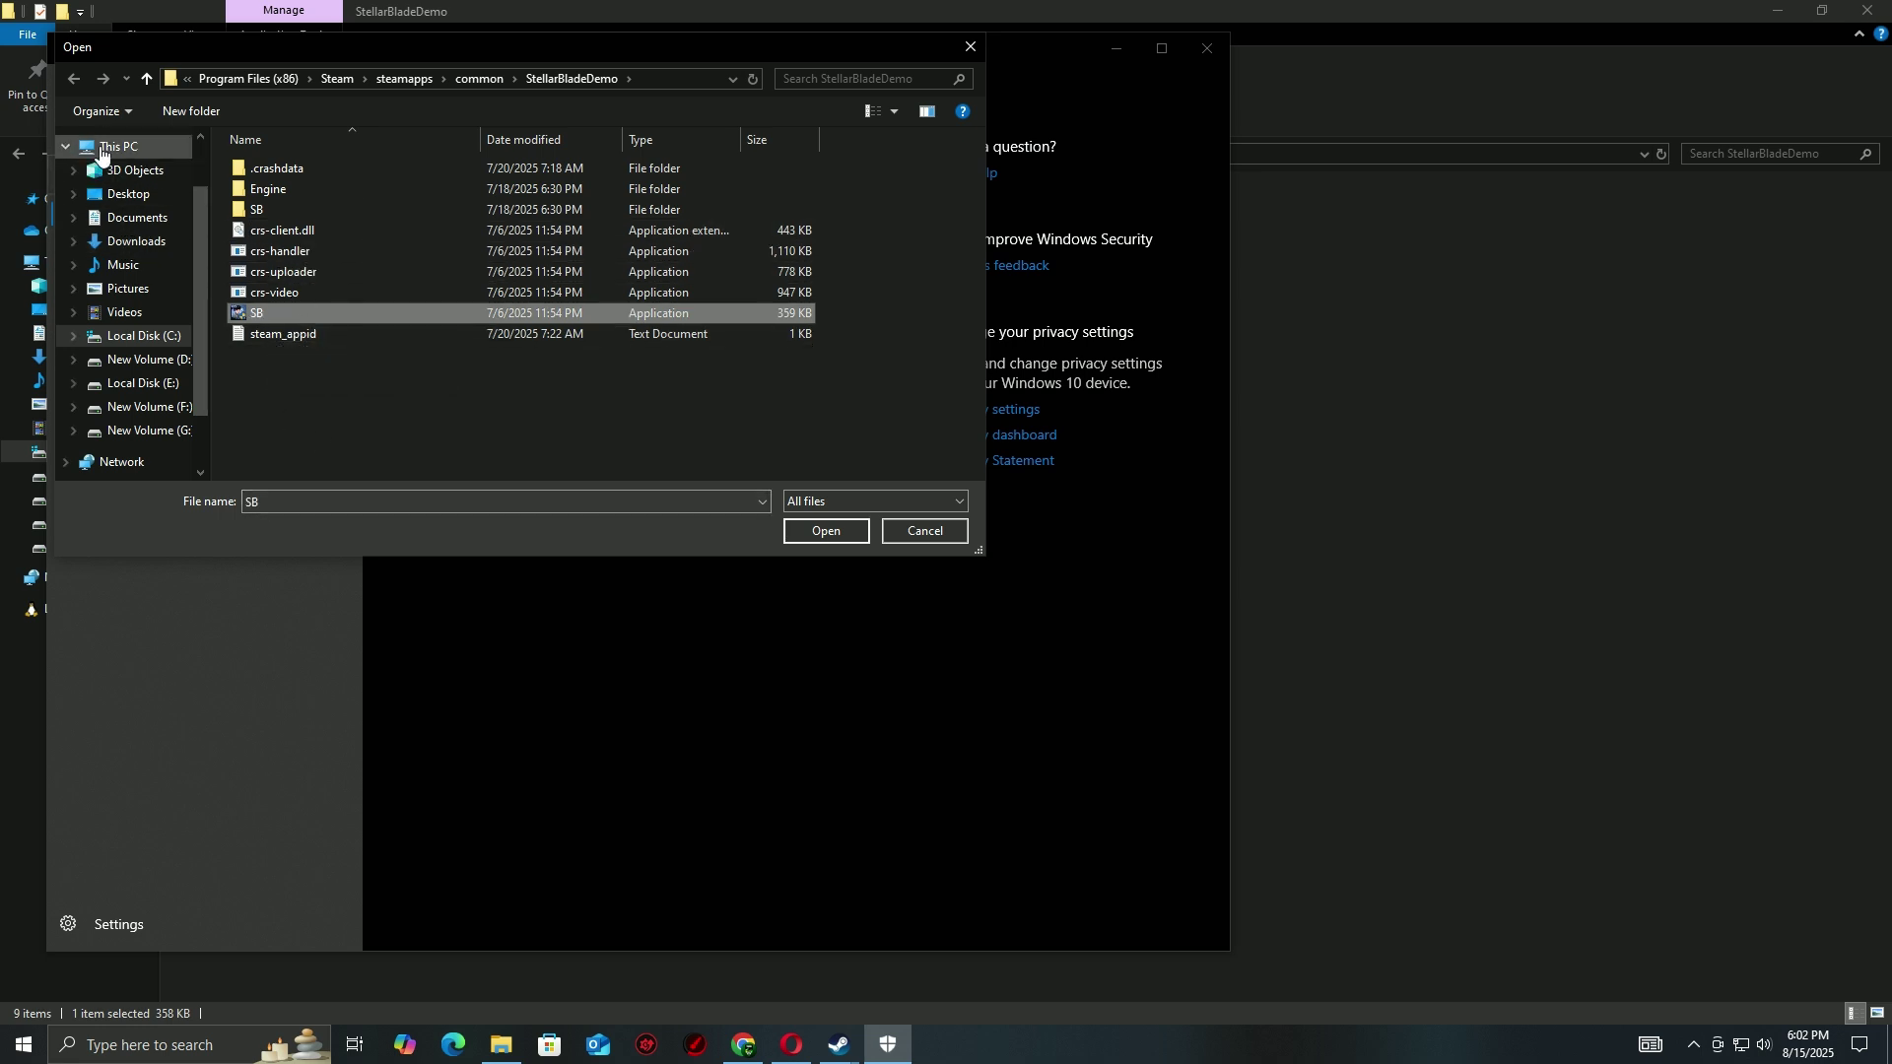
{"action": "left_click", "coordinate": [148, 155]}
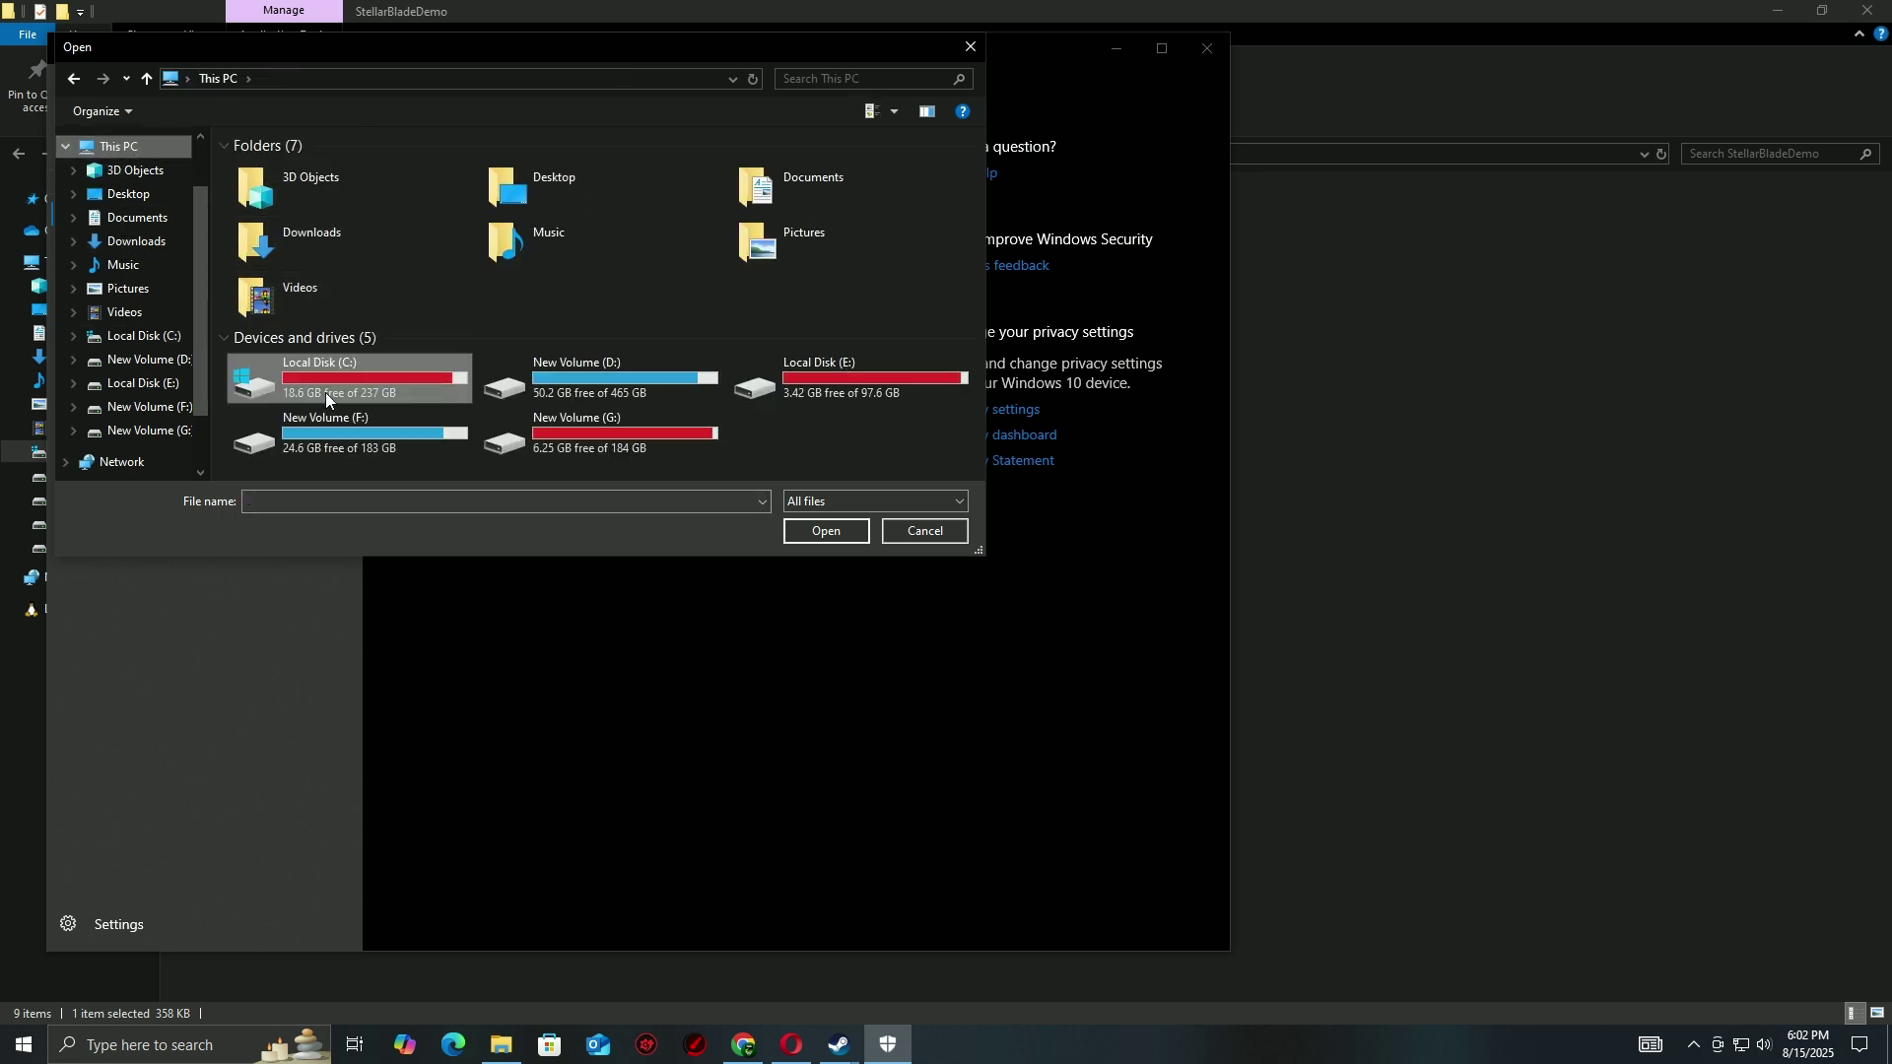
{"action": "double_click", "coordinate": [325, 393]}
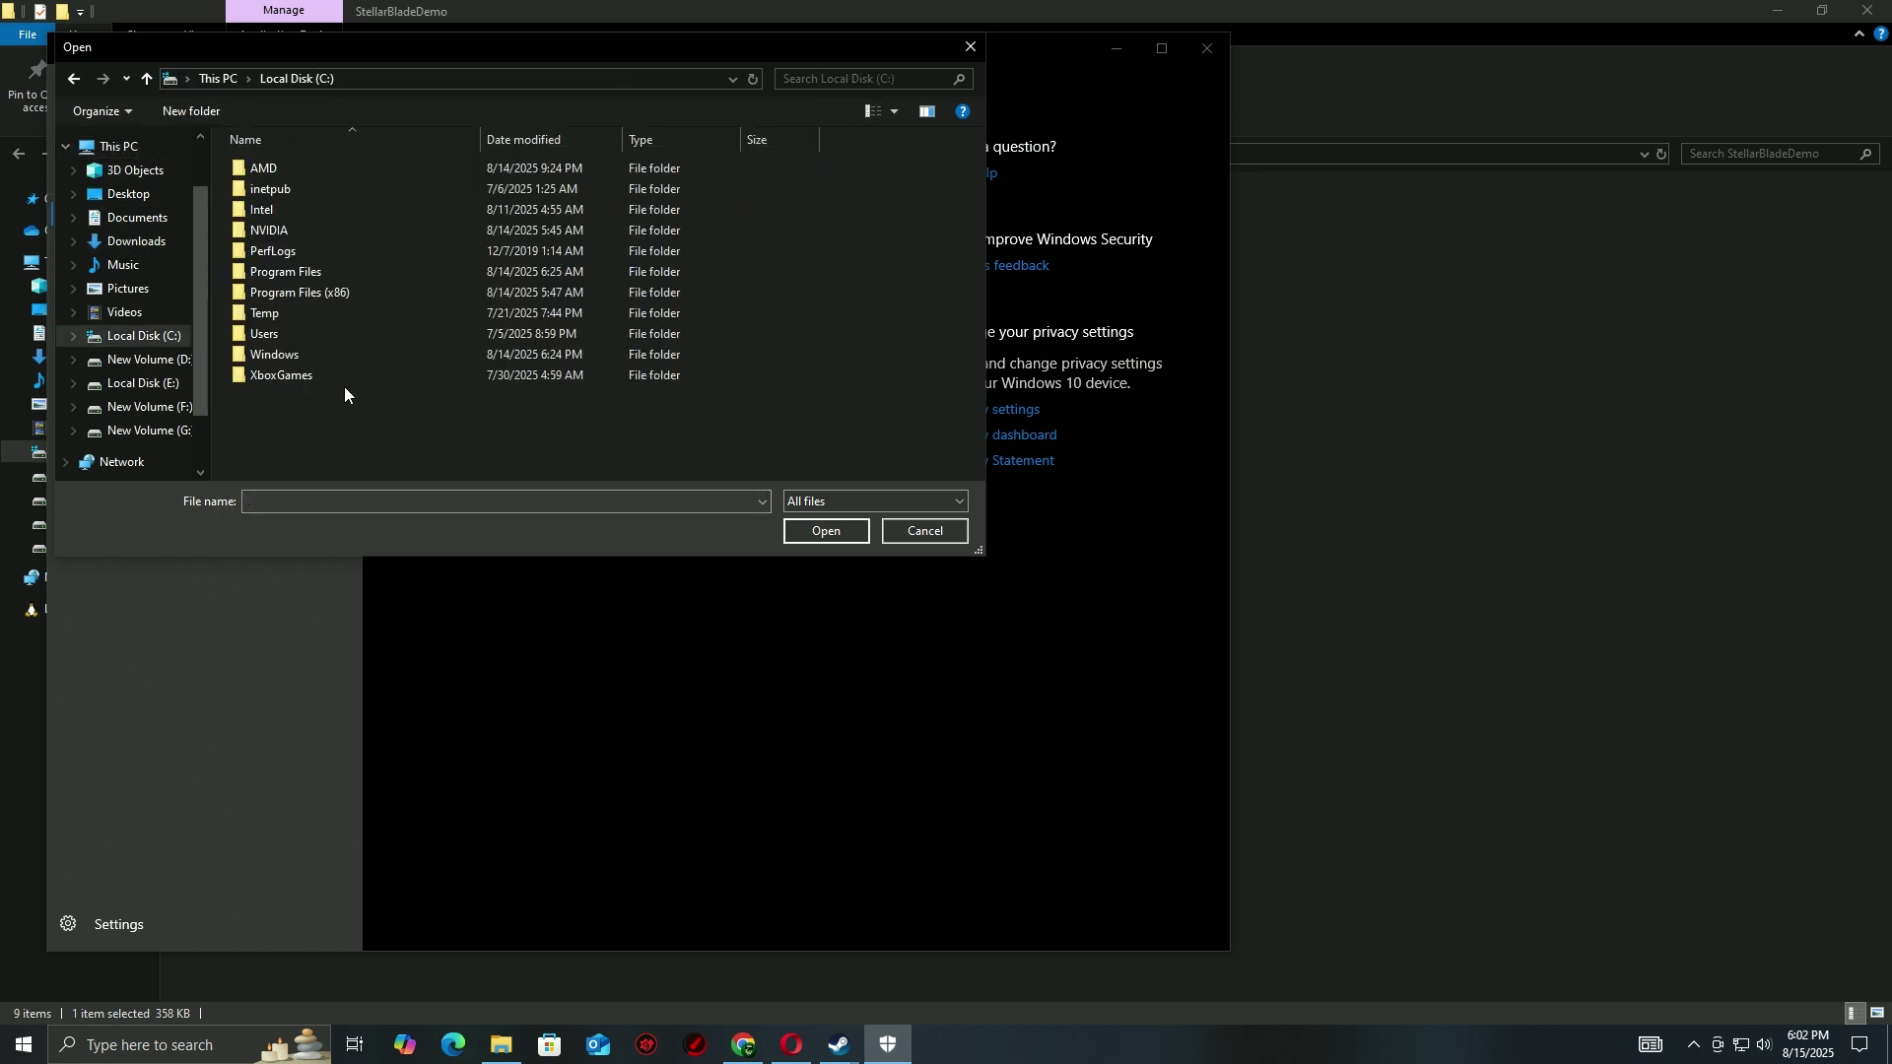
{"action": "double_click", "coordinate": [318, 292]}
{"action": "scroll", "coordinate": [323, 310], "scroll_direction": "down", "scroll_amount": 1}
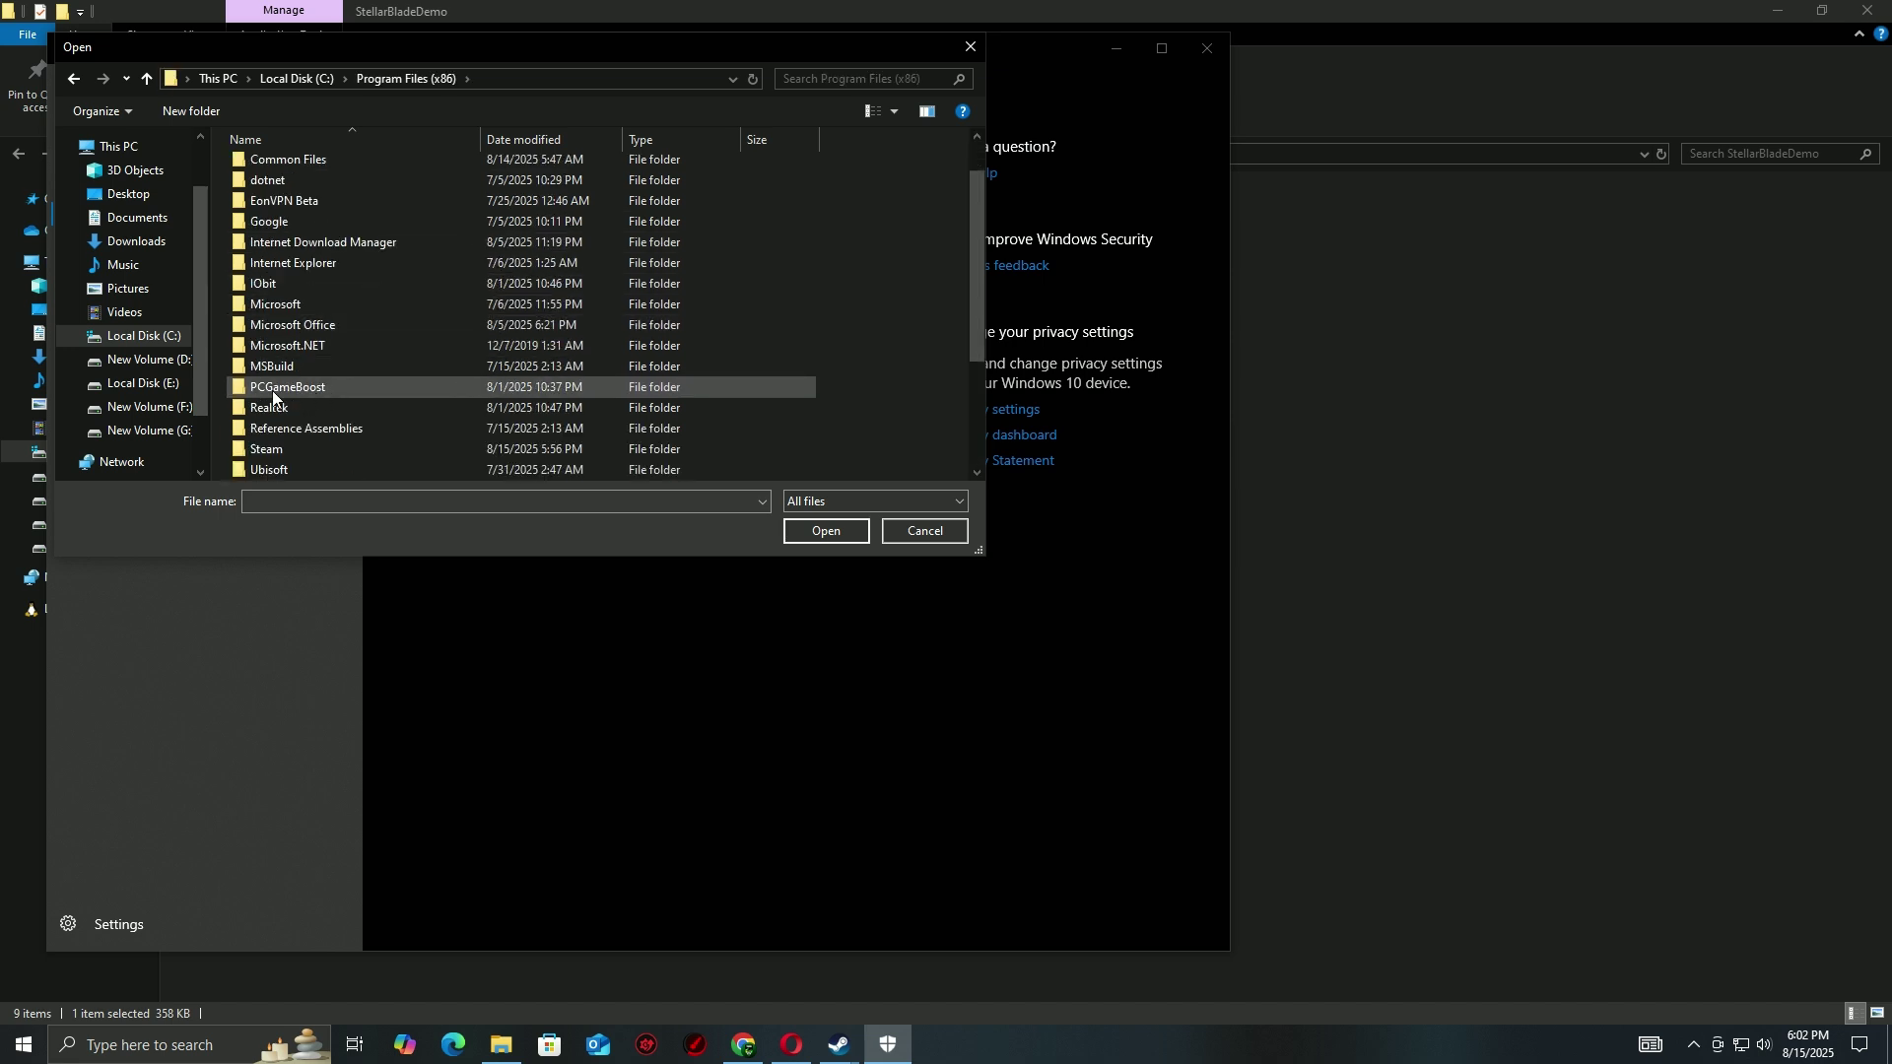
{"action": "scroll", "coordinate": [316, 458], "scroll_direction": "down", "scroll_amount": 1}
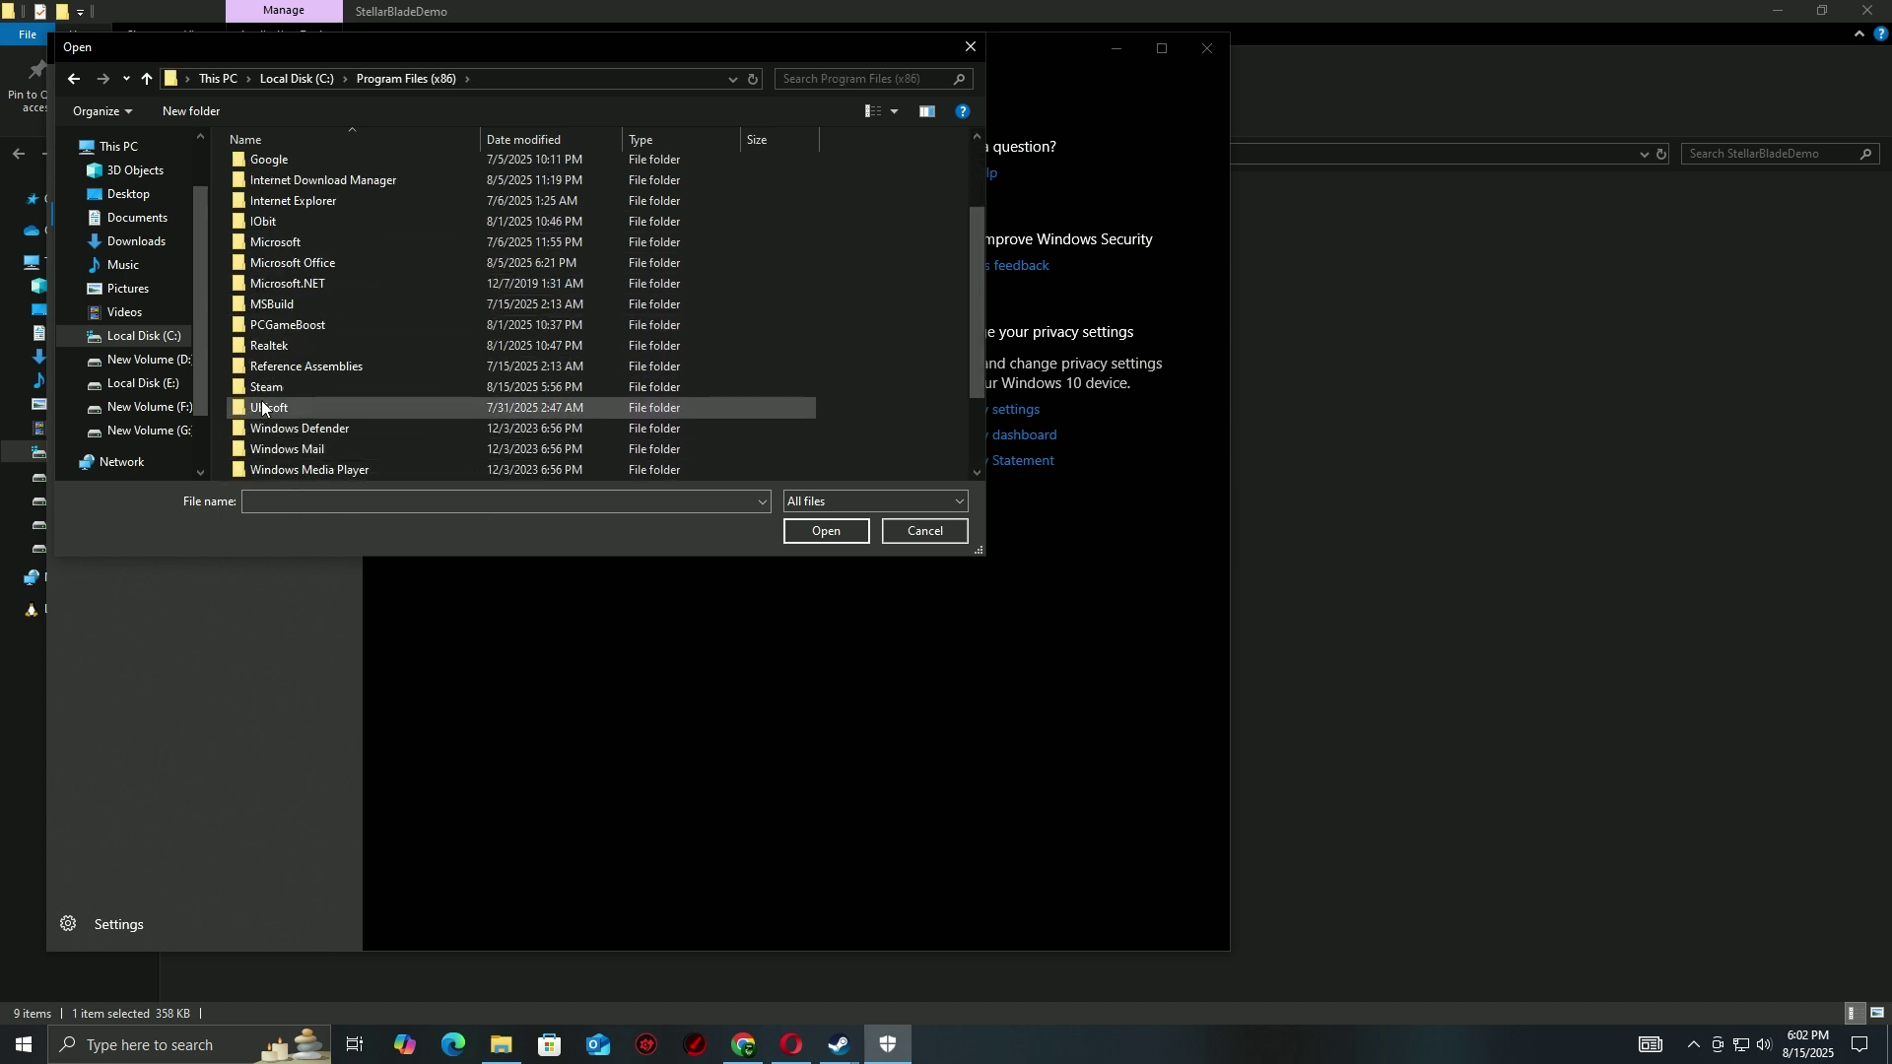
{"action": "double_click", "coordinate": [359, 390]}
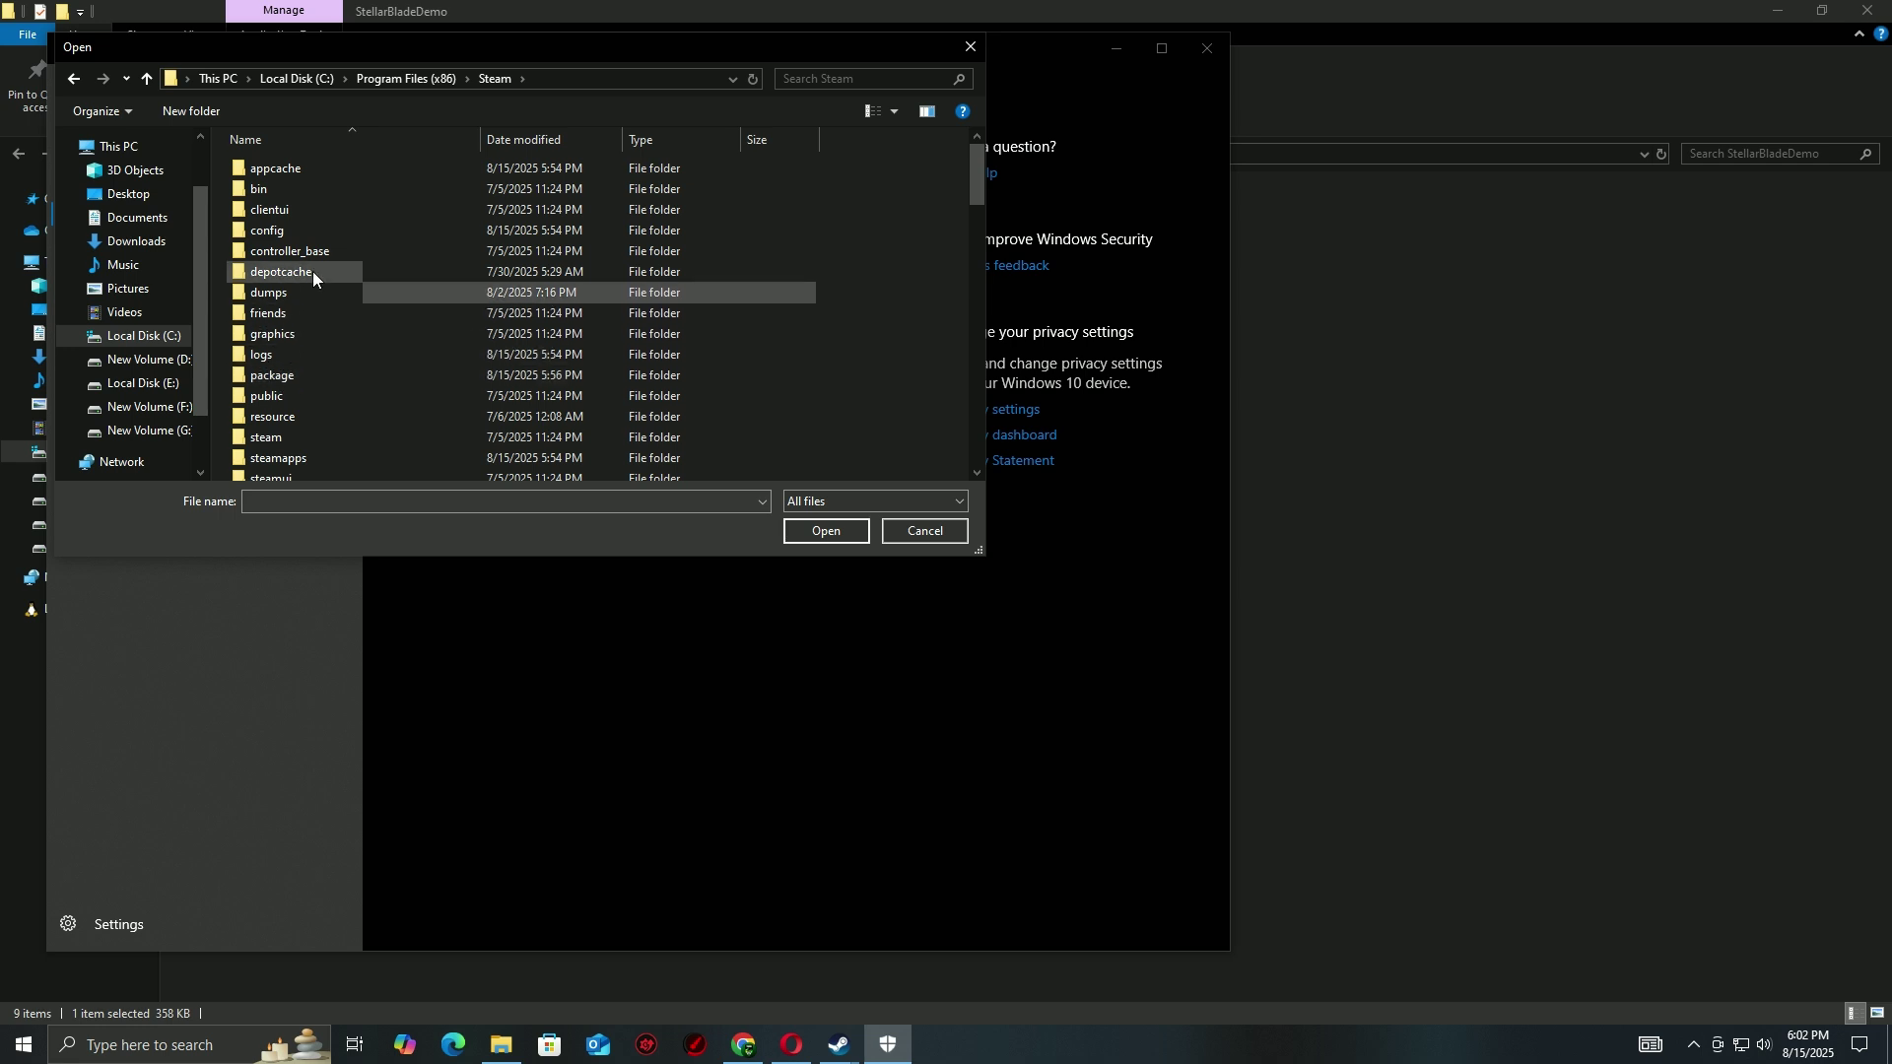
- Add the SB application from steamapps\common\StellarBladeDemo as the excluded file
{"action": "left_click", "coordinate": [306, 459]}
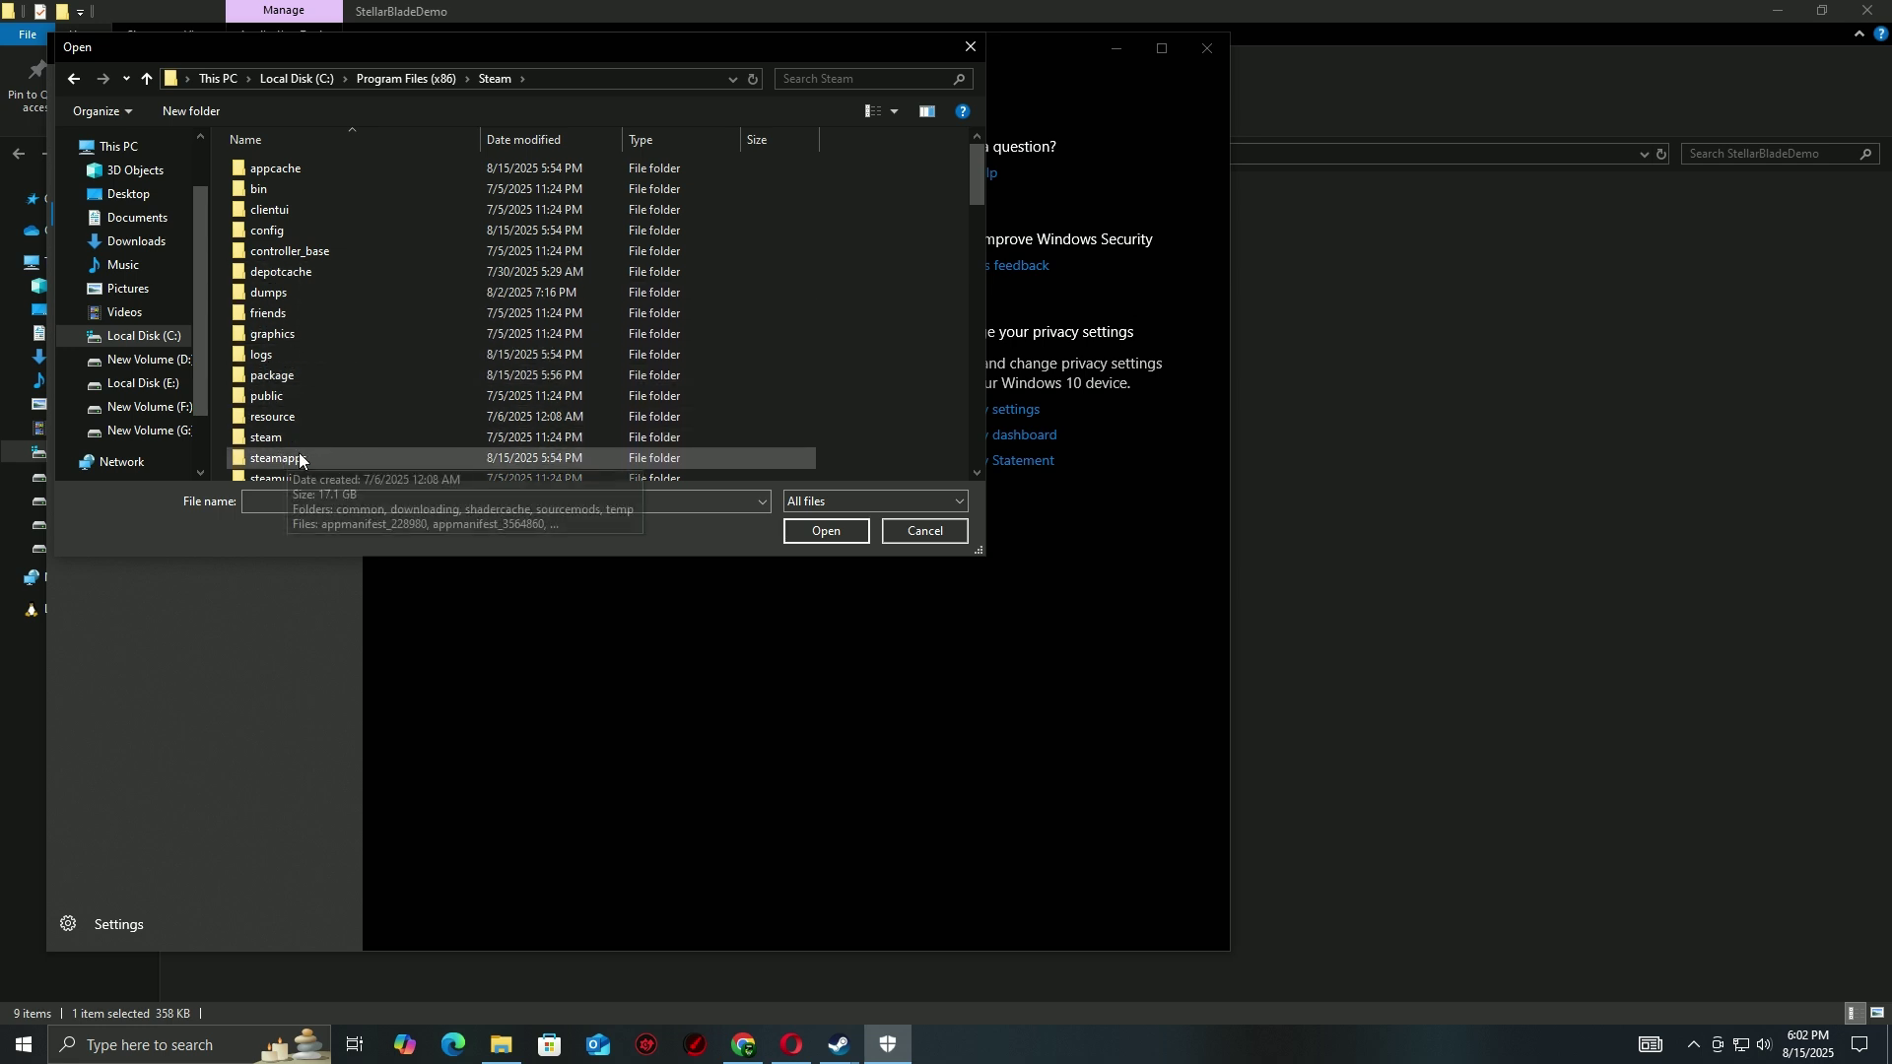
{"action": "double_click", "coordinate": [386, 455]}
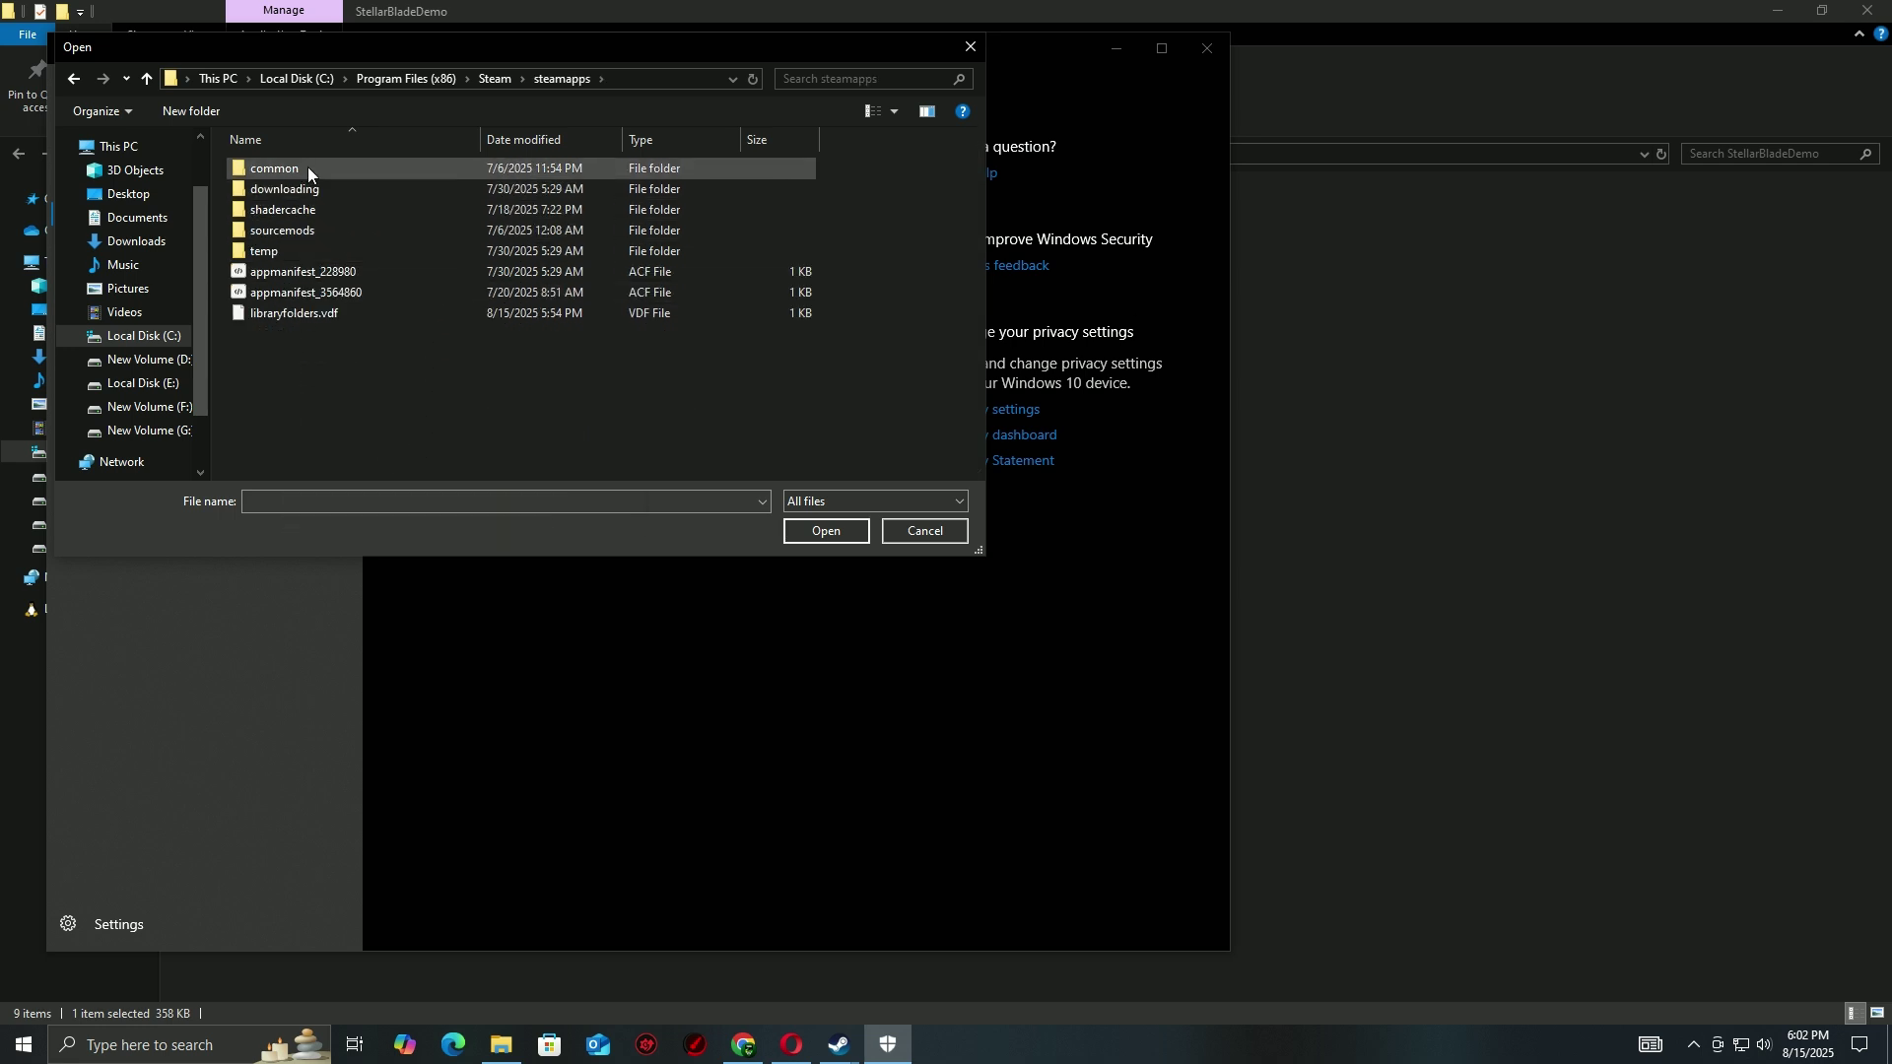
{"action": "double_click", "coordinate": [340, 167]}
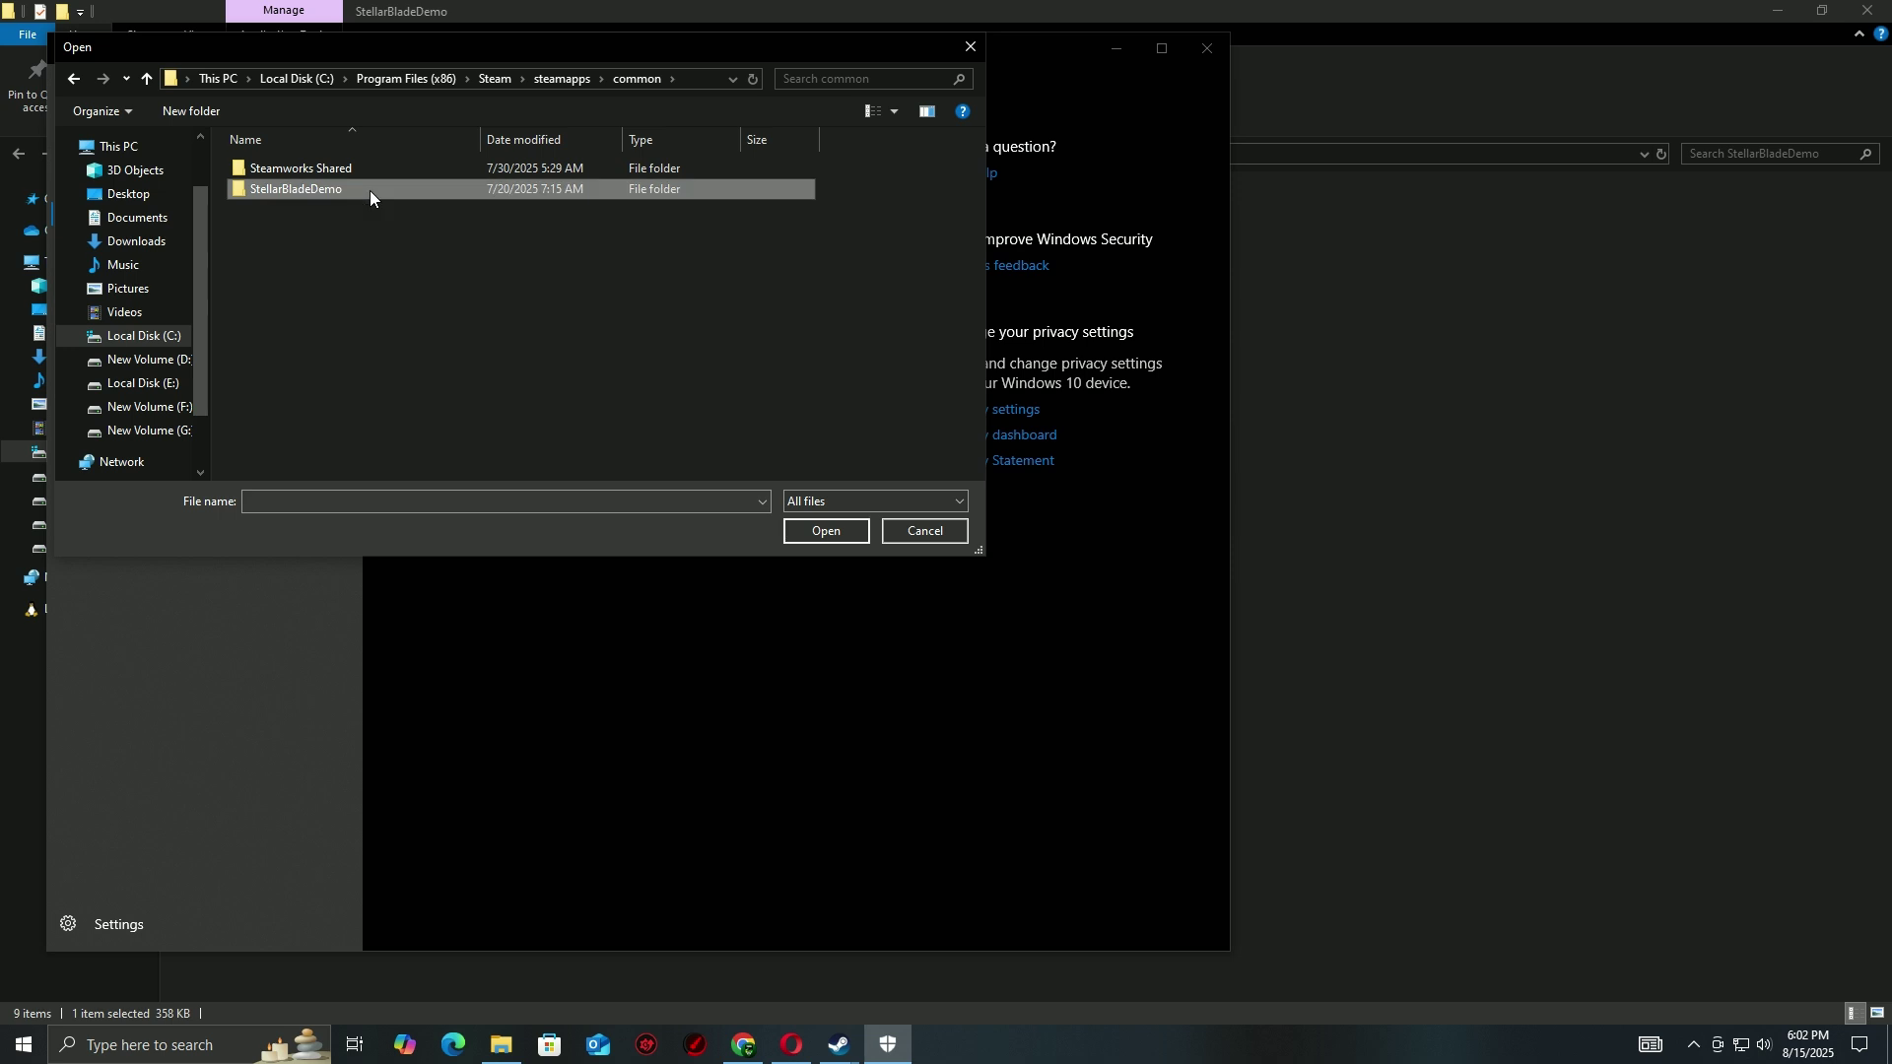
{"action": "double_click", "coordinate": [370, 192]}
{"action": "left_click", "coordinate": [264, 315]}
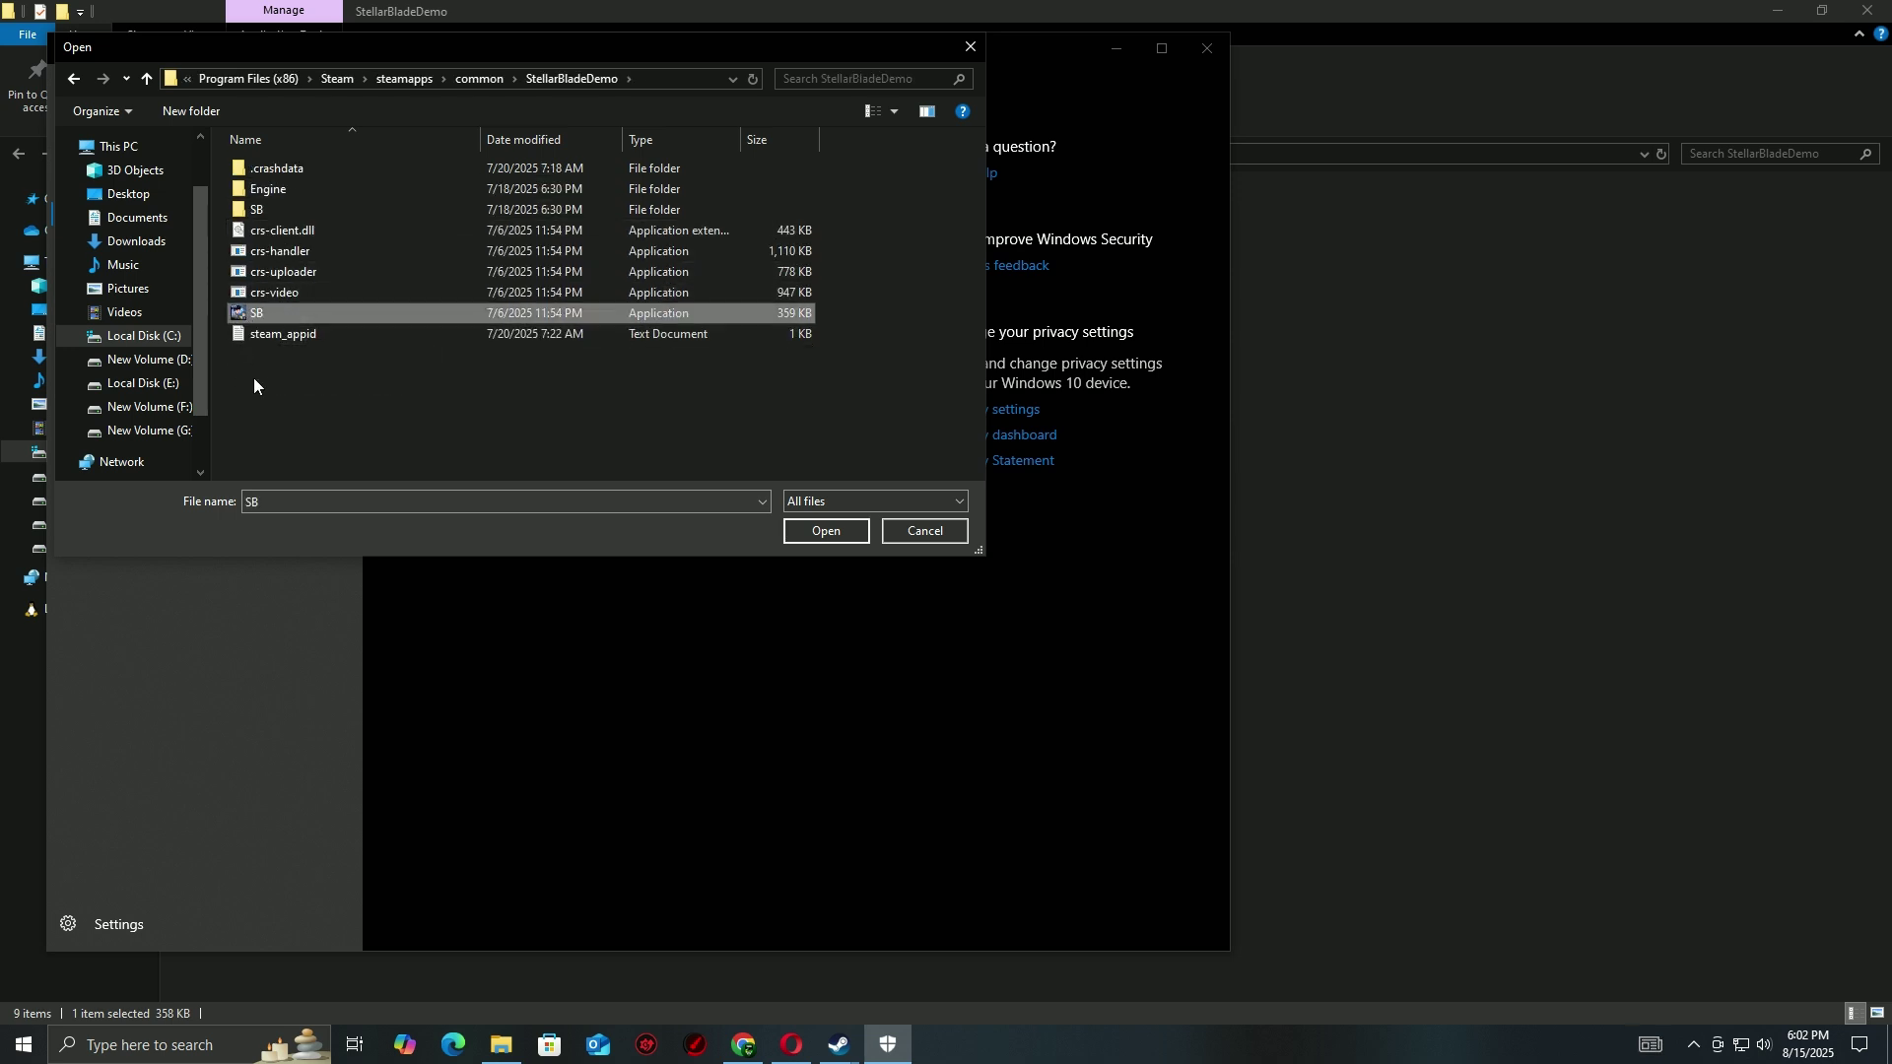
{"action": "left_click", "coordinate": [818, 530]}
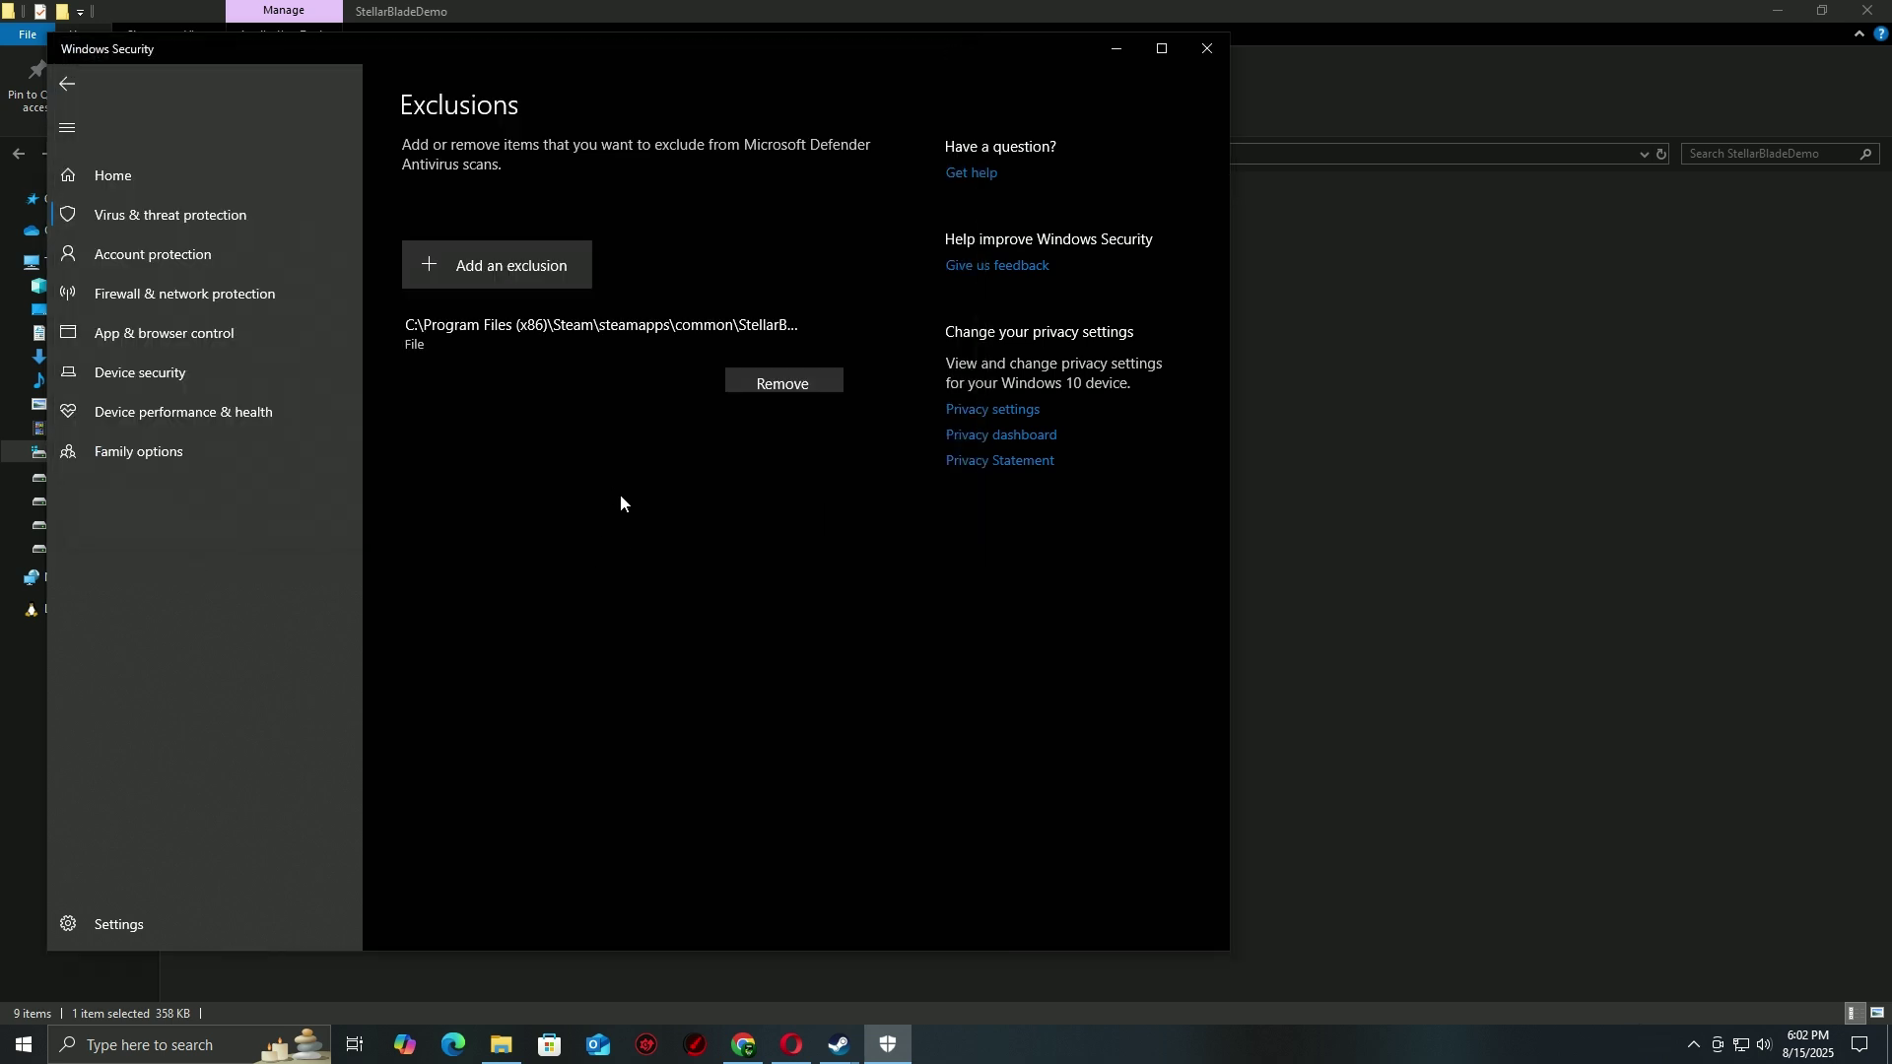
{"action": "left_click", "coordinate": [591, 325]}
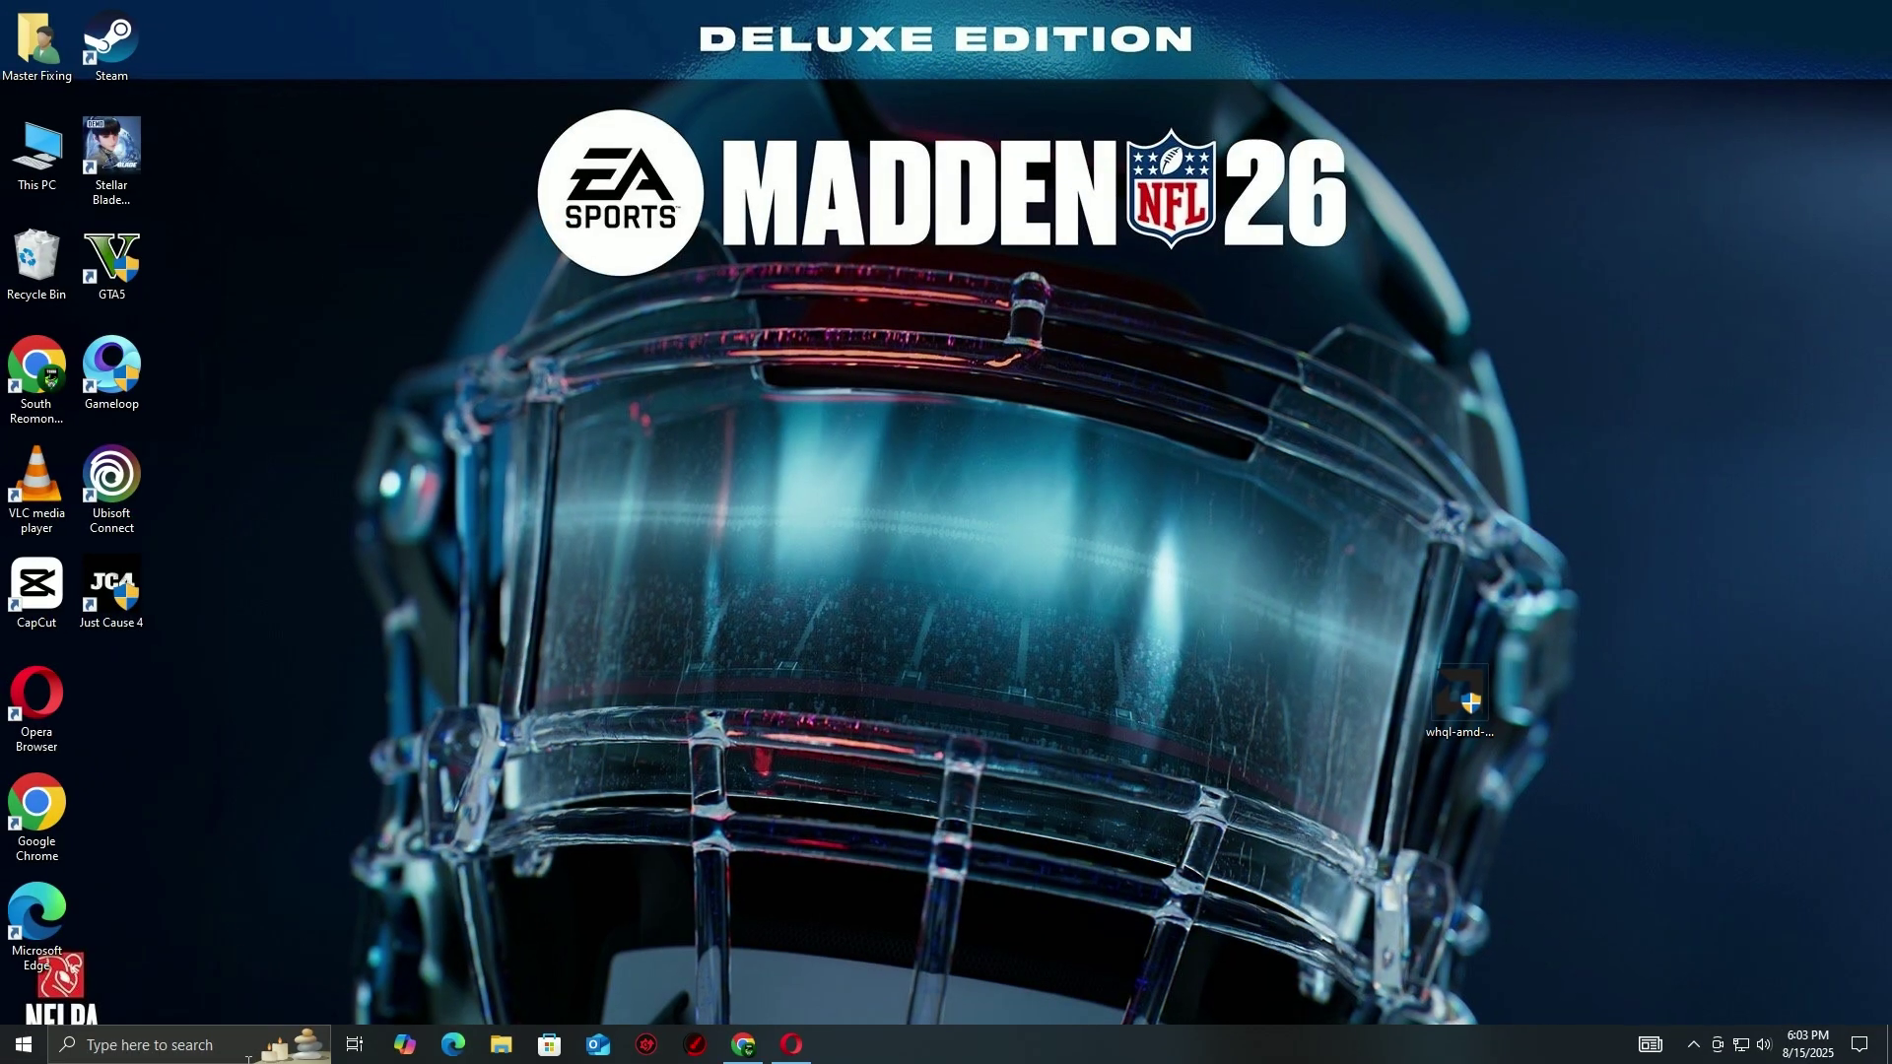
- Search Windows for Control Panel and open Power Options under System and Security
{"action": "key", "text": "super+s"}
{"action": "type", "text": "c"}
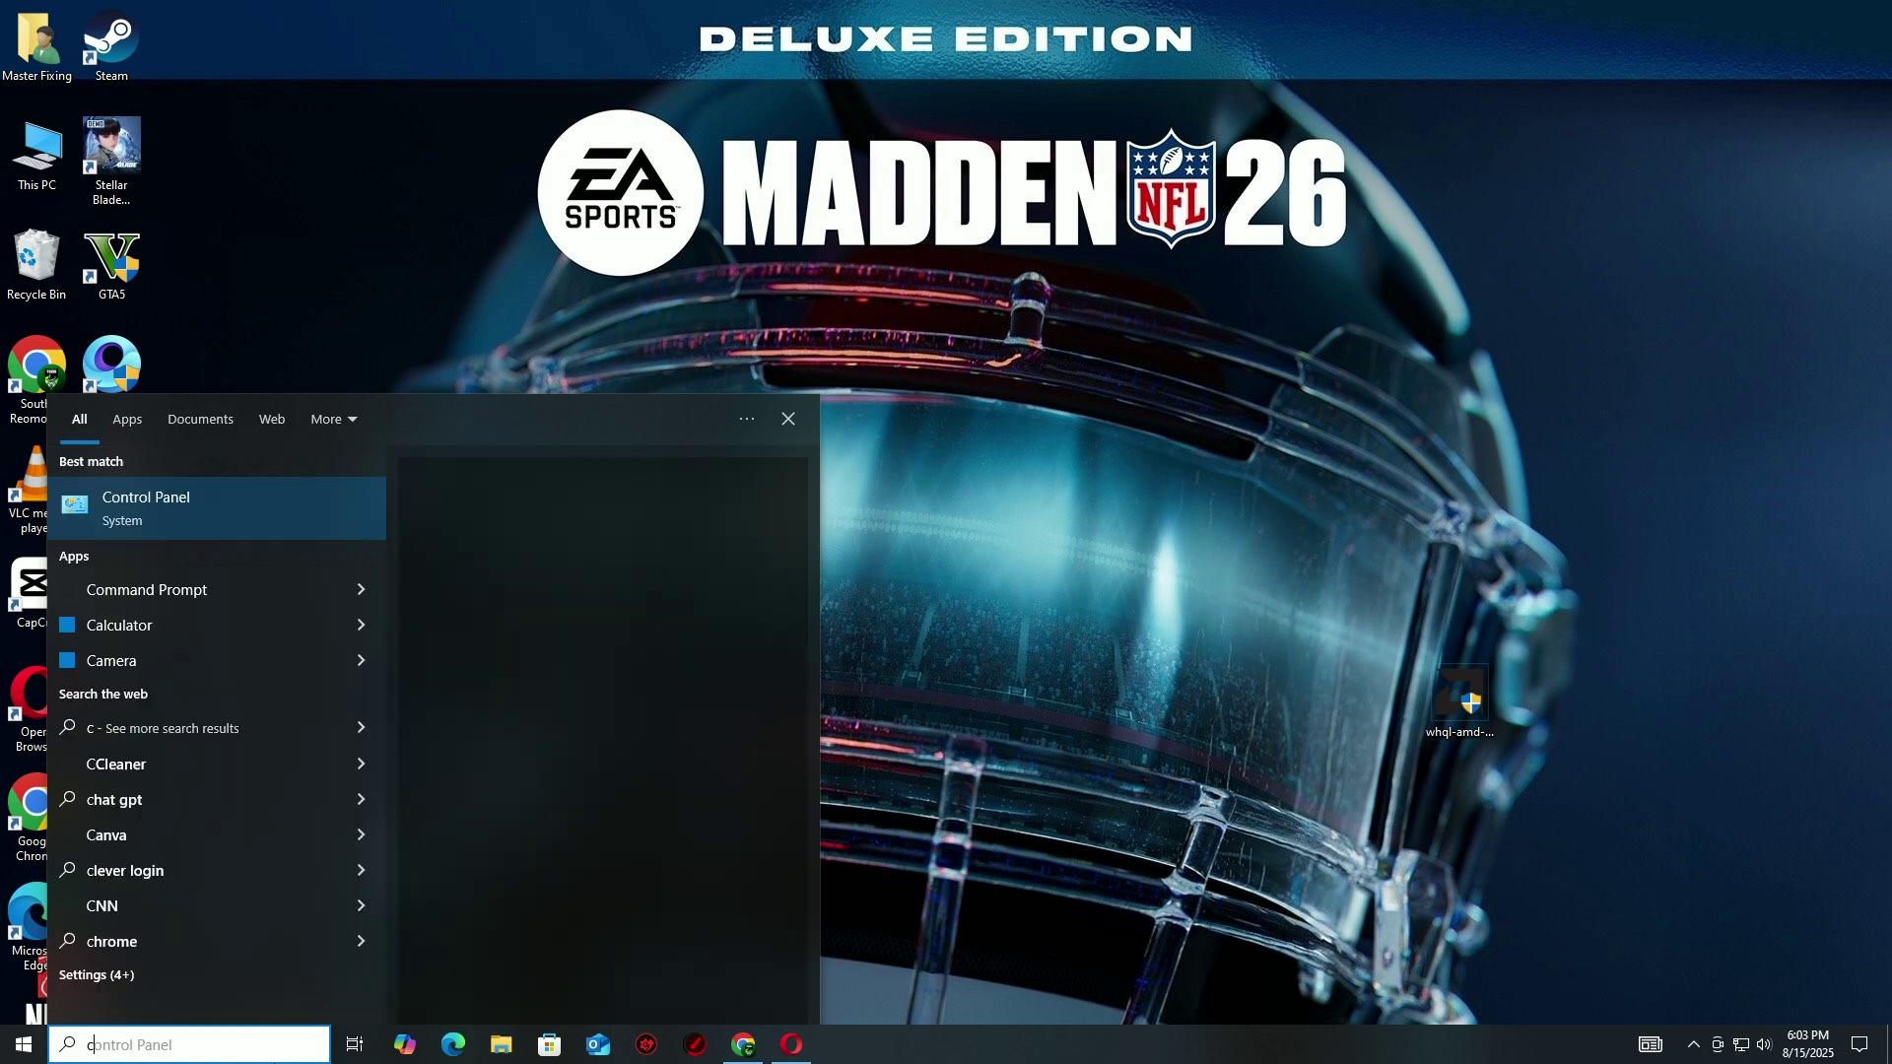
{"action": "type", "text": "ontrol"}
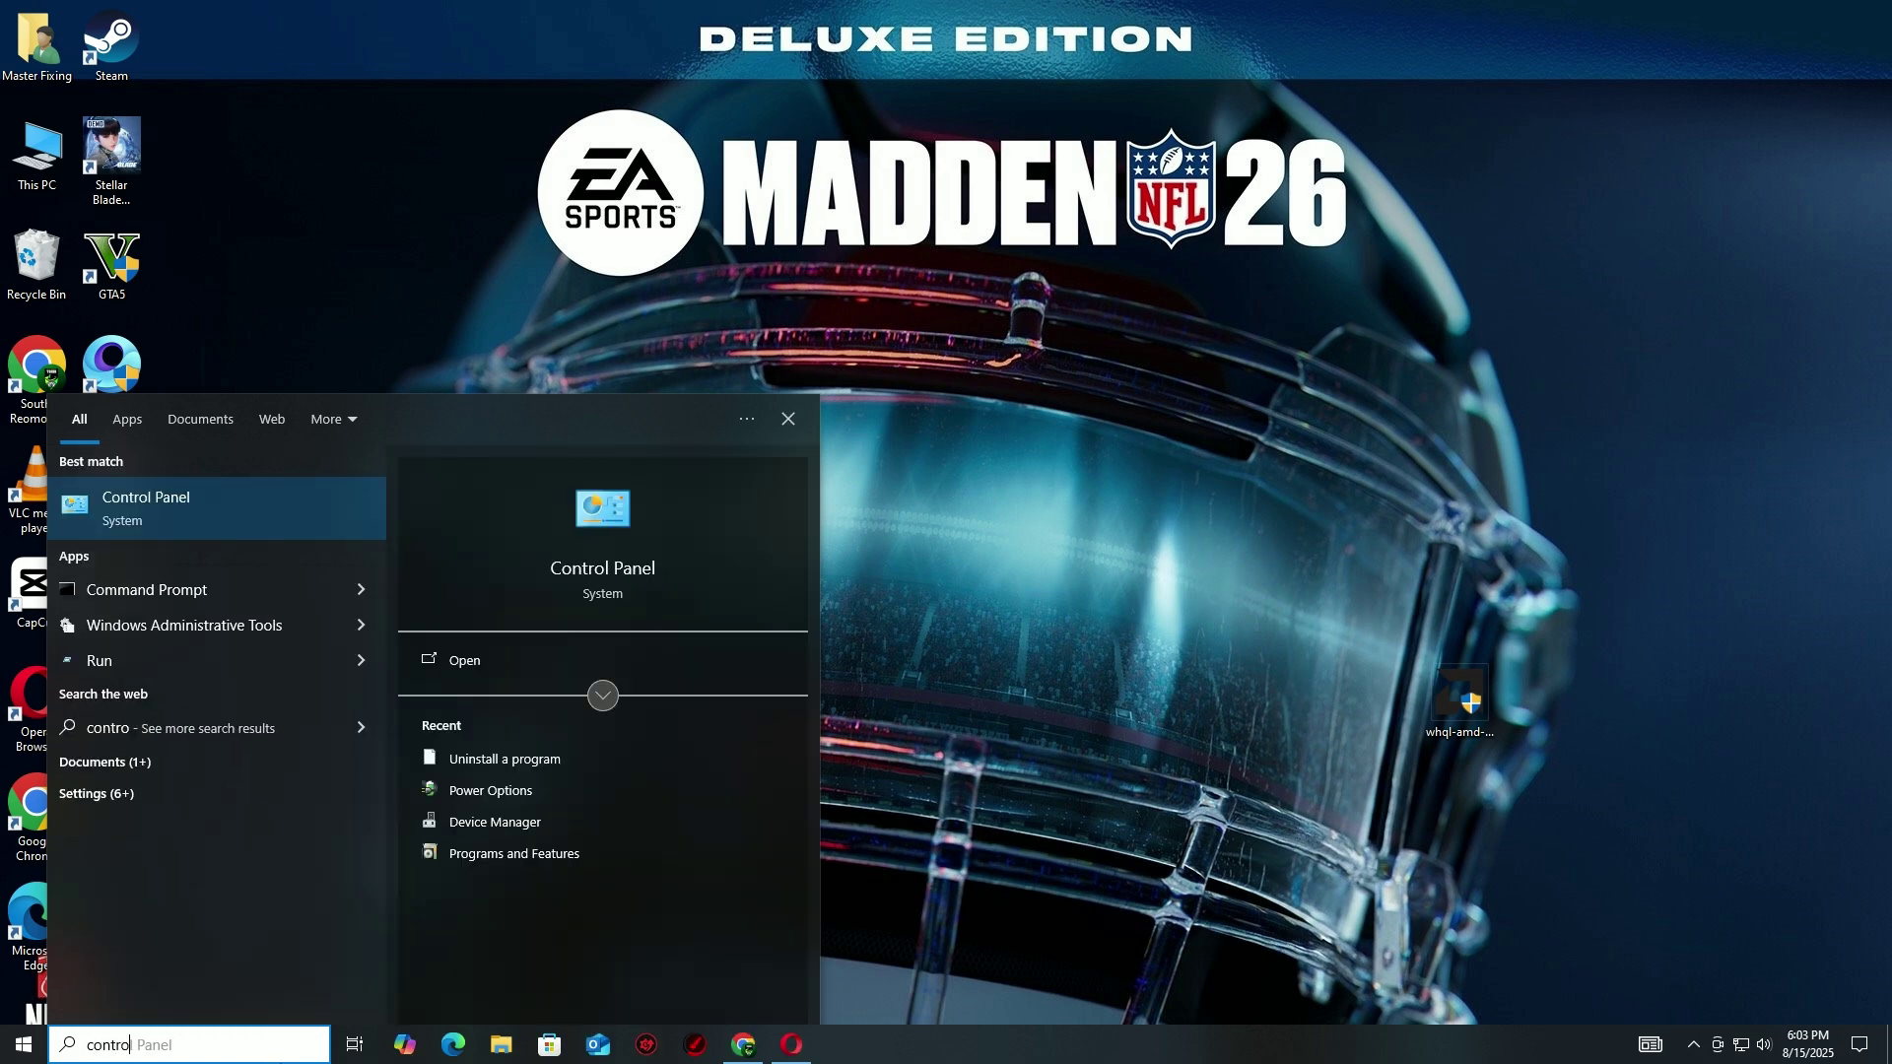
{"action": "left_click", "coordinate": [195, 530]}
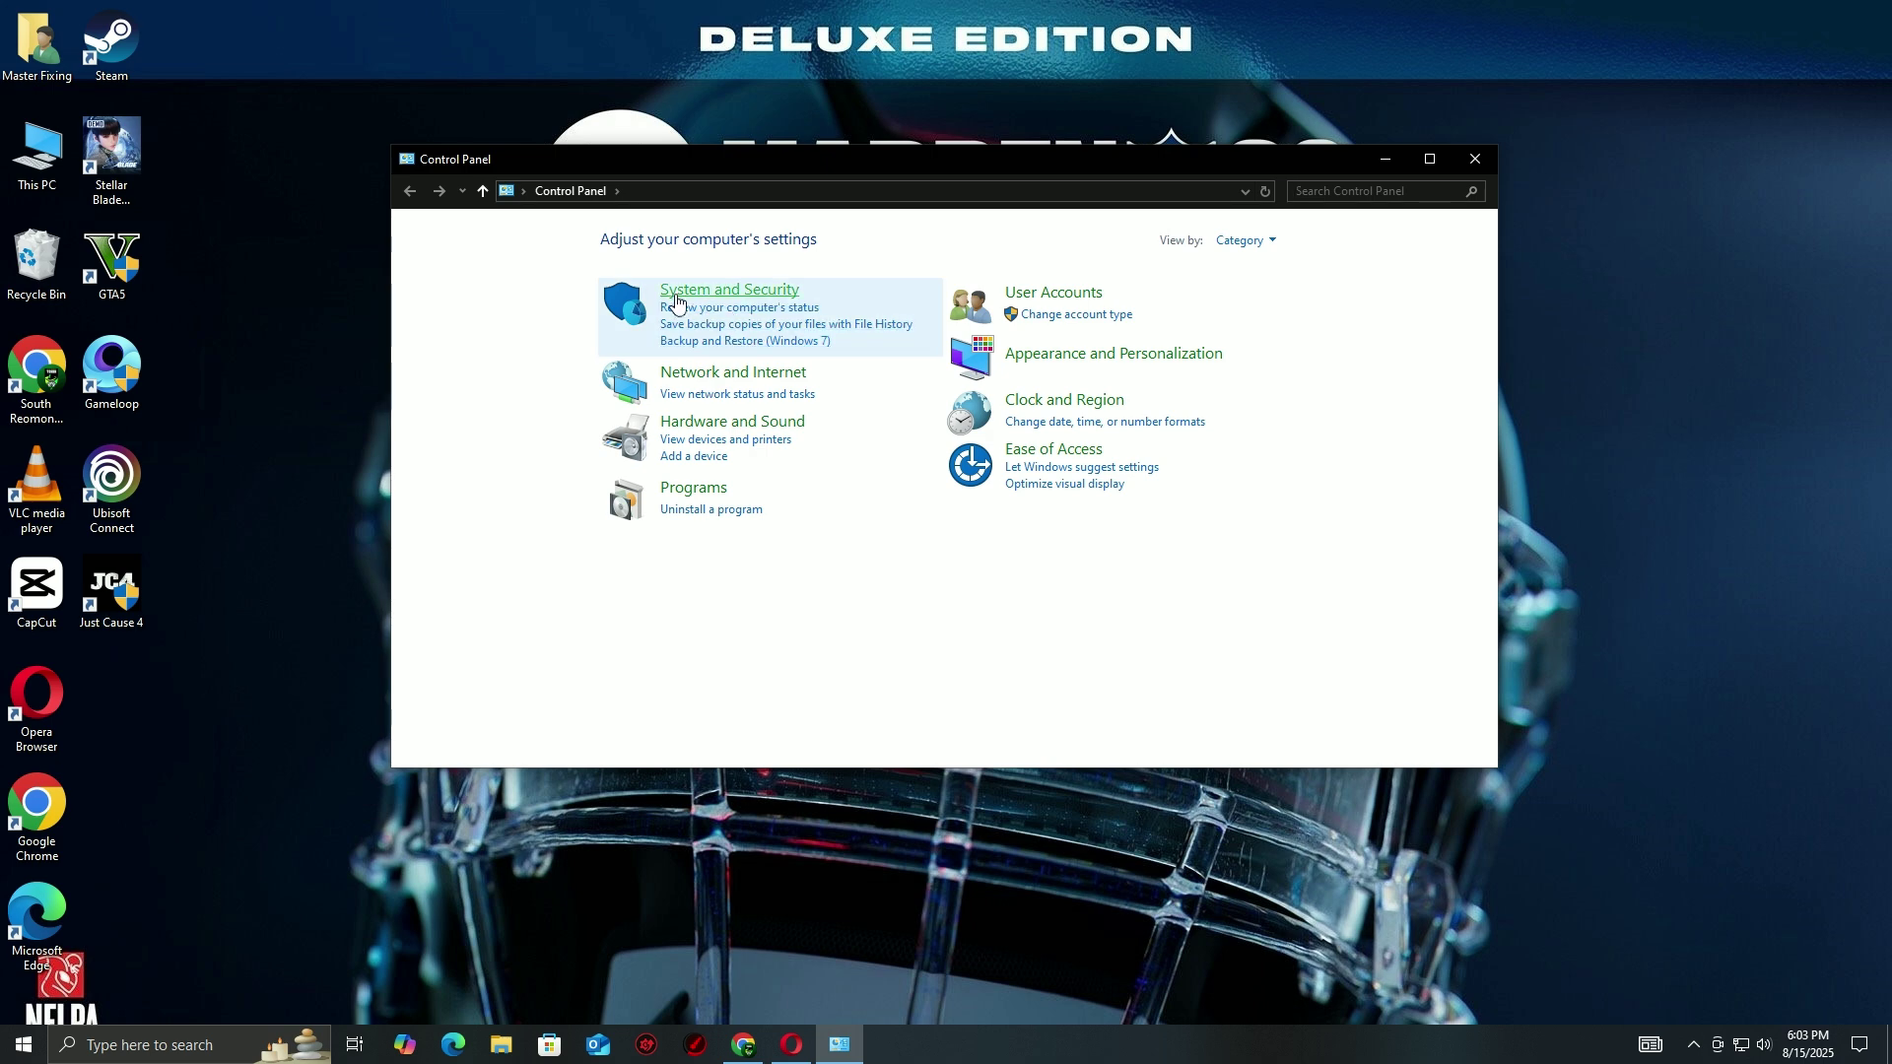
{"action": "left_click", "coordinate": [708, 296]}
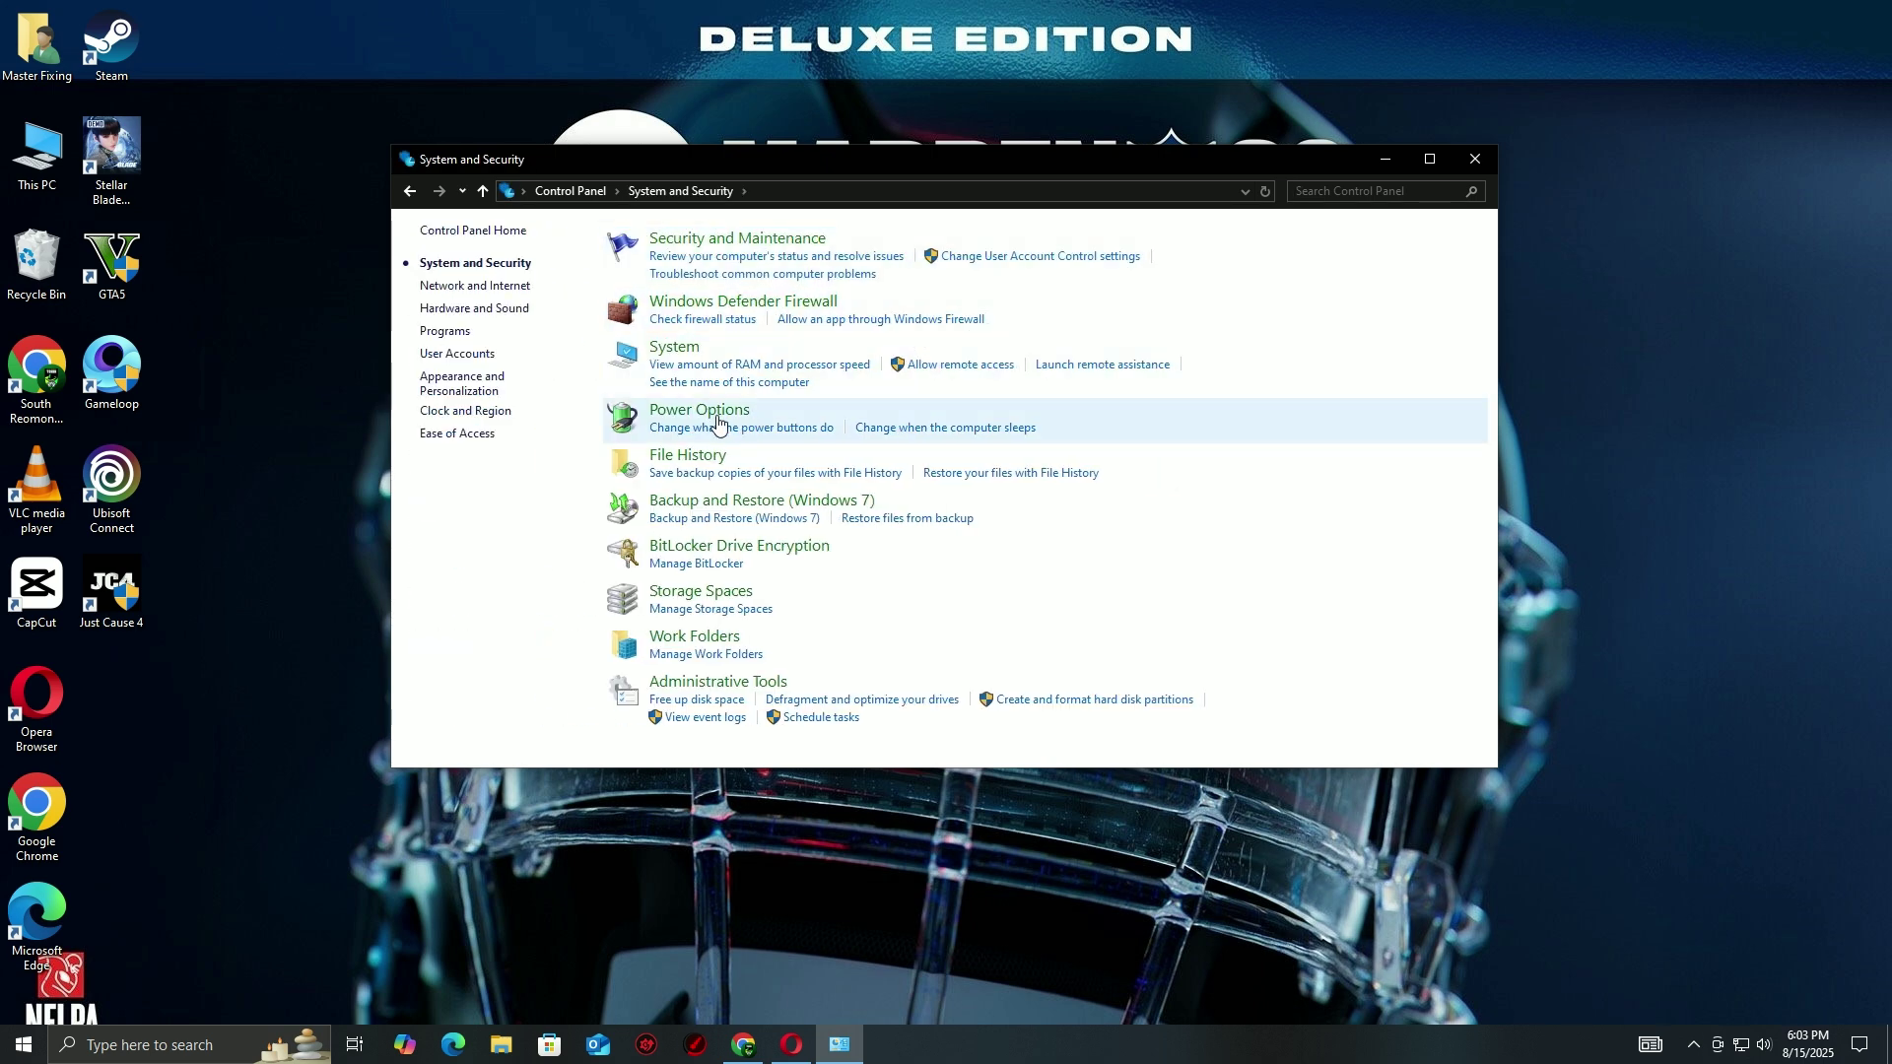
{"action": "left_click", "coordinate": [704, 412]}
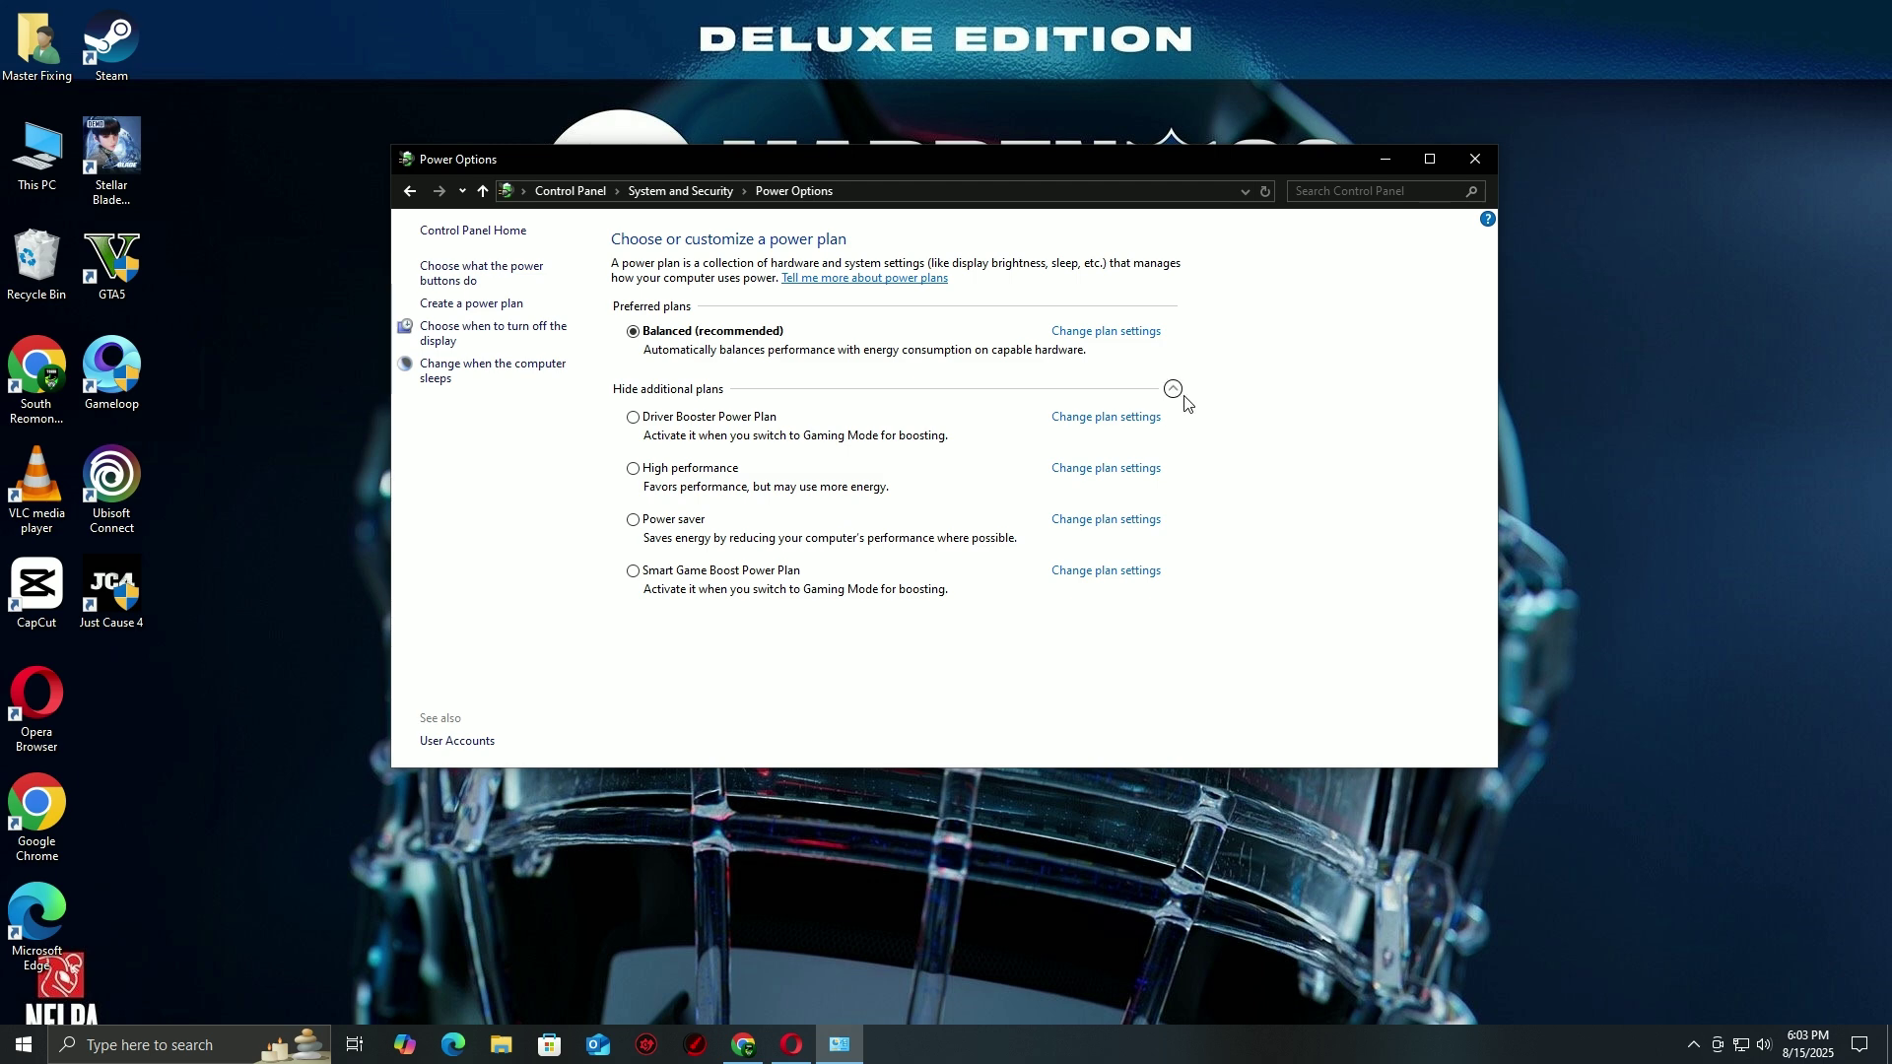
- View the plan settings of the High performance power plan among the additional plans, and close the window
{"action": "left_click", "coordinate": [1174, 391]}
{"action": "left_click", "coordinate": [1174, 390]}
{"action": "left_click", "coordinate": [1069, 469]}
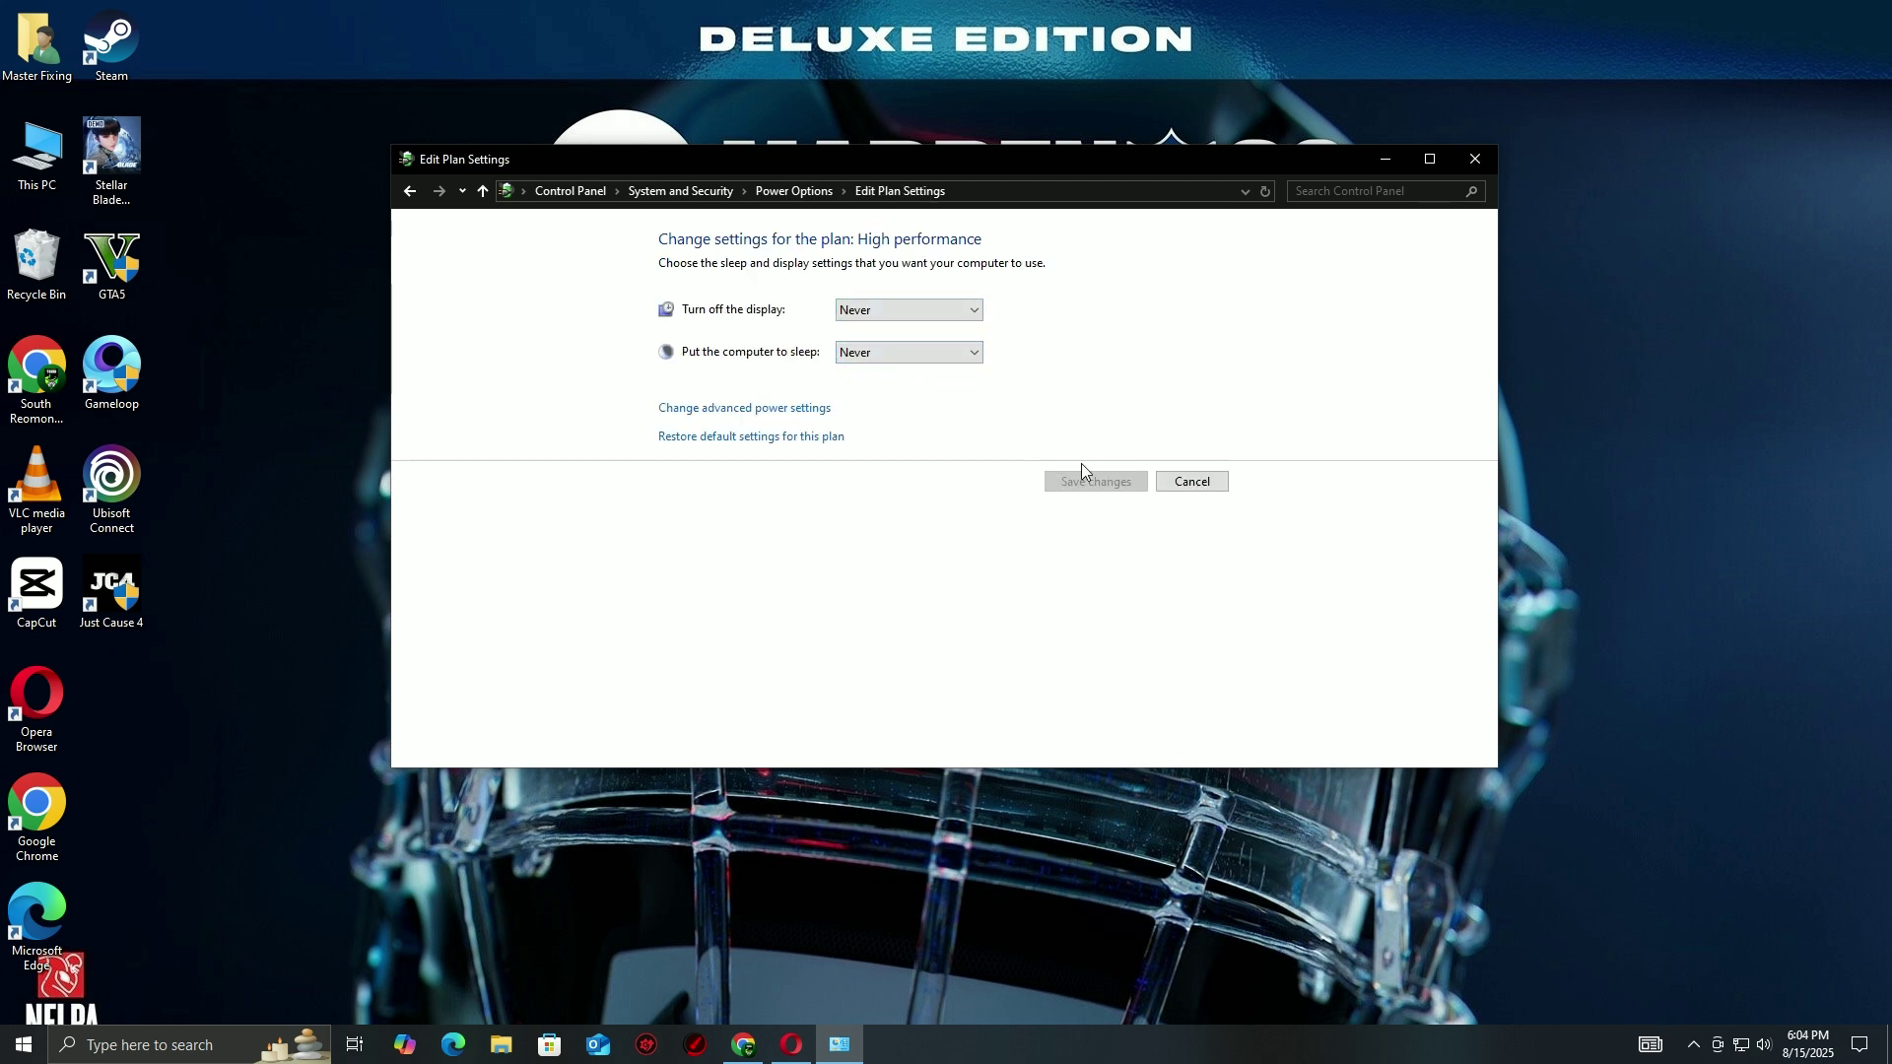
{"action": "left_click", "coordinate": [1484, 162]}
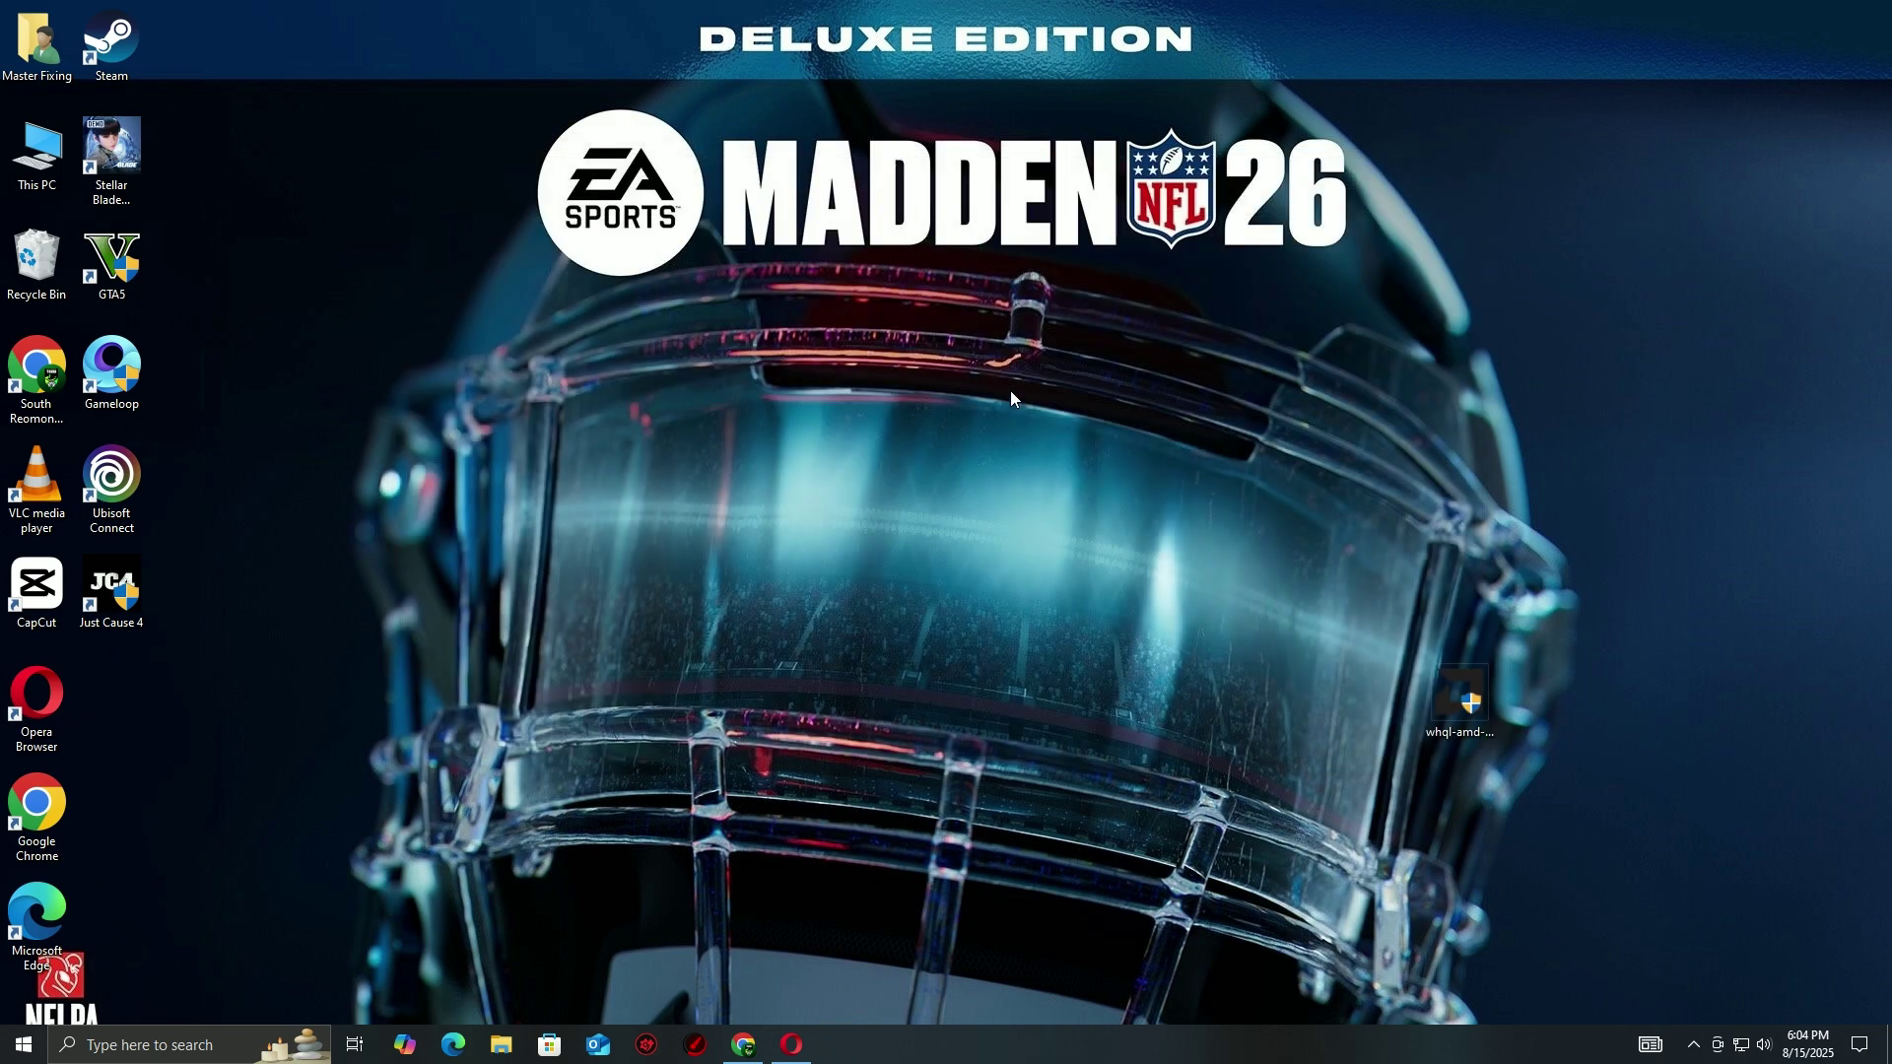
- Open the Graphics settings page from the Windows display settings
{"action": "right_click", "coordinate": [1015, 387]}
{"action": "left_click", "coordinate": [1084, 605]}
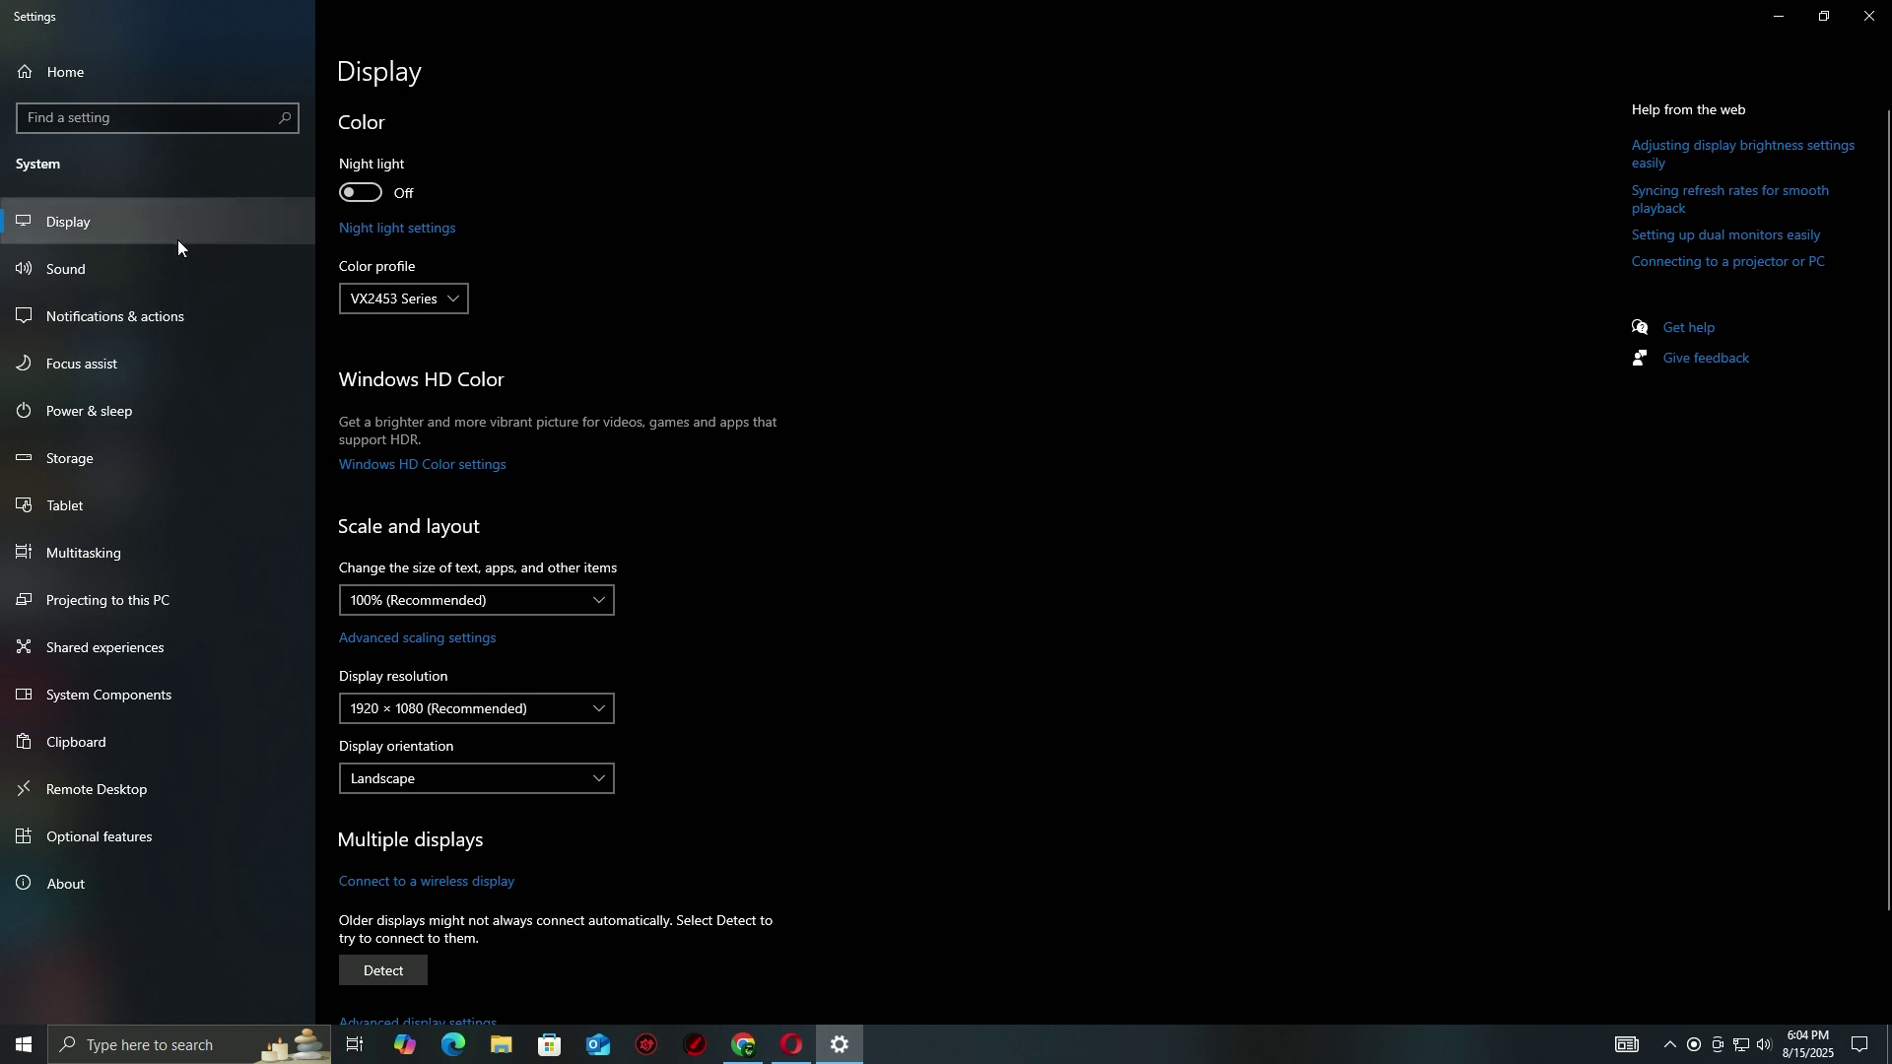
{"action": "scroll", "coordinate": [538, 816], "scroll_direction": "down", "scroll_amount": 3}
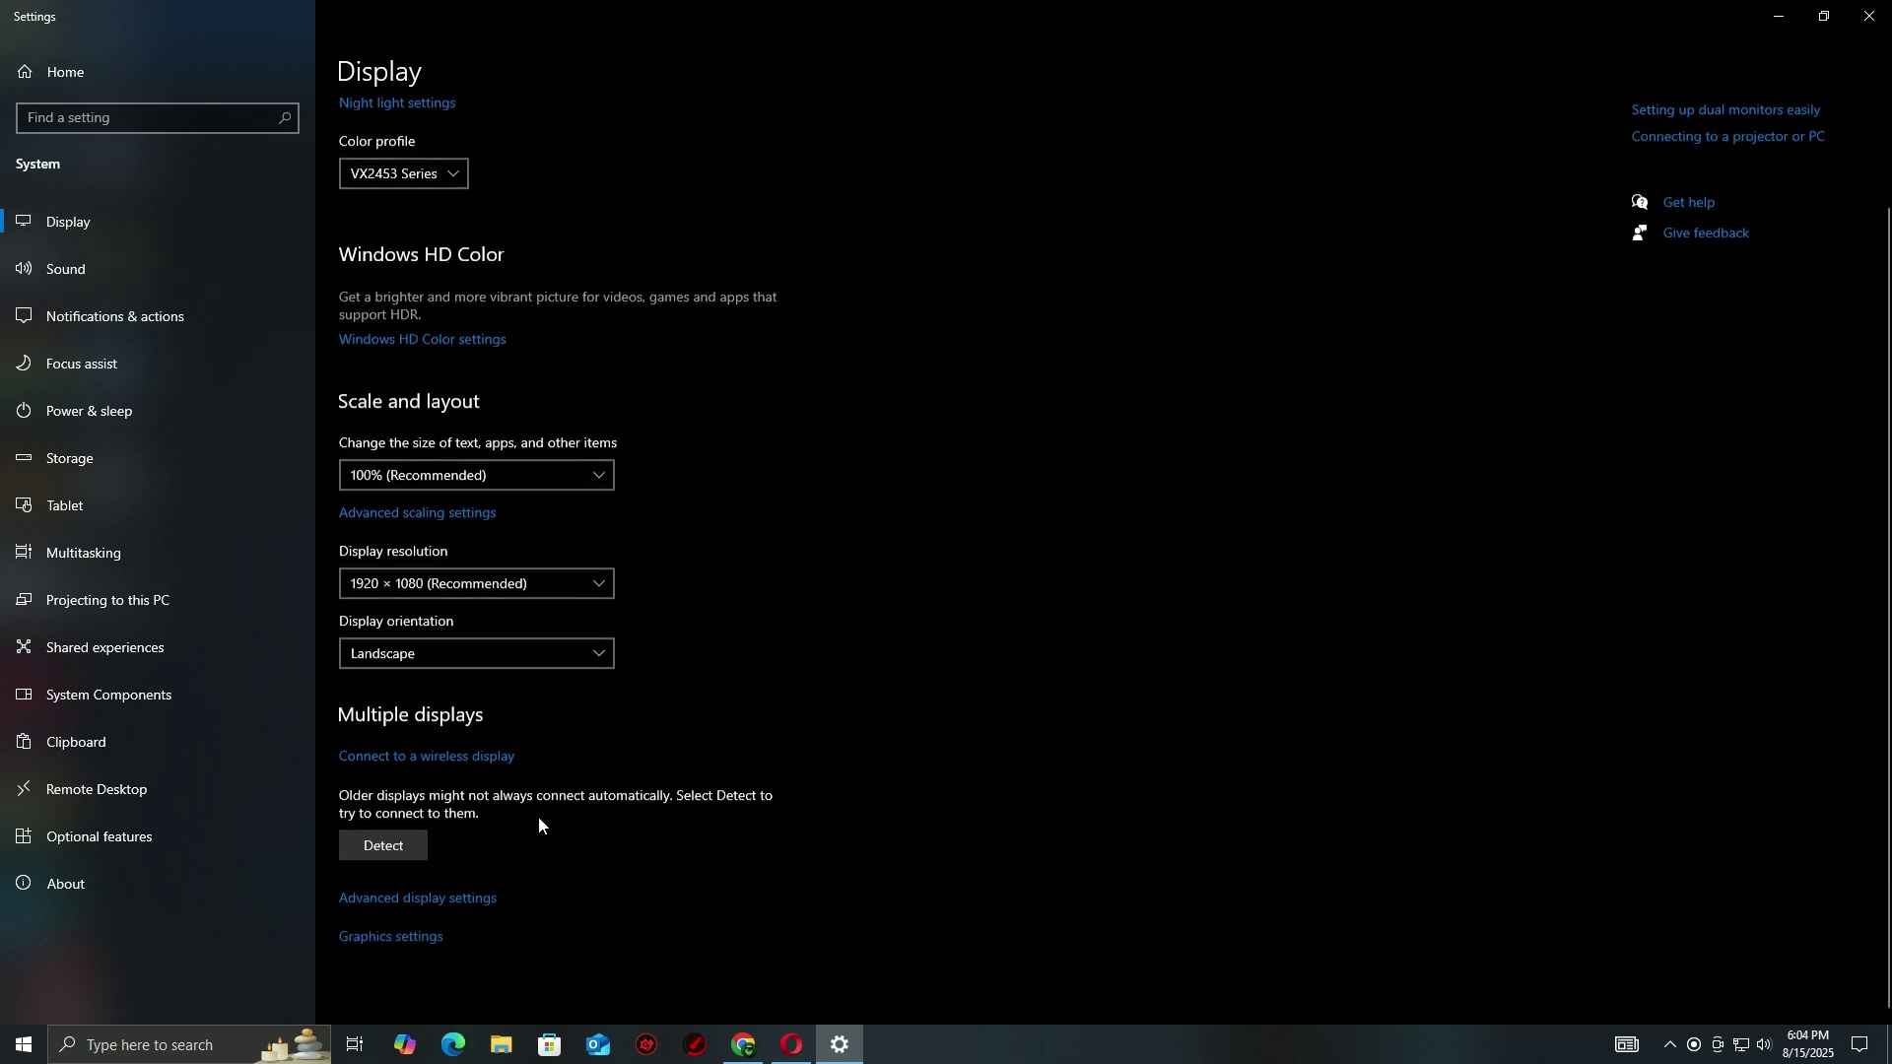
{"action": "left_click", "coordinate": [400, 936]}
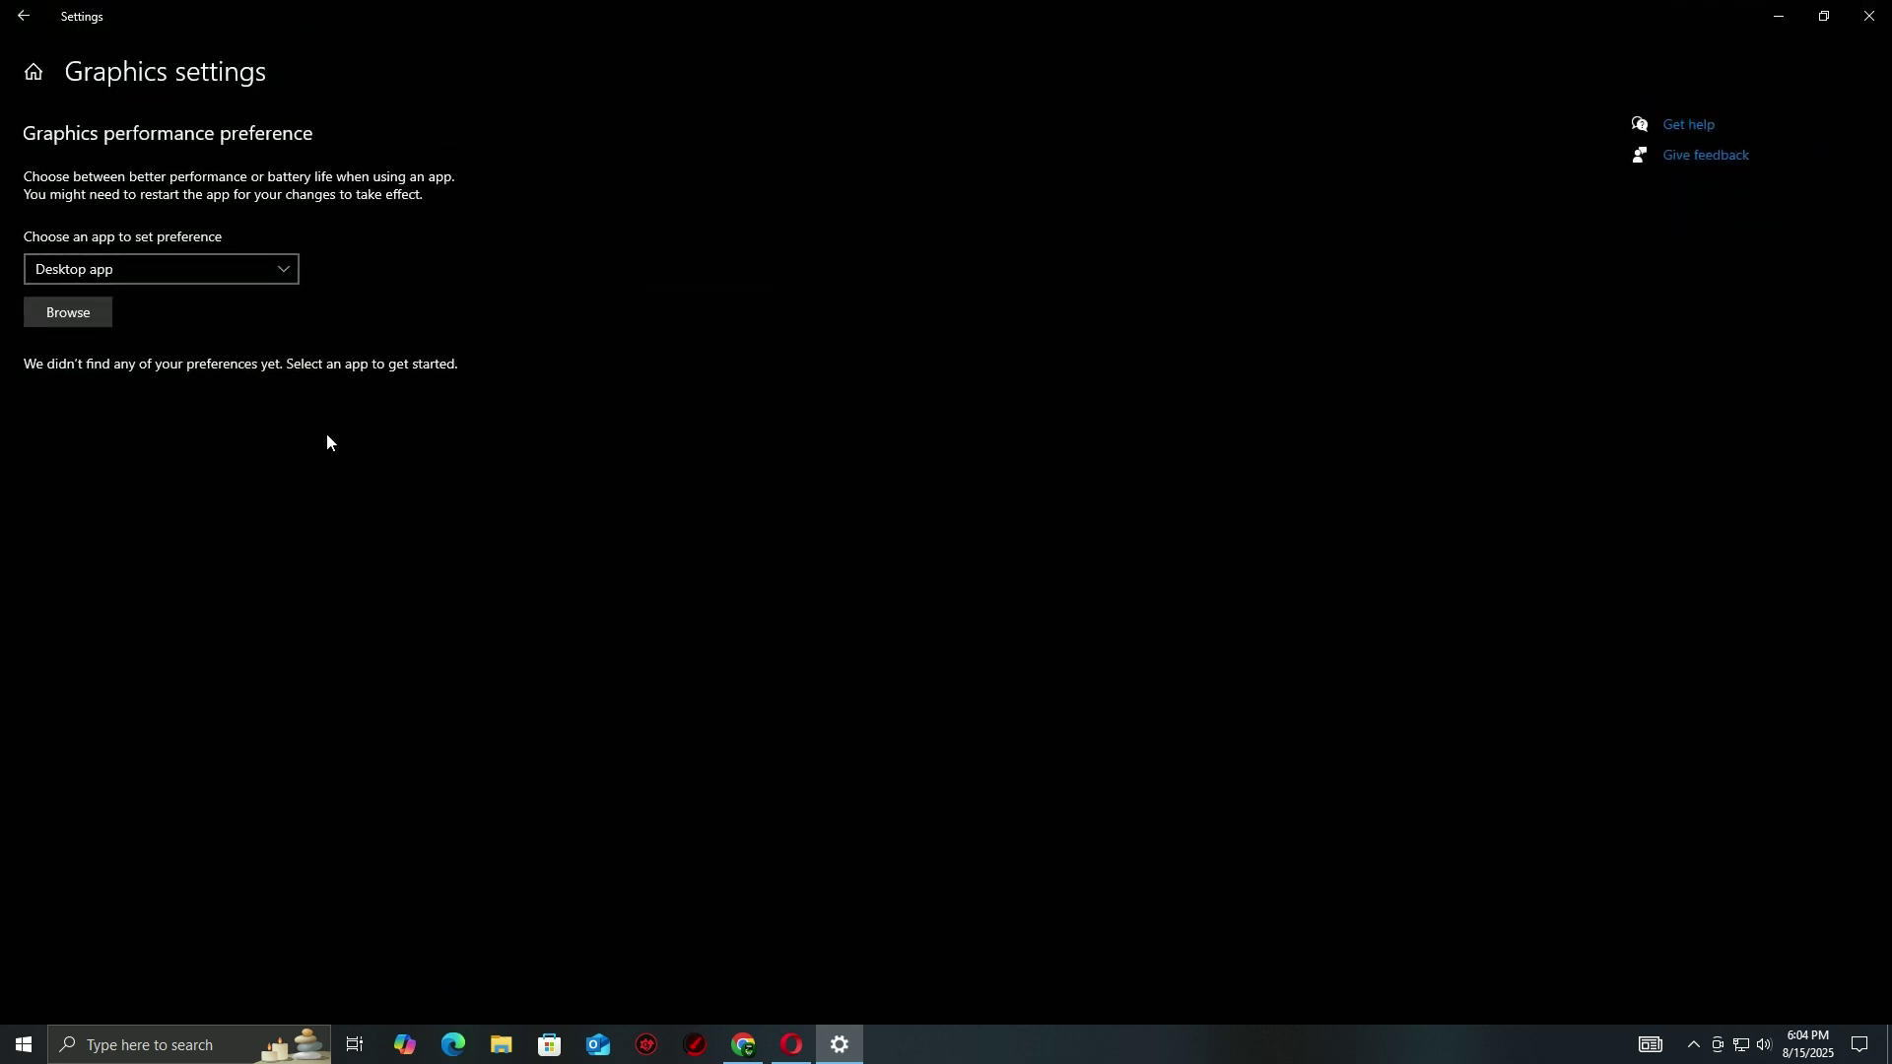
- Start adding a desktop app preference and browse to the Steam folder in Program Files (x86) on Local Disk (C:)
{"action": "left_click", "coordinate": [75, 311]}
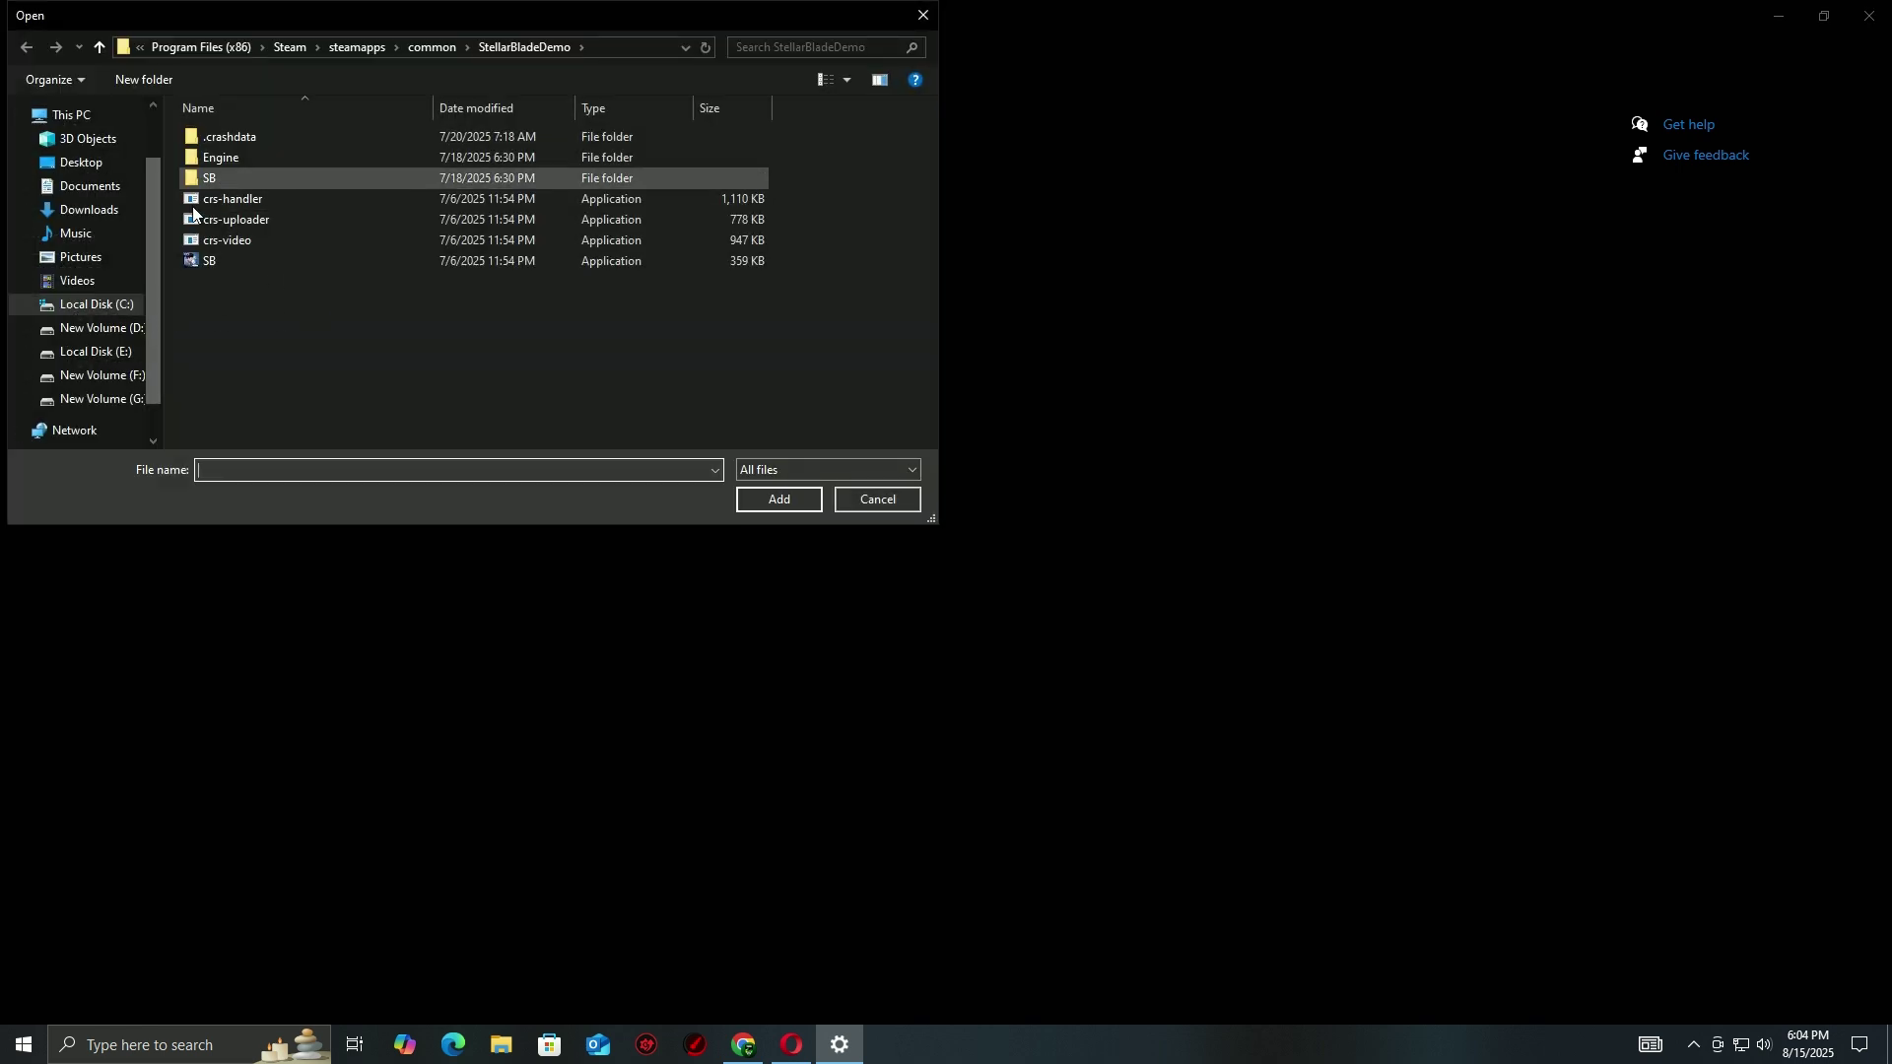
{"action": "left_click", "coordinate": [69, 114]}
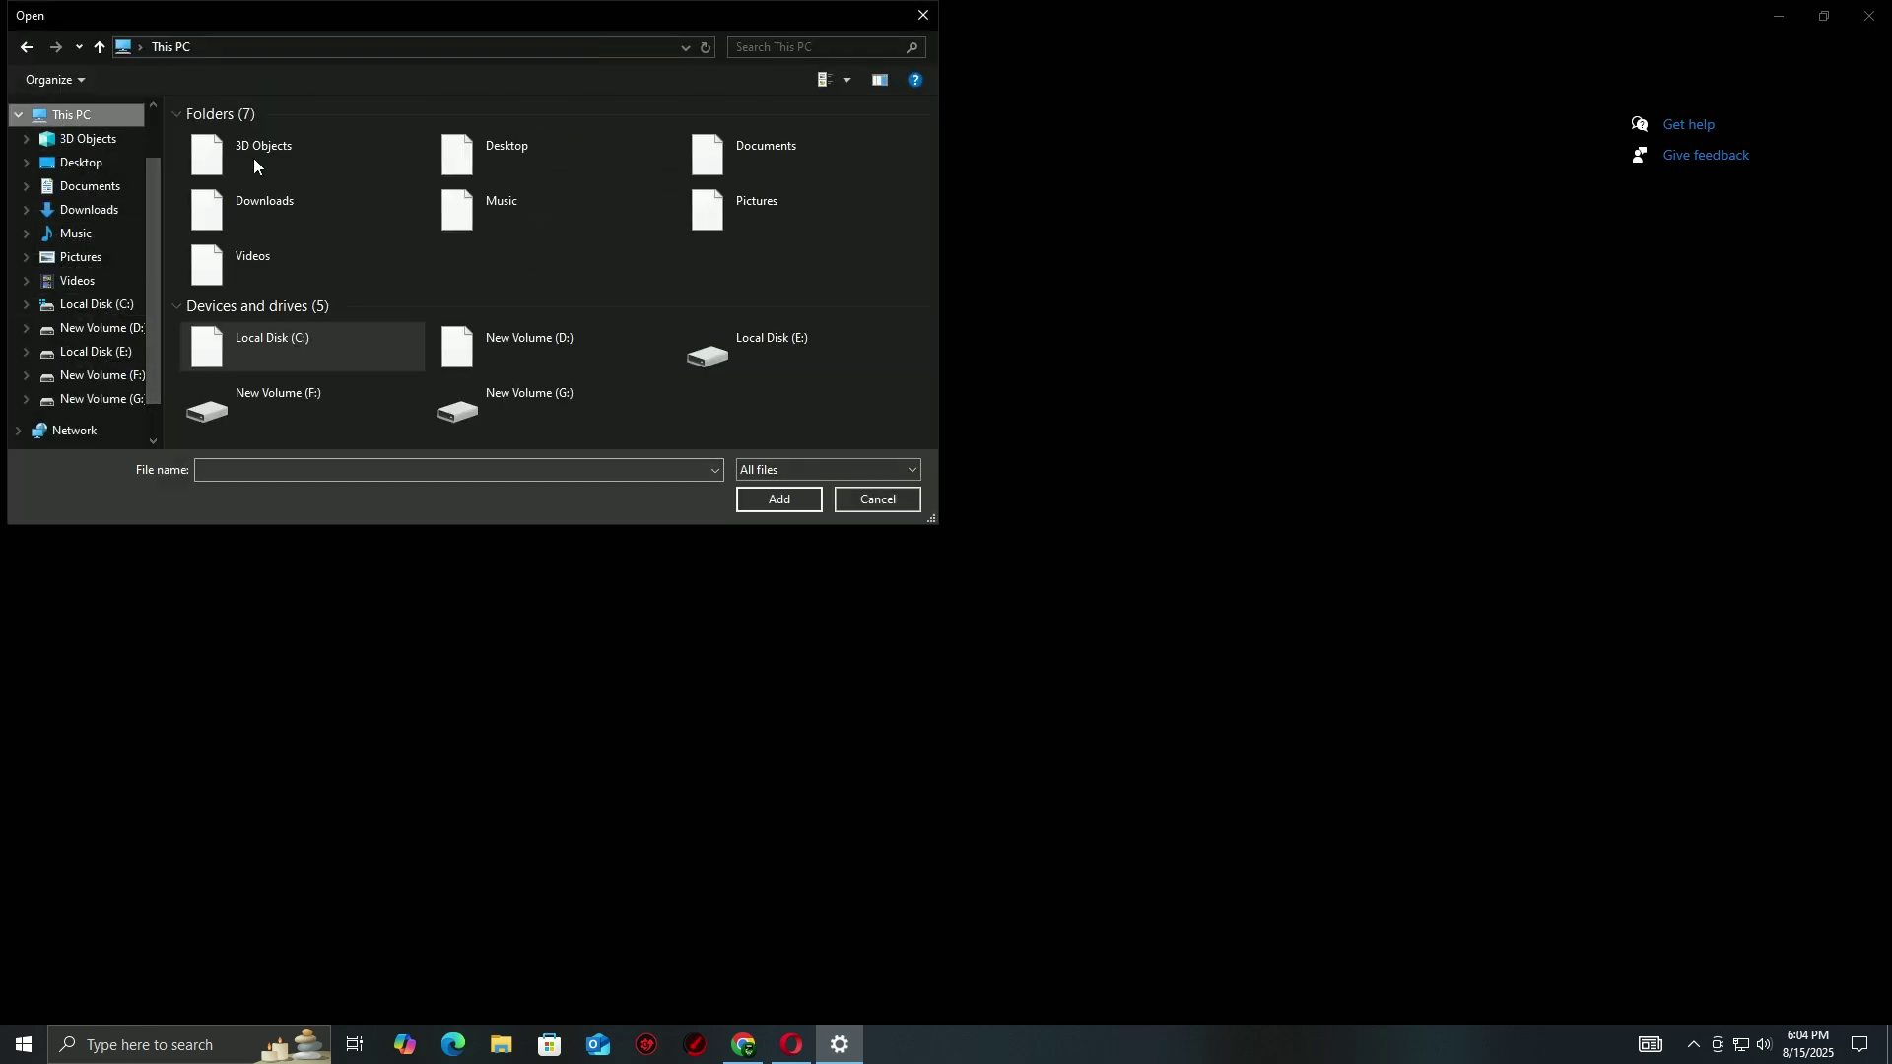
{"action": "double_click", "coordinate": [319, 352]}
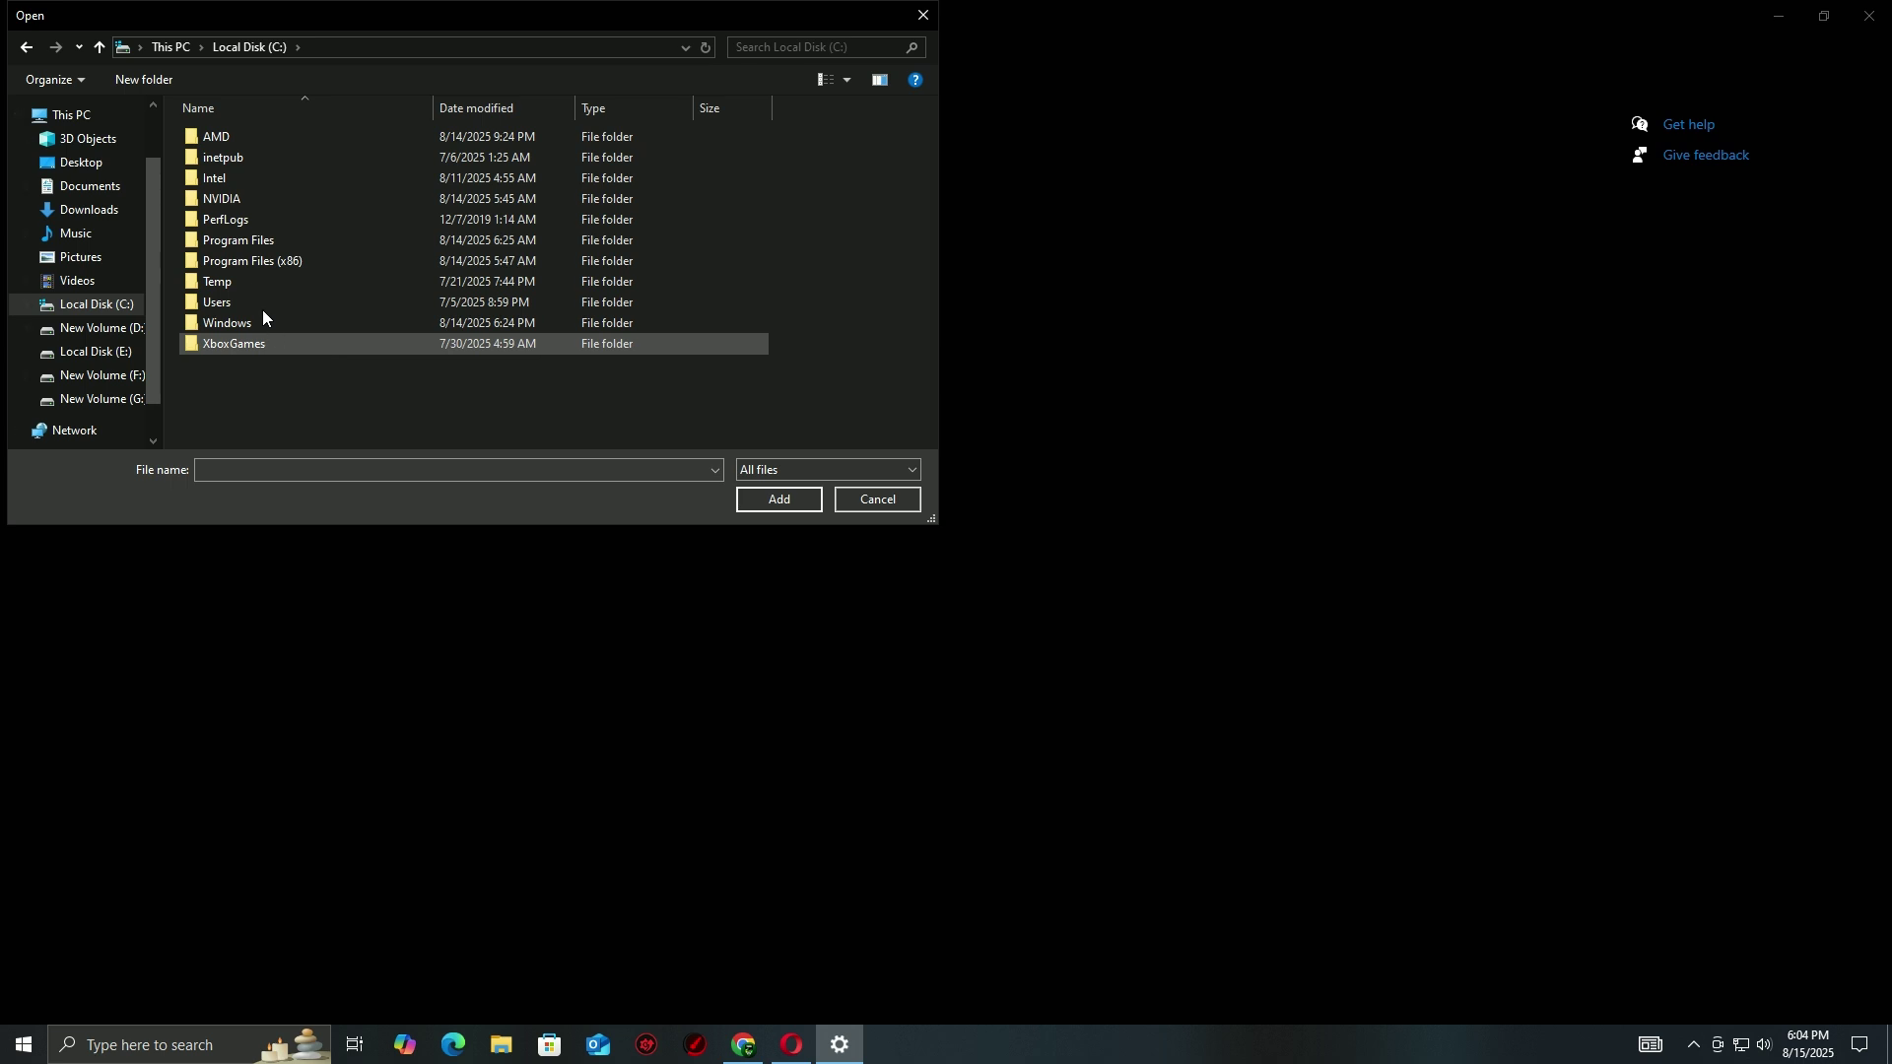
{"action": "double_click", "coordinate": [340, 261]}
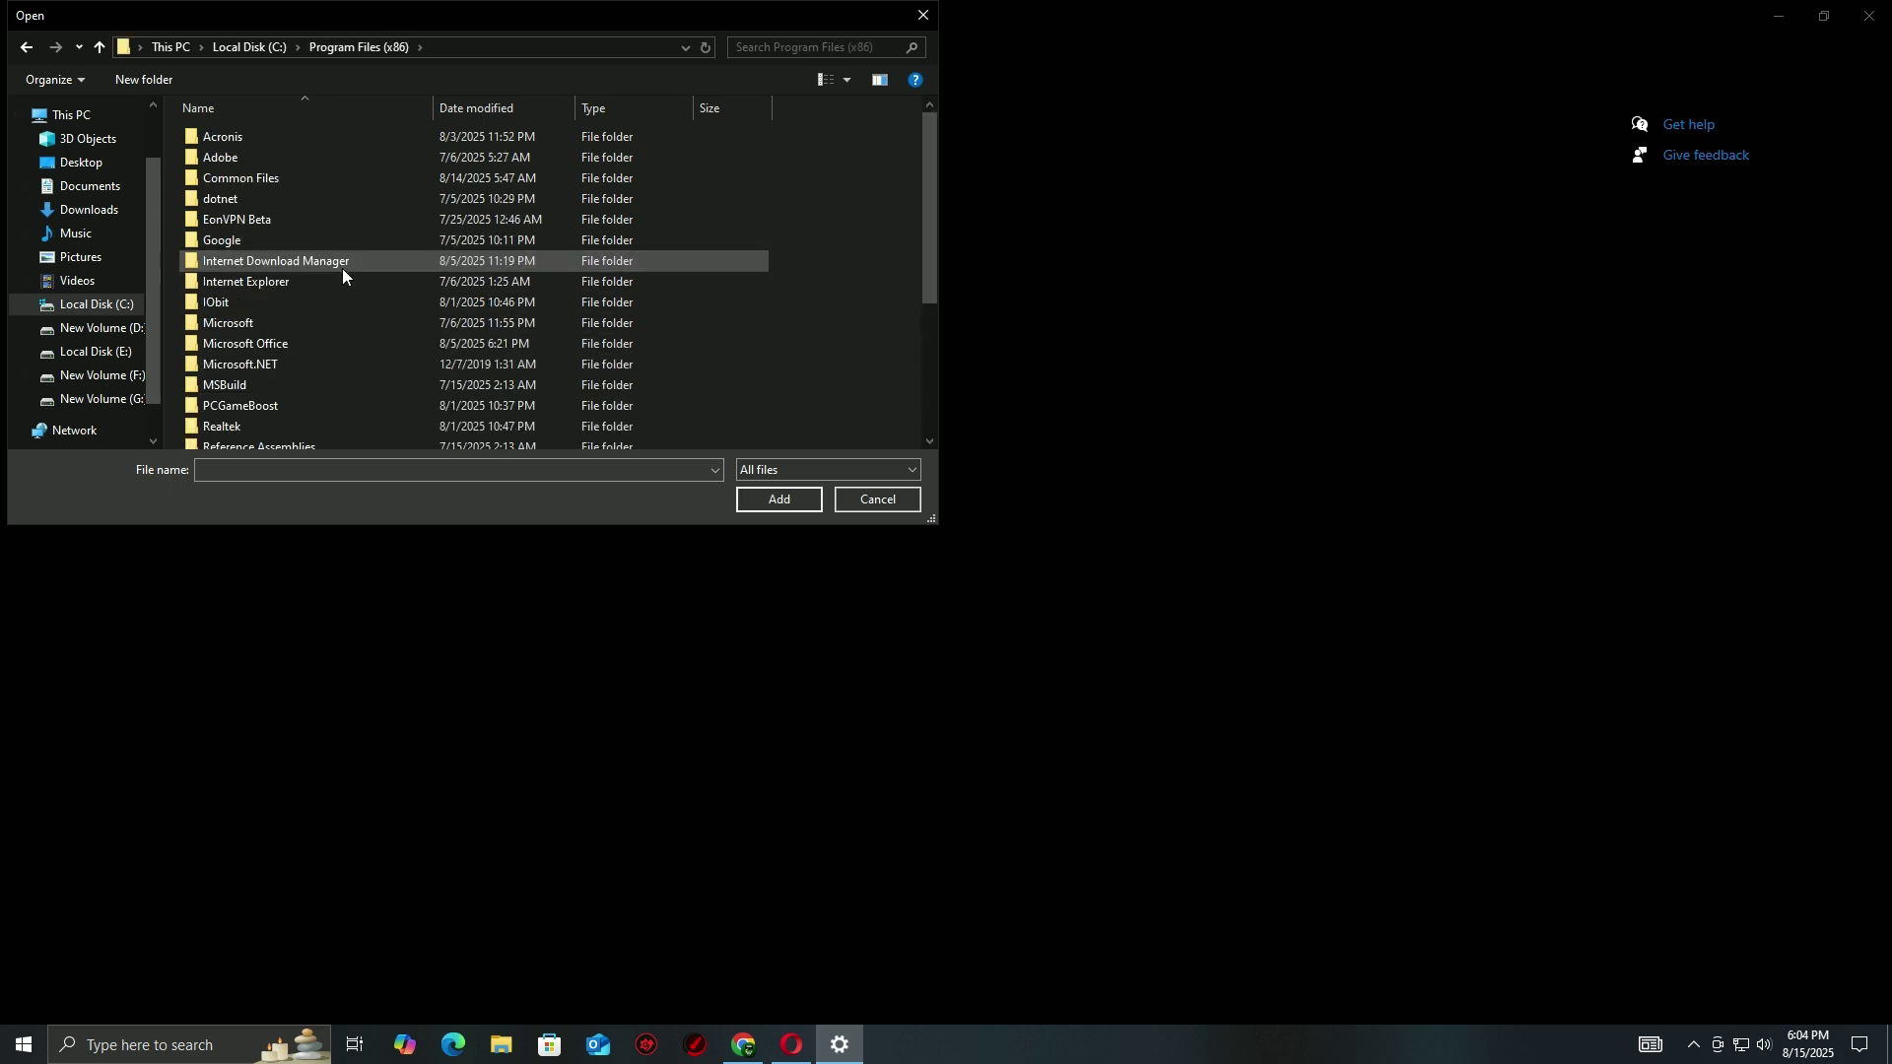
{"action": "scroll", "coordinate": [343, 268], "scroll_direction": "down", "scroll_amount": 3}
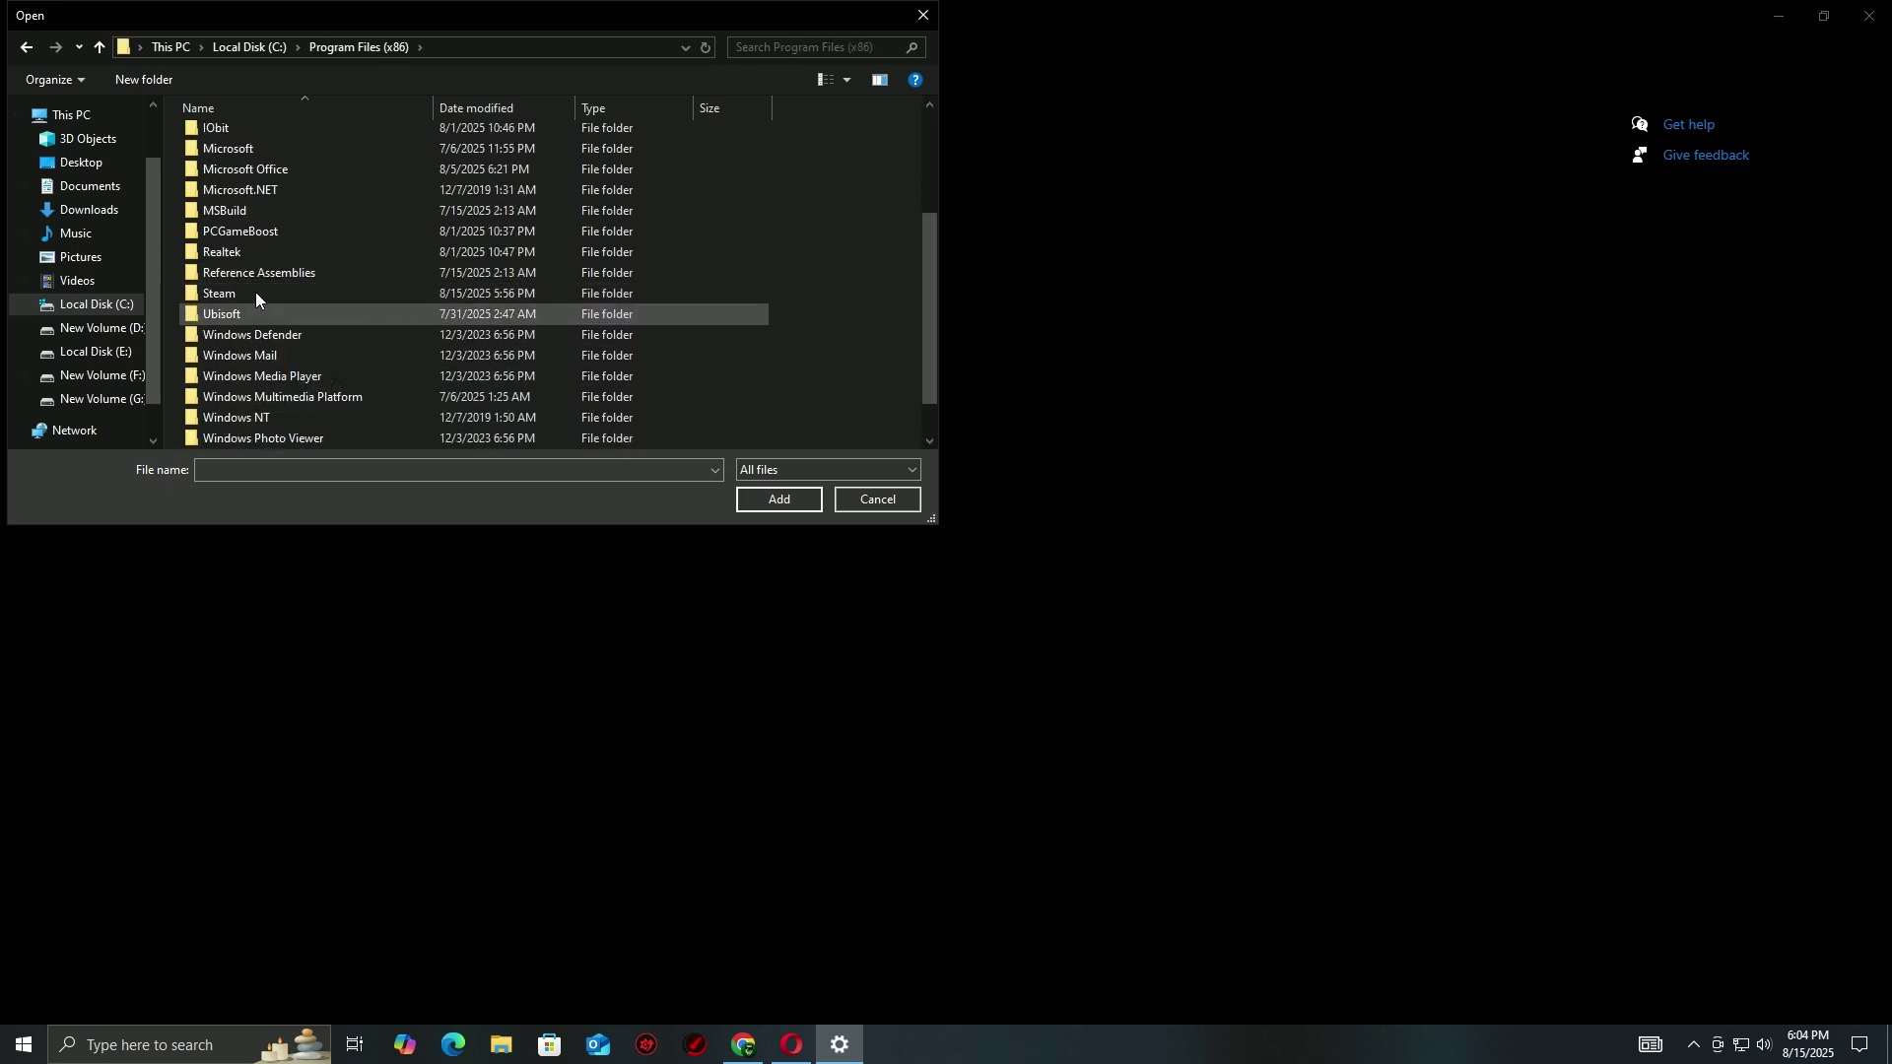
{"action": "double_click", "coordinate": [339, 293]}
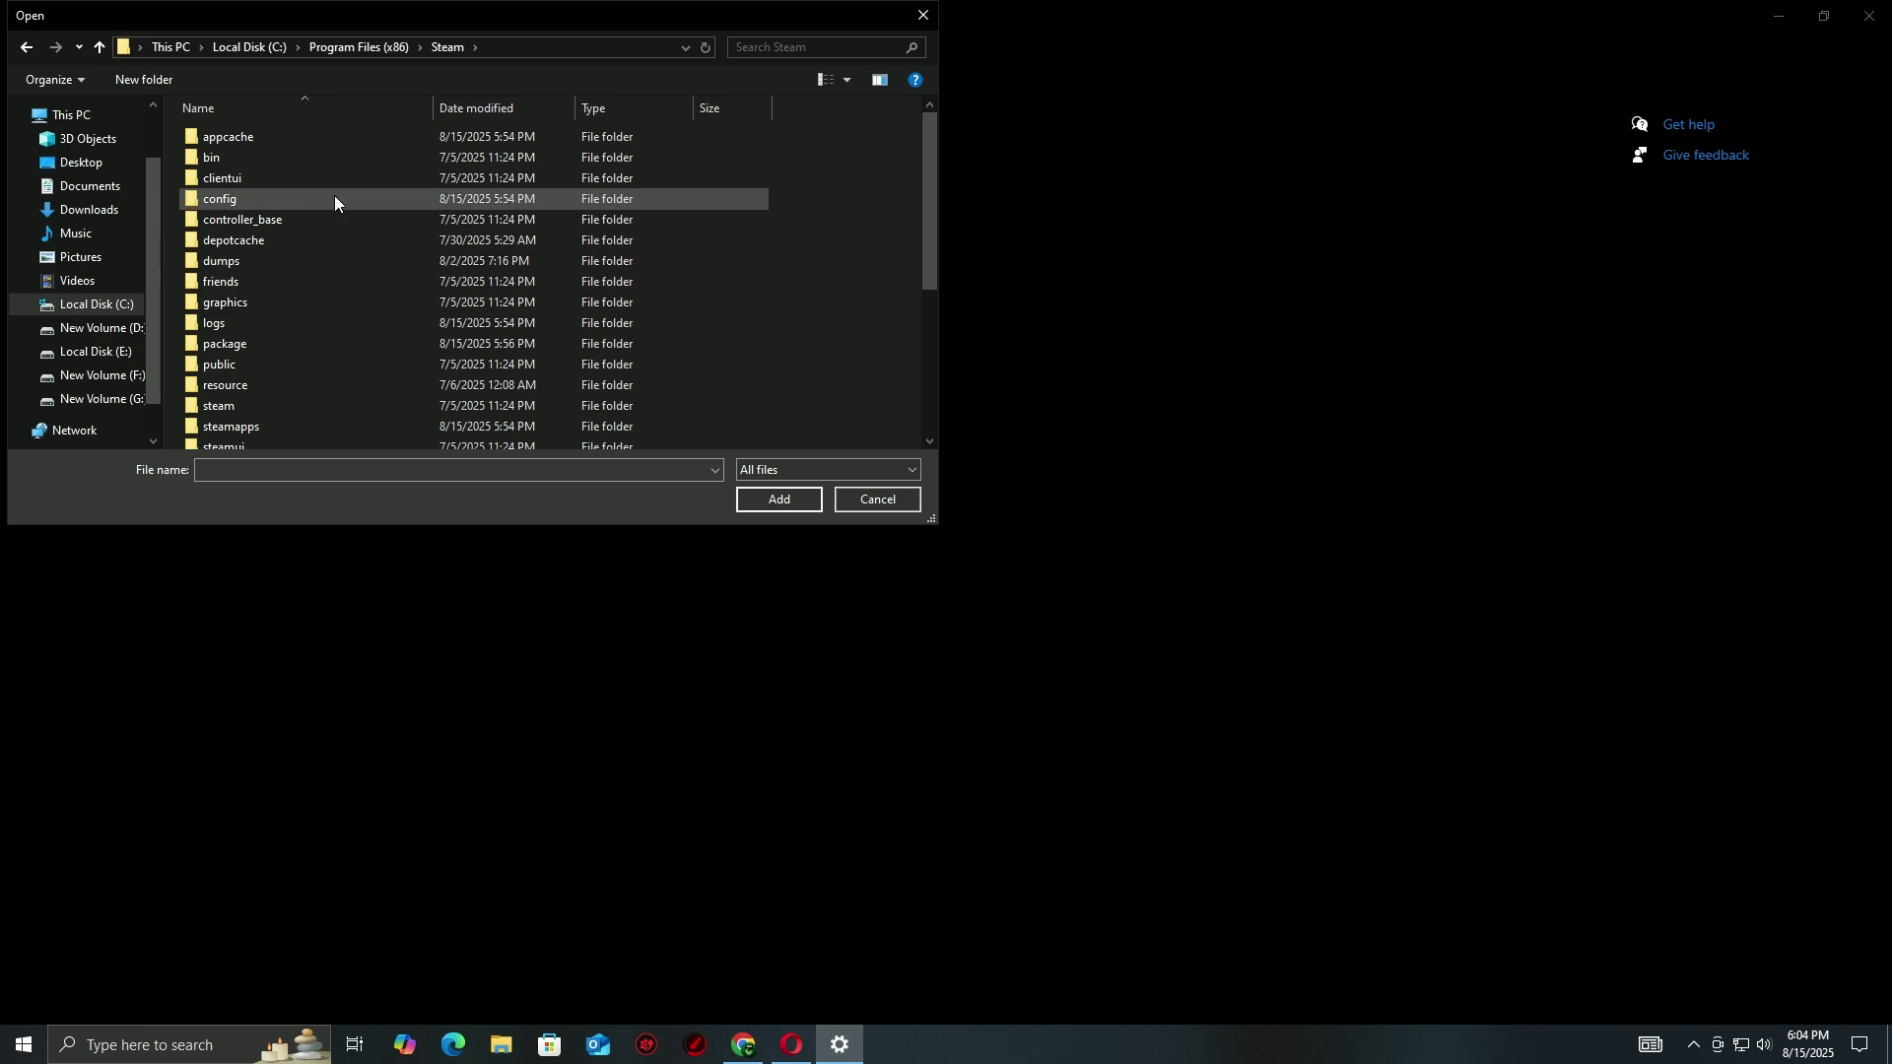
- Add the SB application from steamapps\common\StellarBladeDemo to the graphics performance preference list
{"action": "scroll", "coordinate": [335, 197], "scroll_direction": "down", "scroll_amount": 2}
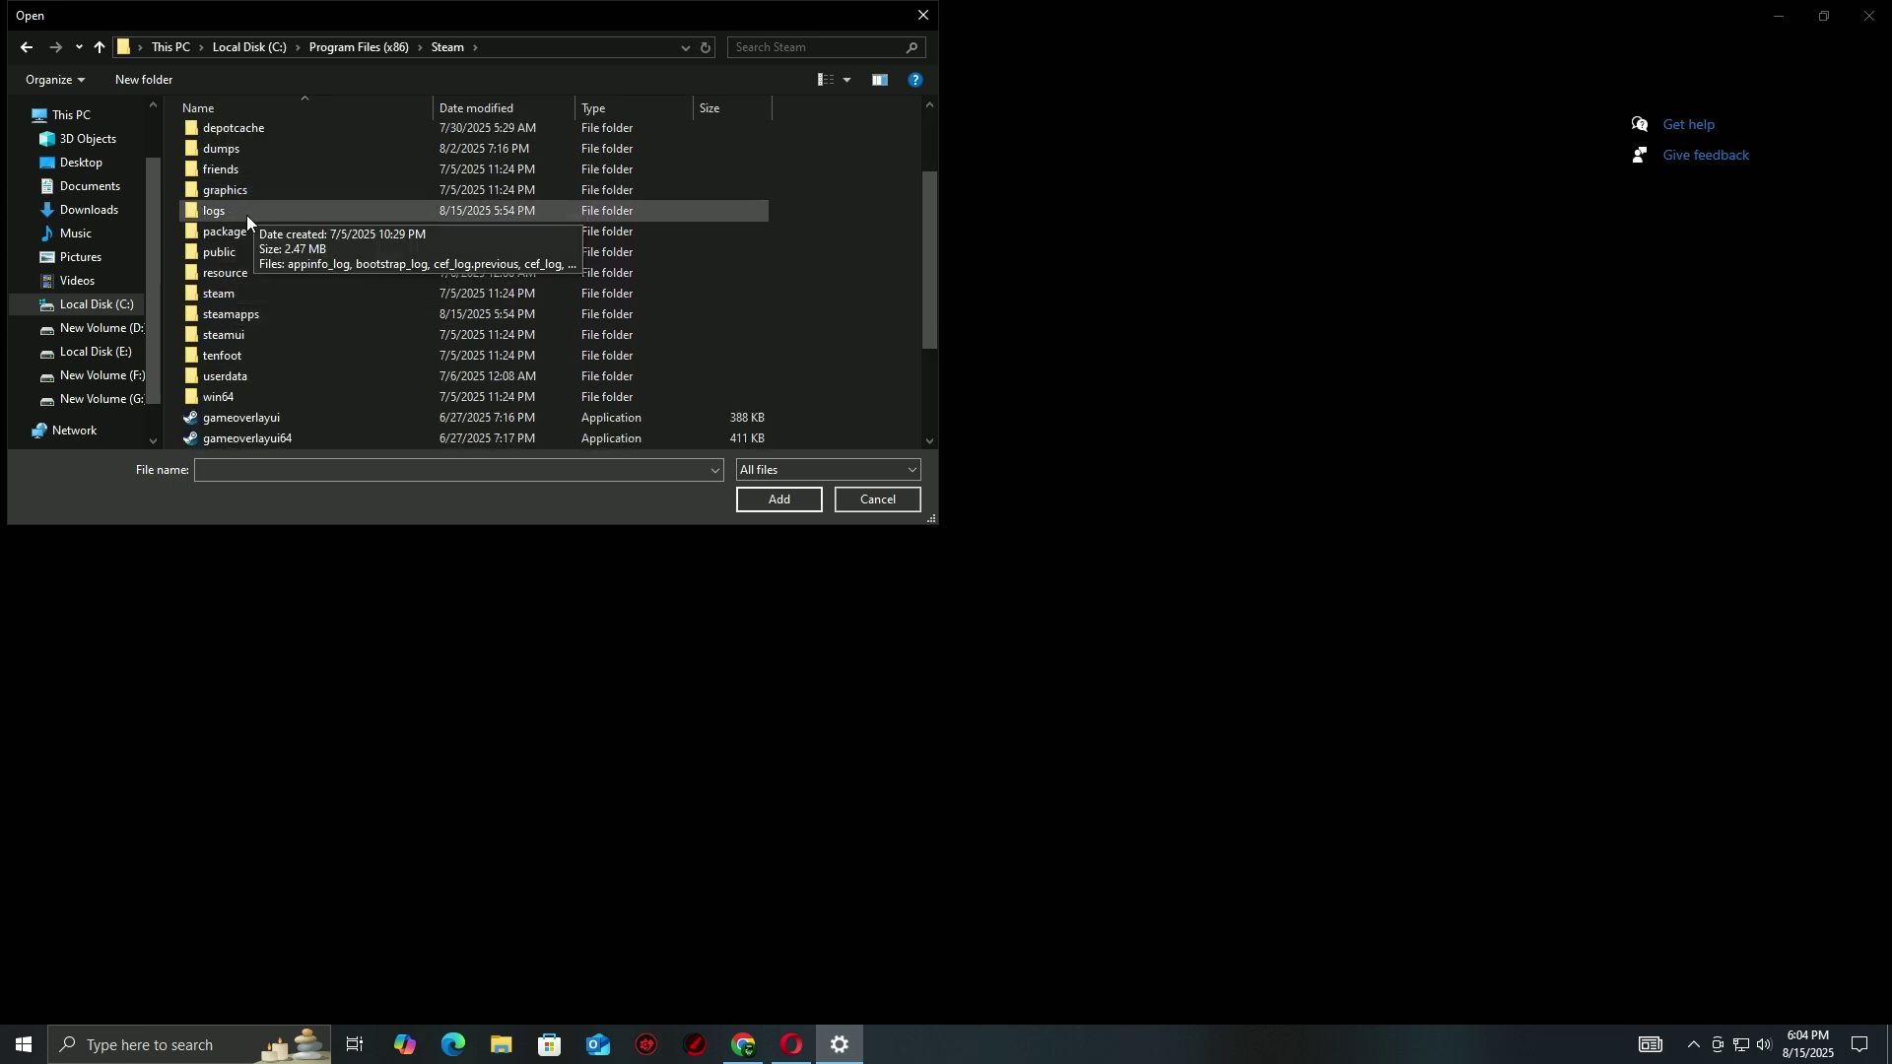
{"action": "scroll", "coordinate": [257, 305], "scroll_direction": "up", "scroll_amount": 1}
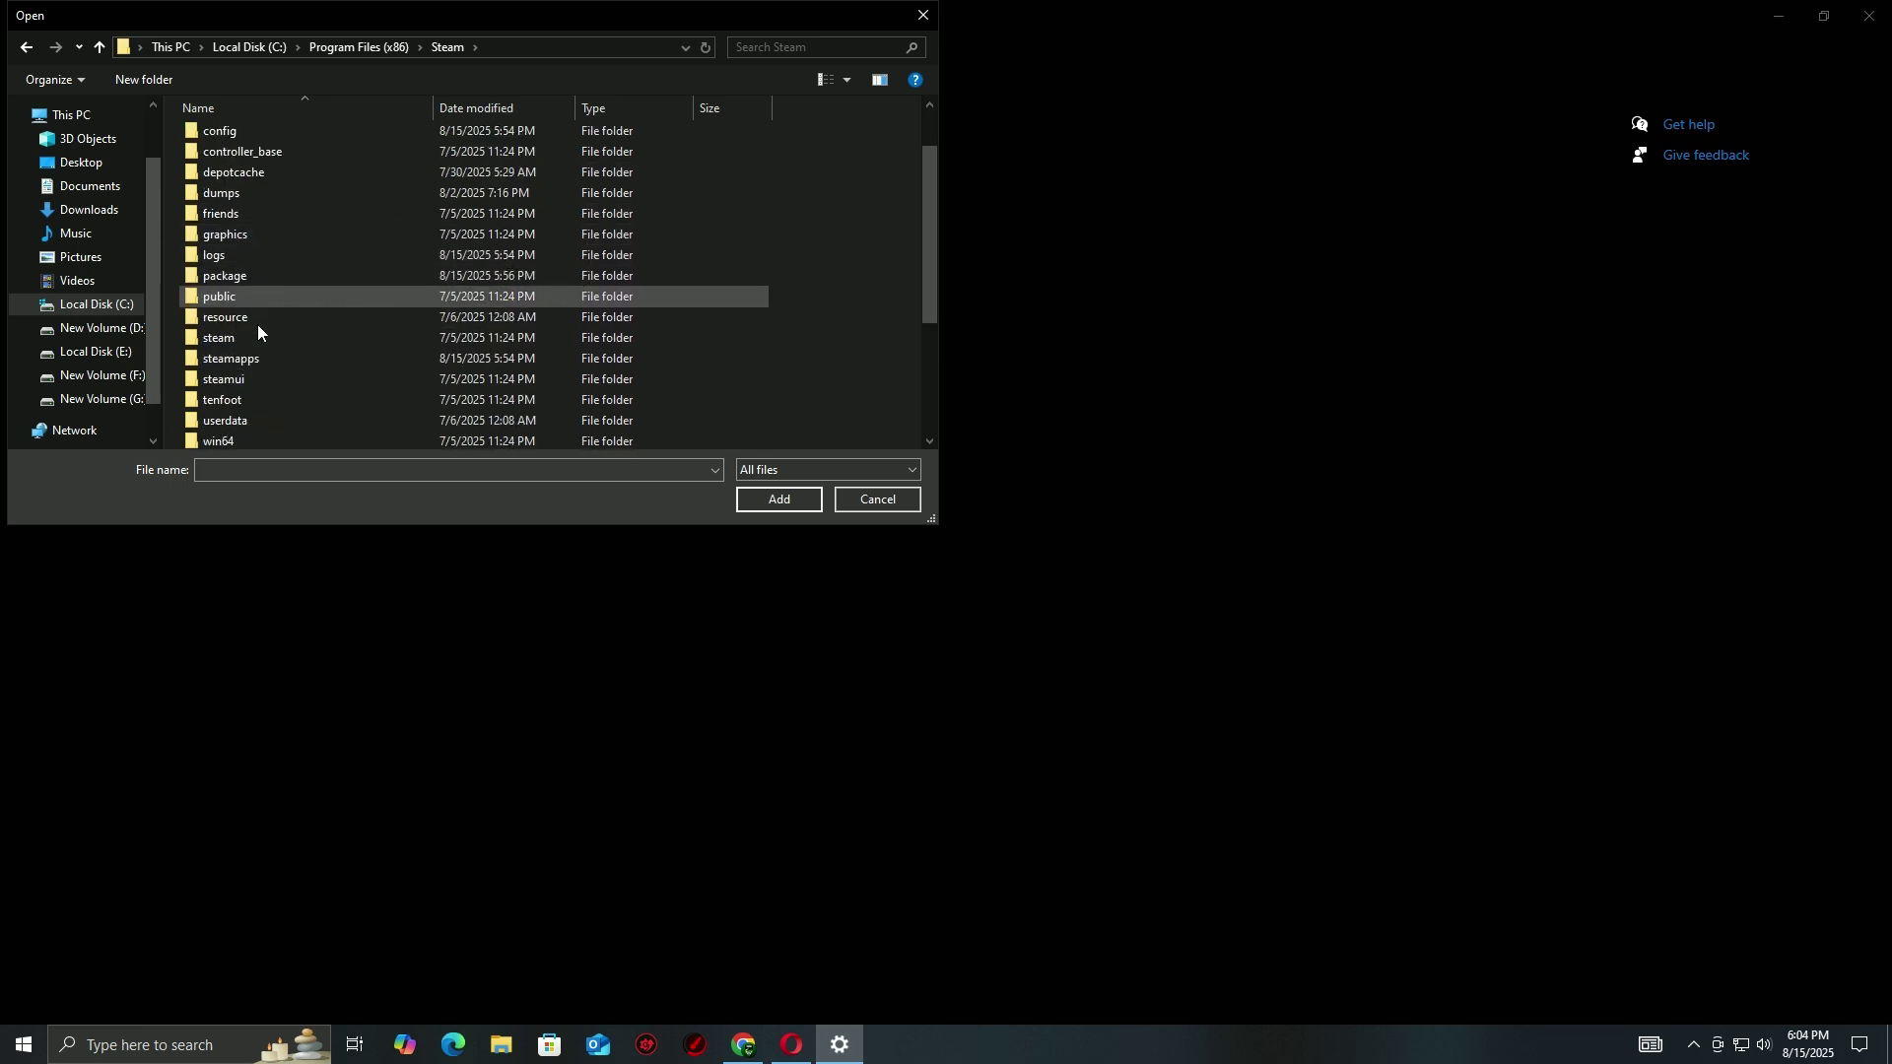
{"action": "double_click", "coordinate": [327, 355]}
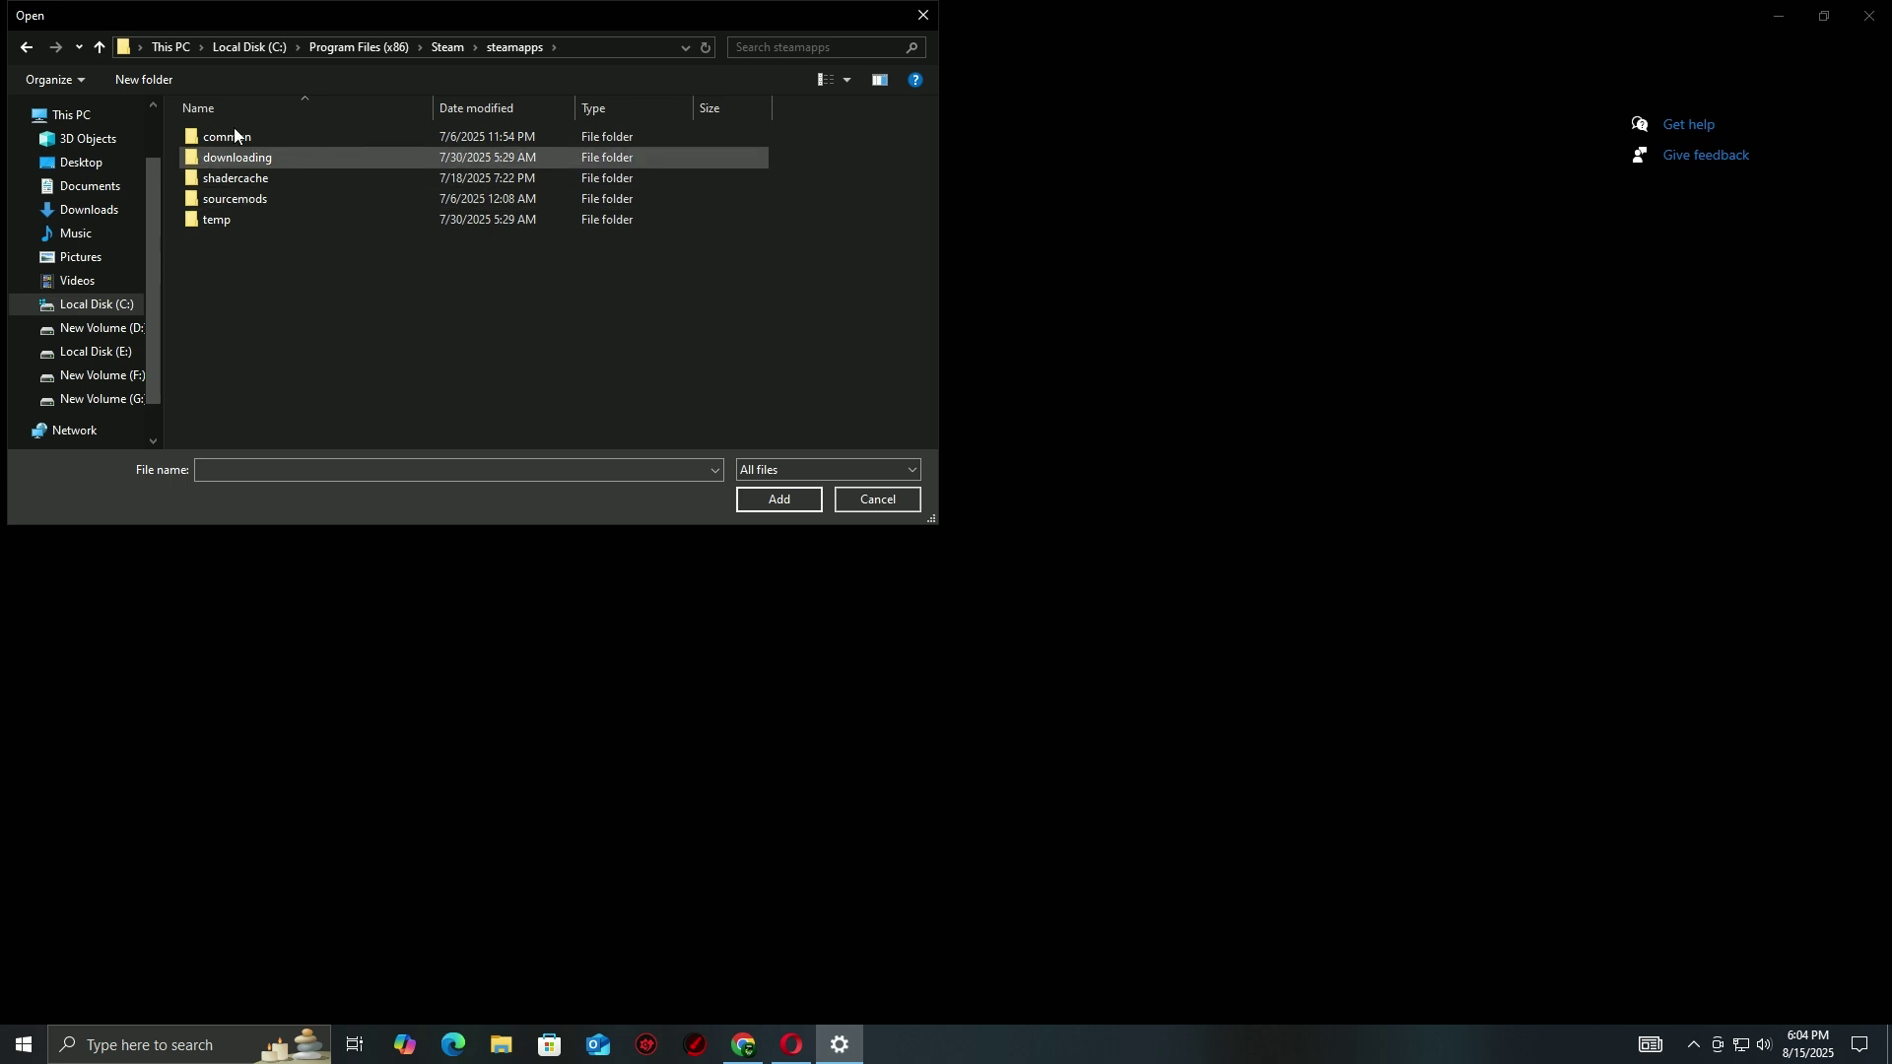
{"action": "double_click", "coordinate": [300, 136]}
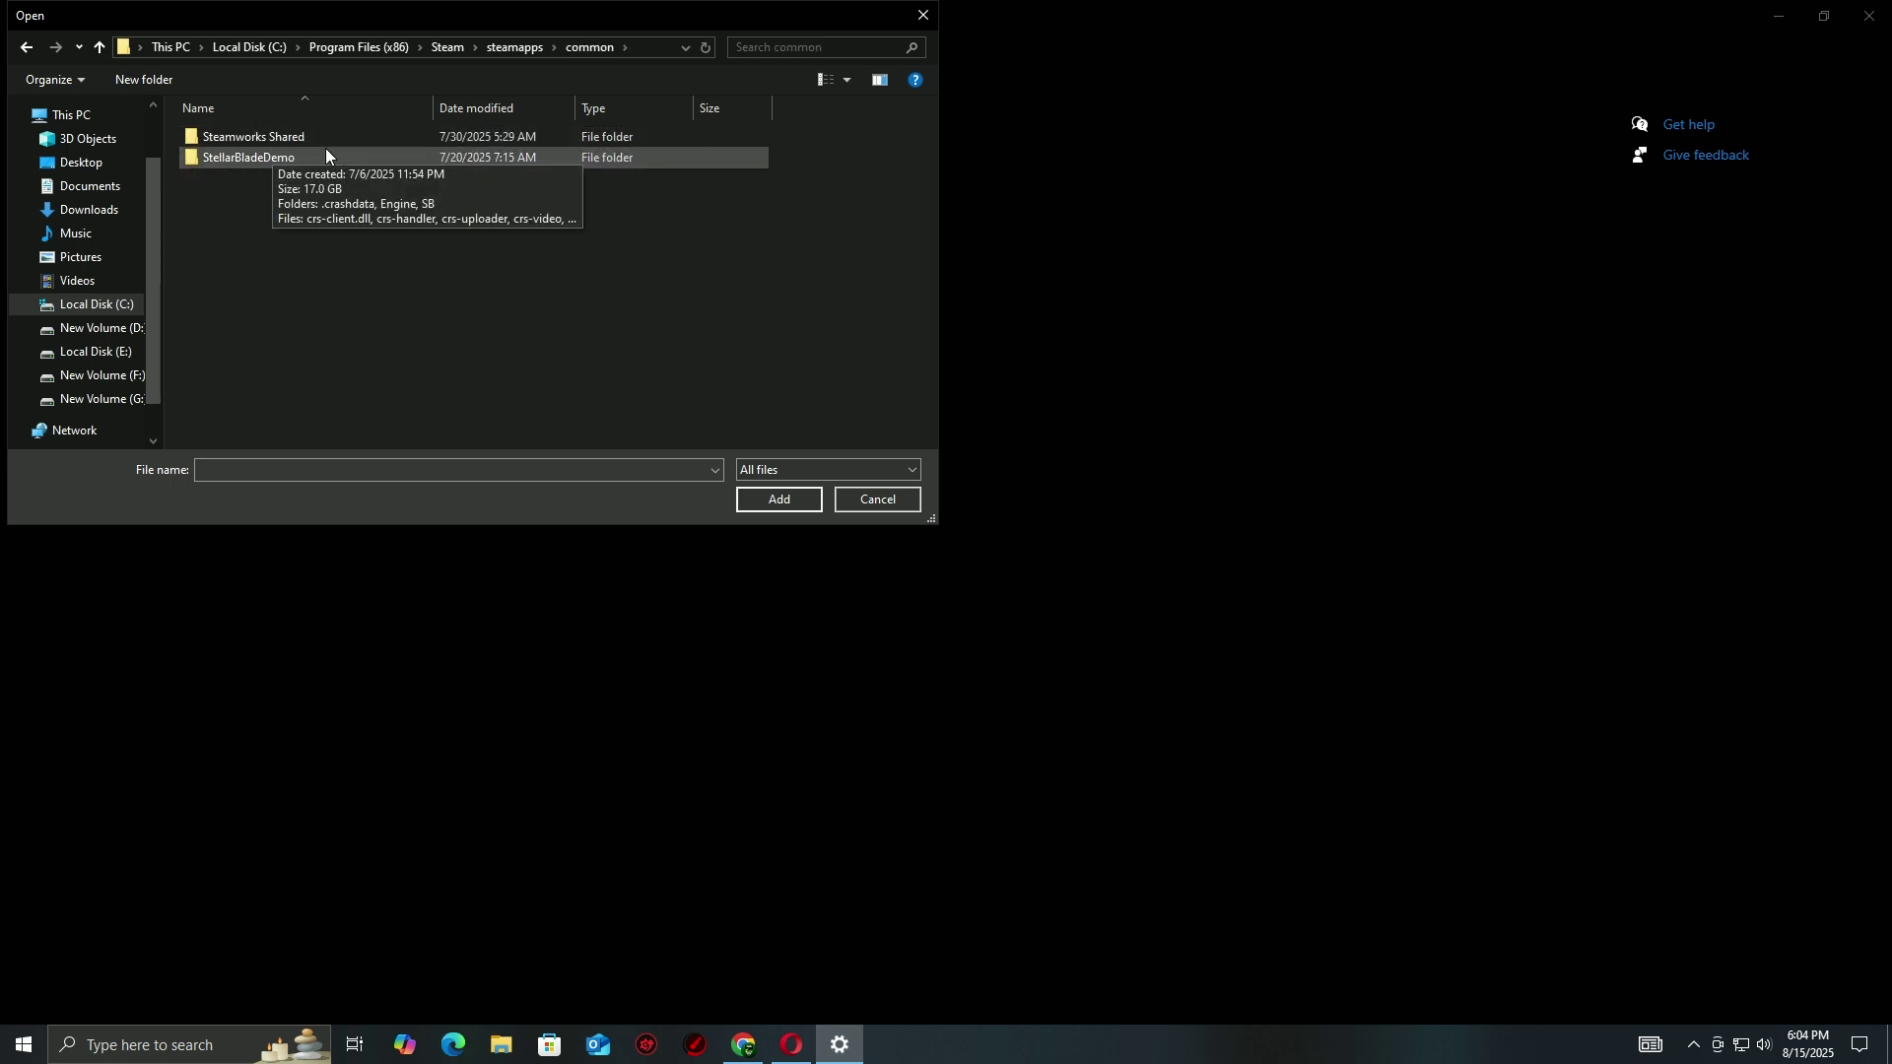
{"action": "double_click", "coordinate": [347, 150]}
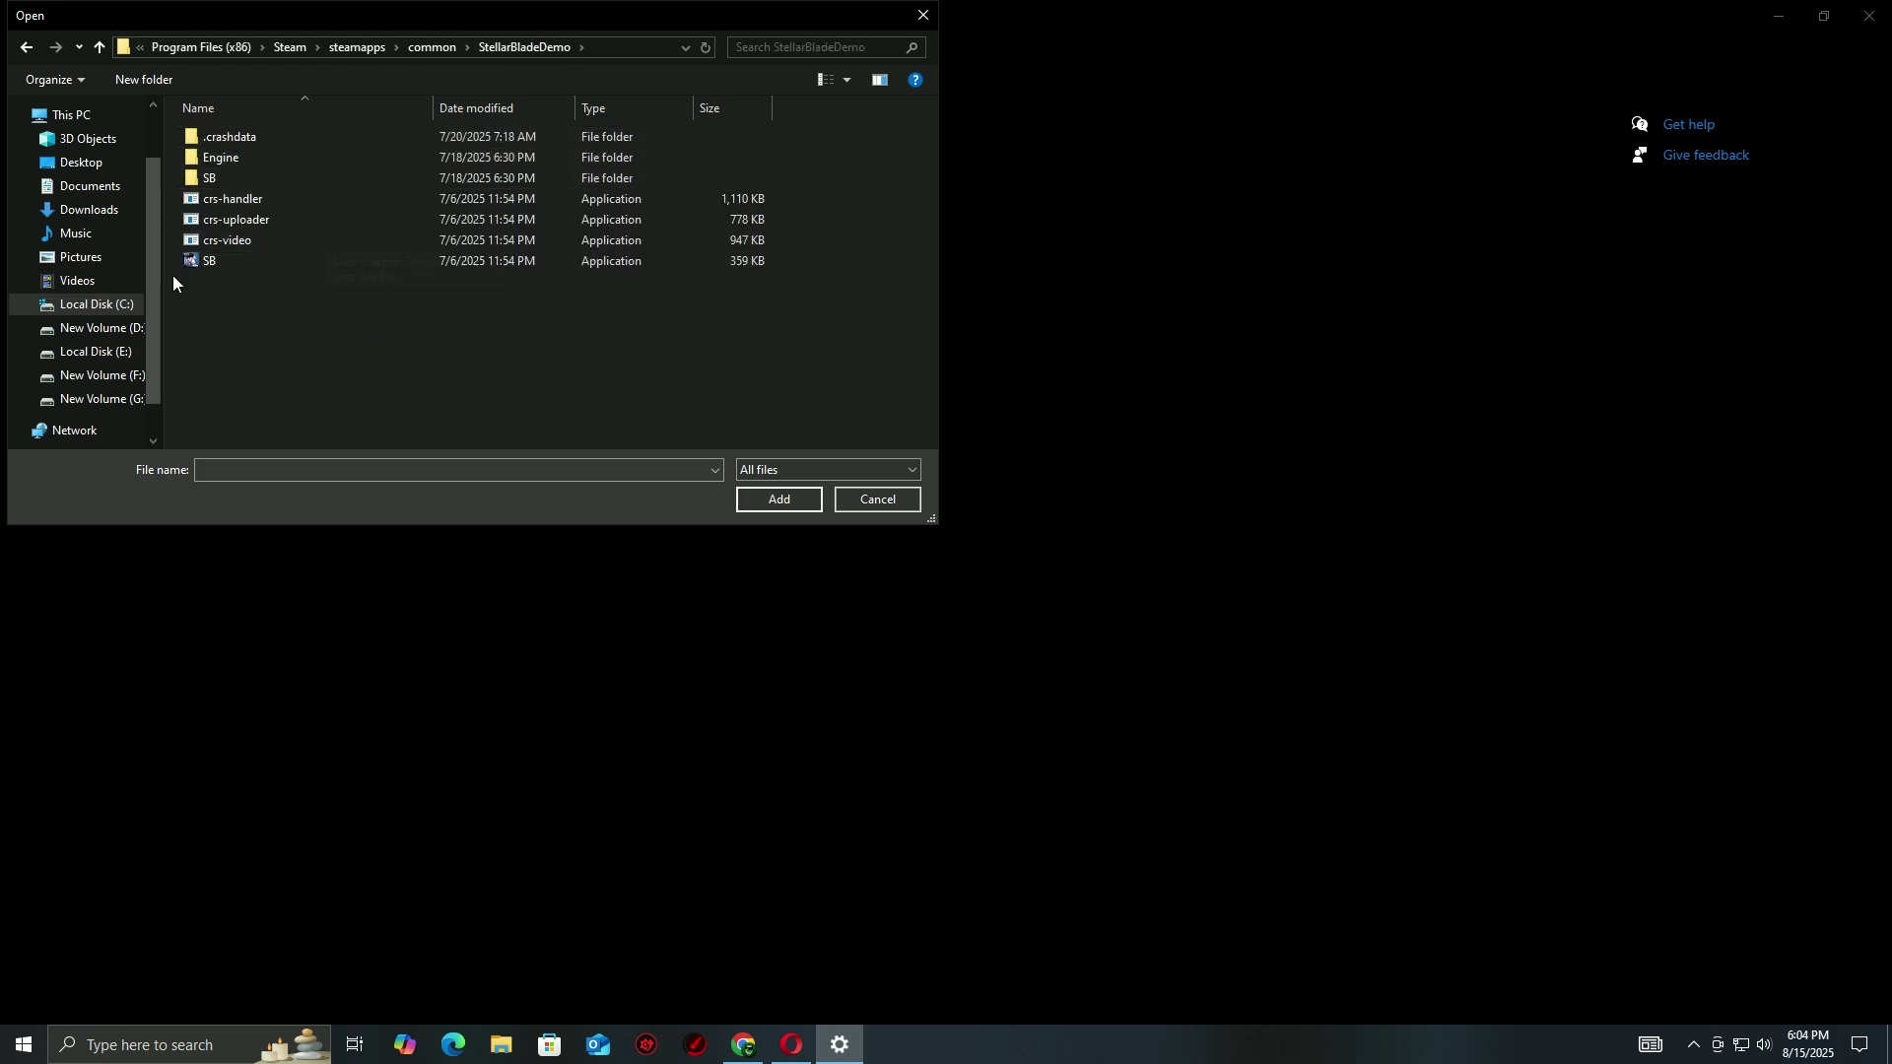
{"action": "double_click", "coordinate": [256, 260]}
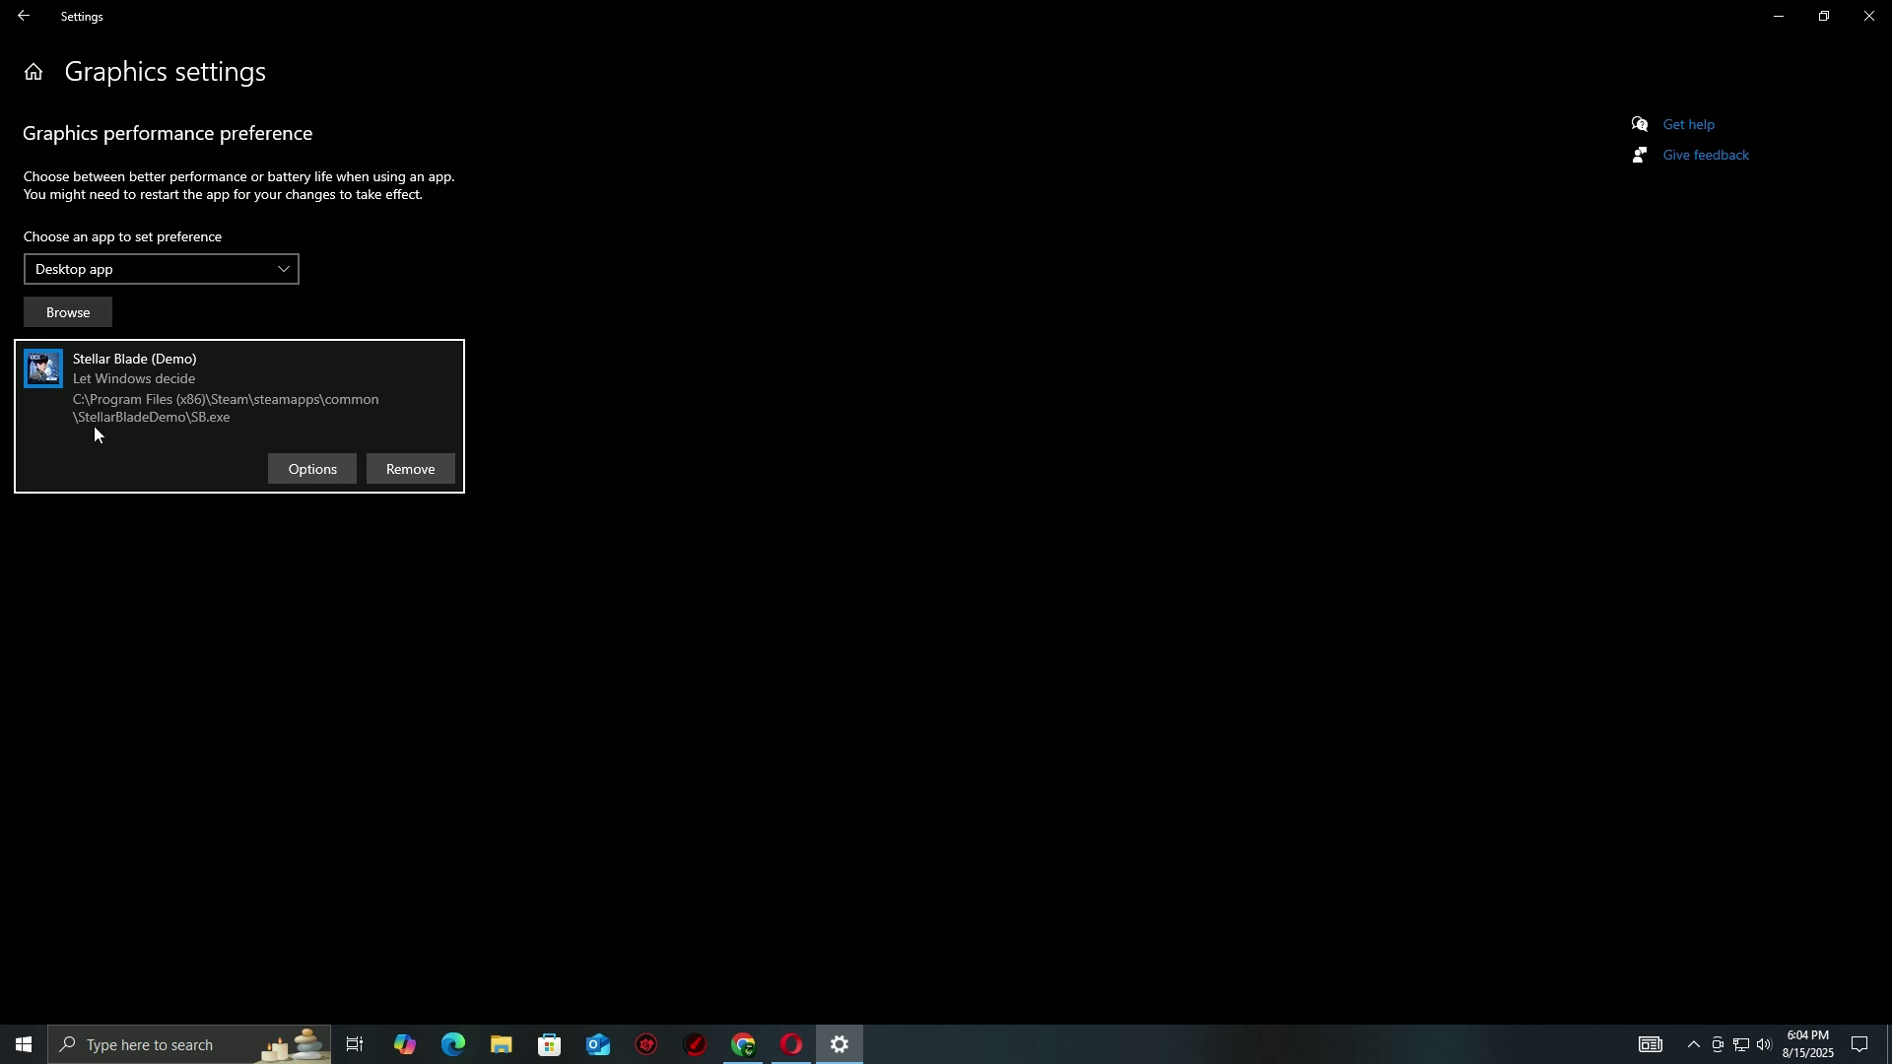
- Set the graphics preference of Stellar Blade (Demo) to High performance and save it
{"action": "left_click", "coordinate": [293, 473]}
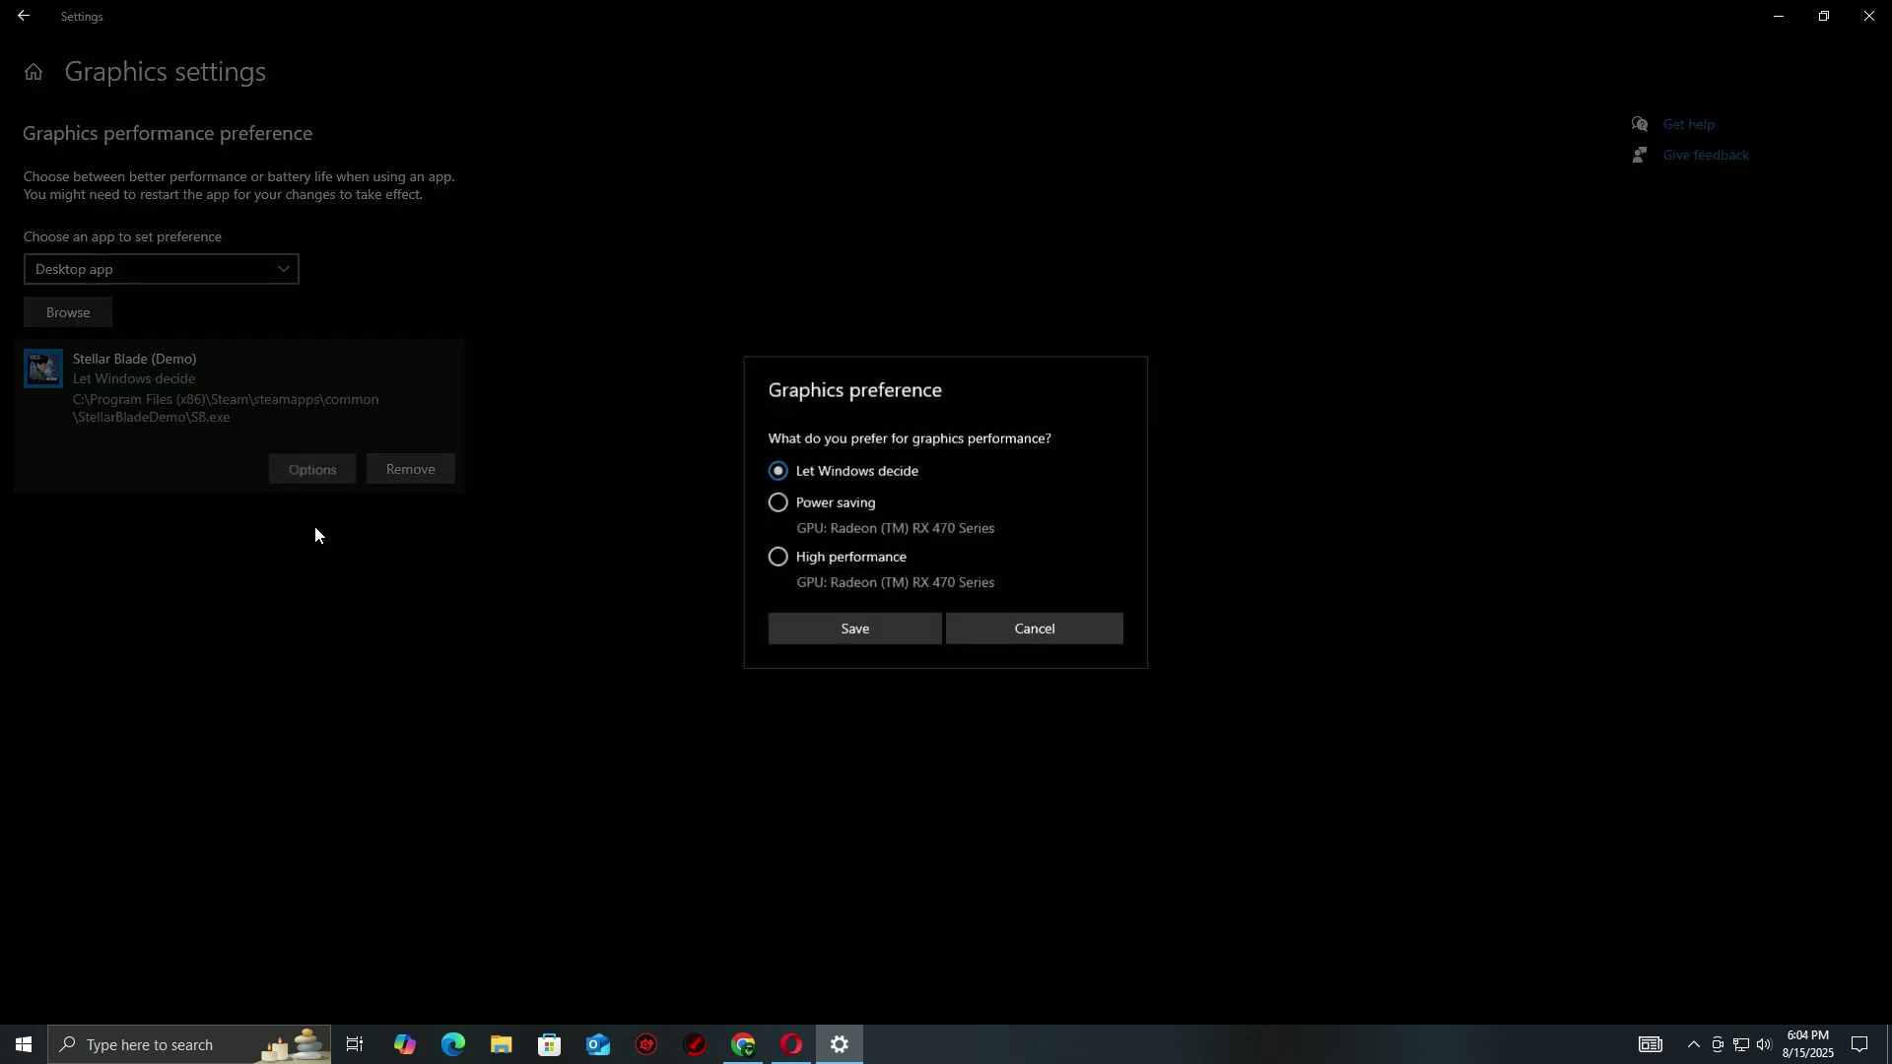
{"action": "left_click", "coordinate": [818, 558]}
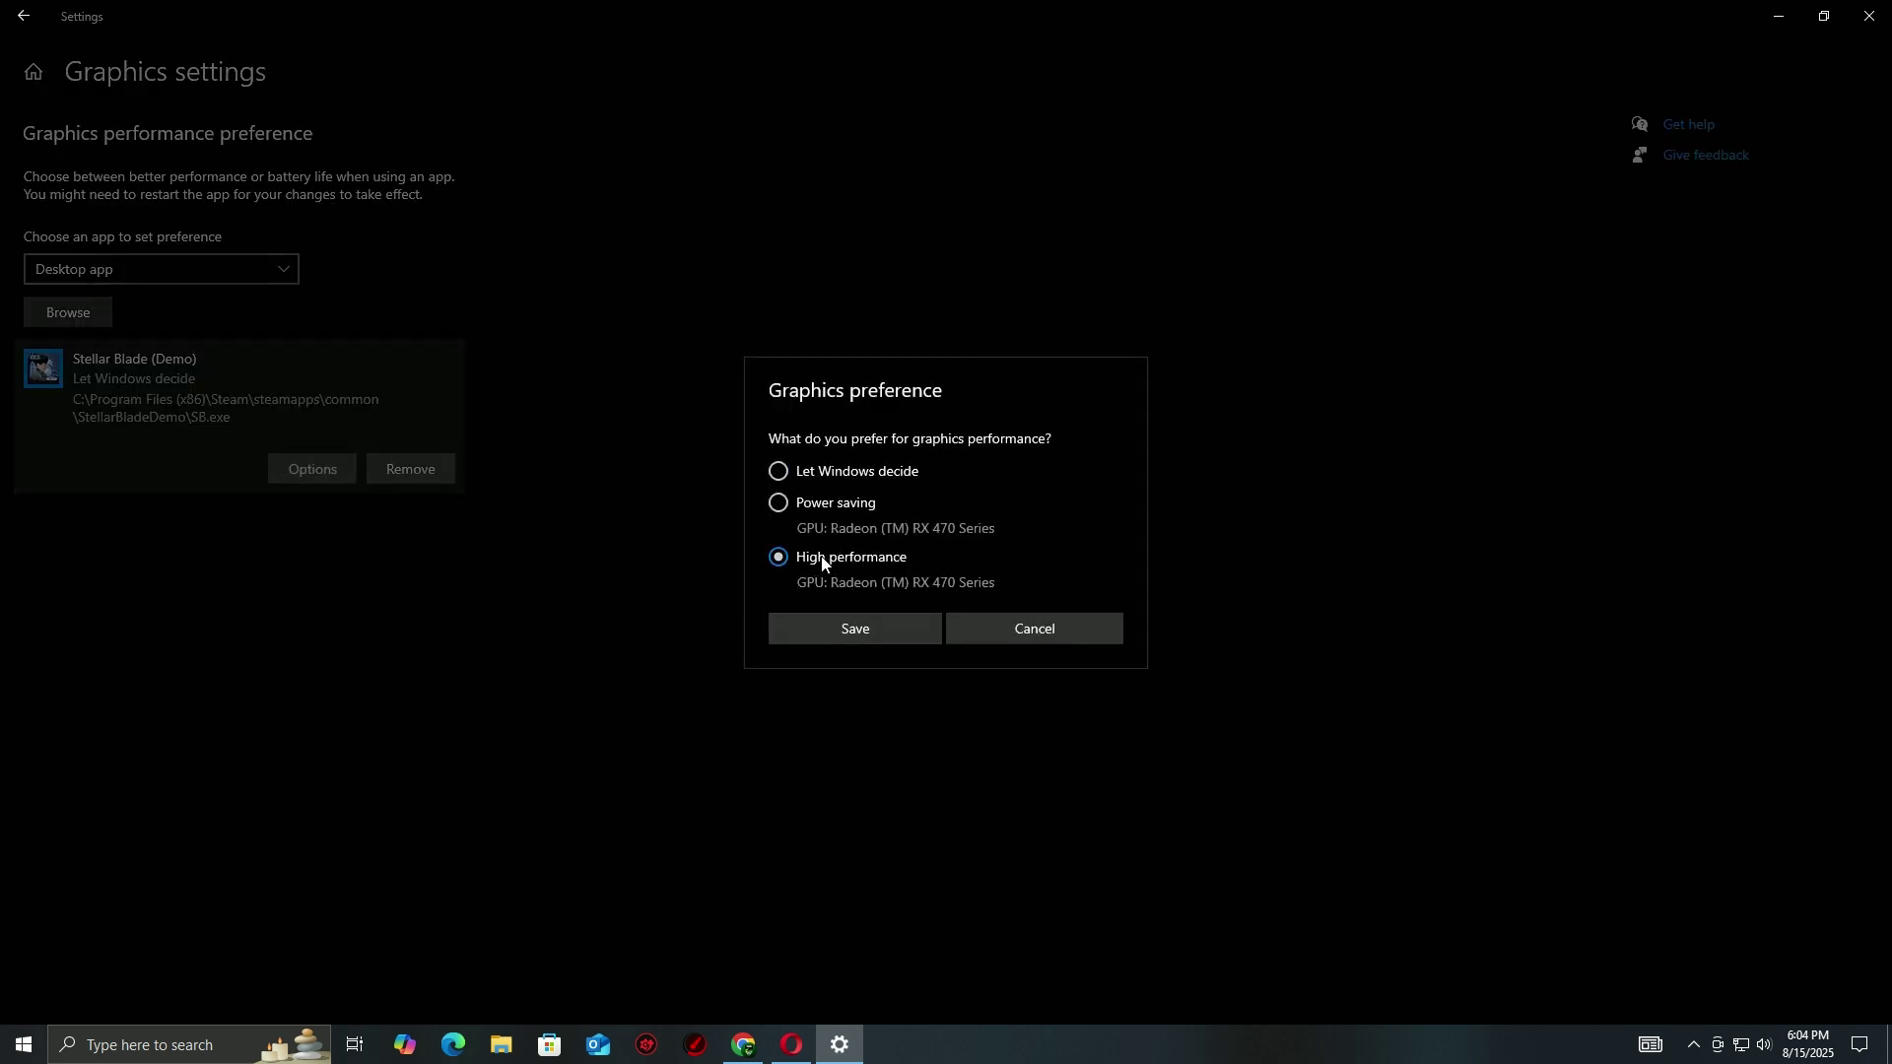
{"action": "left_click", "coordinate": [837, 625]}
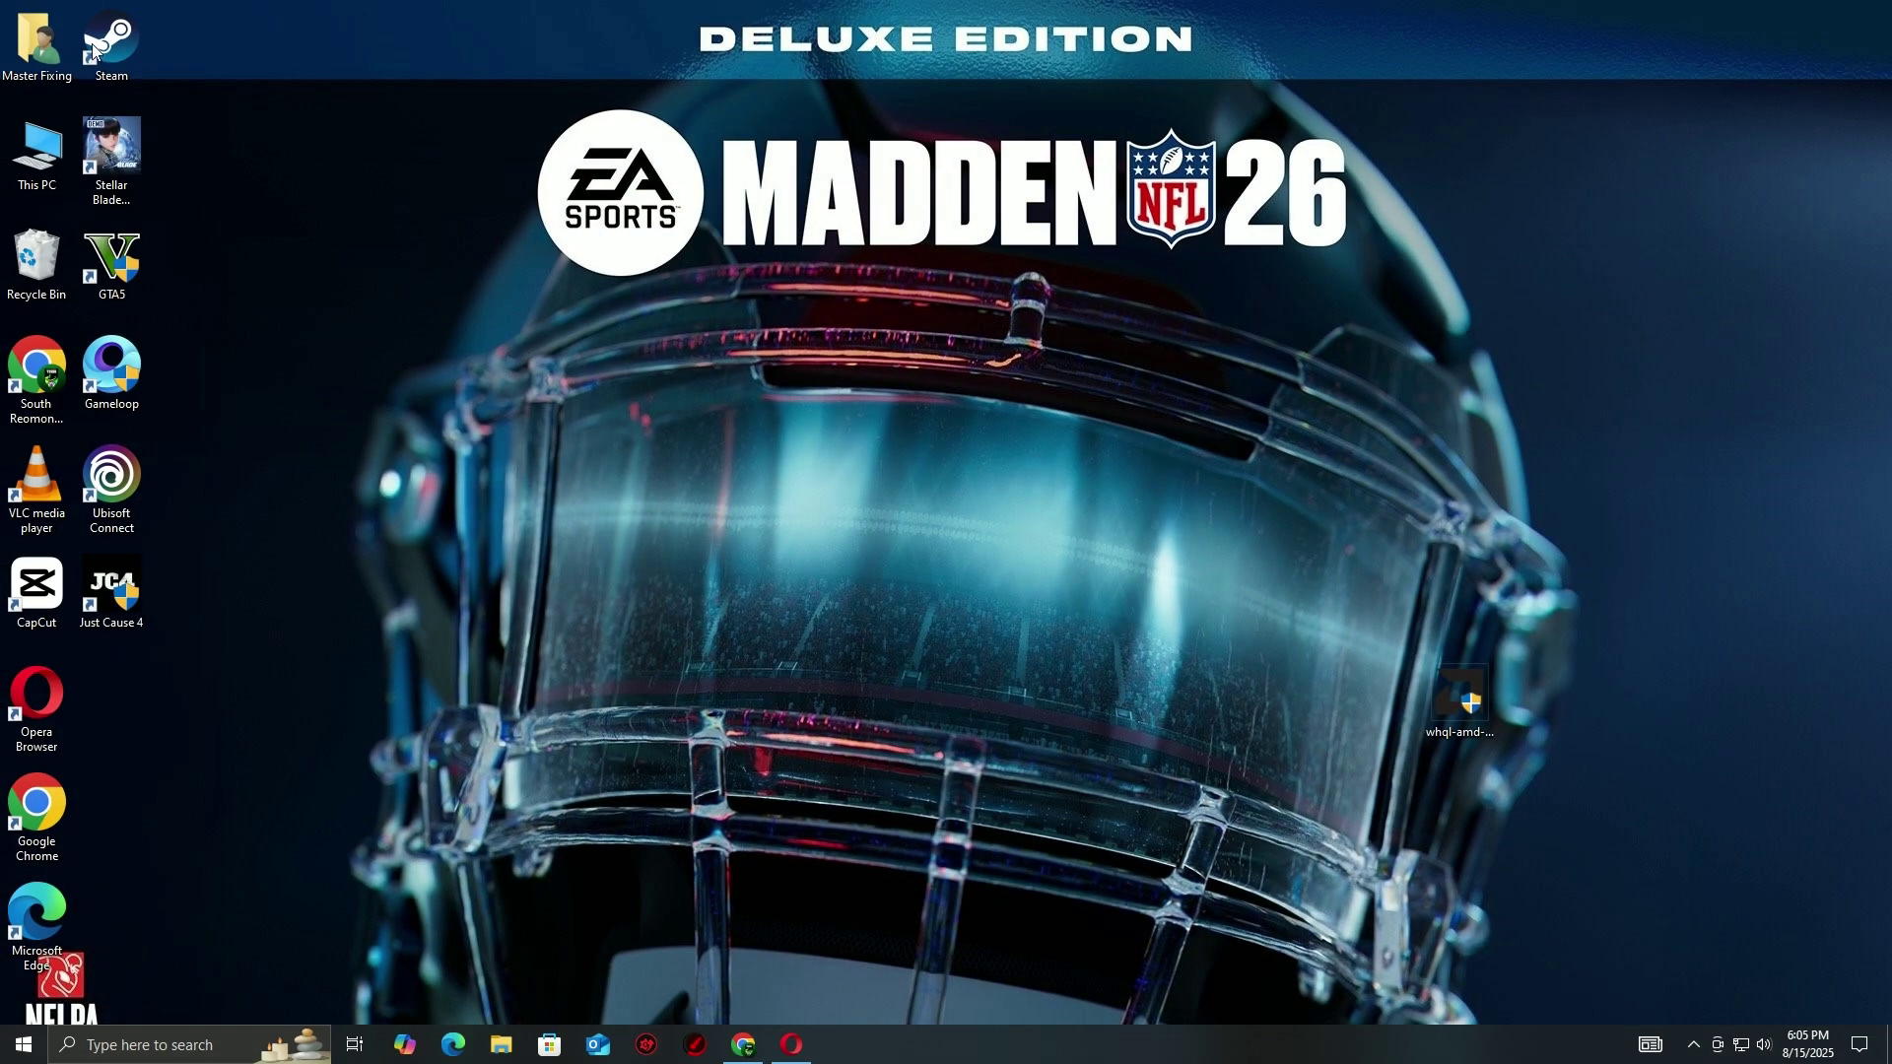
- Switch to Steam and open the properties of Stellar Blade Demo from the library
{"action": "double_click", "coordinate": [104, 47]}
{"action": "left_click", "coordinate": [173, 49]}
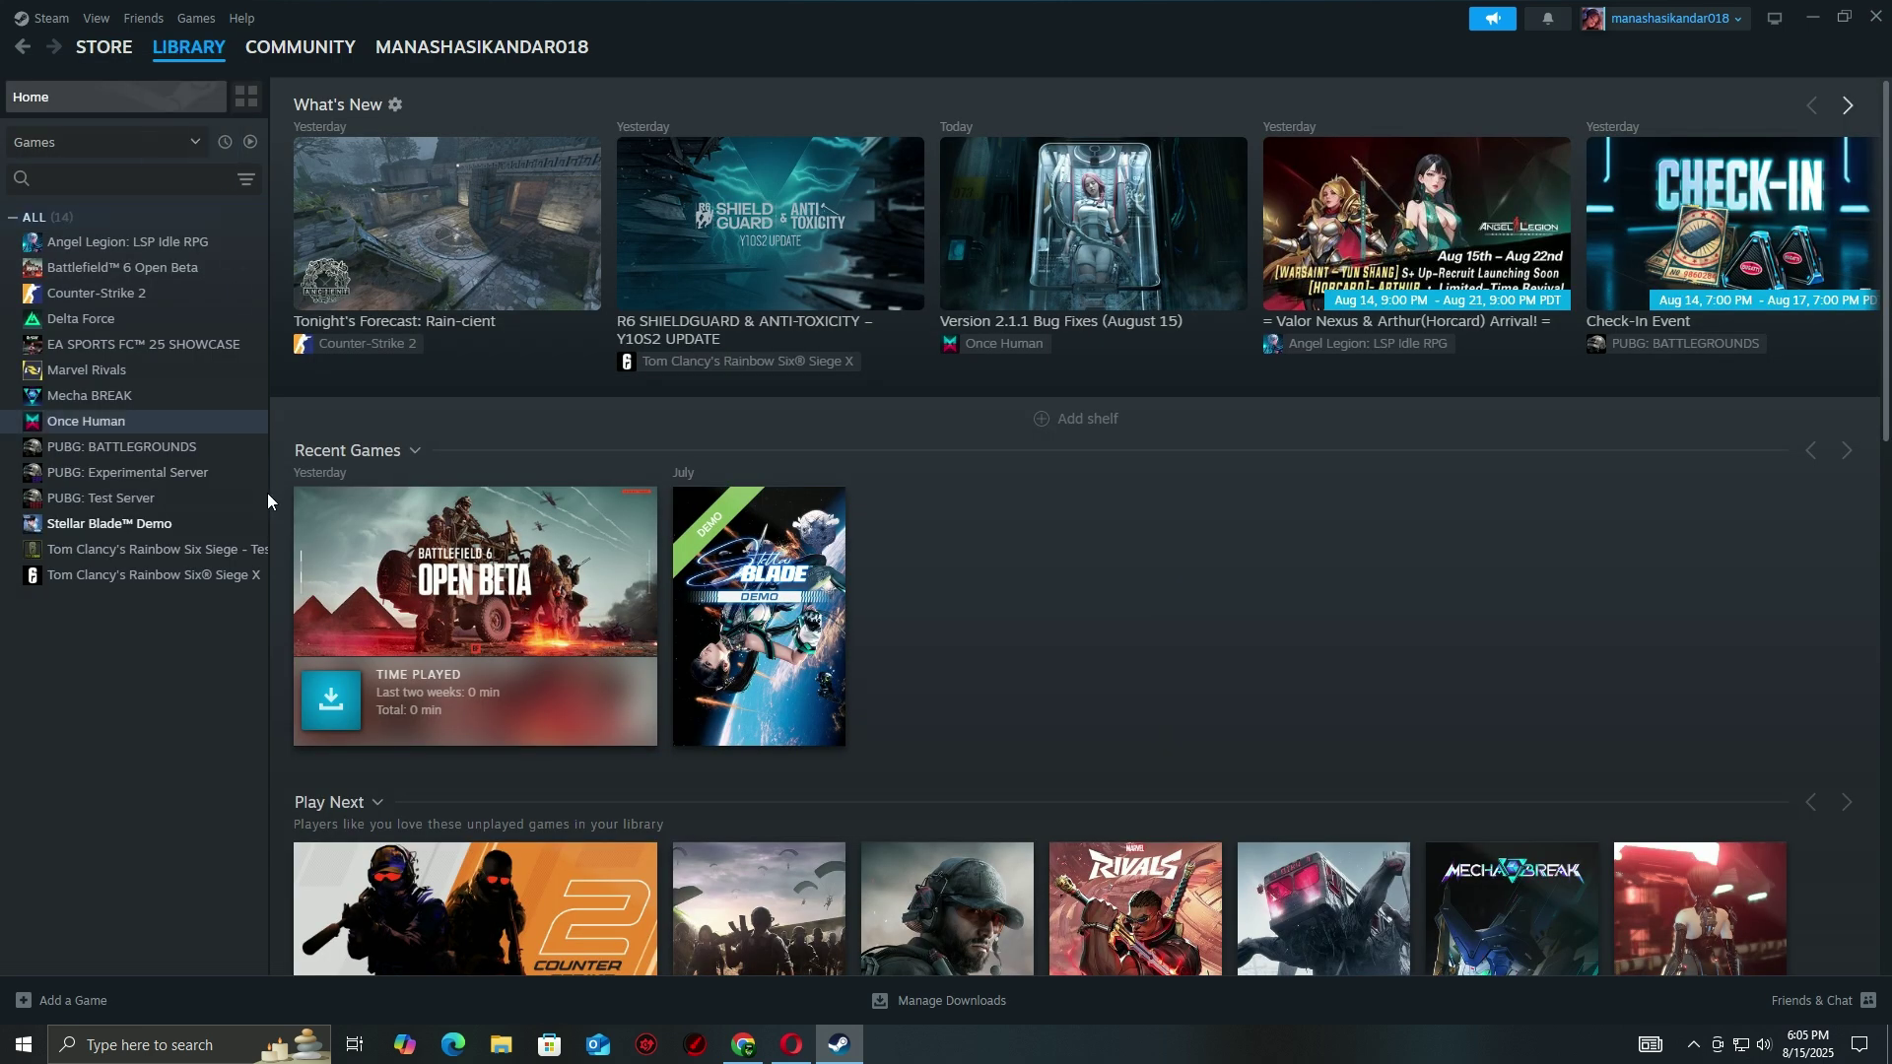
{"action": "right_click", "coordinate": [136, 528]}
{"action": "left_click", "coordinate": [183, 690]}
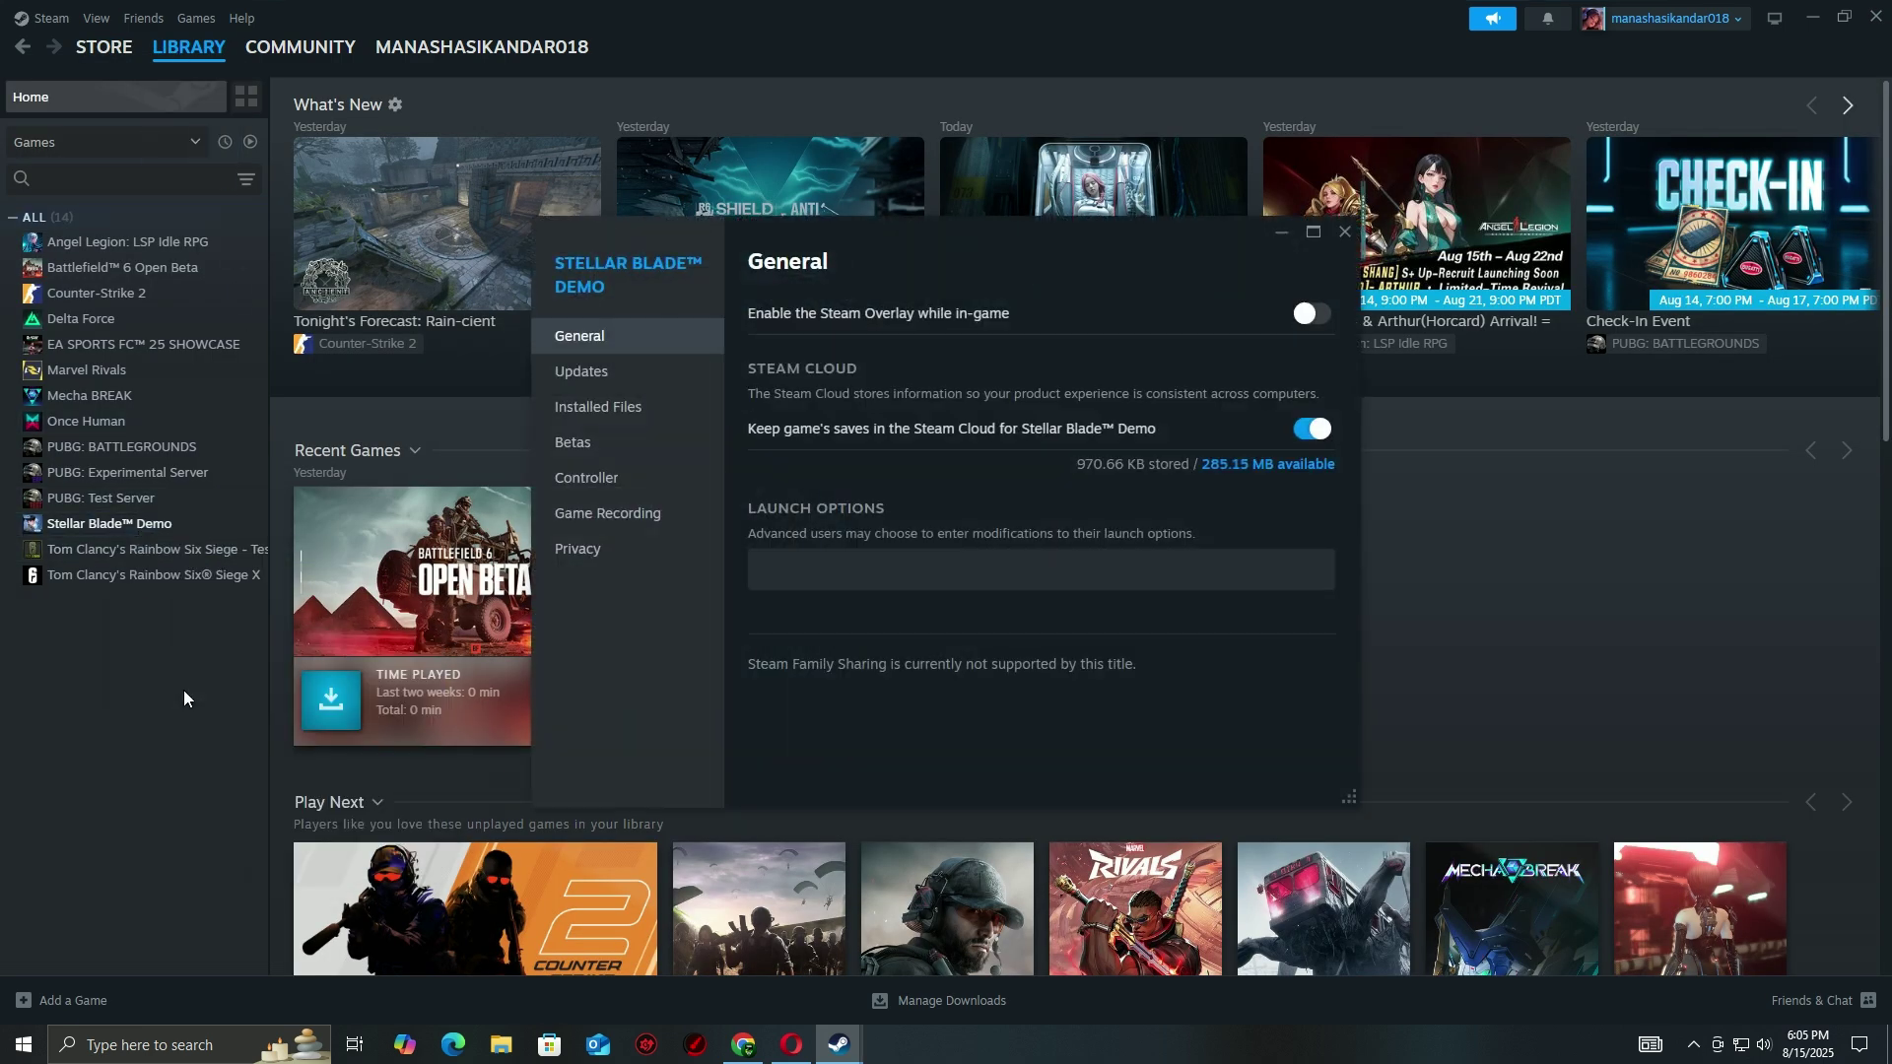
- Enter -dx12 as the launch option for Stellar Blade Demo and replace it with -dx11
{"action": "left_click", "coordinate": [797, 569]}
{"action": "type", "text": "-dx12"}
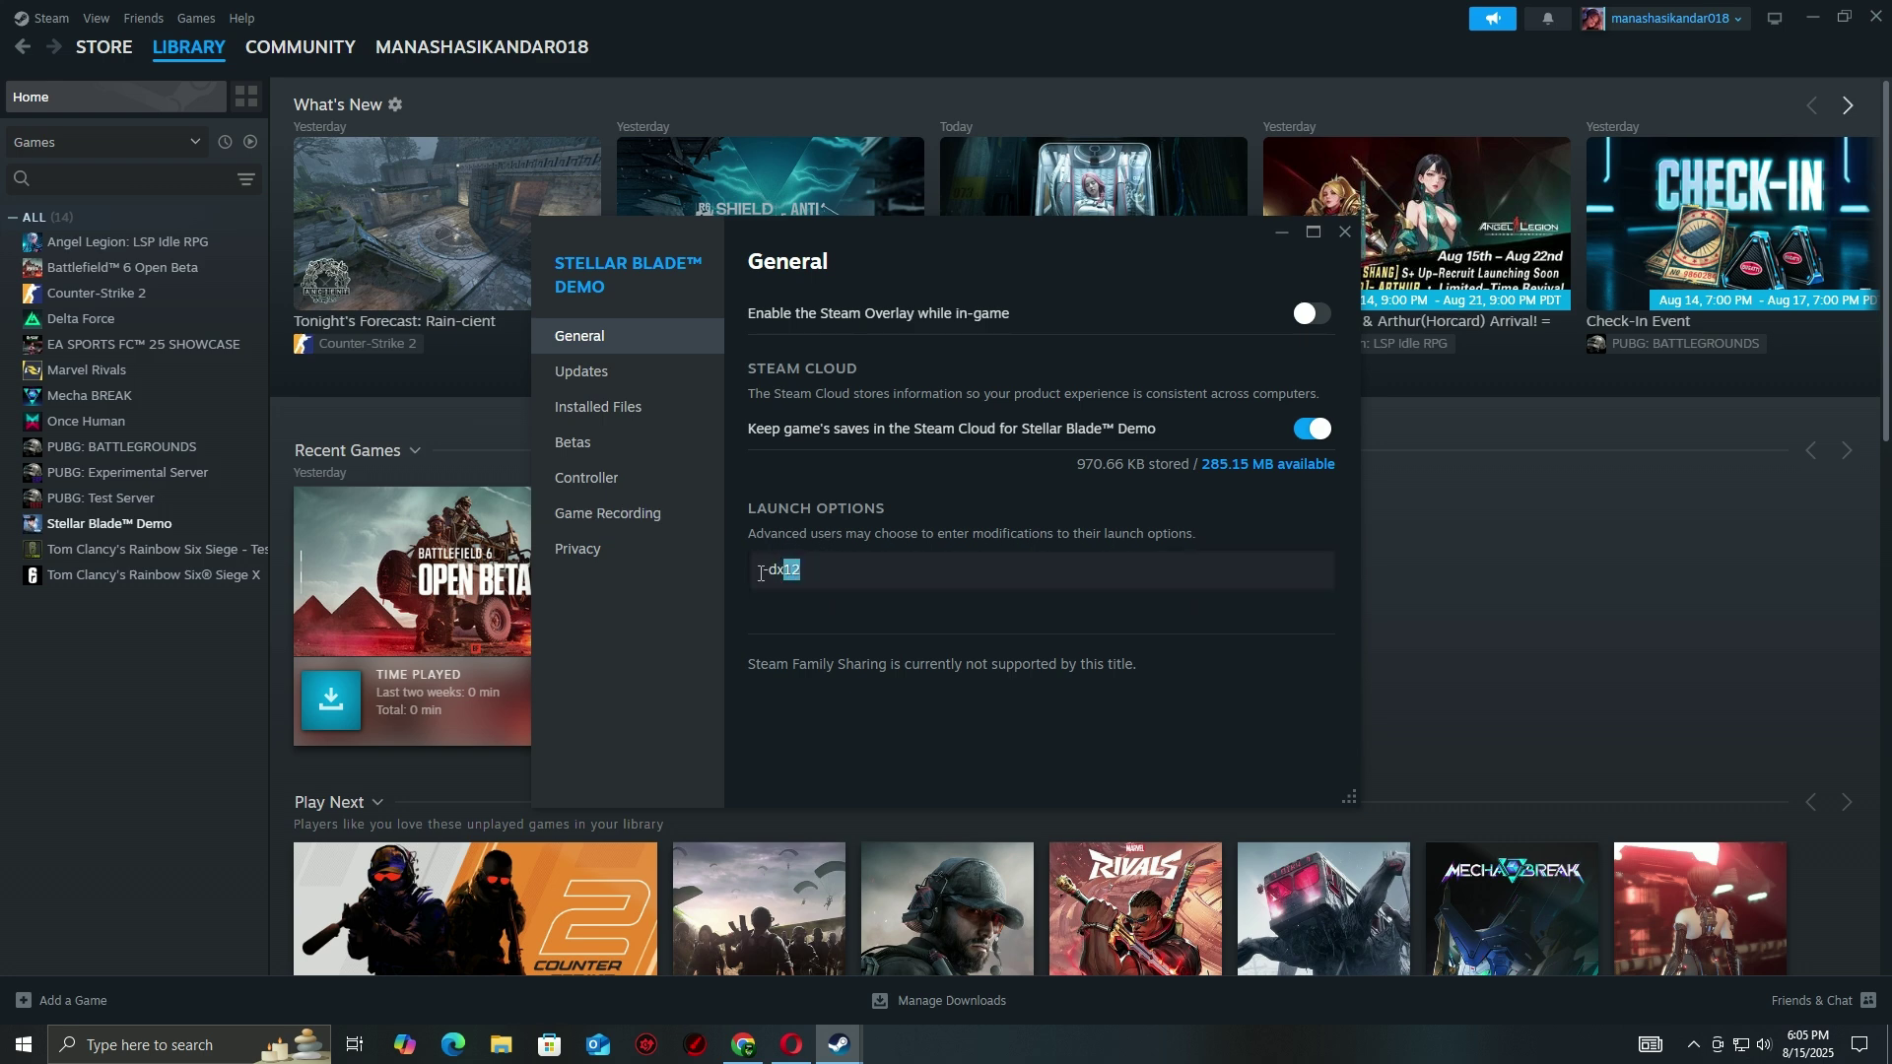
{"action": "left_click_drag", "start_coordinate": [799, 569], "coordinate": [734, 585]}
{"action": "key", "text": "BackSpace"}
{"action": "type", "text": "-dx11"}
- Replace the launch option with -dxd3, correct it to -dx3d, and select the whole entry
{"action": "key", "text": "ctrl+a"}
{"action": "key", "text": "BackSpace"}
{"action": "type", "text": "-dxd3"}
{"action": "key", "text": "ctrl+a"}
{"action": "key", "text": "BackSpace"}
{"action": "type", "text": "-dx3d"}
{"action": "key", "text": "ctrl+a"}
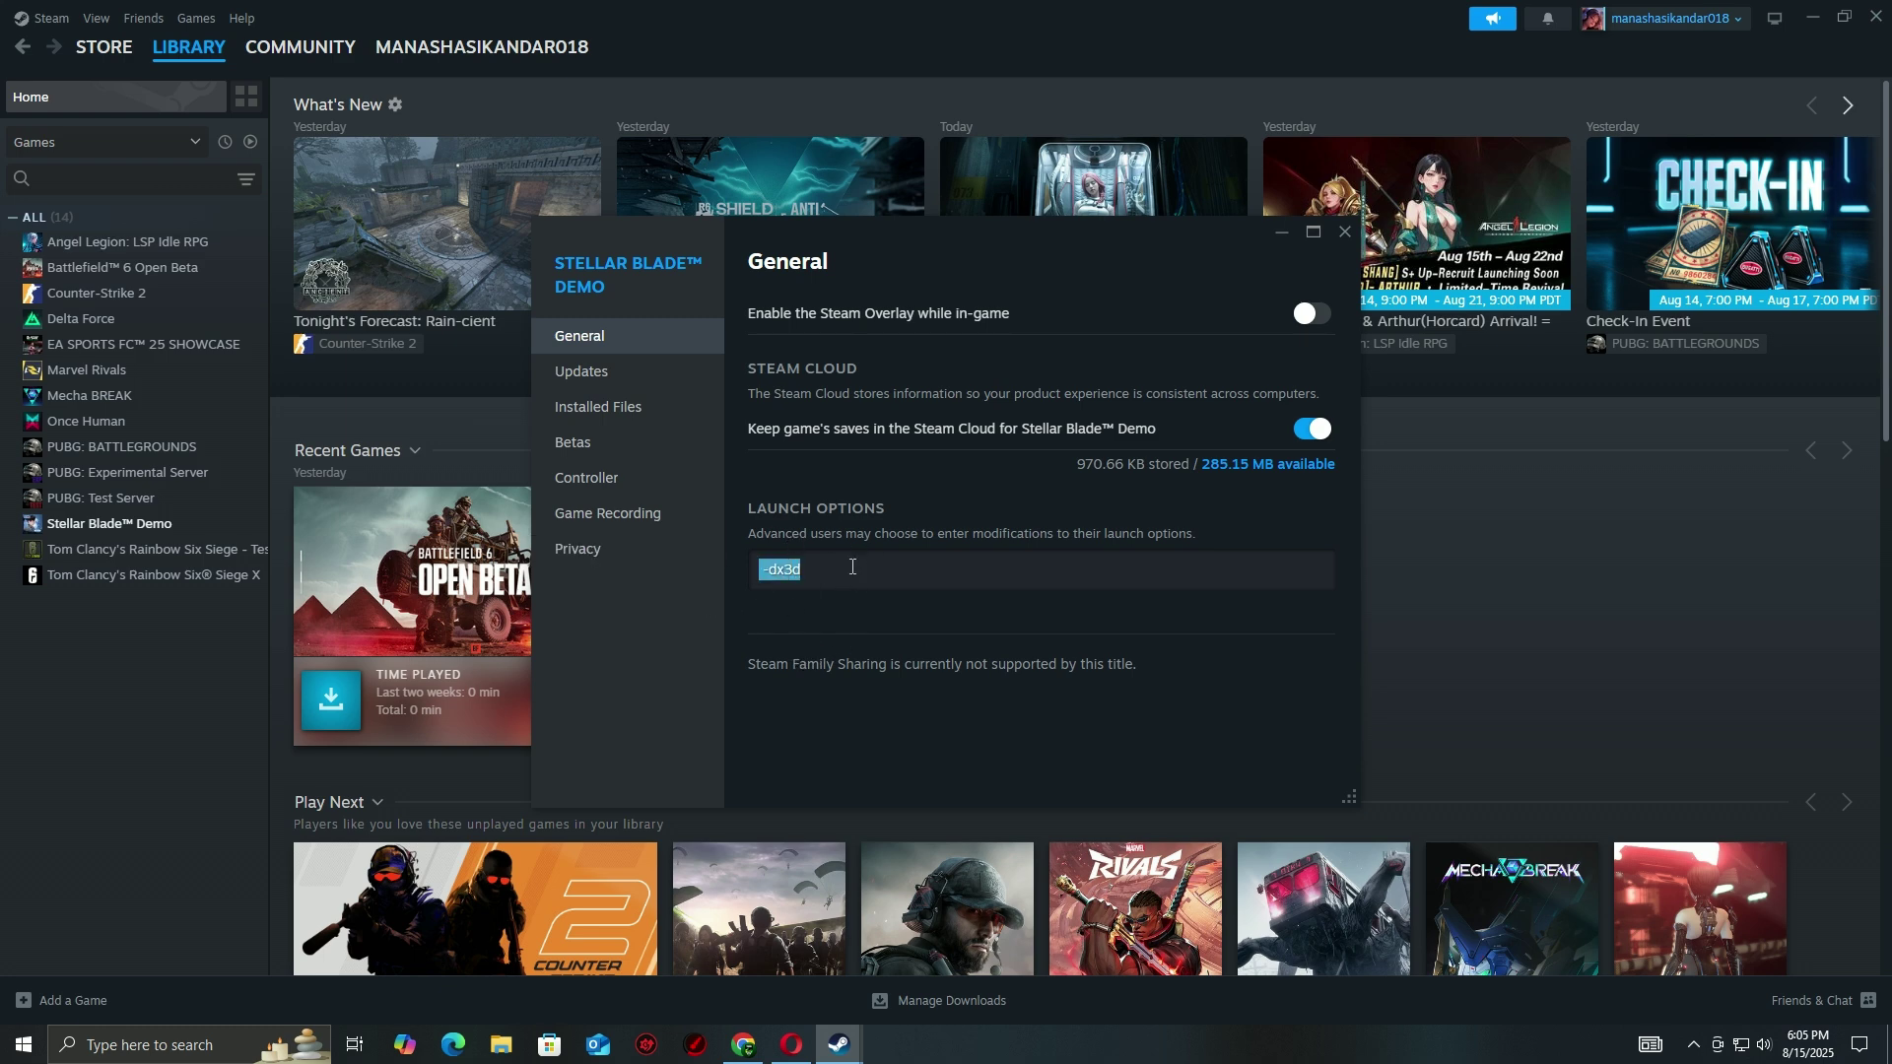